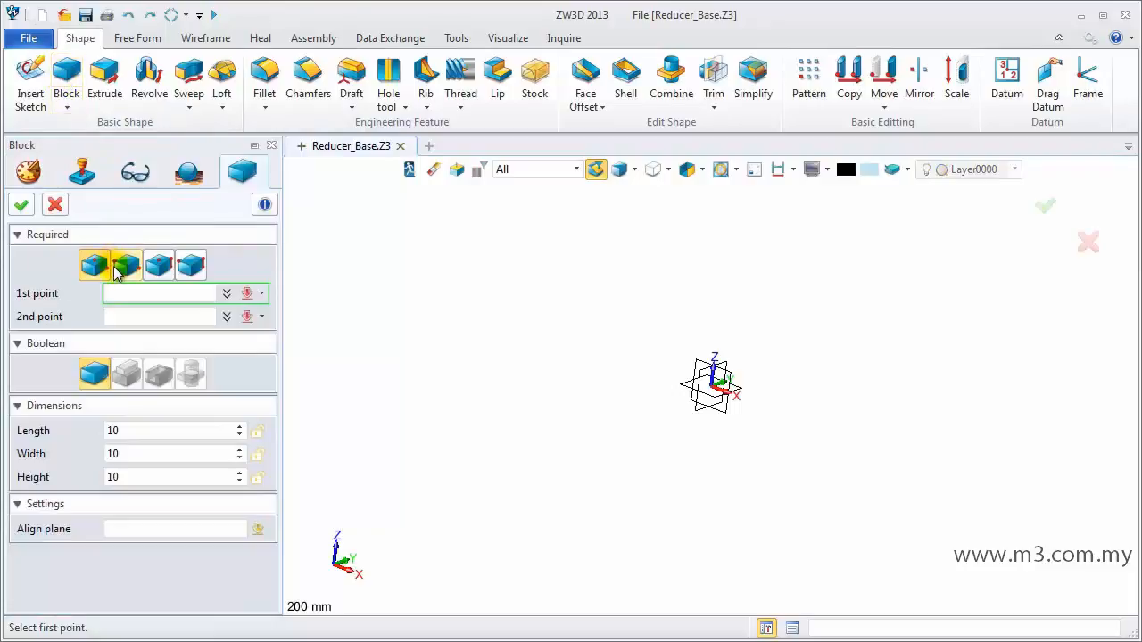
# Create the base block centred on the origin, 400 mm long, 175 mm wide and 25 mm high.
pyautogui.click(710, 392)
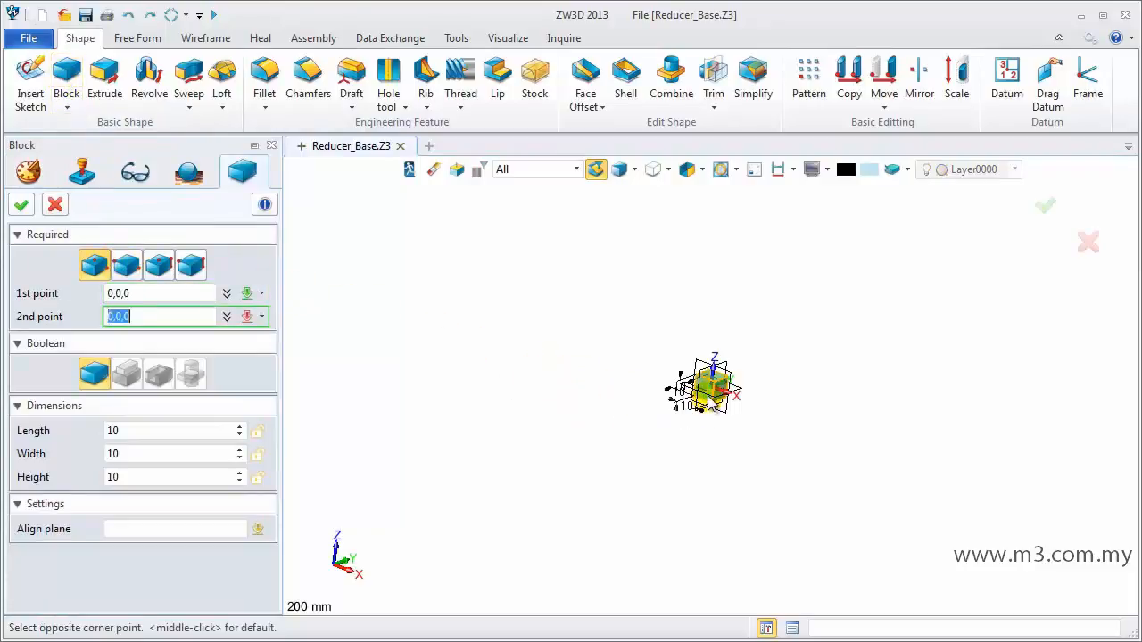
pyautogui.click(178, 430)
pyautogui.write('400')
pyautogui.press('Tab')
pyautogui.write('175')
pyautogui.press('Return')
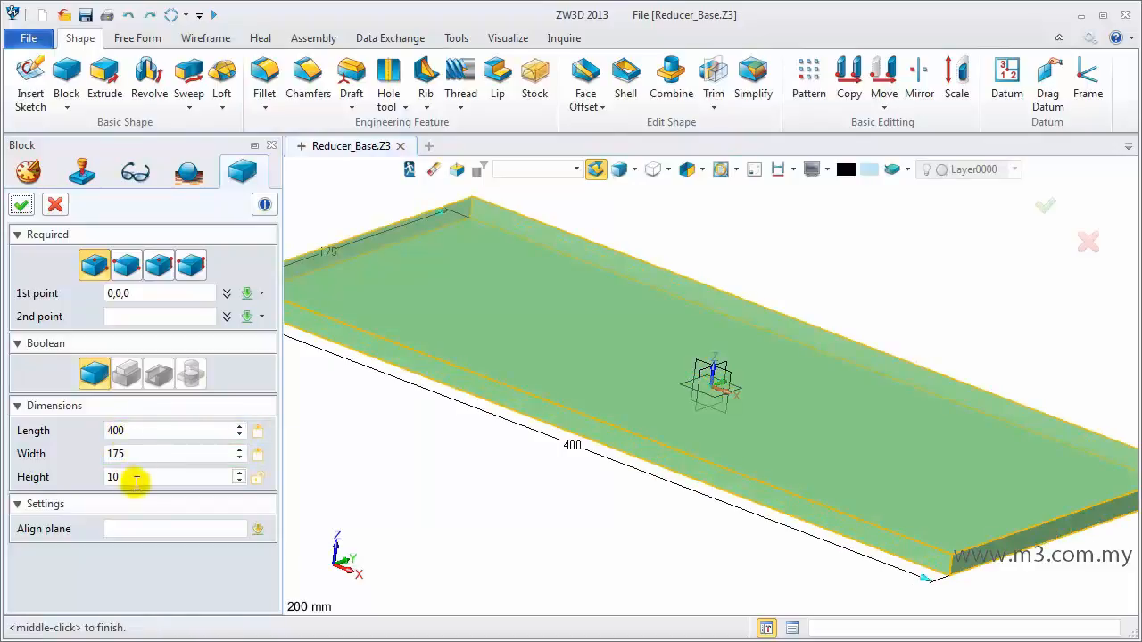
pyautogui.click(102, 478)
pyautogui.write('25')
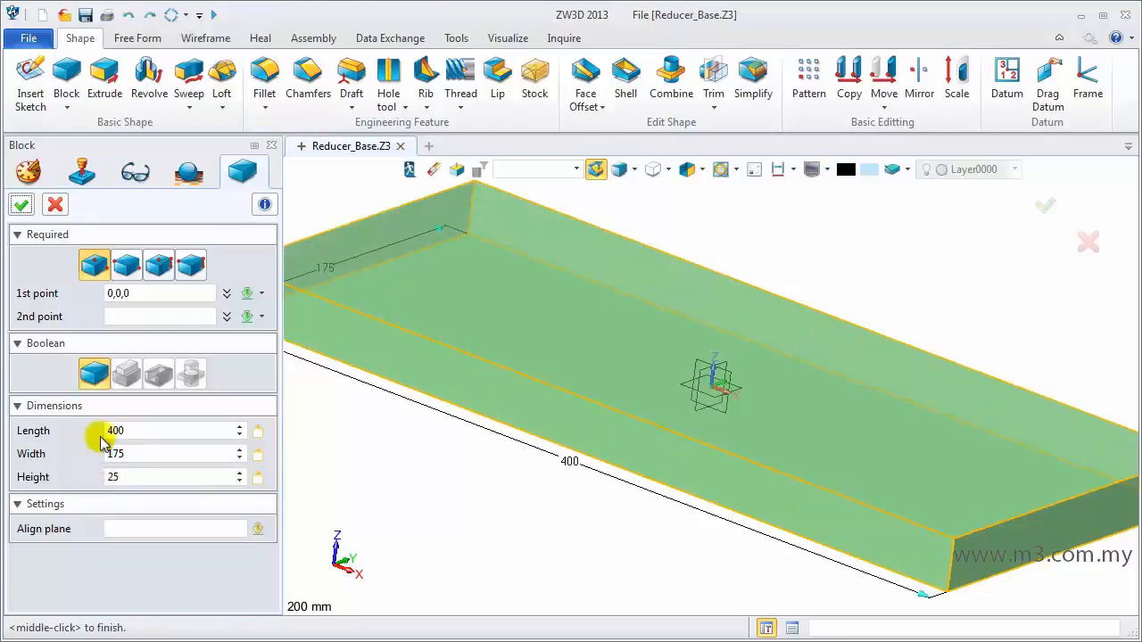
pyautogui.click(27, 204)
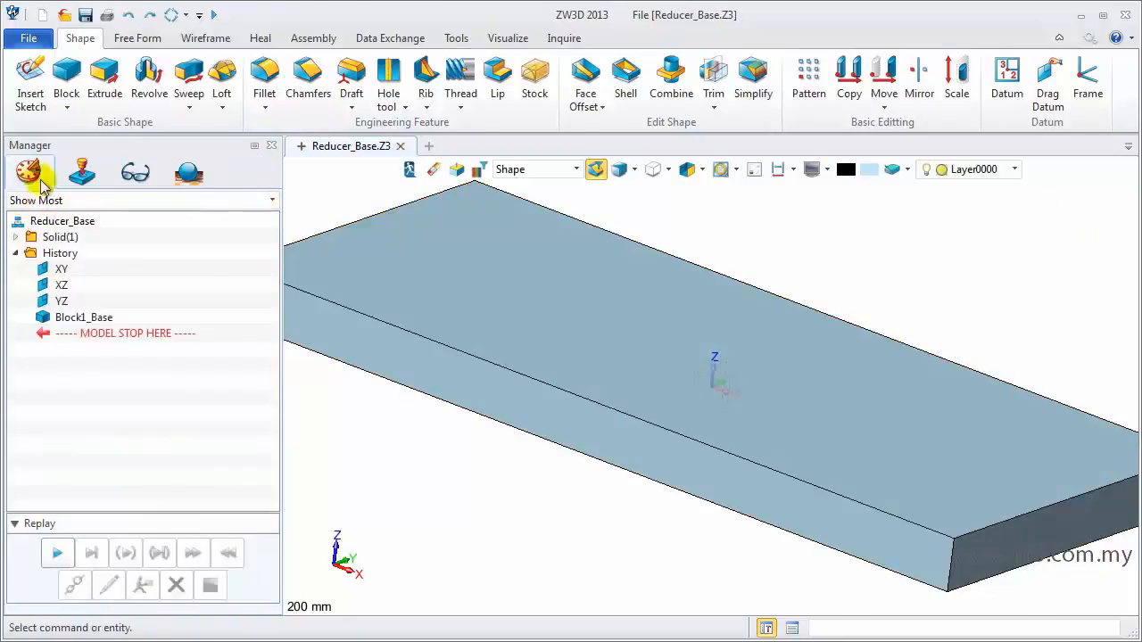
# Place a second block from the base's top rear corner to about X 141, Y 10 on the top face, added to the base.
pyautogui.click(66, 75)
pyautogui.scroll(-2, 492, 214)
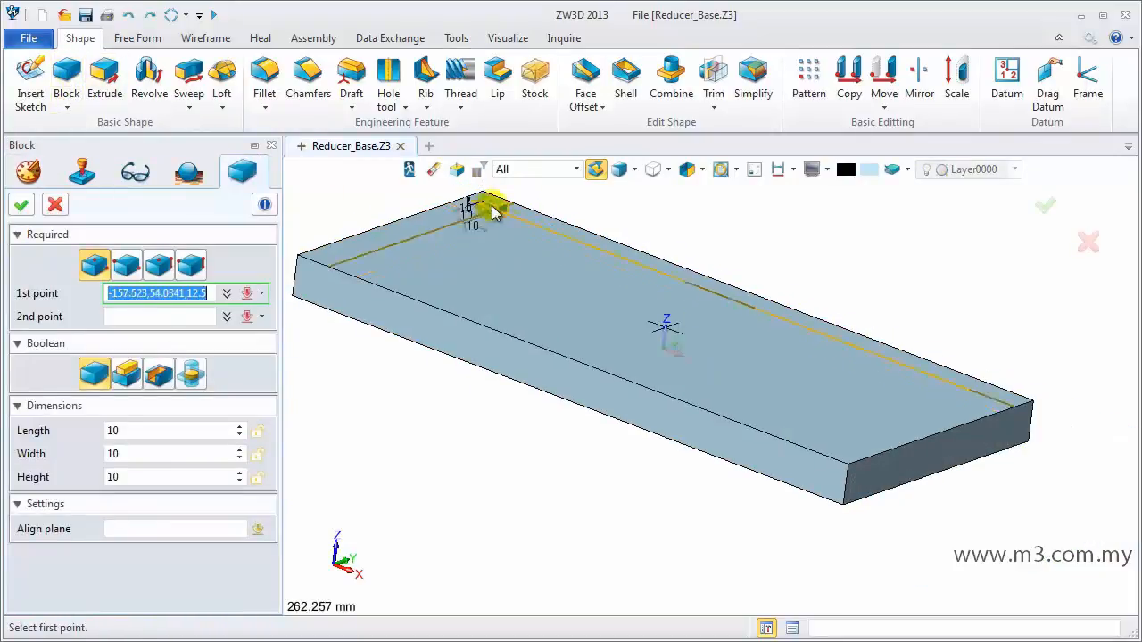
pyautogui.click(495, 212)
pyautogui.click(898, 497)
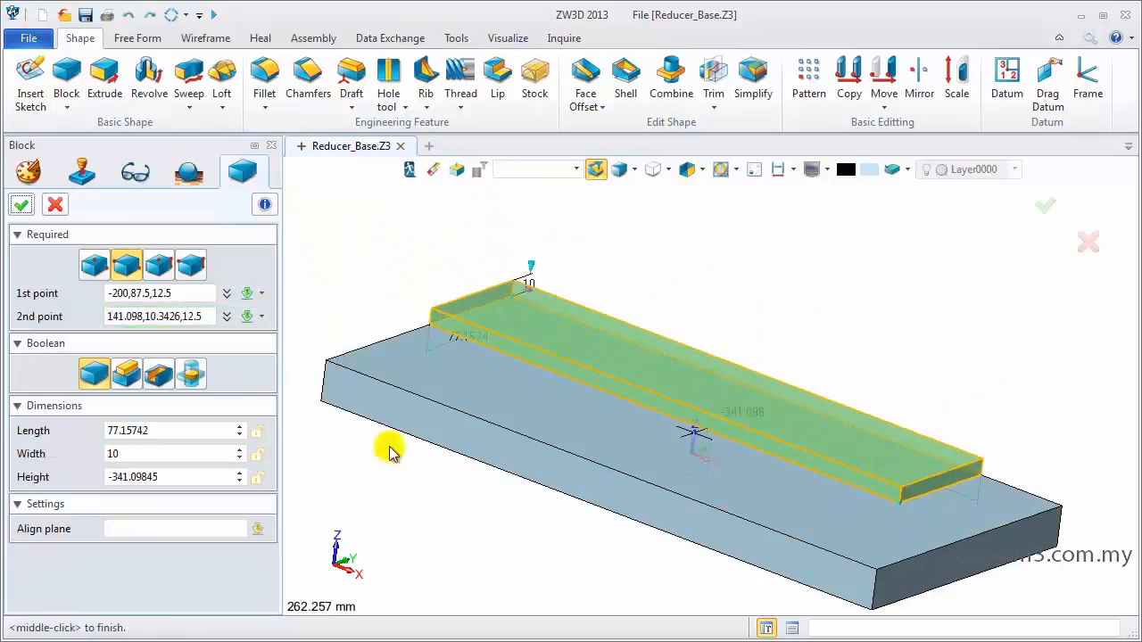
pyautogui.click(147, 432)
pyautogui.click(125, 373)
# Set the second block's length to 400 mm and align it to the base's top face.
pyautogui.click(152, 430)
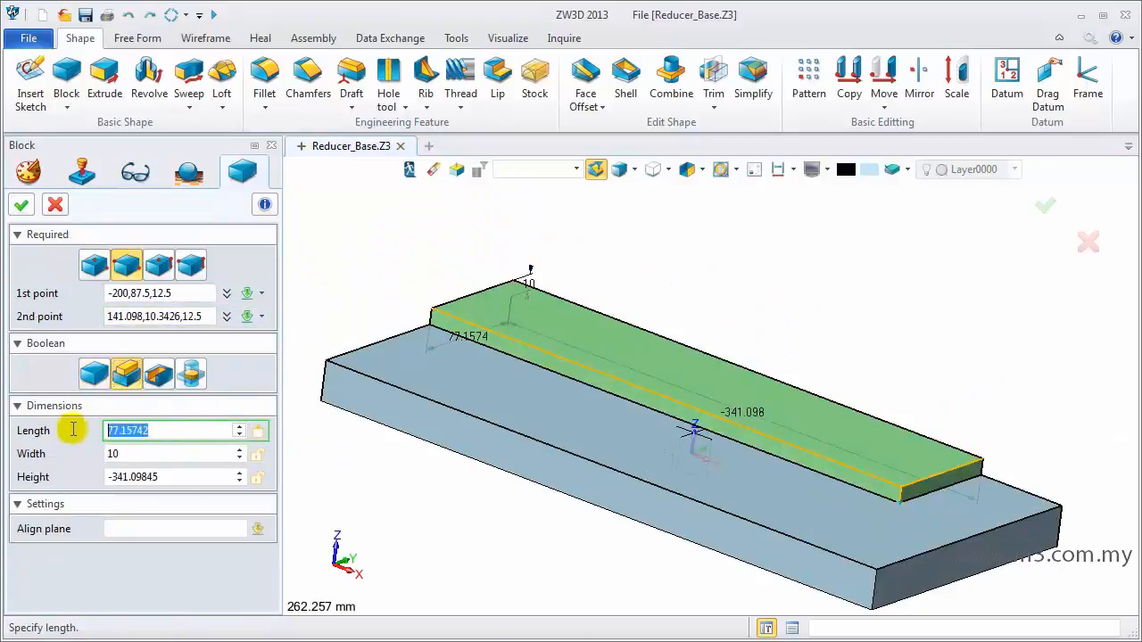
pyautogui.write('400')
pyautogui.press('Return')
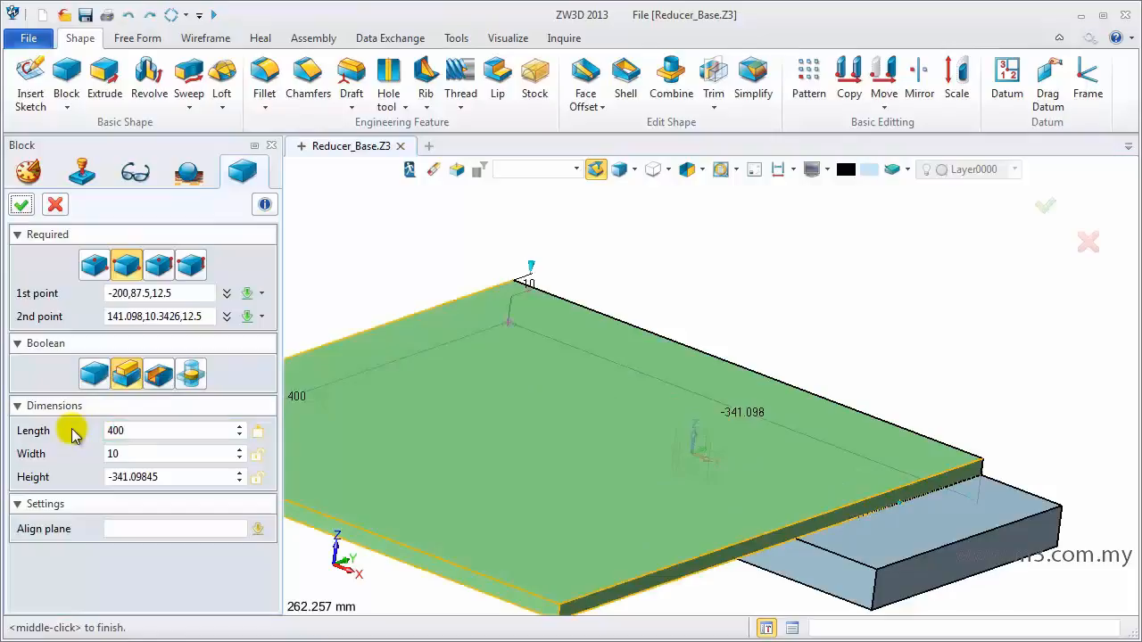
pyautogui.click(151, 454)
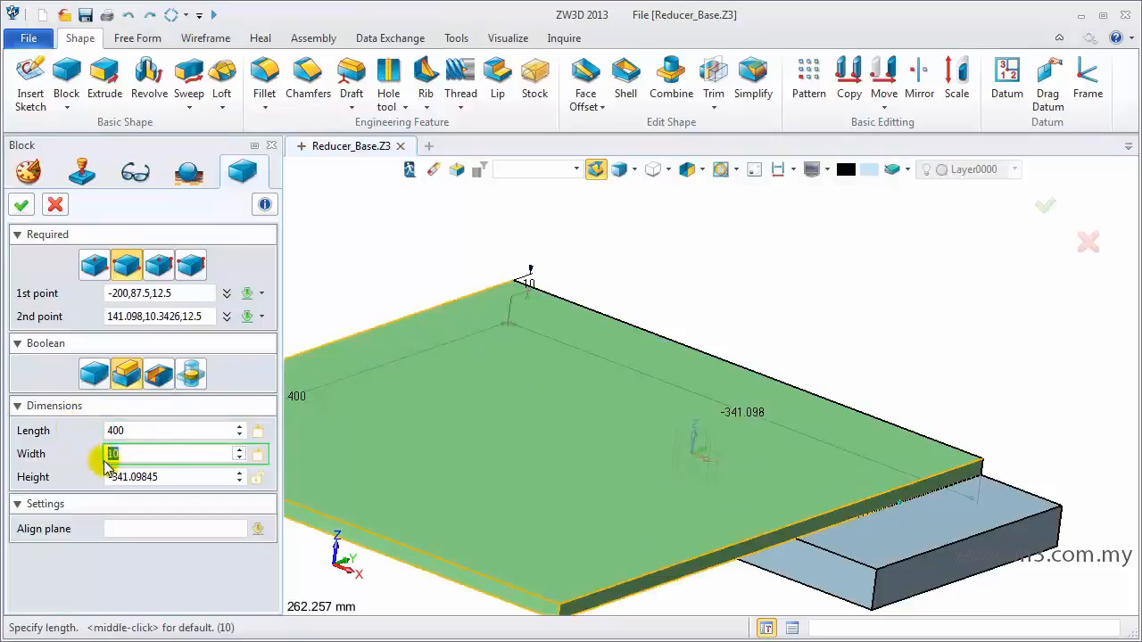
pyautogui.click(133, 527)
pyautogui.click(830, 522)
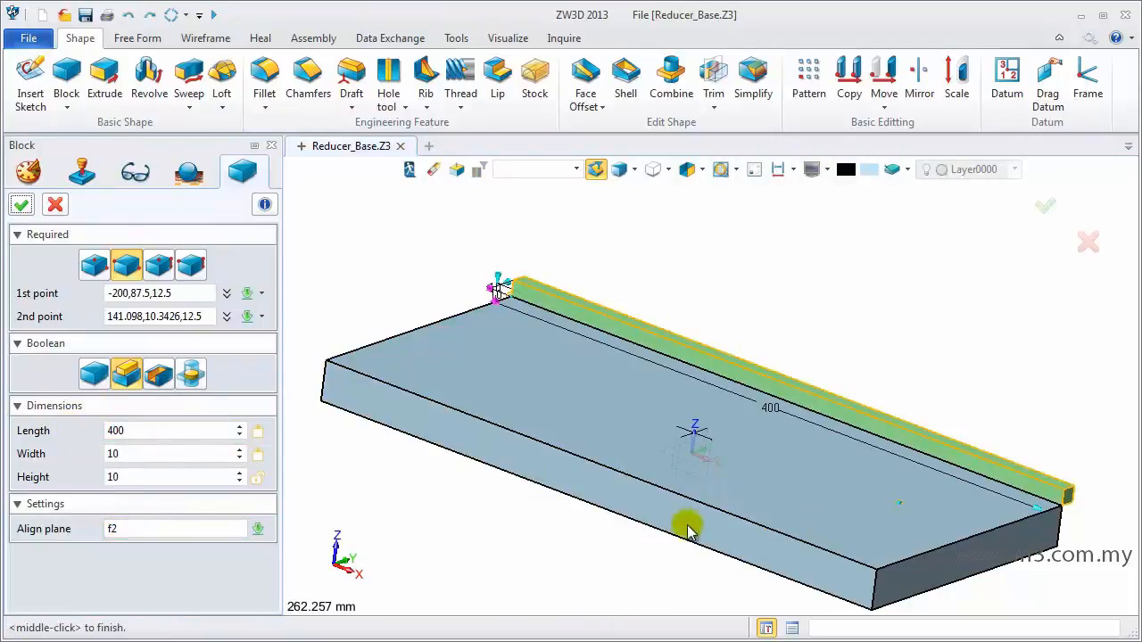
# Set the second block's width to -115 mm so that it extends inward over the base.
pyautogui.click(151, 454)
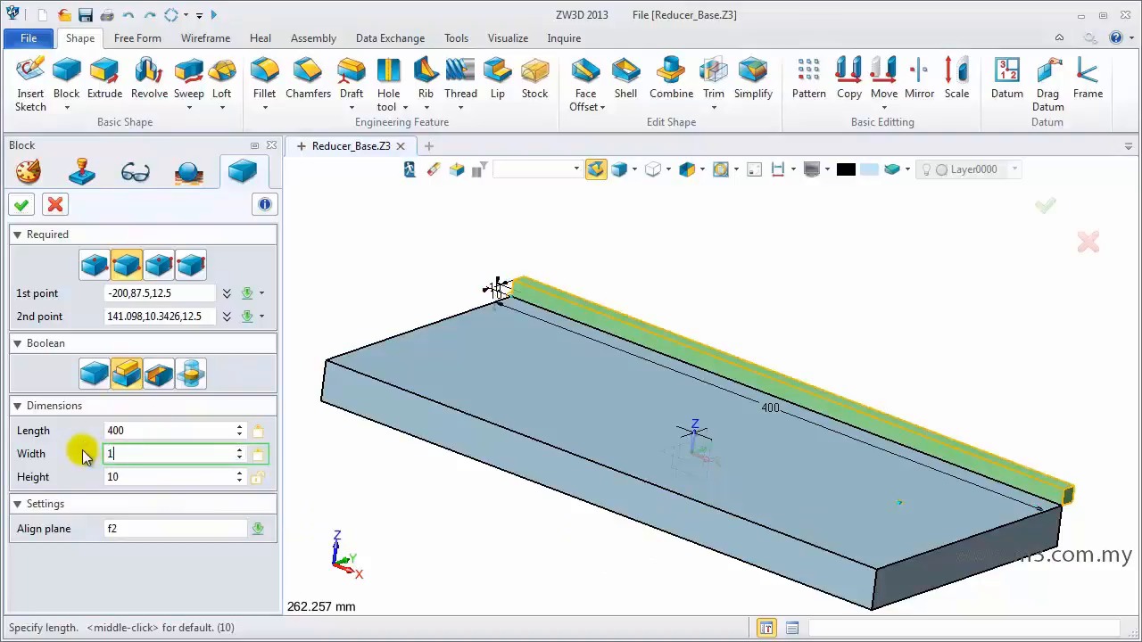
pyautogui.write('115')
pyautogui.press('Return')
pyautogui.click(133, 455)
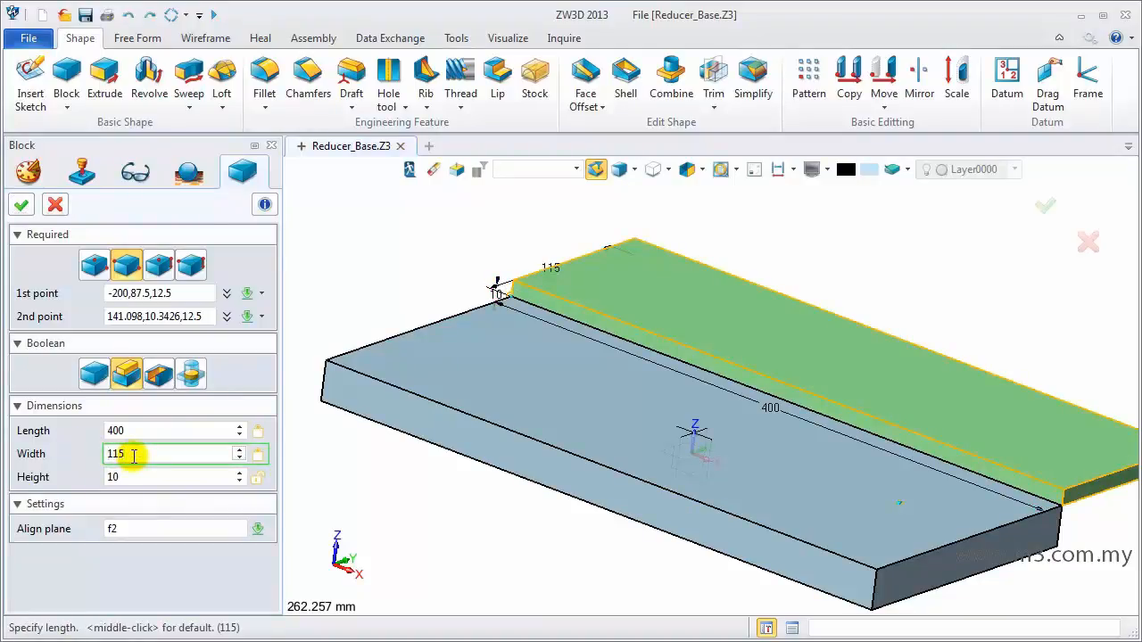
pyautogui.press('Return')
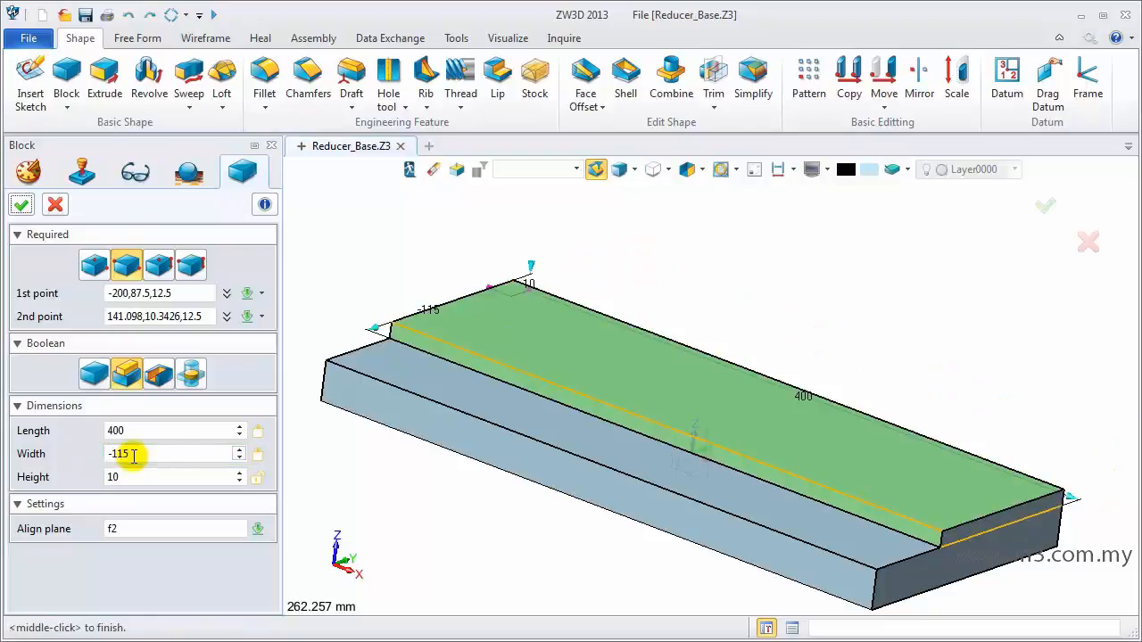
# Set the second block's height to 205 mm and finish the block.
pyautogui.click(145, 478)
pyautogui.moveTo(145, 477); pyautogui.dragTo(101, 478)
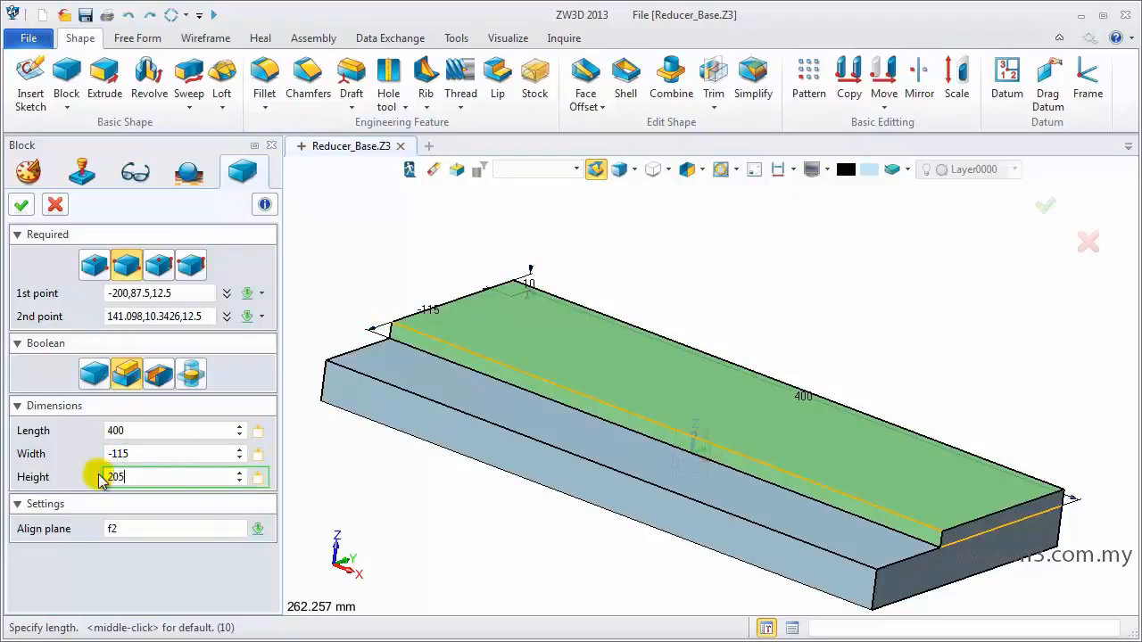
pyautogui.write('205')
pyautogui.press('Return')
pyautogui.scroll(-1, 429, 470)
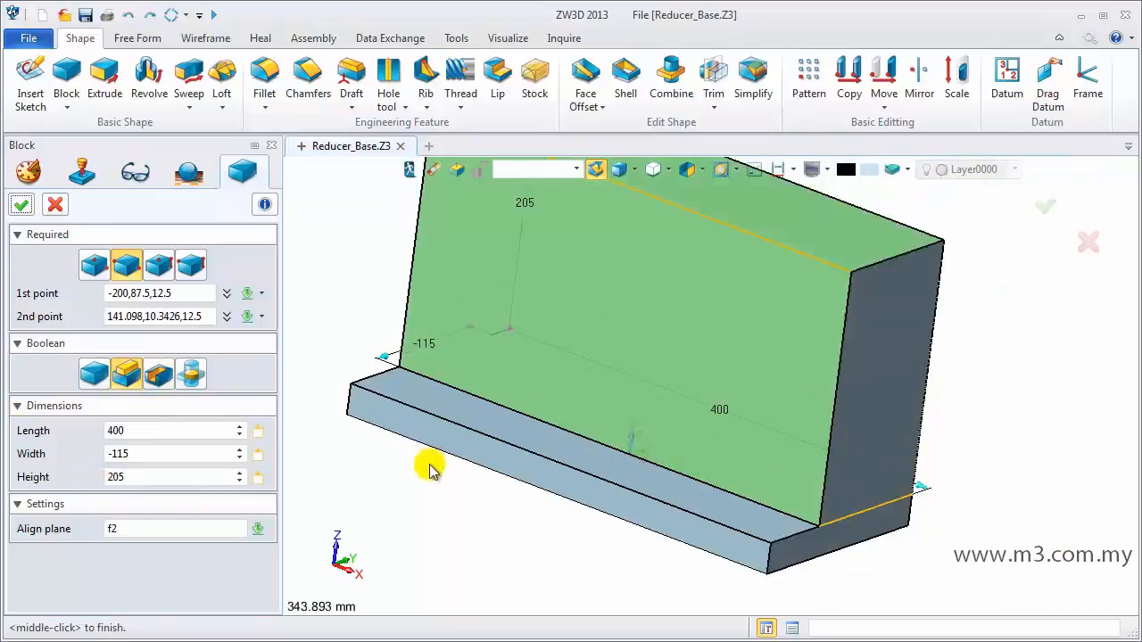
pyautogui.scroll(-2, 429, 470)
pyautogui.click(24, 209)
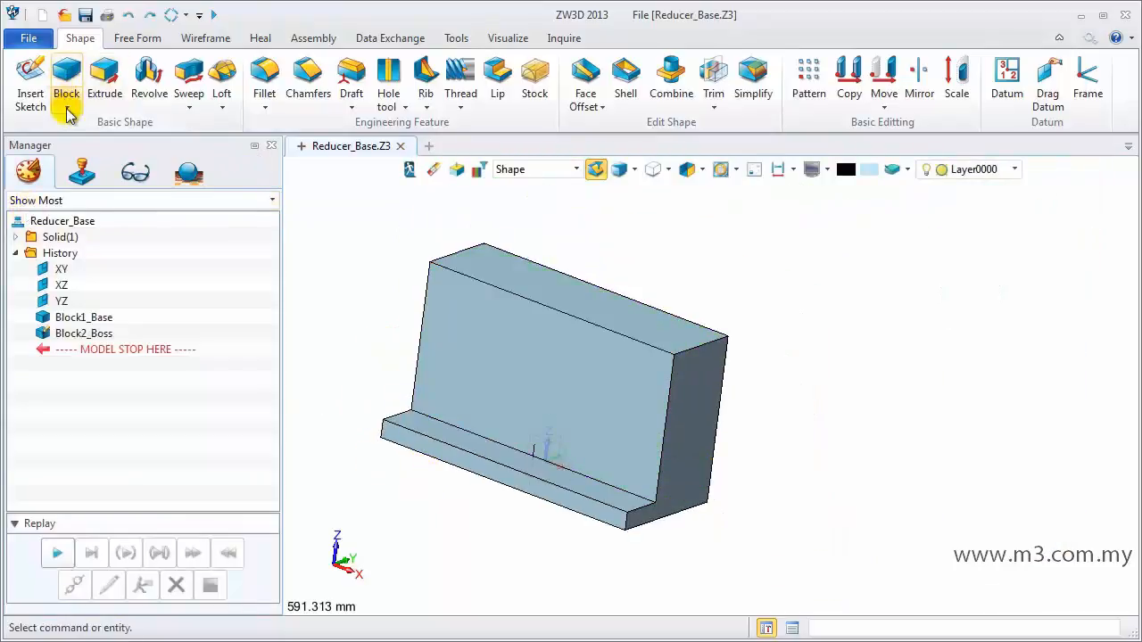
# Start a cylinder boss centred on the midpoint of the tall block's top front edge, aligned to its front face.
pyautogui.click(64, 100)
pyautogui.click(95, 170)
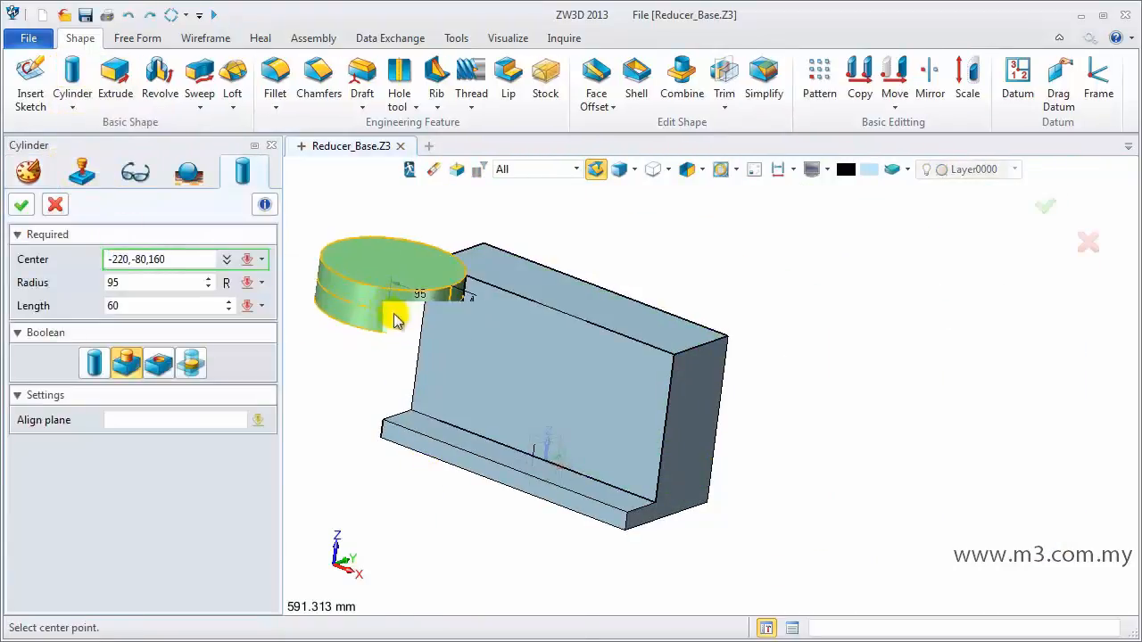
pyautogui.rightClick(388, 317)
pyautogui.click(451, 452)
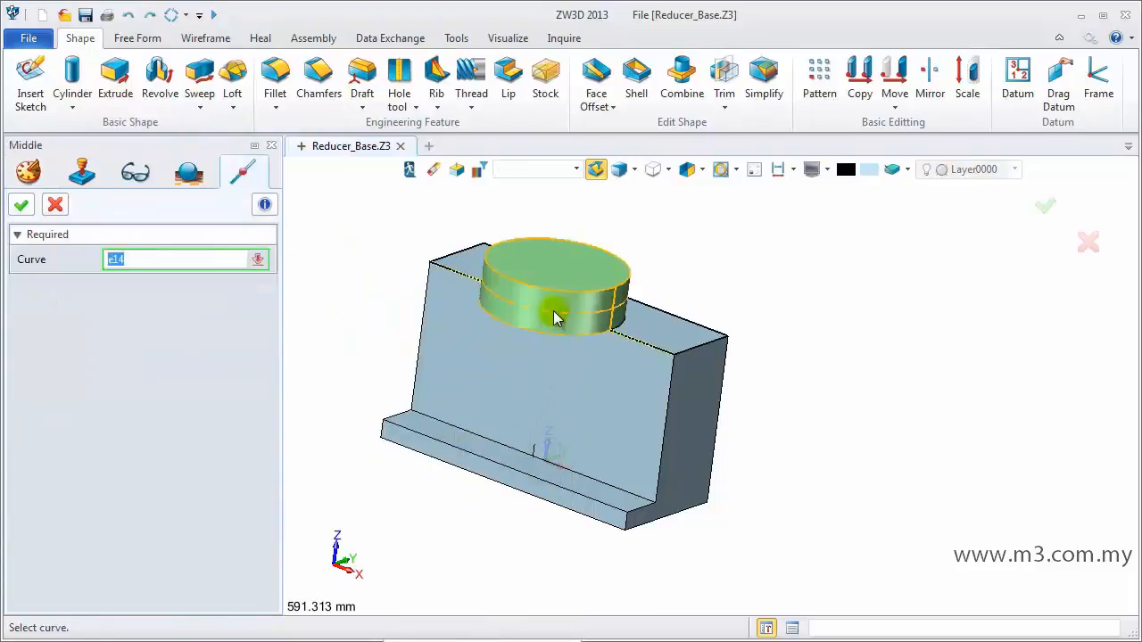
pyautogui.click(555, 318)
pyautogui.click(554, 319)
# Give the cylinder boss a radius of 95 mm and a length of 60 mm, and finish it.
pyautogui.write('70')
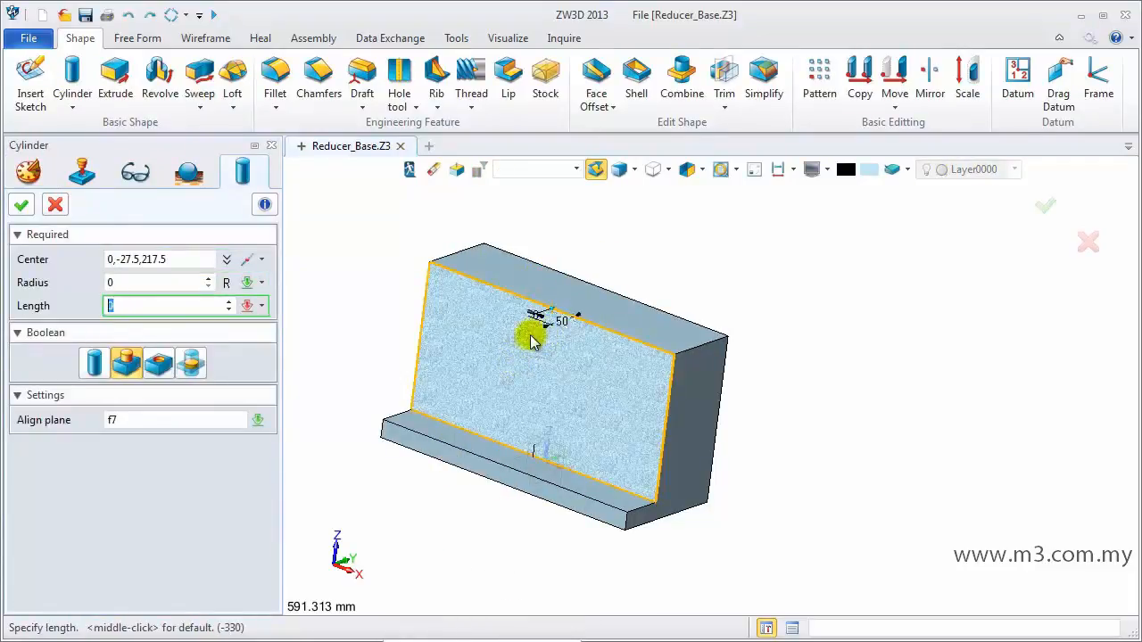
pyautogui.press('Return')
pyautogui.click(159, 284)
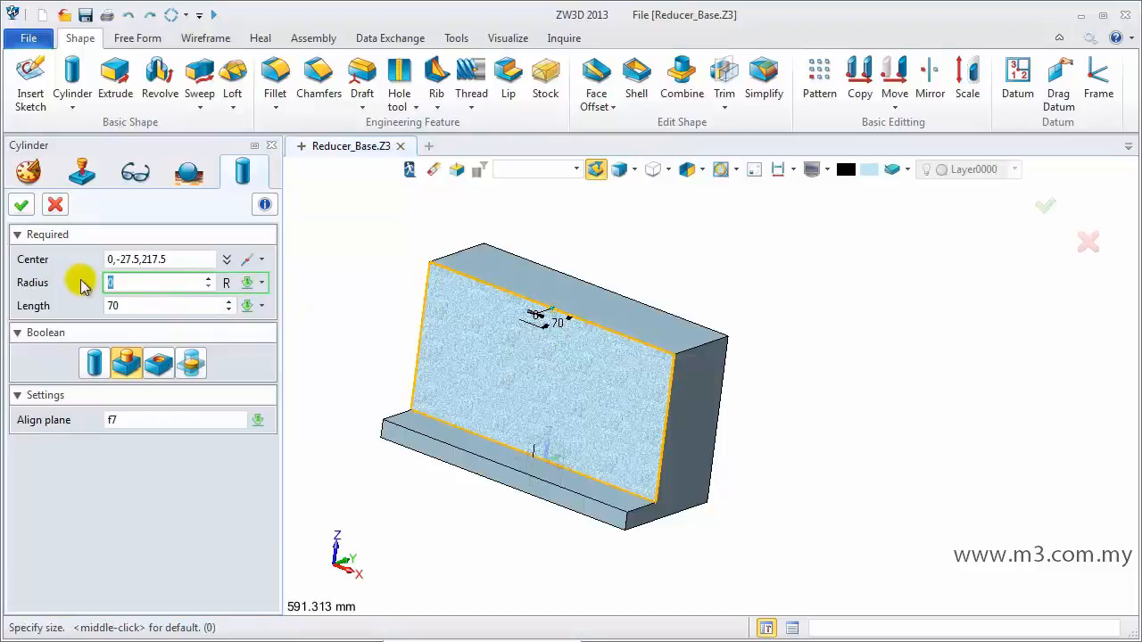
pyautogui.press('Return')
pyautogui.click(136, 305)
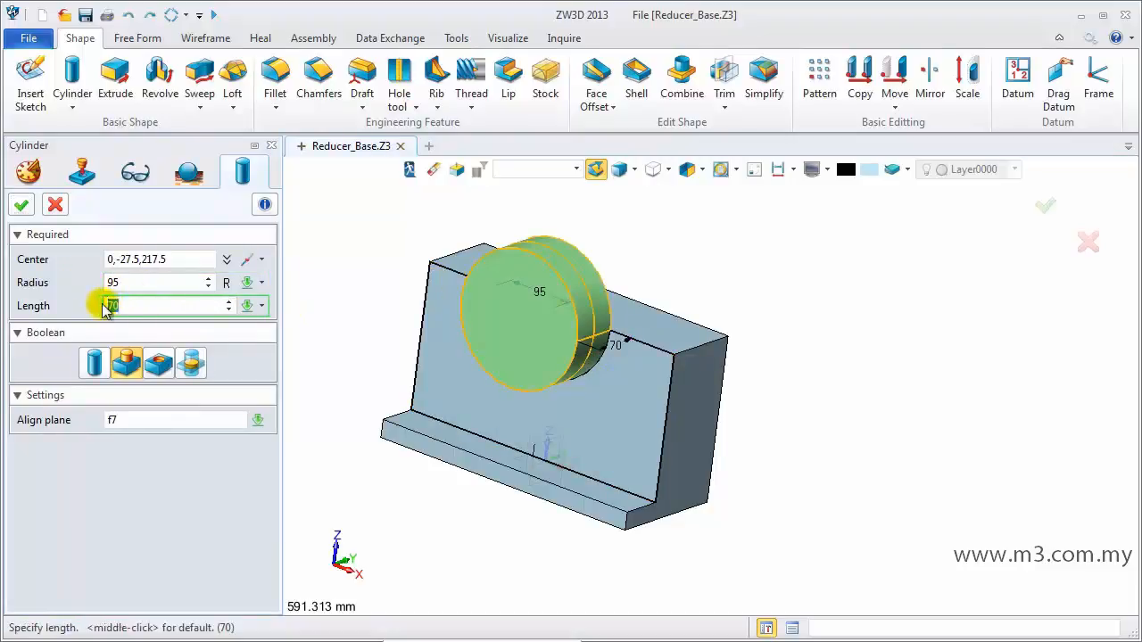
pyautogui.write('60')
pyautogui.press('Return')
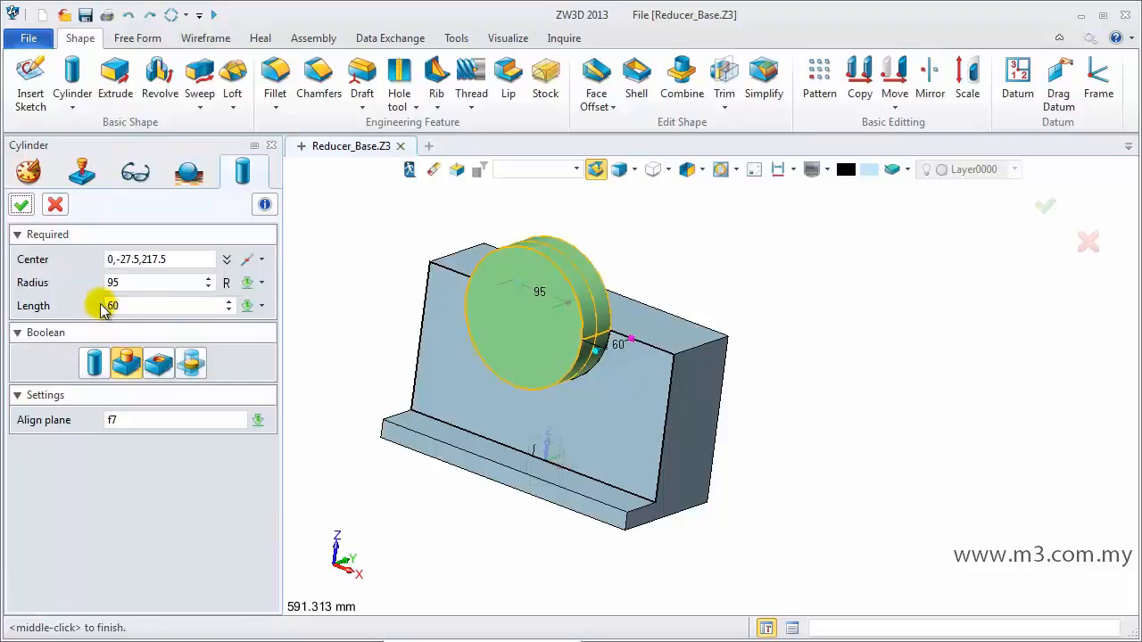
pyautogui.click(21, 204)
# Extrude the tall block's top rear edge with an end of -20 mm along the direction 0,1,0.
pyautogui.moveTo(636, 433); pyautogui.dragTo(604, 428, button='right')
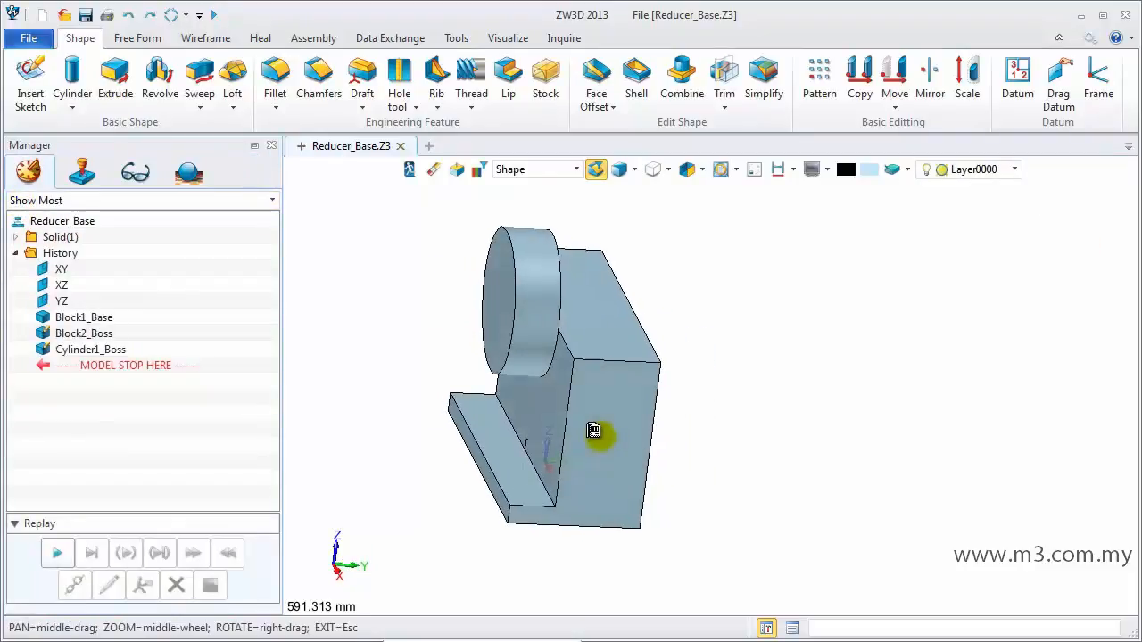
pyautogui.click(116, 85)
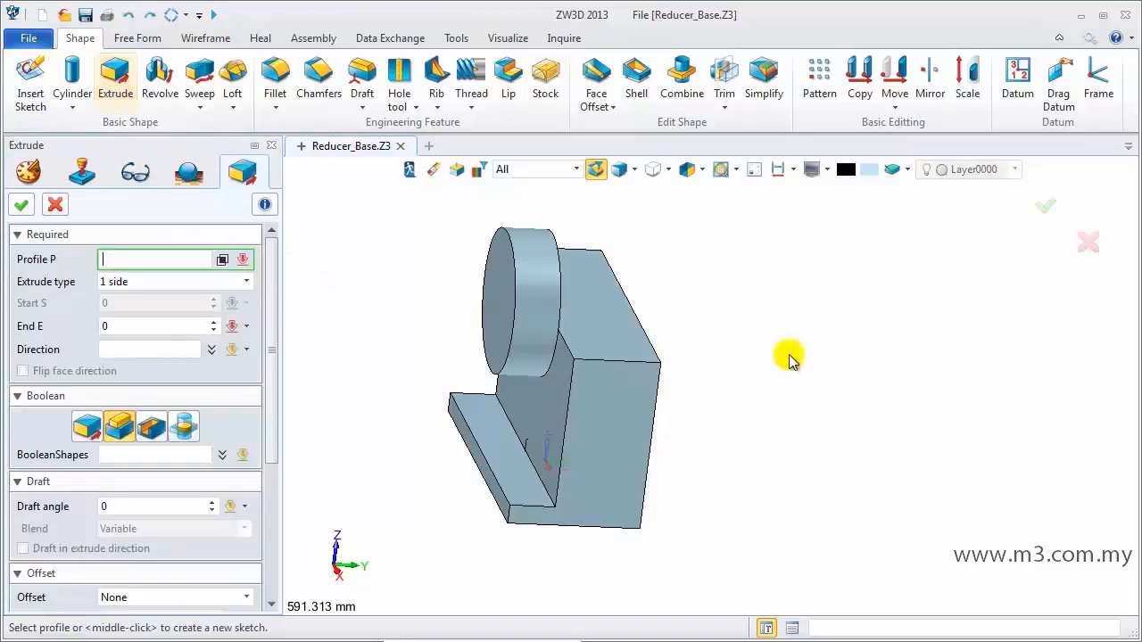
pyautogui.click(632, 305)
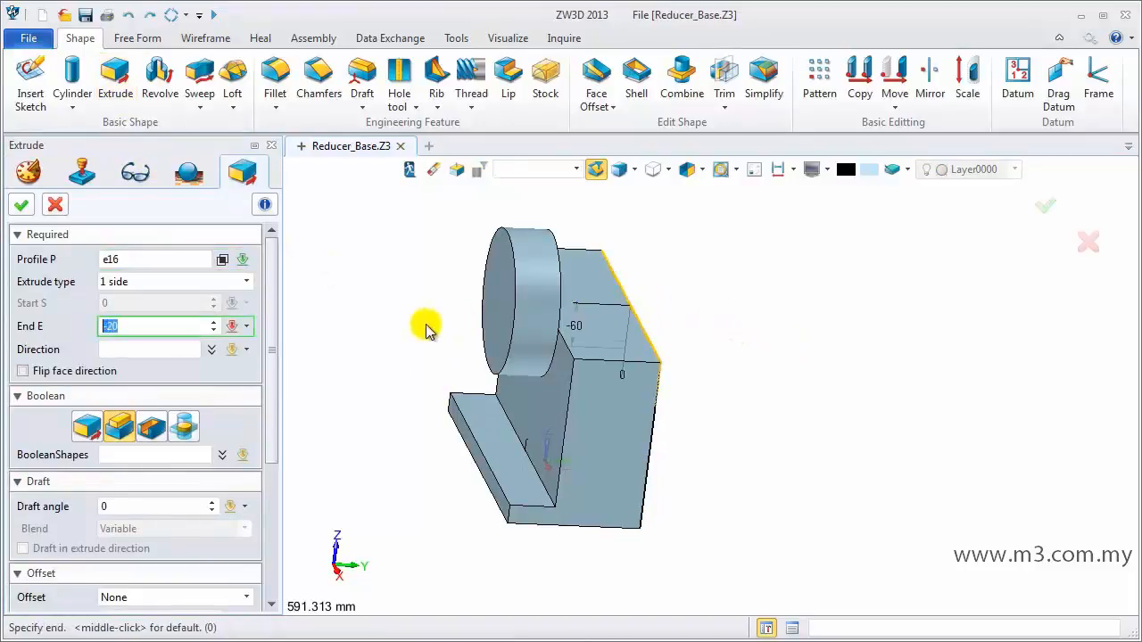
pyautogui.write('-20')
pyautogui.click(159, 350)
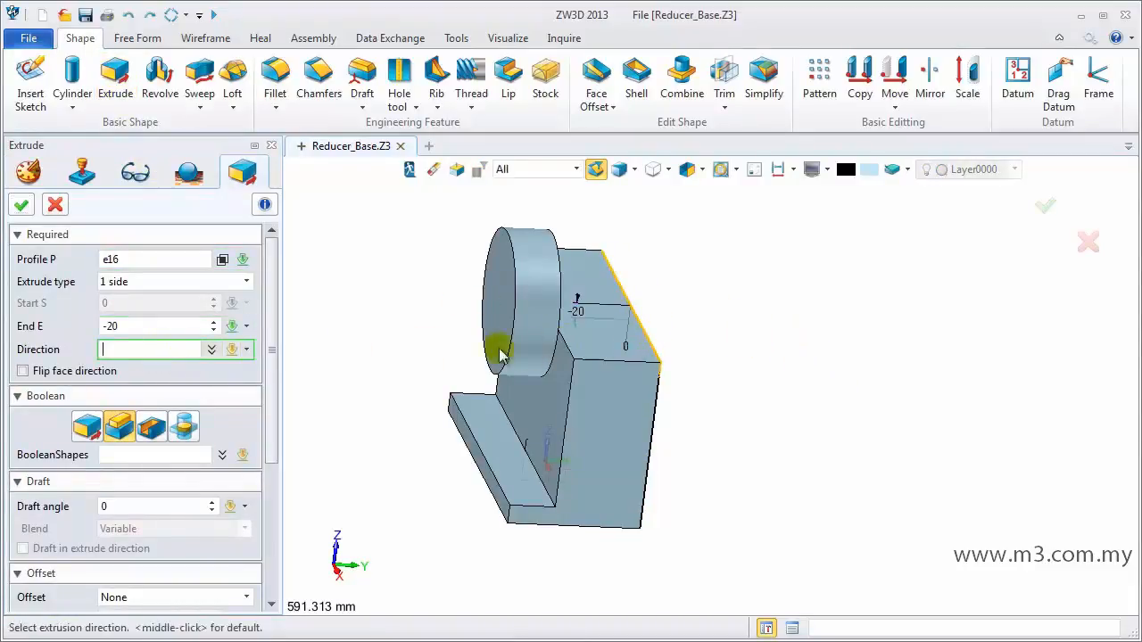
pyautogui.click(606, 360)
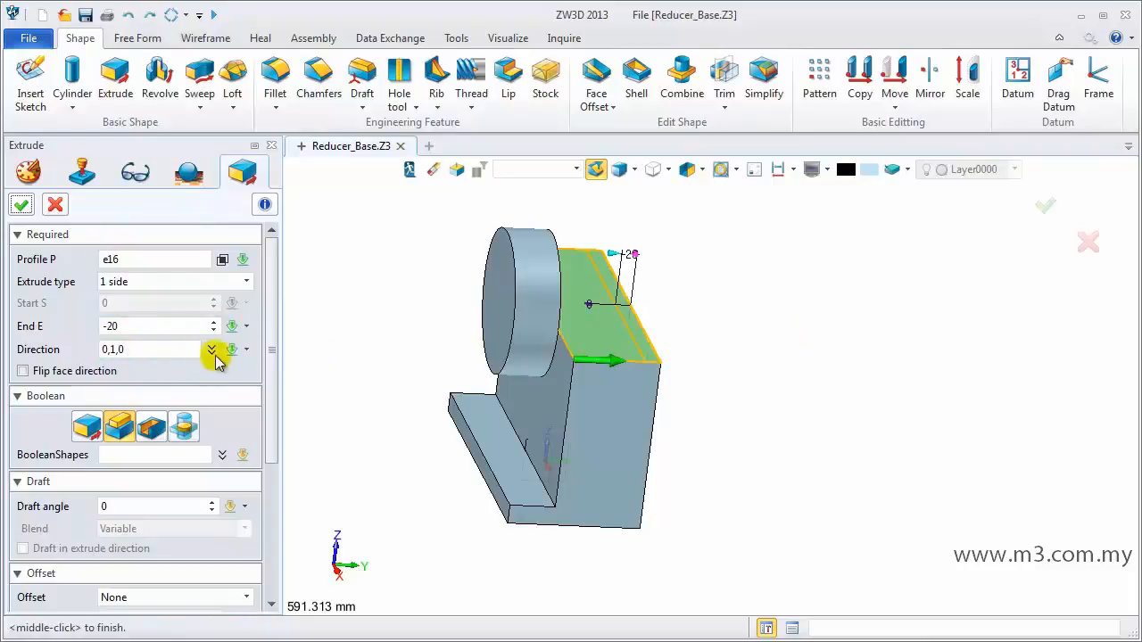
# Set the extrusion end to -330 mm and use it as a cut with flipped face direction to trim the cylinder's upper half.
pyautogui.doubleClick(153, 327)
pyautogui.write('-330')
pyautogui.press('Return')
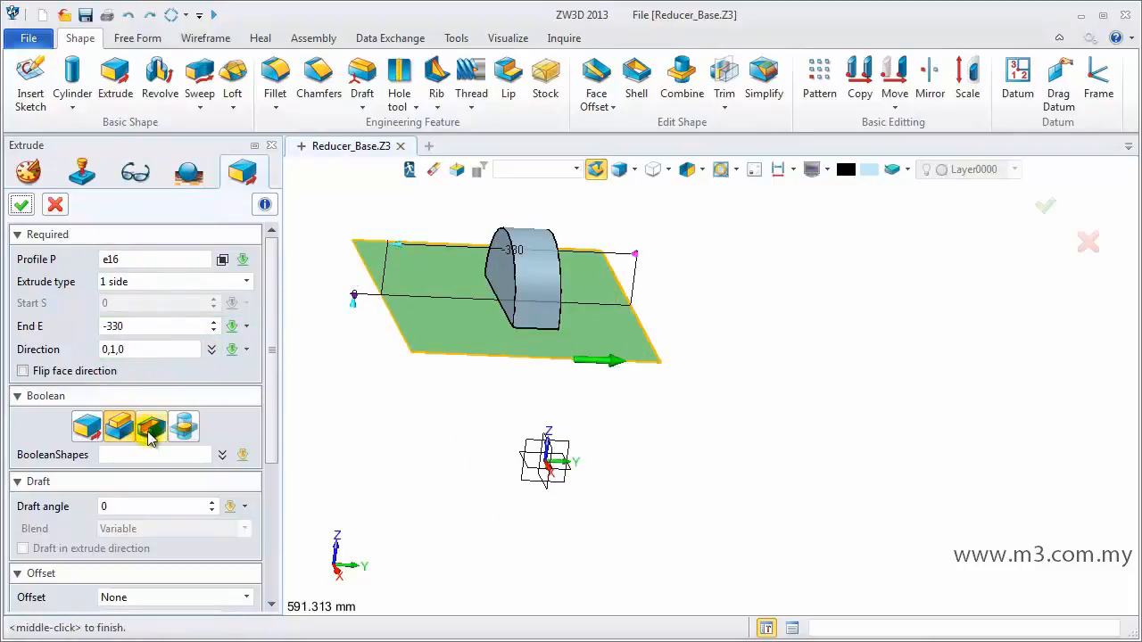
pyautogui.click(37, 372)
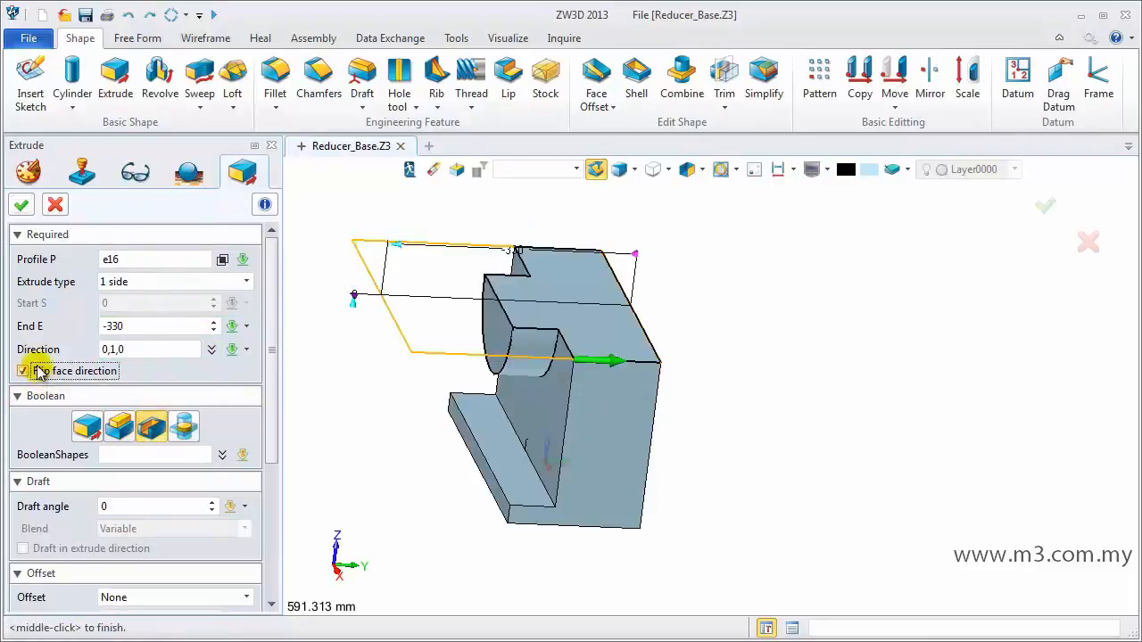
pyautogui.click(21, 207)
# Start a new block with its first corner offset -40 mm in X from the tall block's top rear corner at -200,87.5,217.5.
pyautogui.moveTo(459, 482); pyautogui.dragTo(462, 534, button='right')
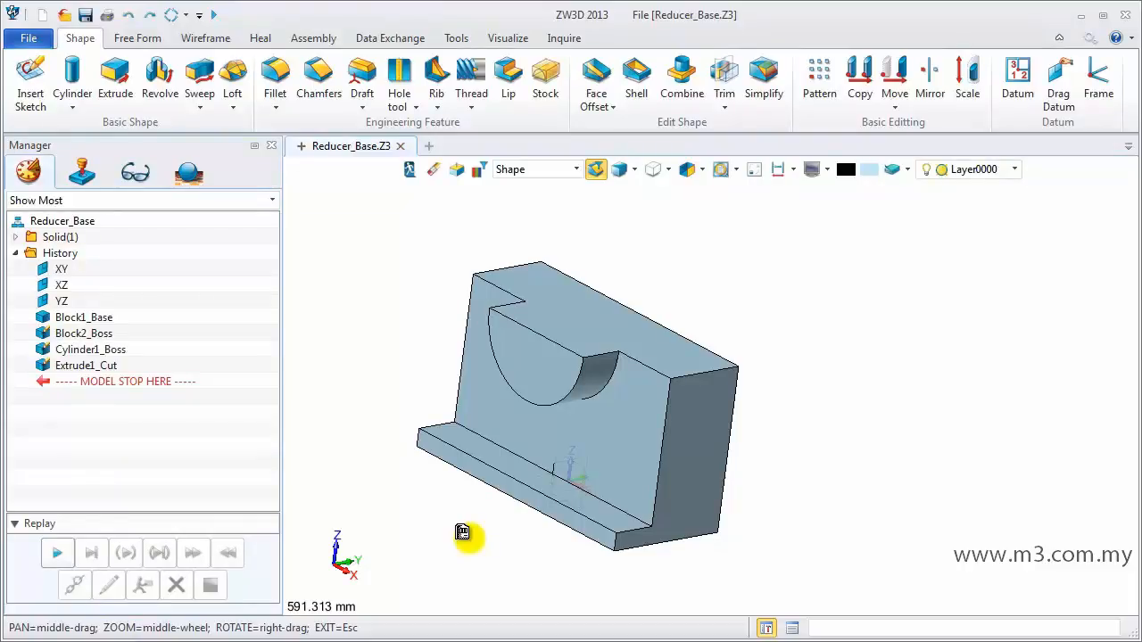
pyautogui.click(72, 96)
pyautogui.click(99, 134)
pyautogui.rightClick(364, 230)
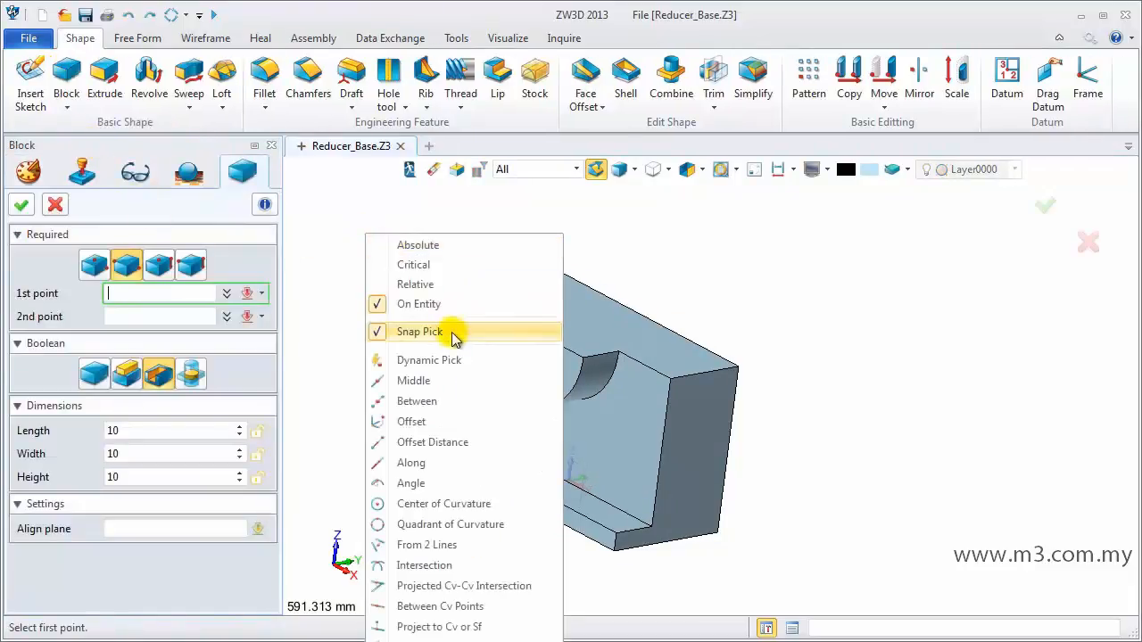
pyautogui.click(427, 421)
pyautogui.click(534, 263)
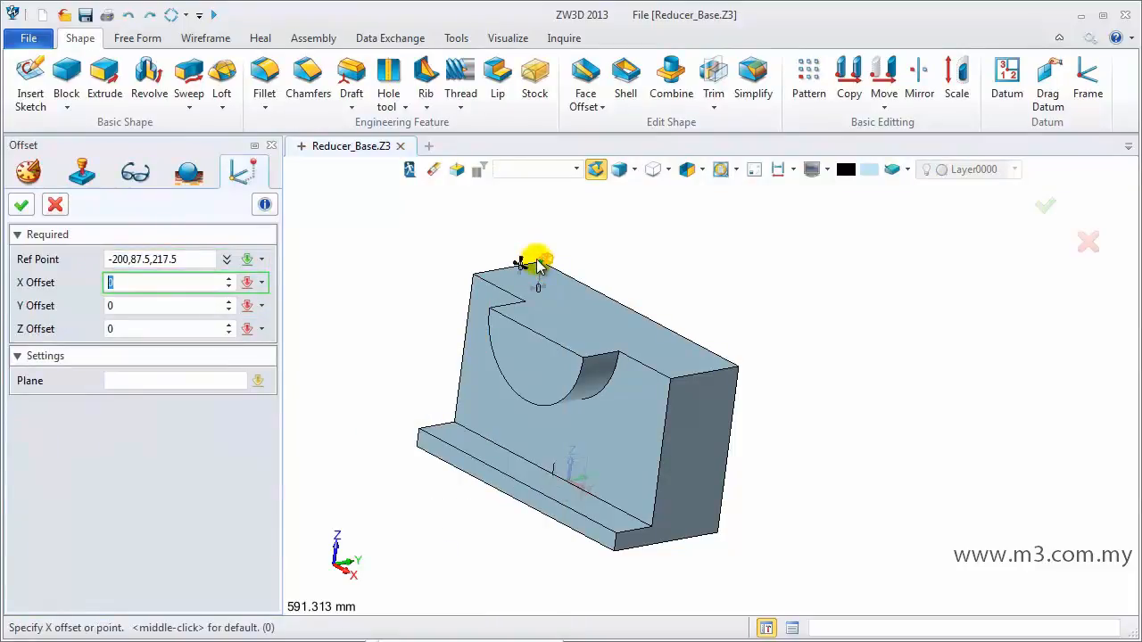
pyautogui.press('Tab')
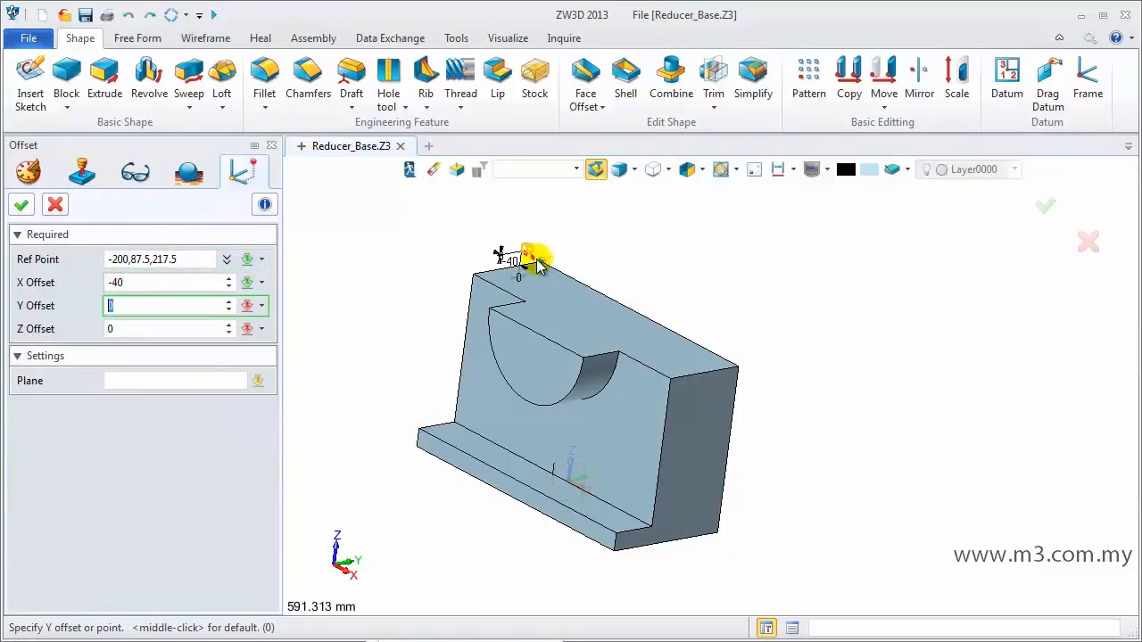
pyautogui.click(21, 206)
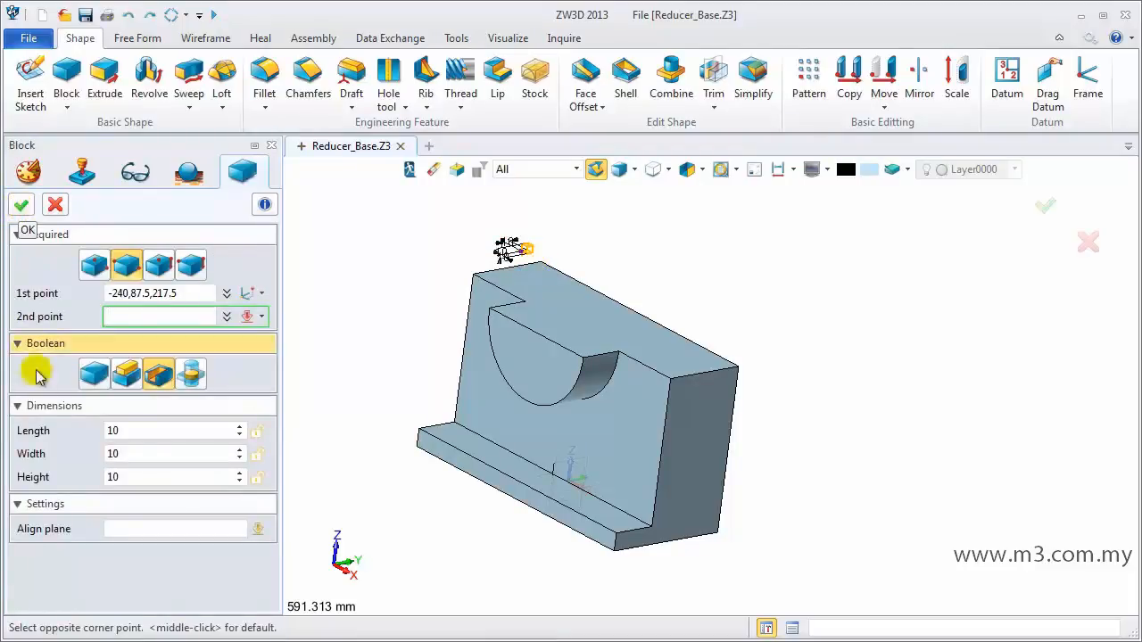
# Give the new block a length of 570 mm, width of -170 mm and height of -15 mm, and finish it as an added boss.
pyautogui.click(127, 433)
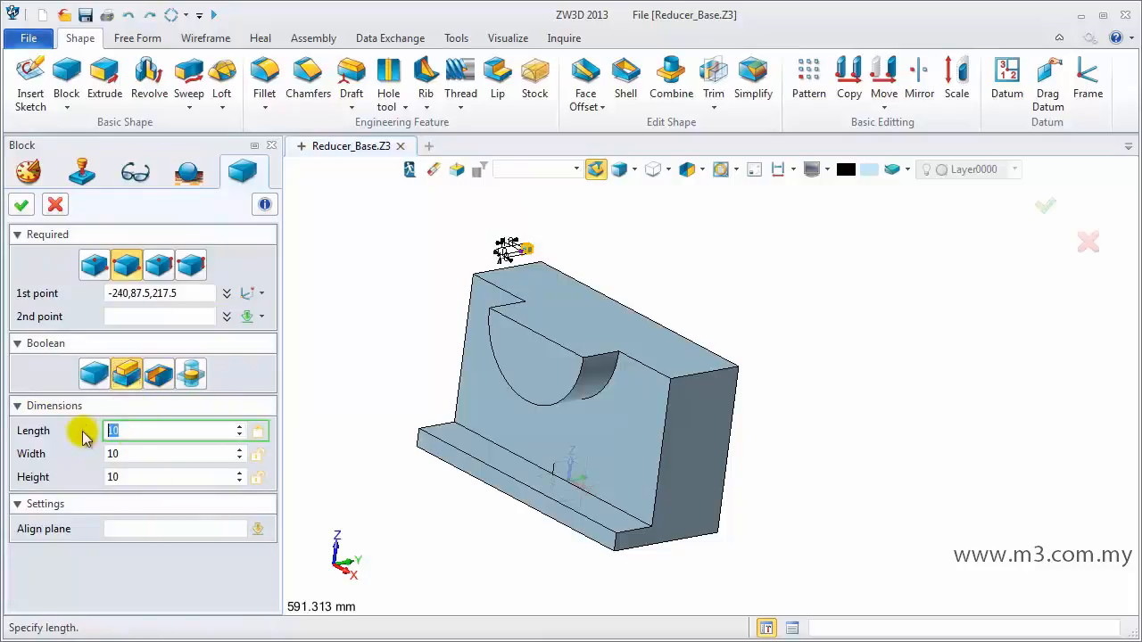
pyautogui.press('Return')
pyautogui.click(106, 453)
pyautogui.press('Return')
pyautogui.click(98, 476)
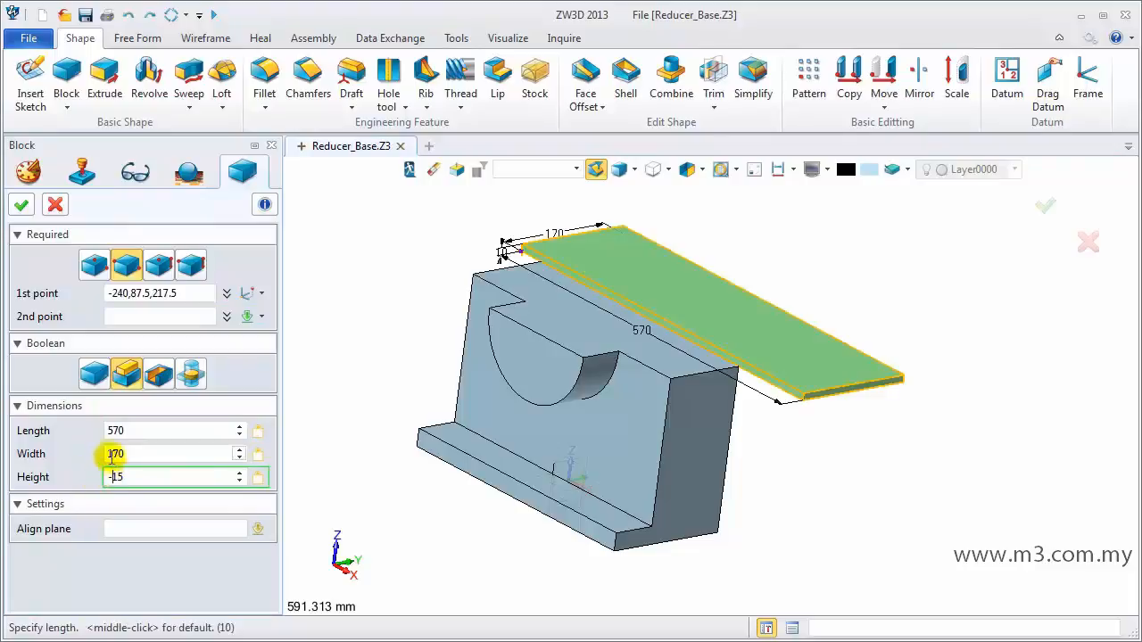
pyautogui.press('Return')
pyautogui.click(107, 454)
pyautogui.press('Return')
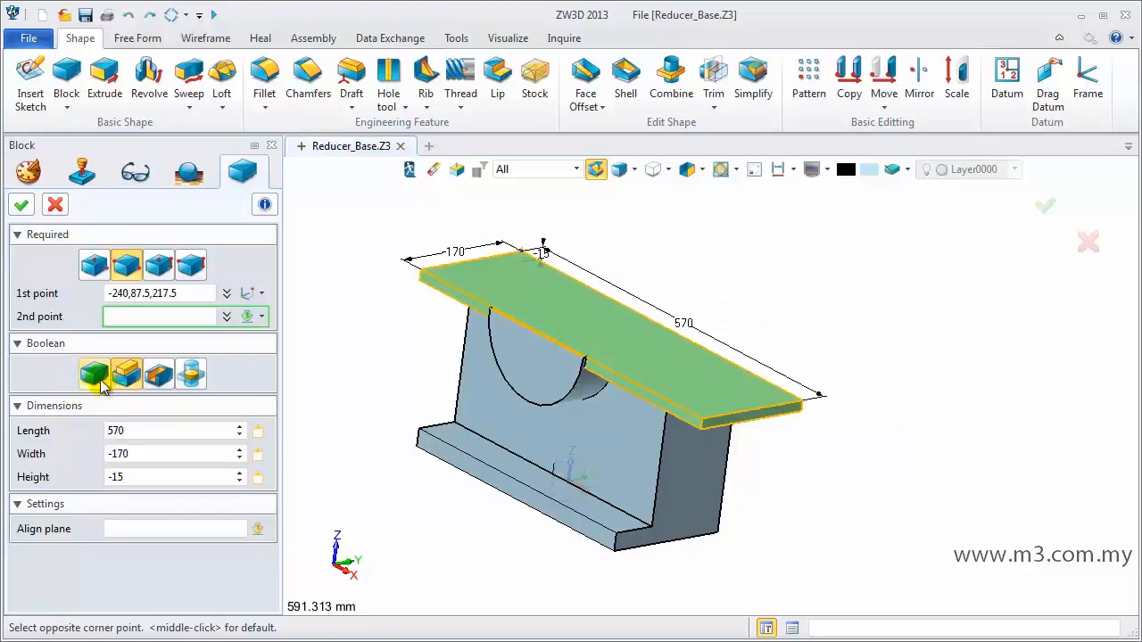
pyautogui.click(21, 205)
# Start a new block defined by centre, corner and height, aligned to the top face of the flange plate.
pyautogui.moveTo(542, 496); pyautogui.dragTo(434, 473, button='right')
pyautogui.click(78, 80)
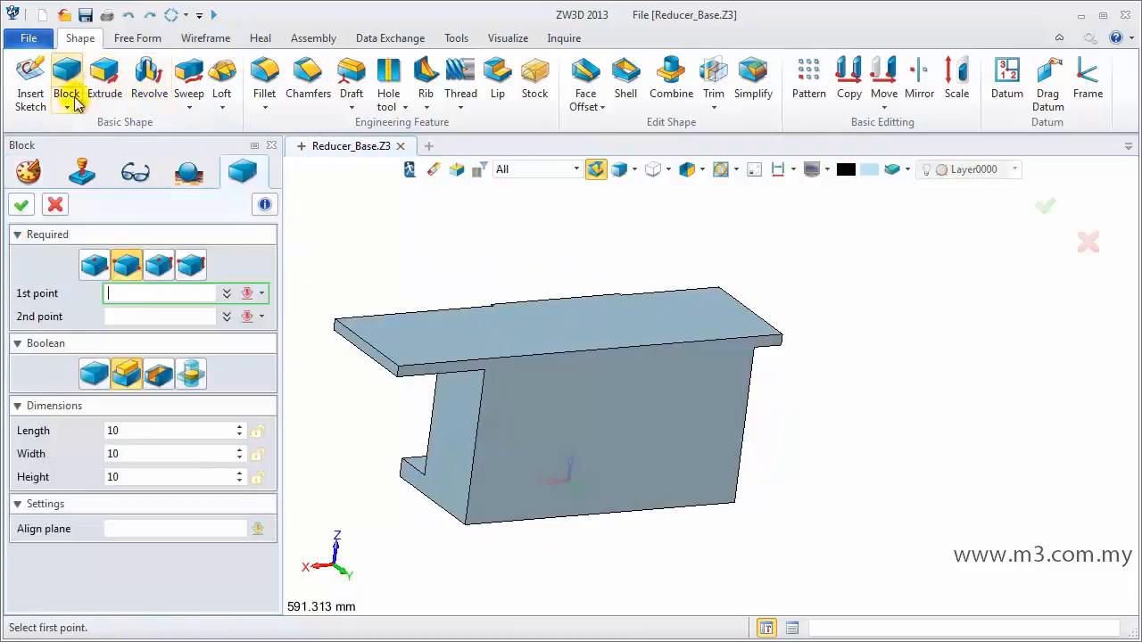
pyautogui.click(158, 265)
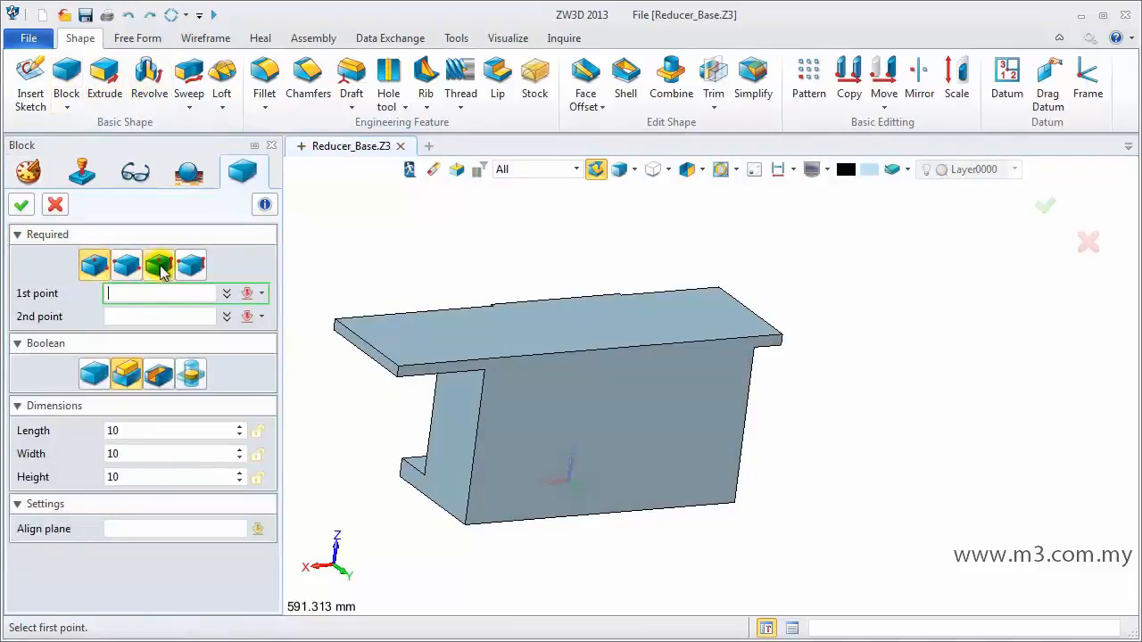
pyautogui.click(152, 527)
pyautogui.click(548, 326)
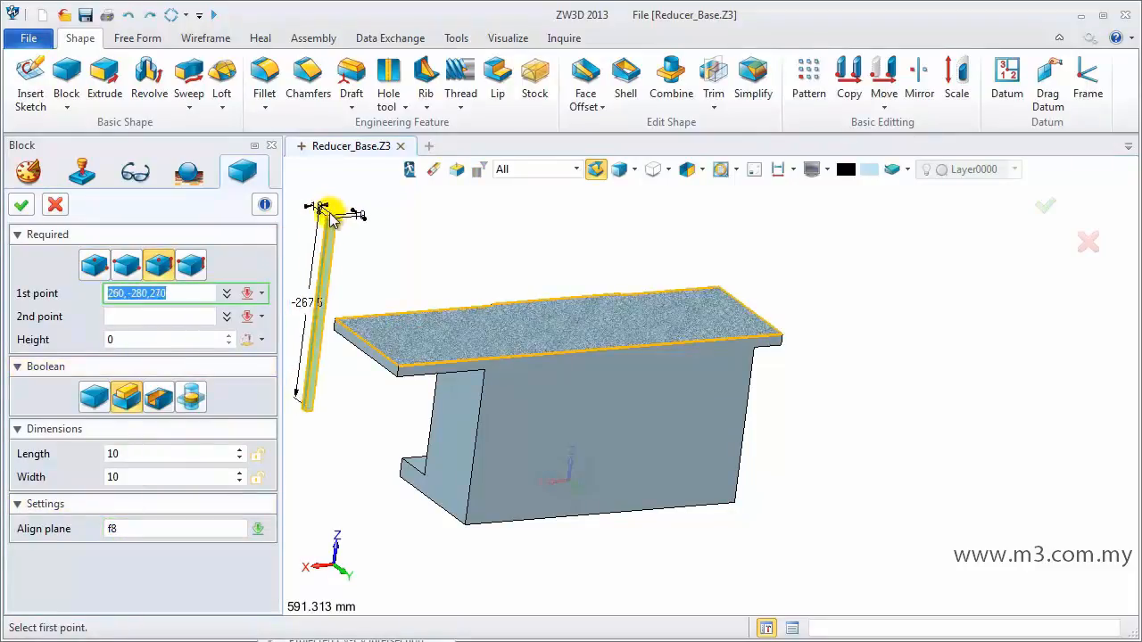
# Place the block's first point at the curve-surface intersection of the plate's long rear top edge and the YZ plane.
pyautogui.rightClick(313, 173)
pyautogui.click(375, 584)
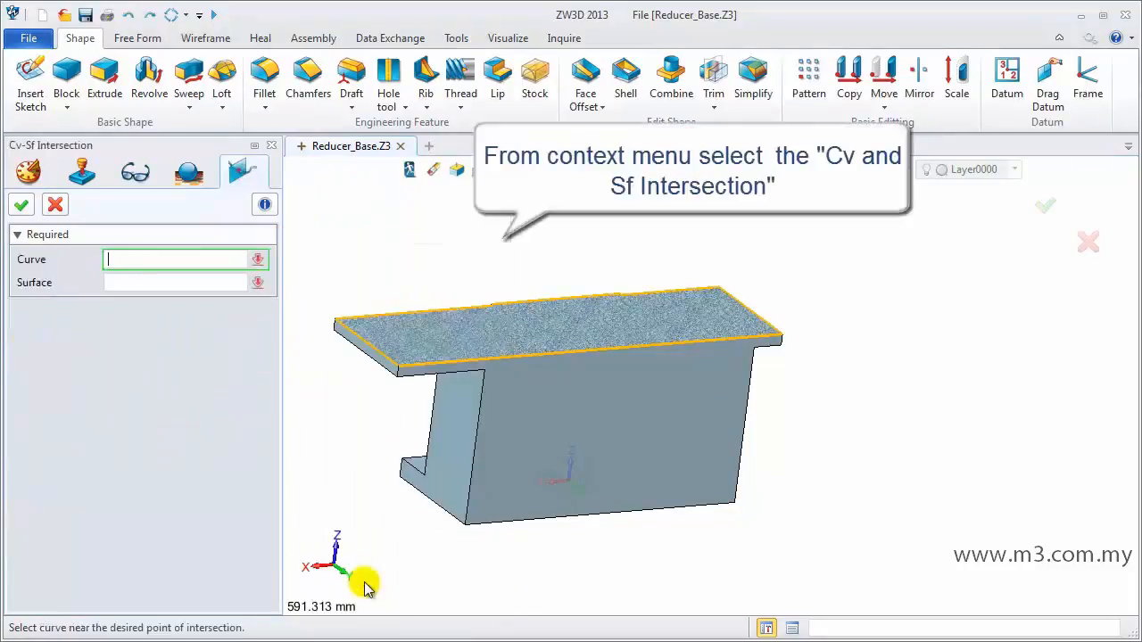
pyautogui.moveTo(405, 579); pyautogui.dragTo(402, 549, button='right')
pyautogui.click(589, 318)
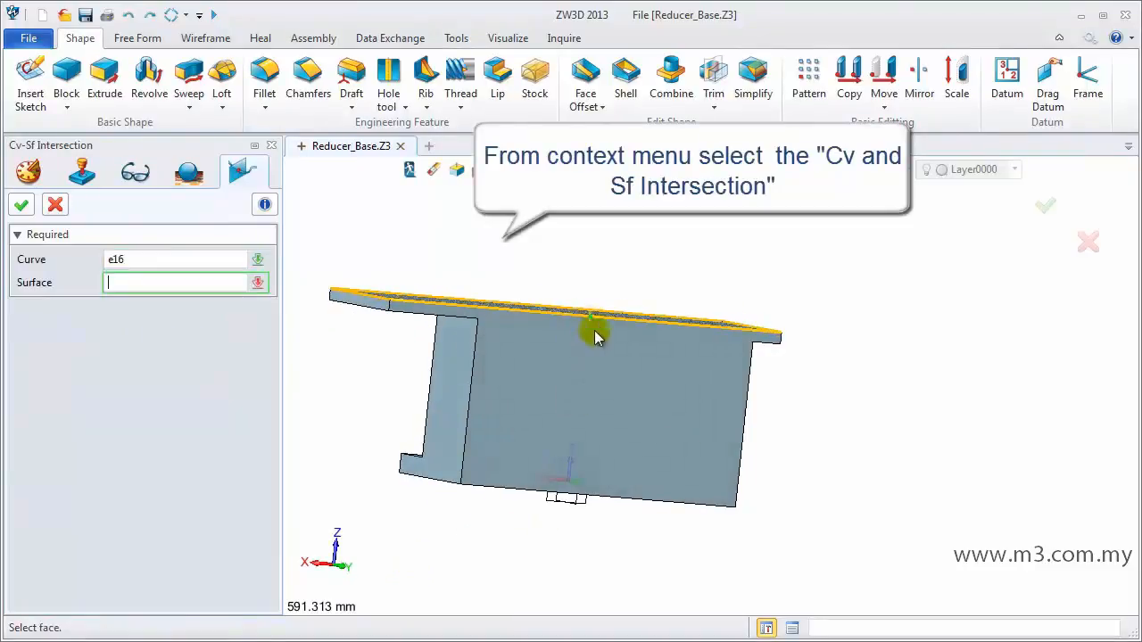
pyautogui.click(573, 514)
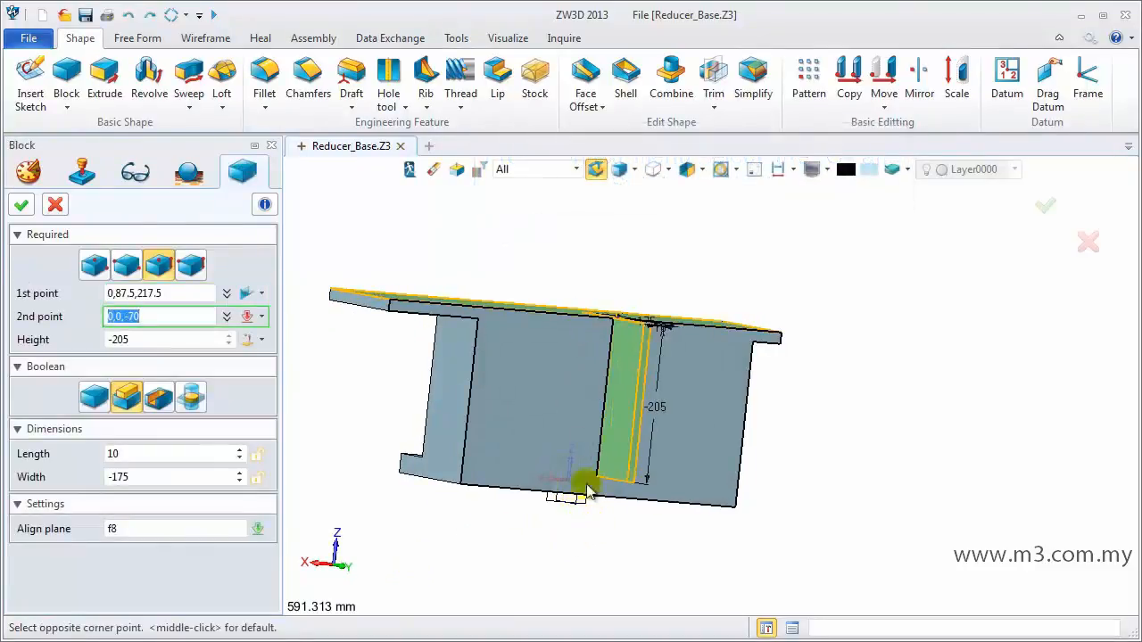
# Place the block's second point on the tall block's rear face and define its -205 mm height with To Point.
pyautogui.click(496, 393)
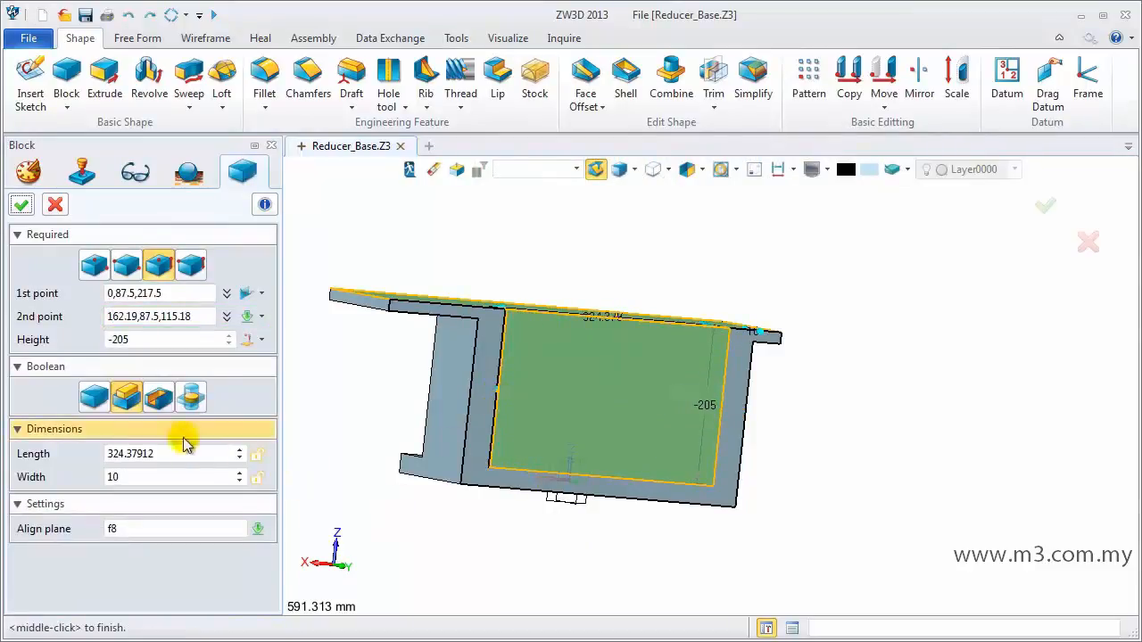
pyautogui.moveTo(345, 423); pyautogui.dragTo(380, 427, button='right')
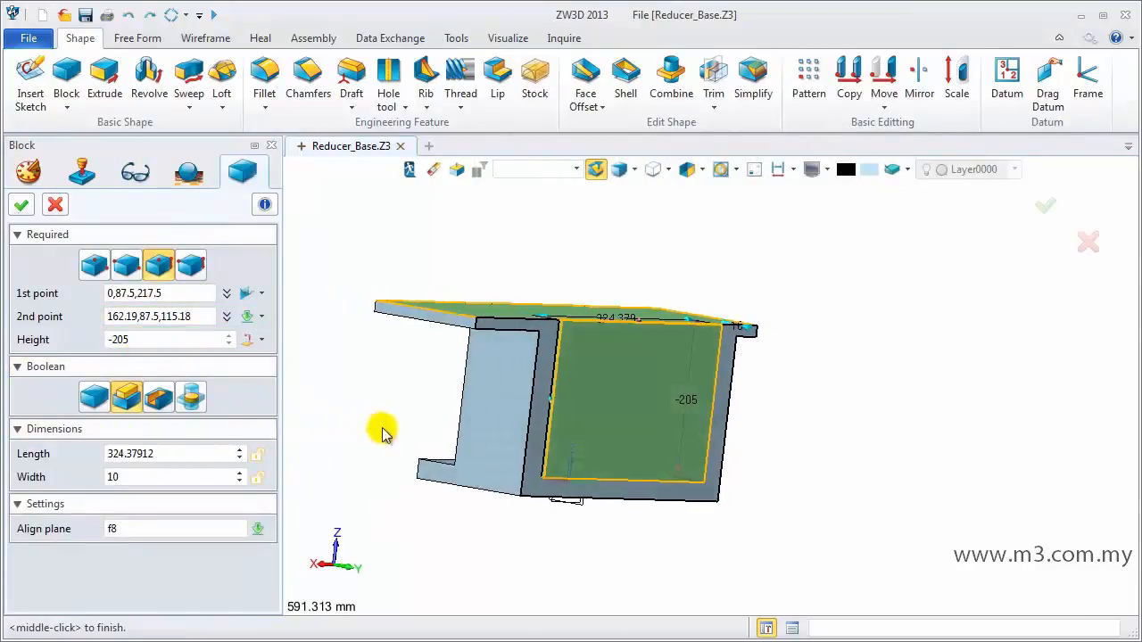
pyautogui.click(206, 341)
pyautogui.rightClick(305, 355)
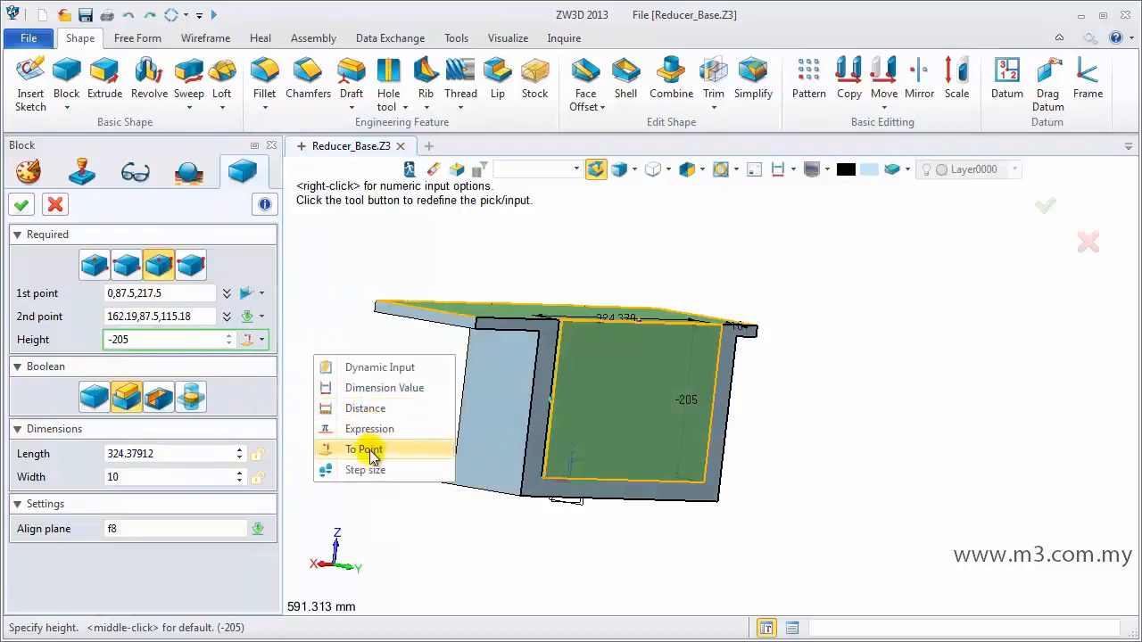
pyautogui.click(348, 444)
pyautogui.click(431, 473)
# Set the block's length to 380 mm and width to 210 mm, and finish it as a cut that hollows the body.
pyautogui.click(175, 454)
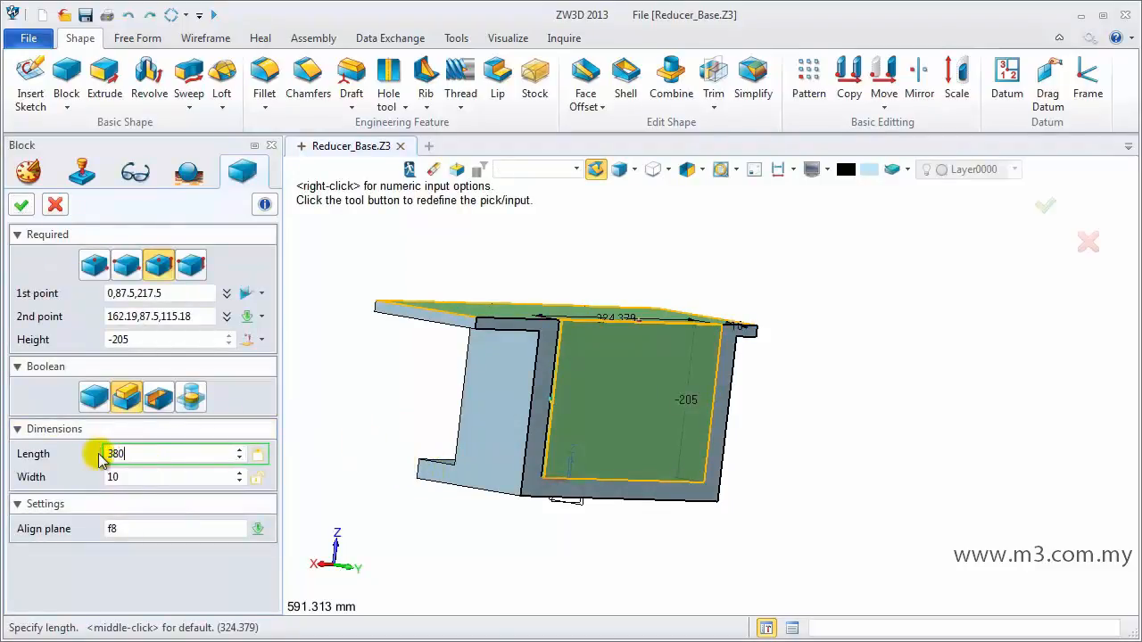
pyautogui.write('380')
pyautogui.click(106, 479)
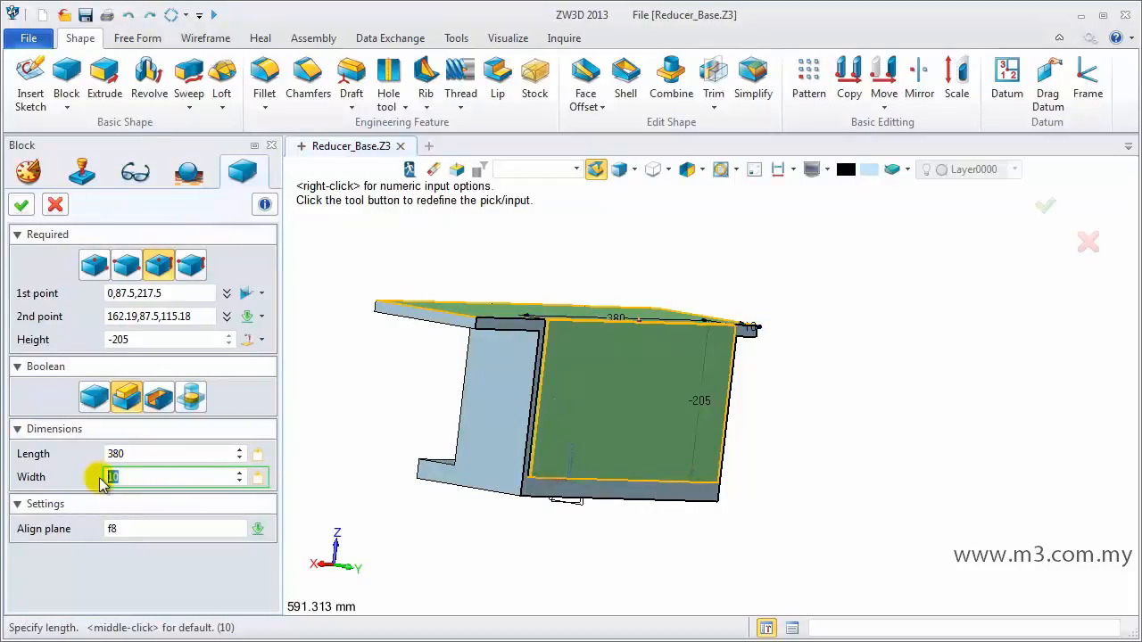
pyautogui.press('Return')
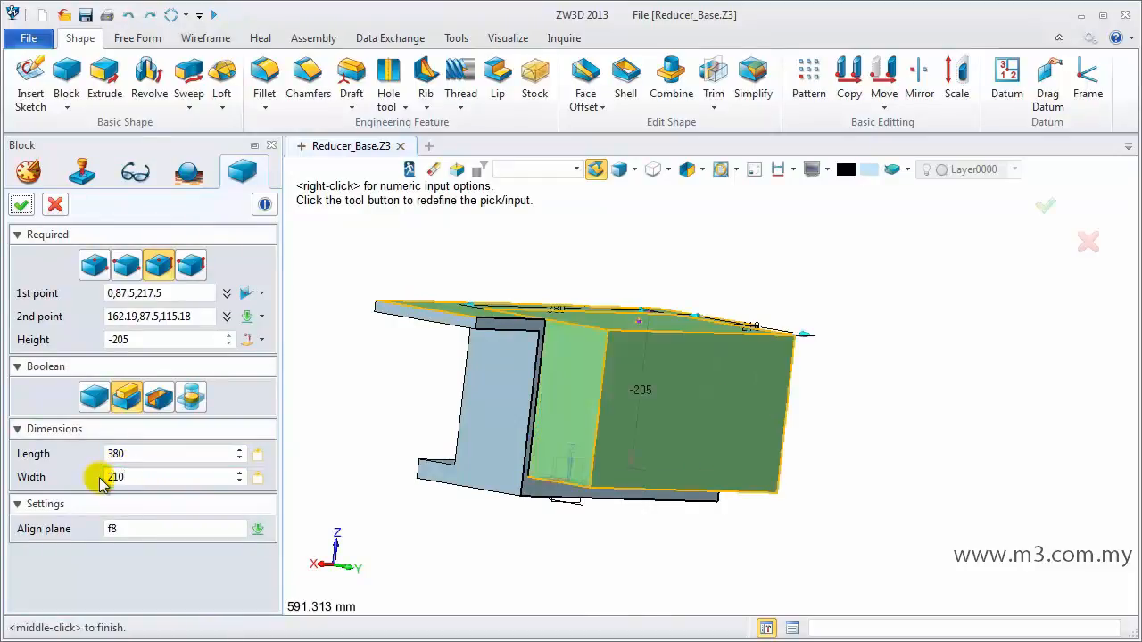
pyautogui.moveTo(333, 450)
pyautogui.mouseDown(button='right')
pyautogui.moveTo(333, 475)
pyautogui.moveTo(333, 449)
pyautogui.mouseUp(button='right')
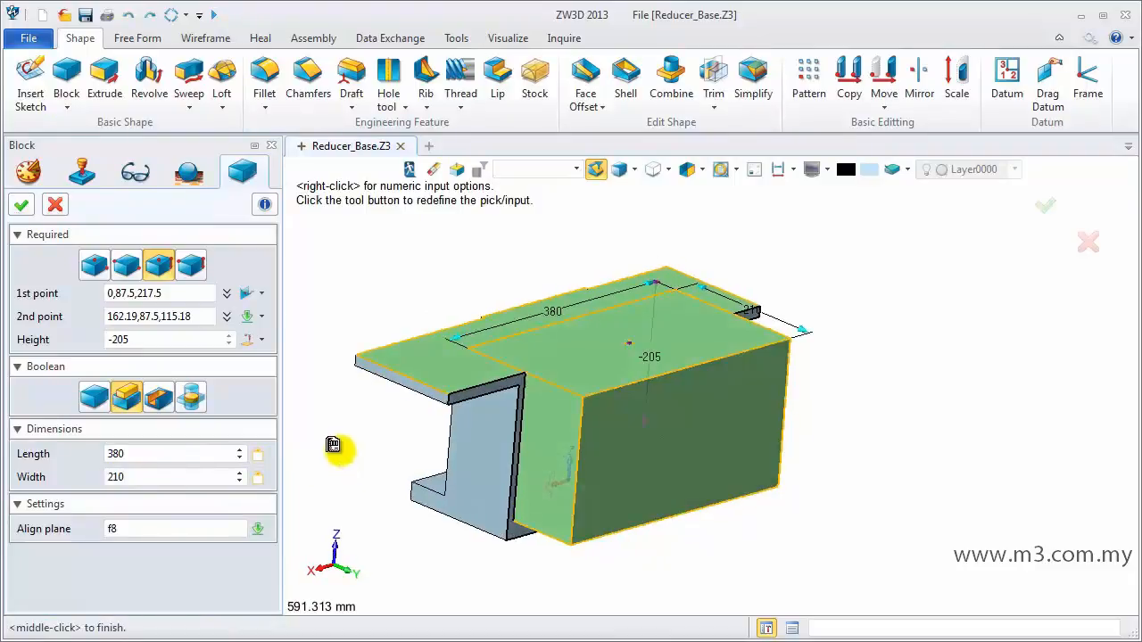
pyautogui.click(158, 399)
pyautogui.click(22, 207)
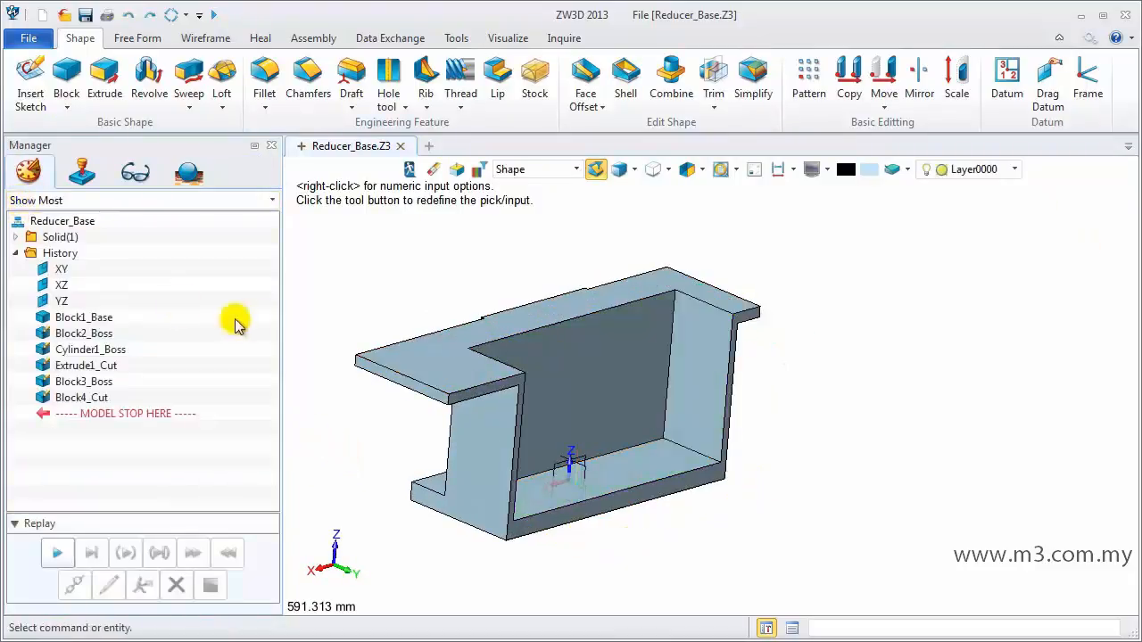
# Start a cylinder centred at the From 2 Lines intersection of the end wall's outer vertical edge and the plate's rear top edge.
pyautogui.moveTo(341, 326); pyautogui.dragTo(336, 300, button='right')
pyautogui.click(67, 105)
pyautogui.click(100, 165)
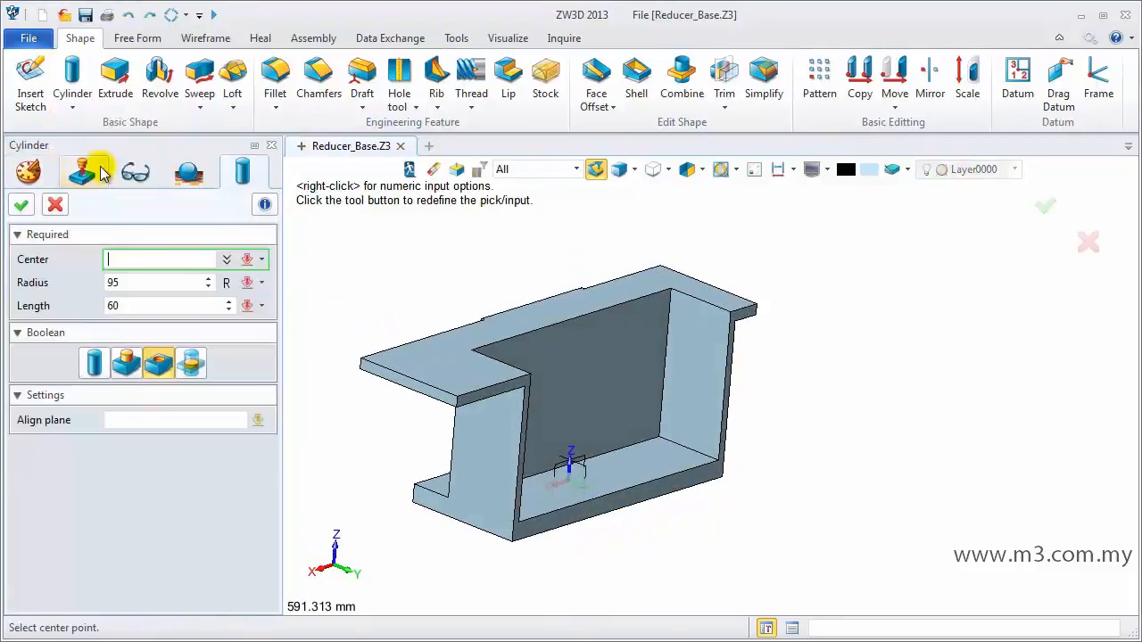
pyautogui.rightClick(321, 240)
pyautogui.click(366, 546)
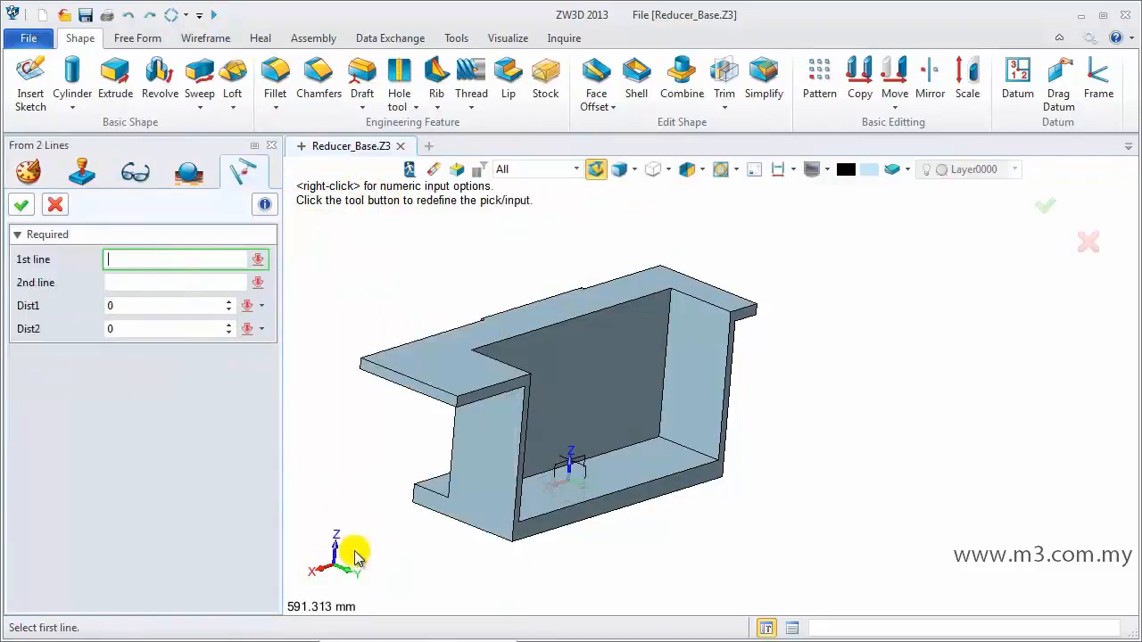
pyautogui.click(524, 412)
pyautogui.click(516, 391)
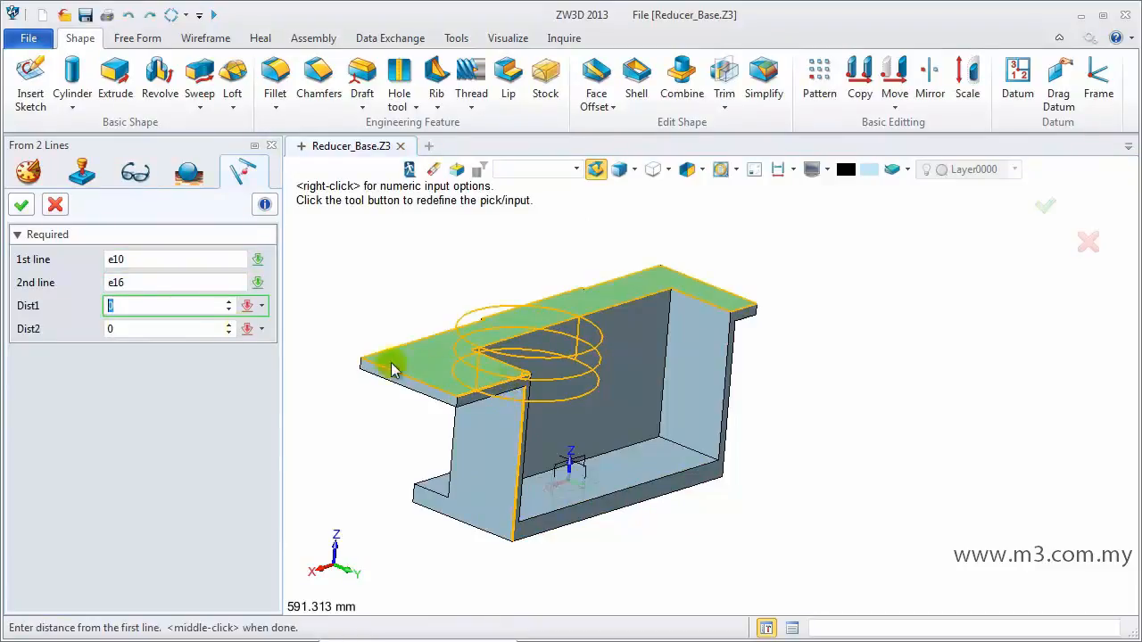
pyautogui.click(36, 207)
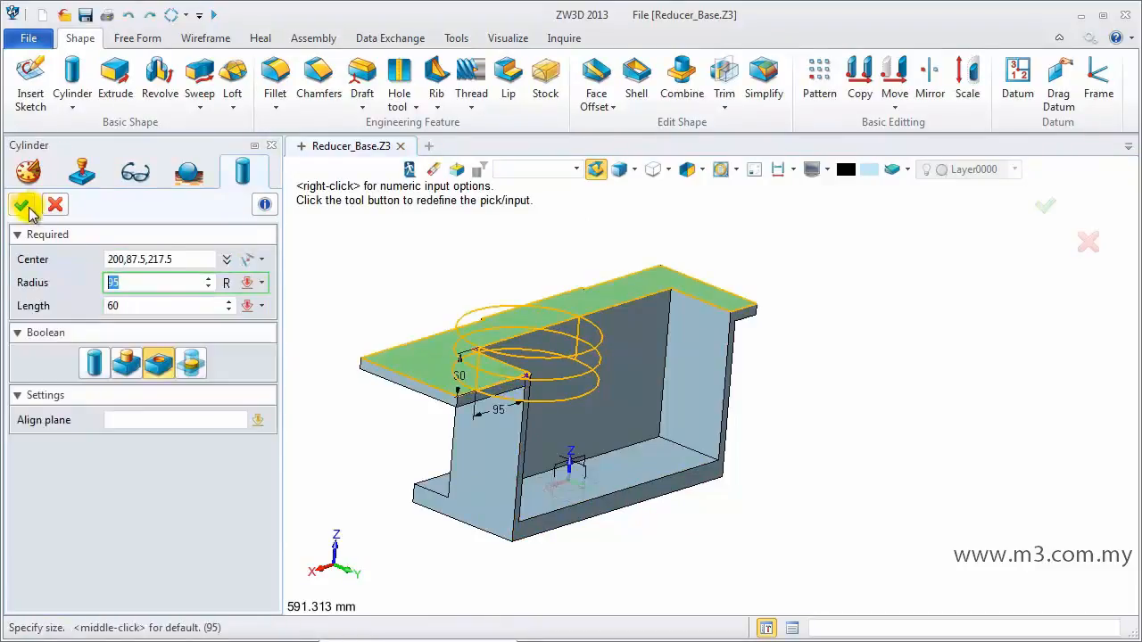
# Make the cylinder an added boss and align it to the end face of the tall block.
pyautogui.click(125, 367)
pyautogui.click(124, 421)
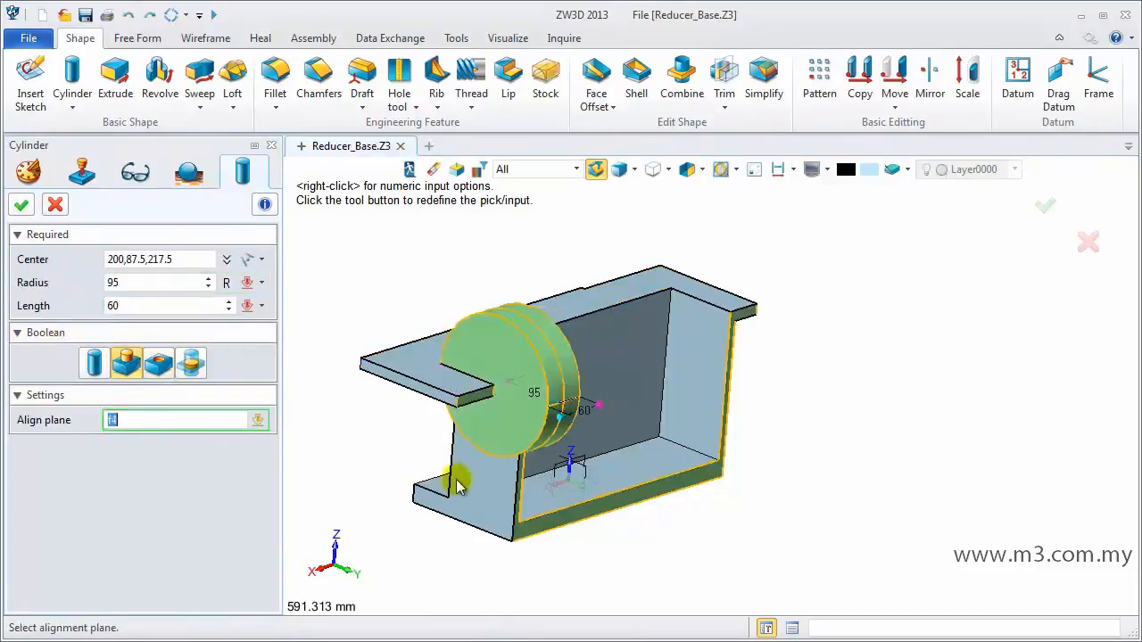
pyautogui.click(459, 484)
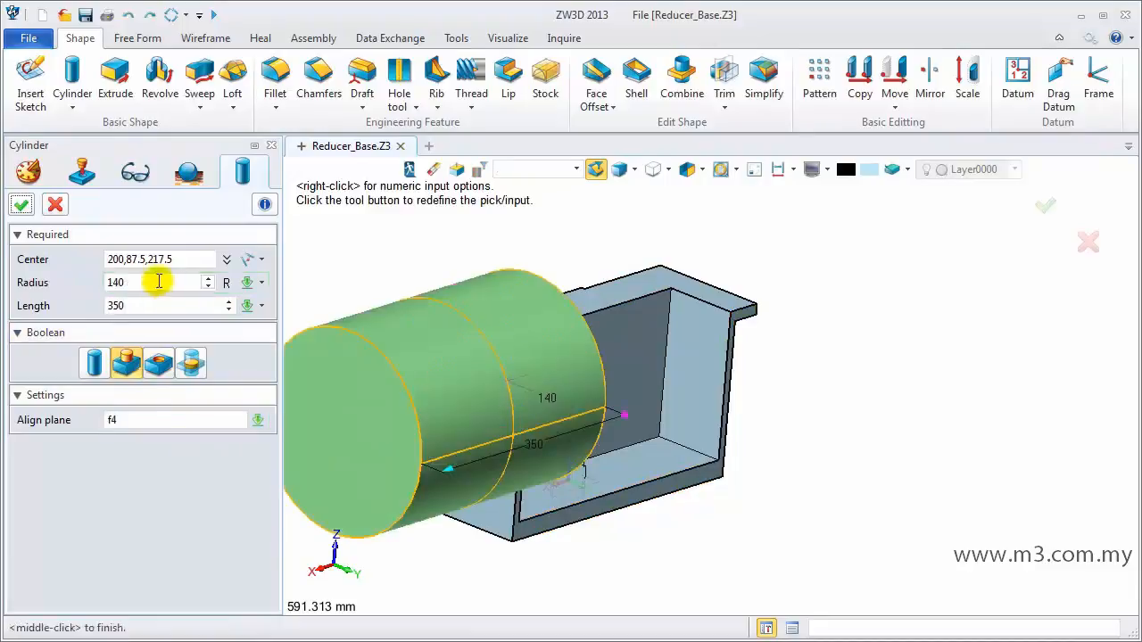
# Set the cylinder's radius to 95 mm and length to 150 mm, and finish it.
pyautogui.moveTo(158, 282); pyautogui.dragTo(92, 308)
pyautogui.write('95')
pyautogui.press('Return')
pyautogui.write('150')
pyautogui.press('Return')
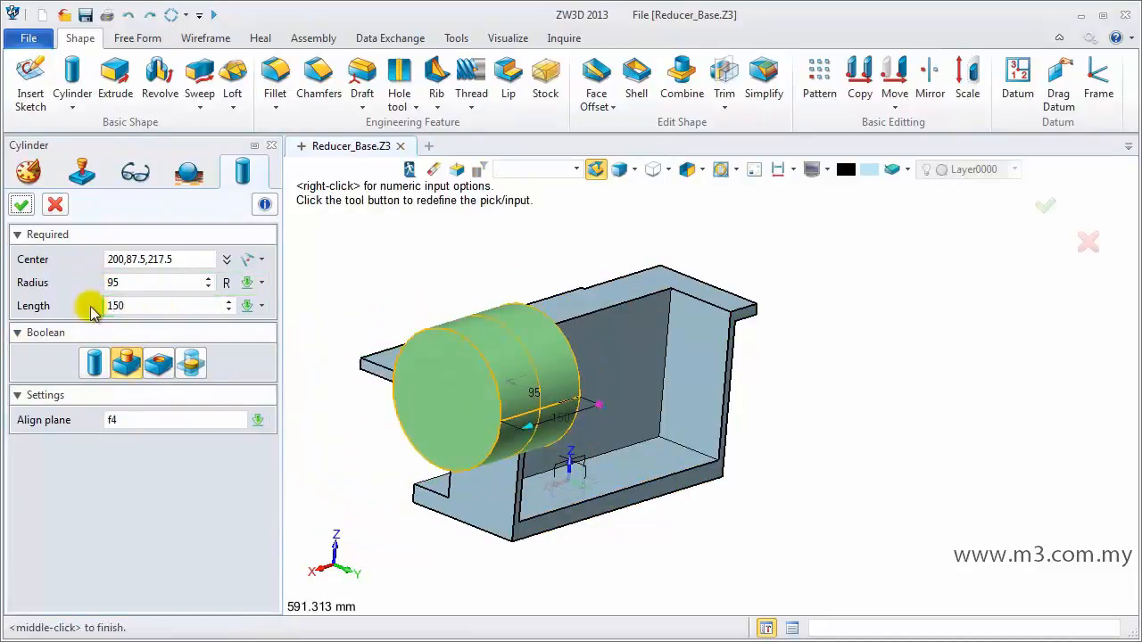
pyautogui.click(22, 207)
# Start an extrusion whose profile is a curve list of three connected edges on the body's end next to the new cylinder.
pyautogui.moveTo(581, 472); pyautogui.dragTo(497, 483, button='right')
pyautogui.moveTo(434, 387); pyautogui.dragTo(583, 465, button='middle')
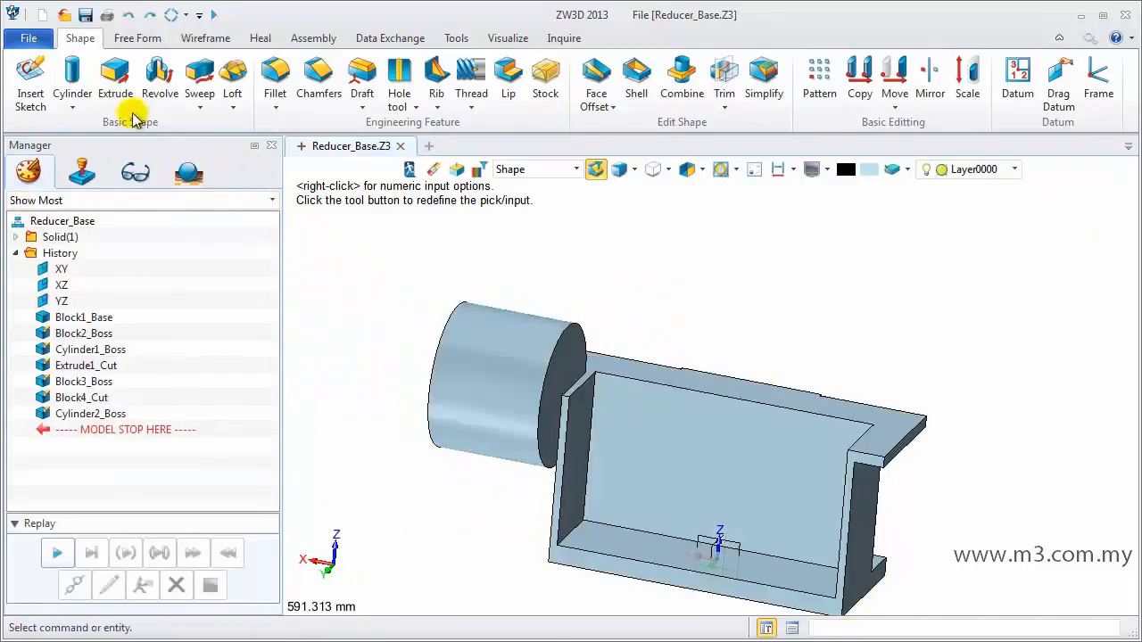
pyautogui.click(115, 82)
pyautogui.rightClick(357, 255)
pyautogui.click(397, 266)
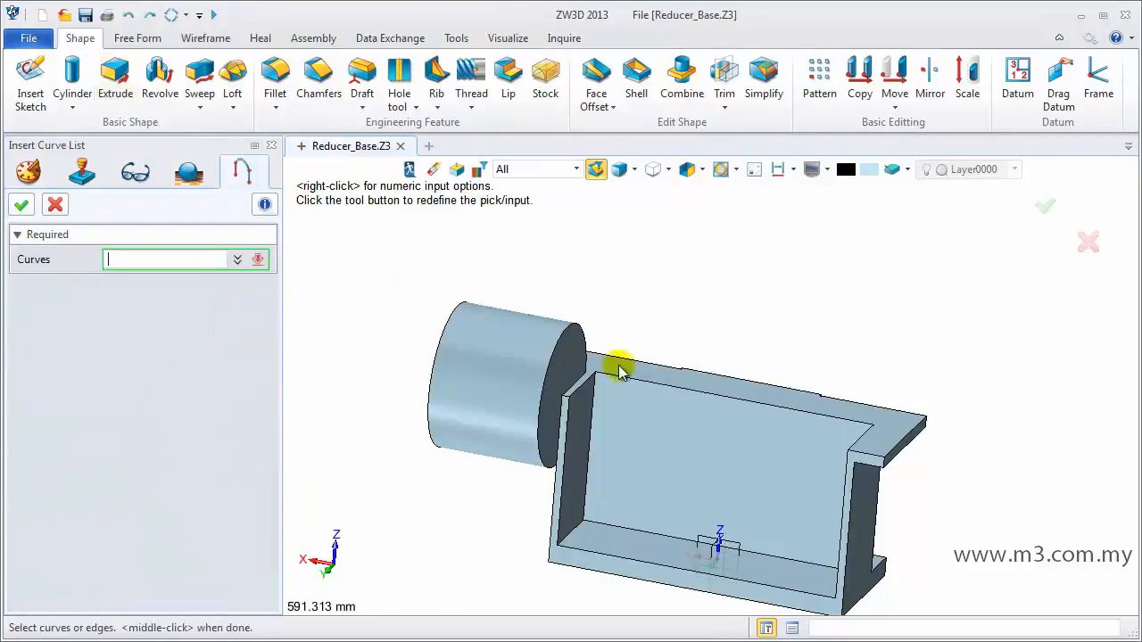
pyautogui.click(596, 376)
pyautogui.scroll(3, 584, 370)
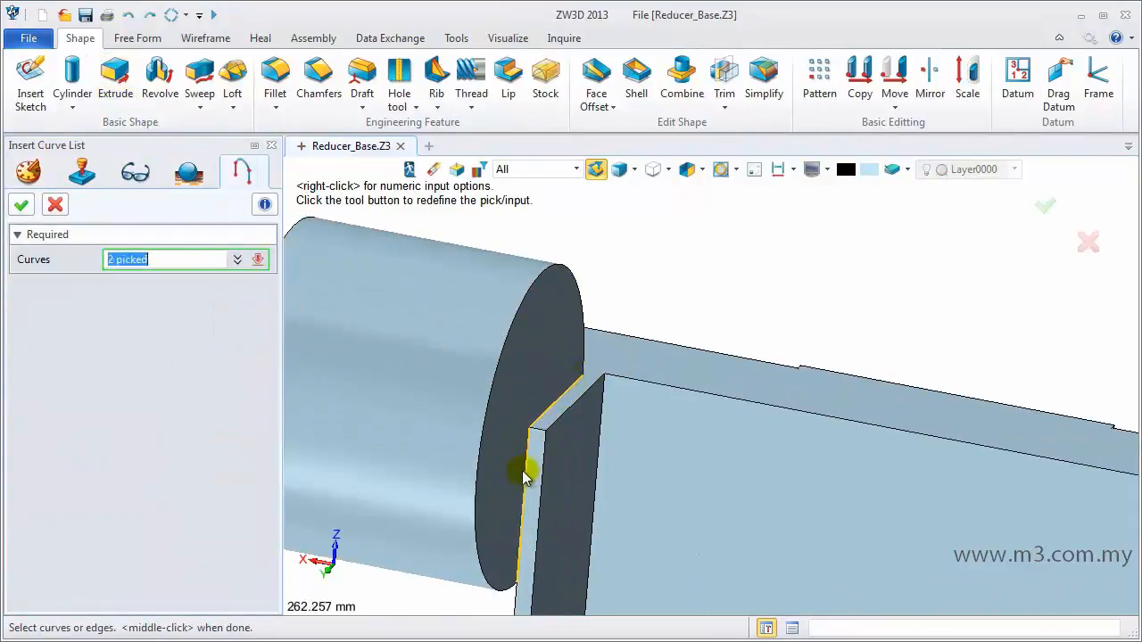
pyautogui.scroll(-3, 524, 477)
pyautogui.click(514, 418)
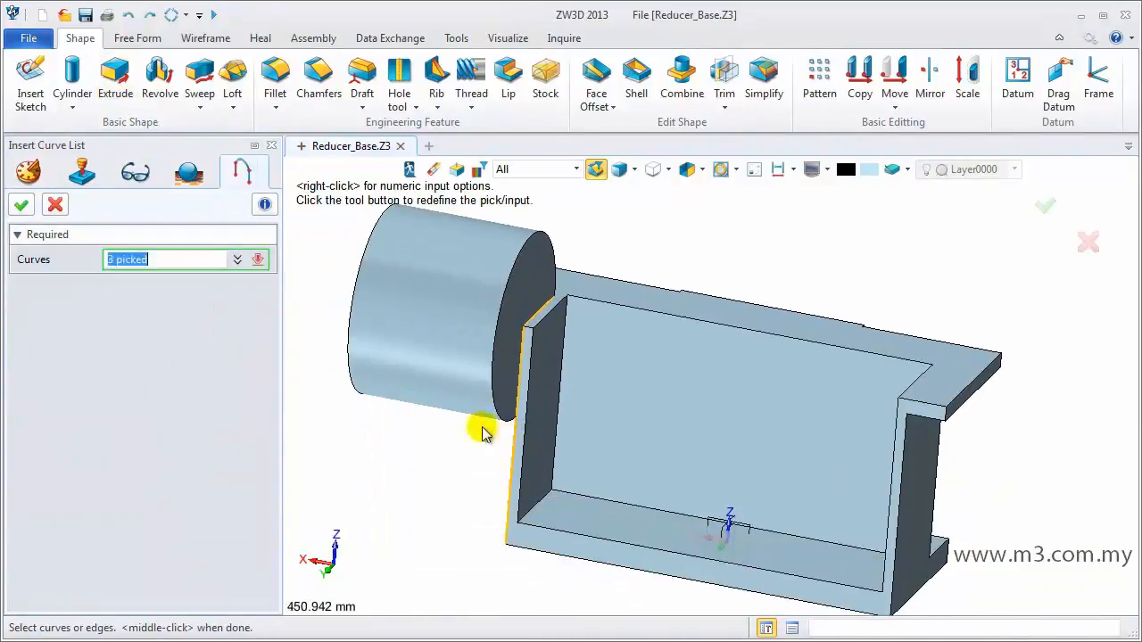
pyautogui.click(21, 207)
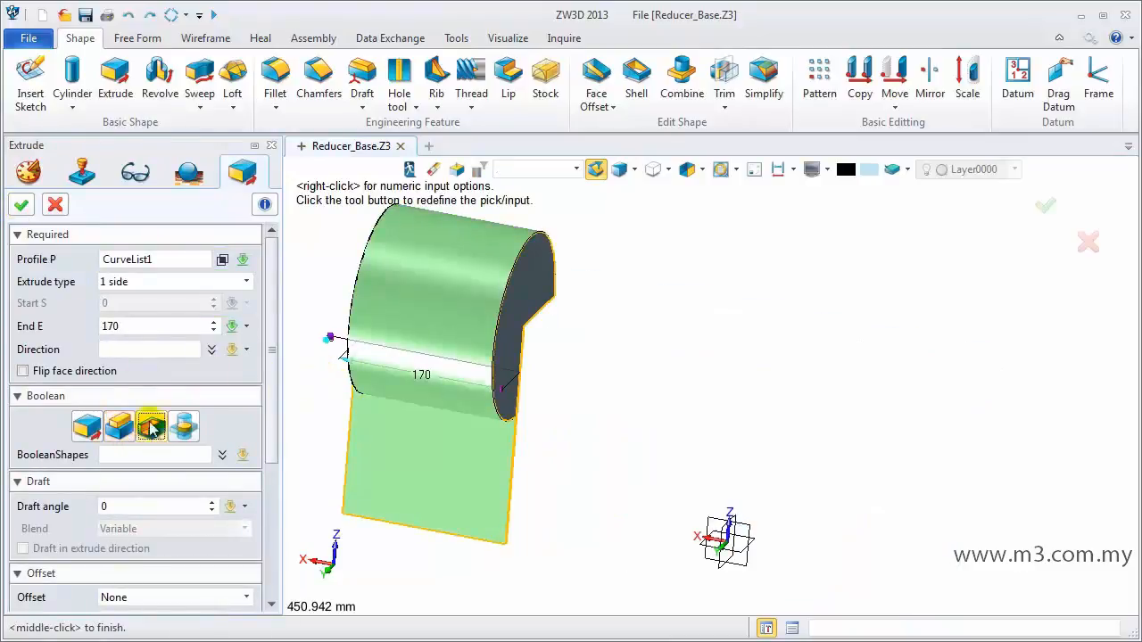
# Use the 170 mm extrusion as a cut with flipped face direction to trim the second cylinder, and finish it.
pyautogui.click(152, 428)
pyautogui.click(22, 370)
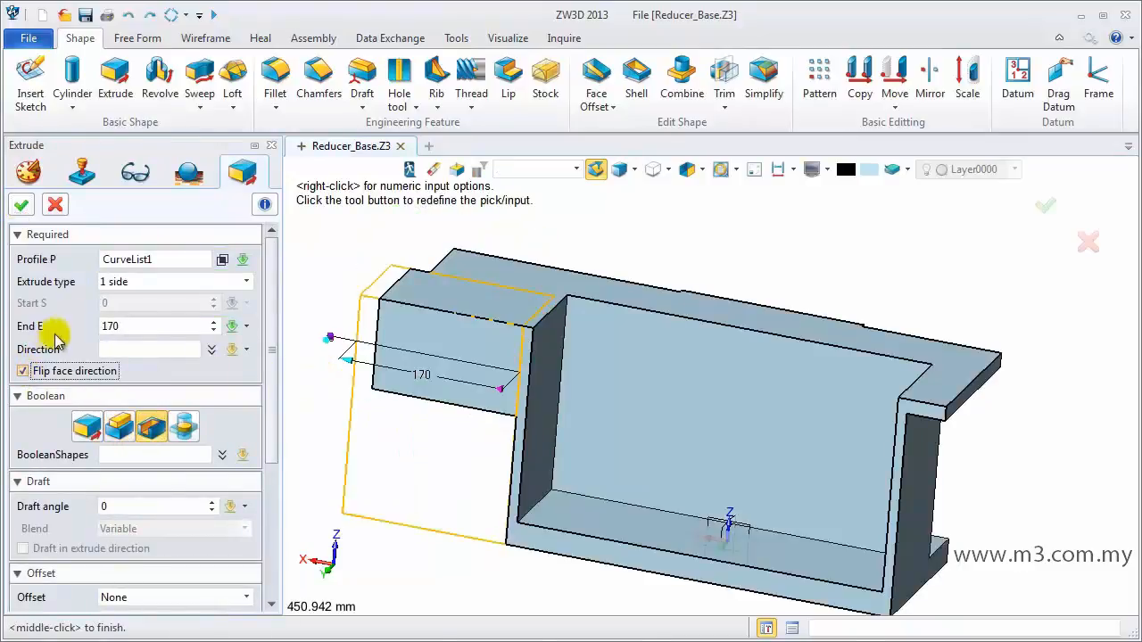
pyautogui.click(21, 206)
# Hide the curve list used for the second extruded cut with Blank.
pyautogui.moveTo(419, 439); pyautogui.dragTo(472, 465, button='right')
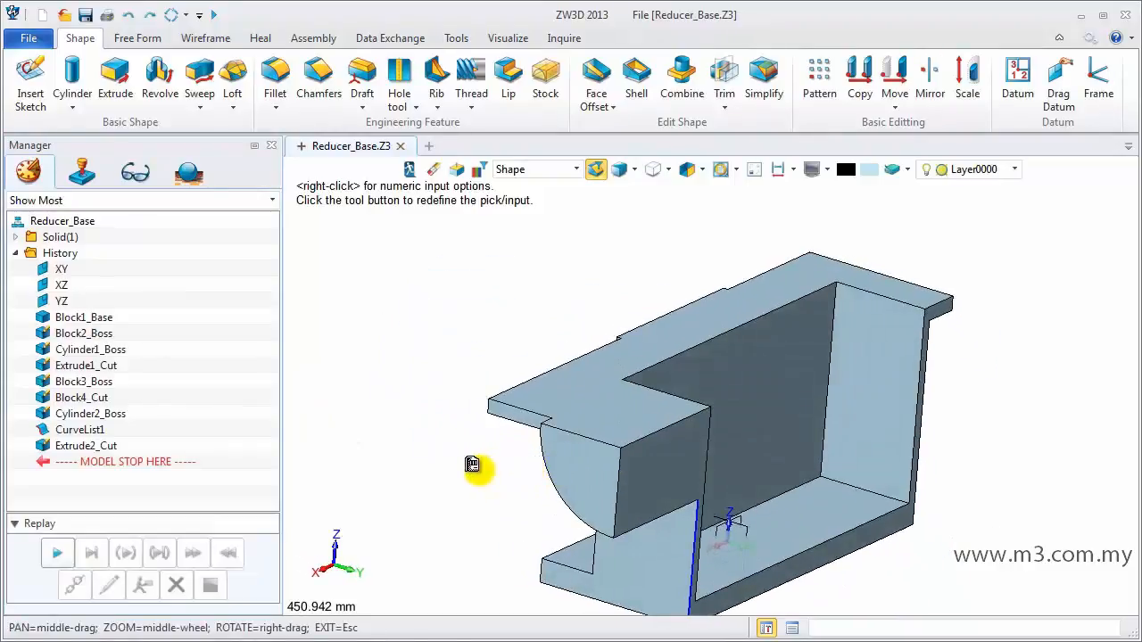
pyautogui.moveTo(471, 465); pyautogui.dragTo(436, 417, button='middle')
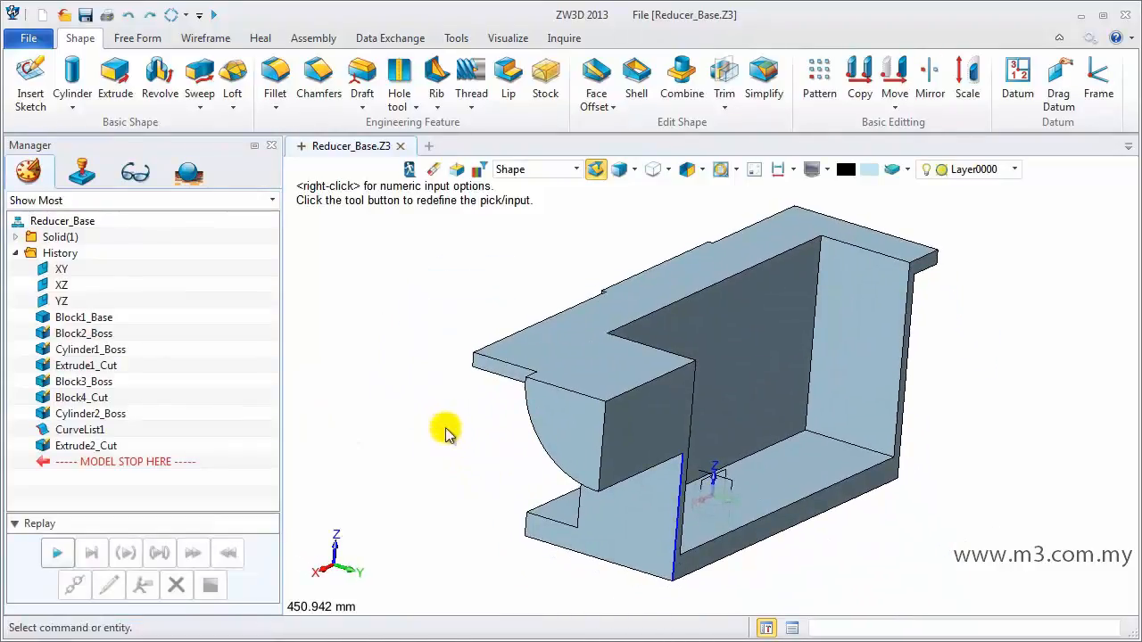
pyautogui.rightClick(74, 430)
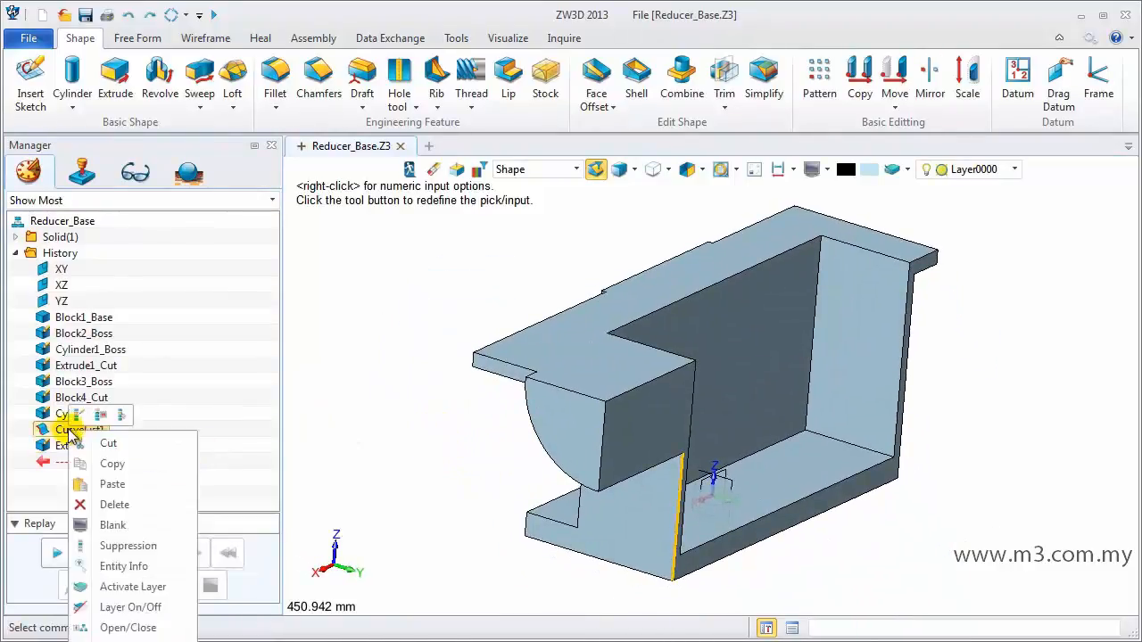
pyautogui.click(114, 525)
# Start a block in the top view, centred on the midpoint of the cavity's long top edge and aligned to the body's top face.
pyautogui.moveTo(442, 493); pyautogui.dragTo(449, 496, button='right')
pyautogui.hotkey('ctrl', 'Left')
pyautogui.hotkey('ctrl', 'Up')
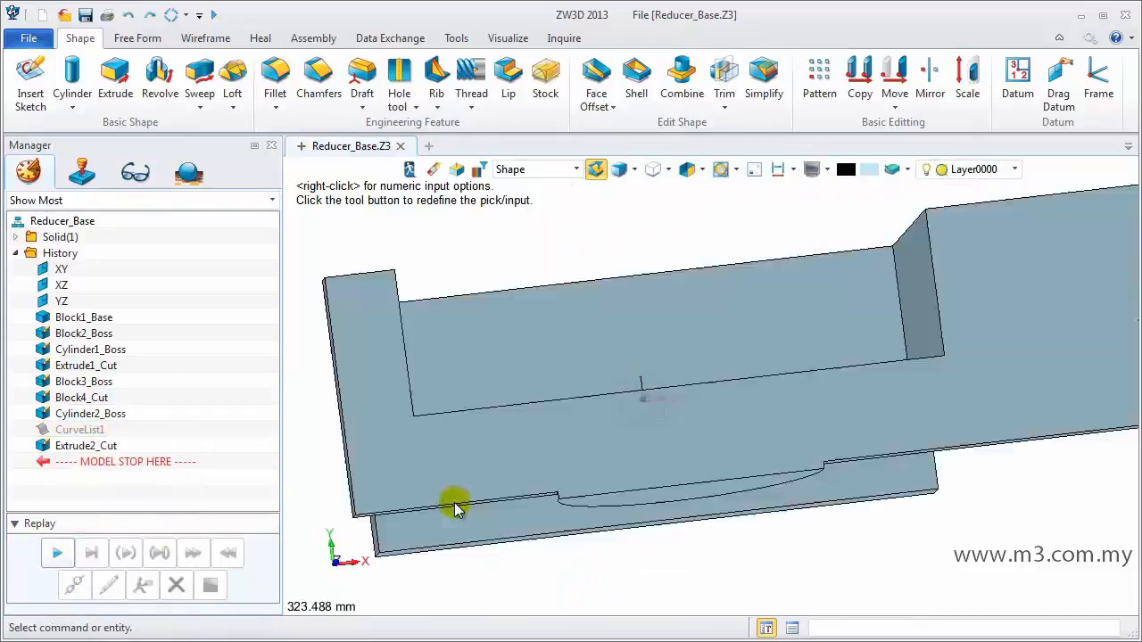
pyautogui.click(72, 107)
pyautogui.click(103, 130)
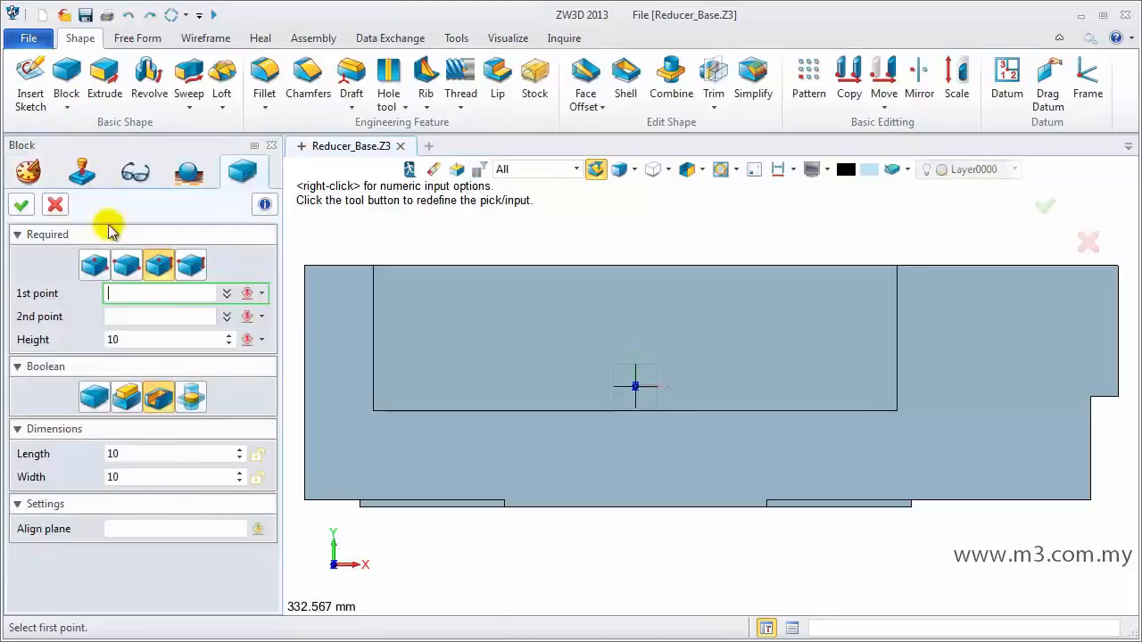
pyautogui.rightClick(578, 413)
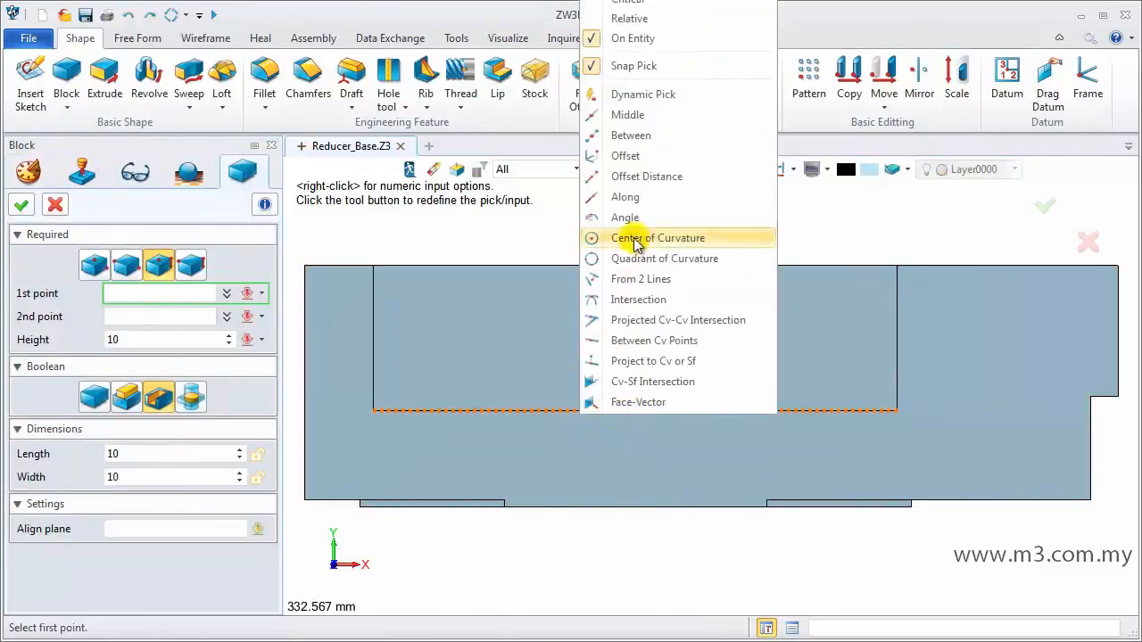
pyautogui.click(627, 115)
pyautogui.click(635, 416)
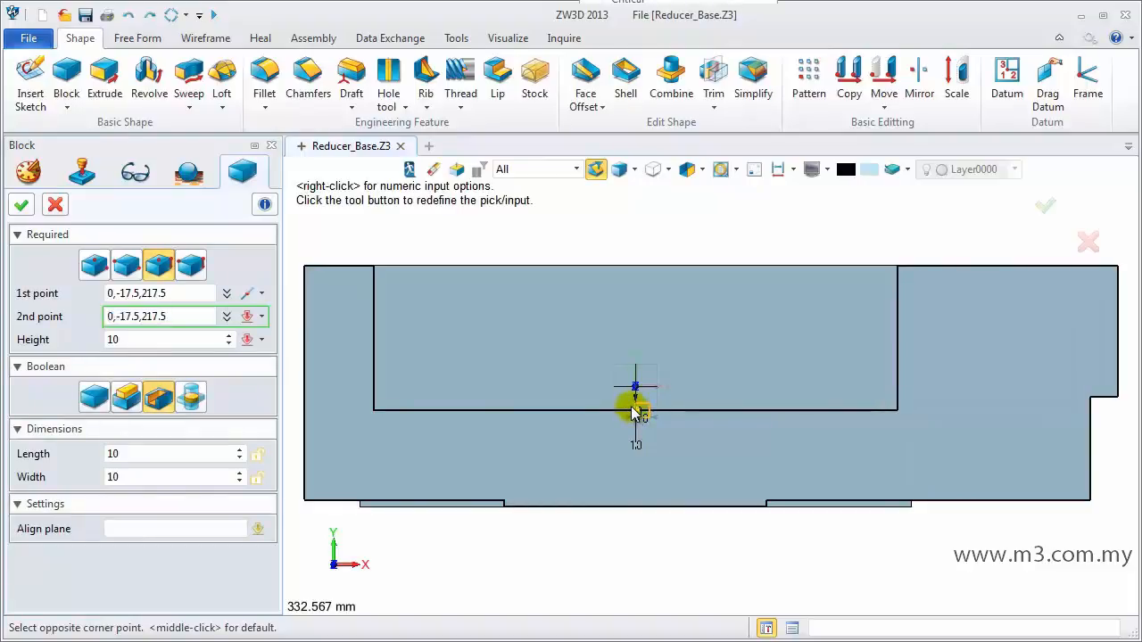
pyautogui.middleClick(631, 406)
pyautogui.click(140, 529)
pyautogui.click(446, 464)
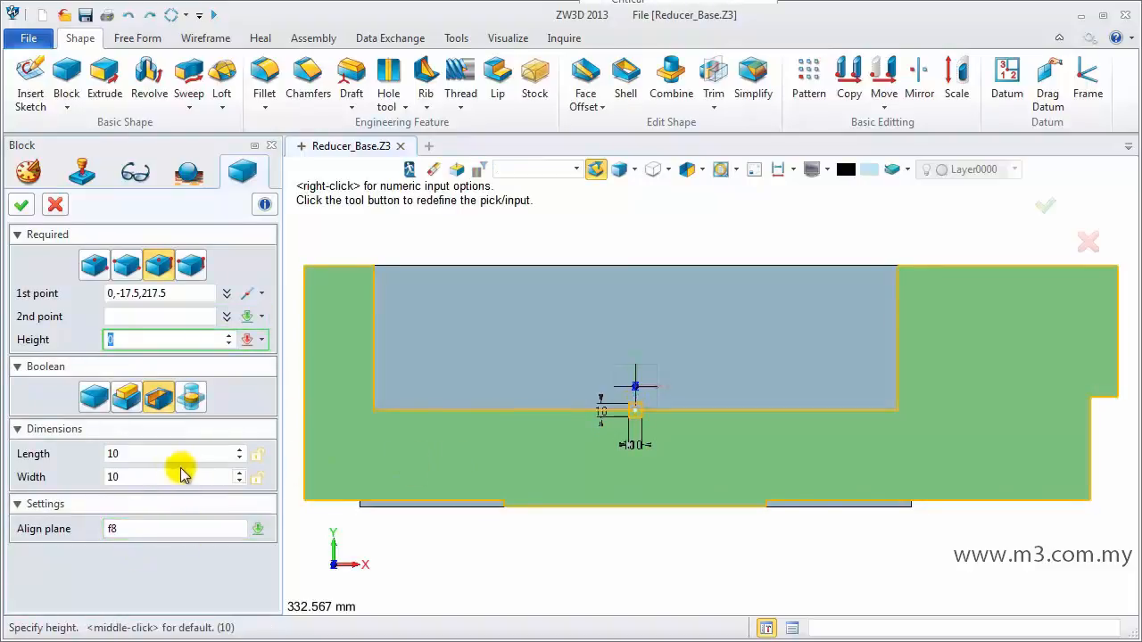
# Set the block's length to 240 mm and its width to 125 mm.
pyautogui.click(110, 455)
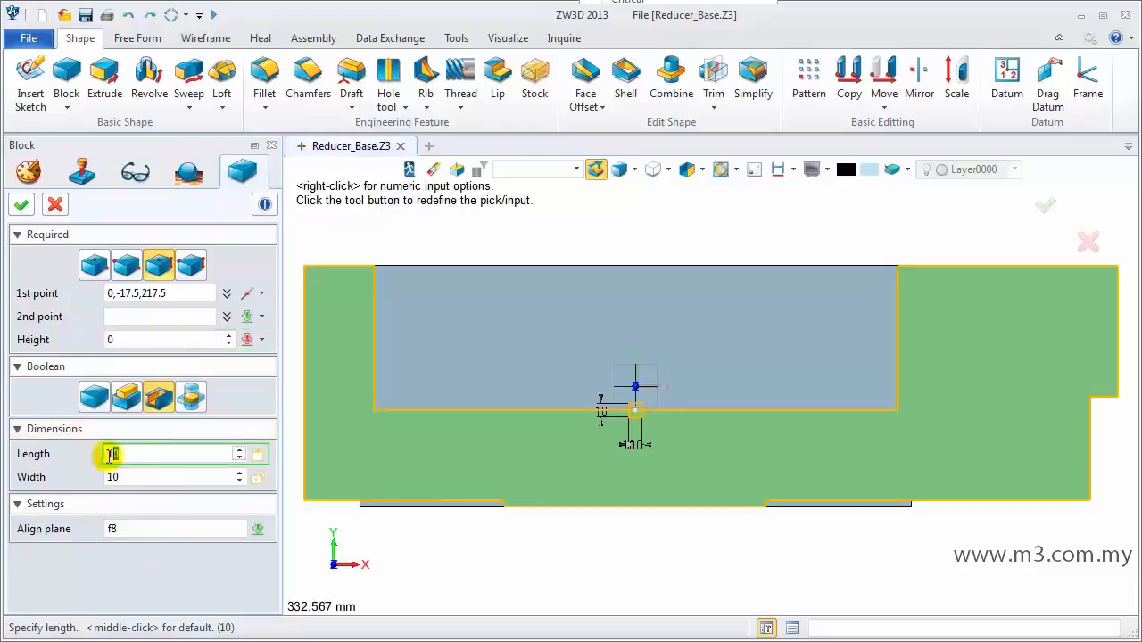
pyautogui.write('240')
pyautogui.press('Return')
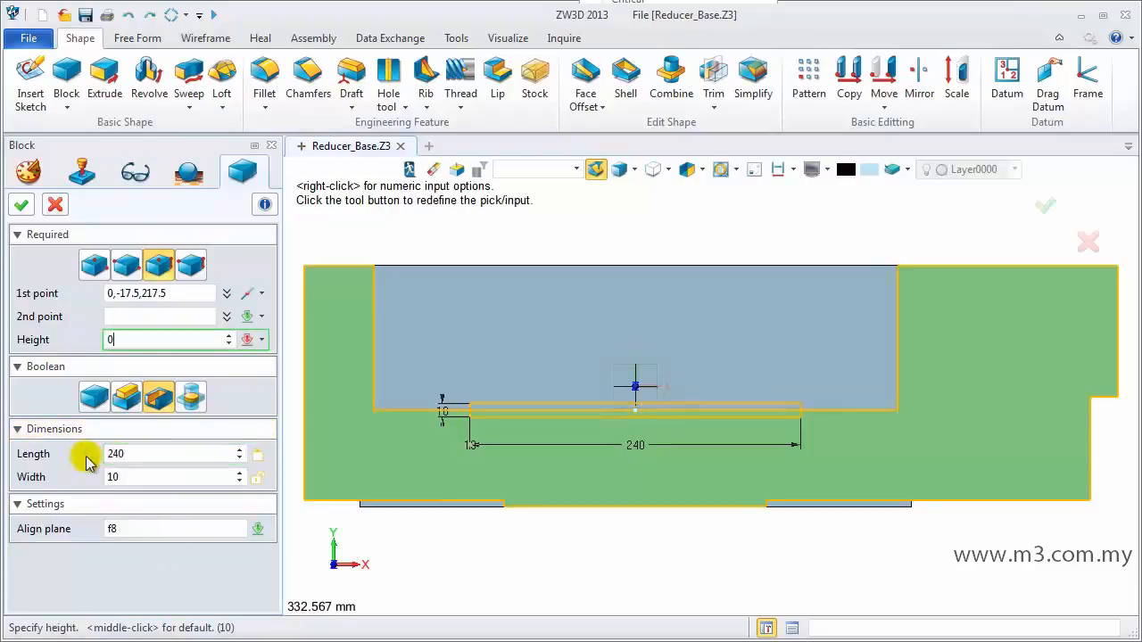
pyautogui.click(150, 479)
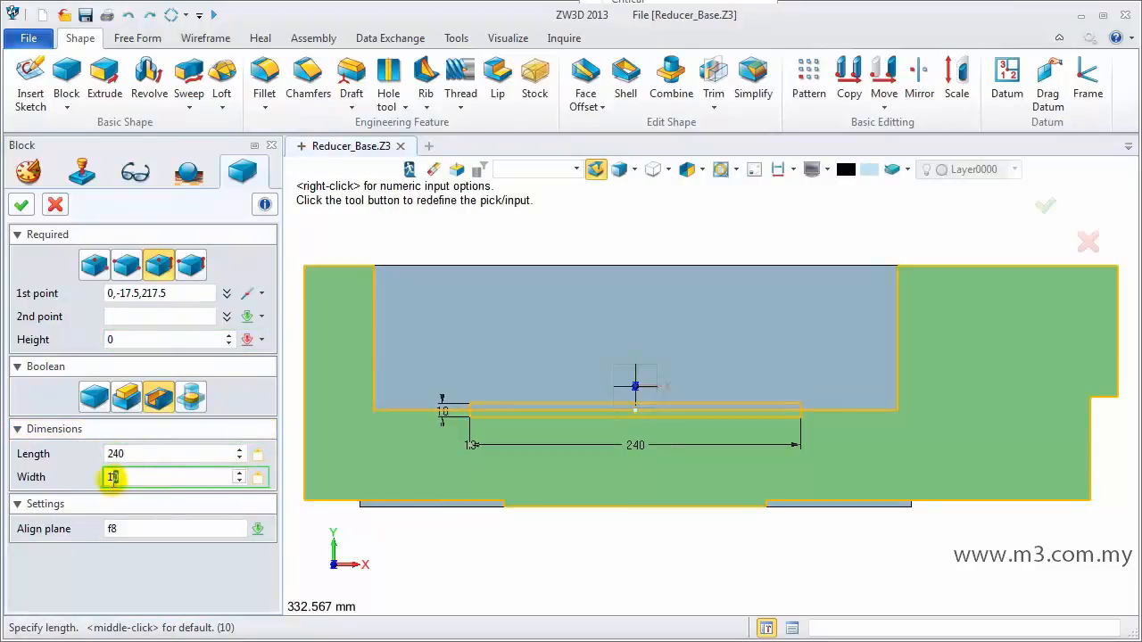
pyautogui.write('125')
pyautogui.press('Return')
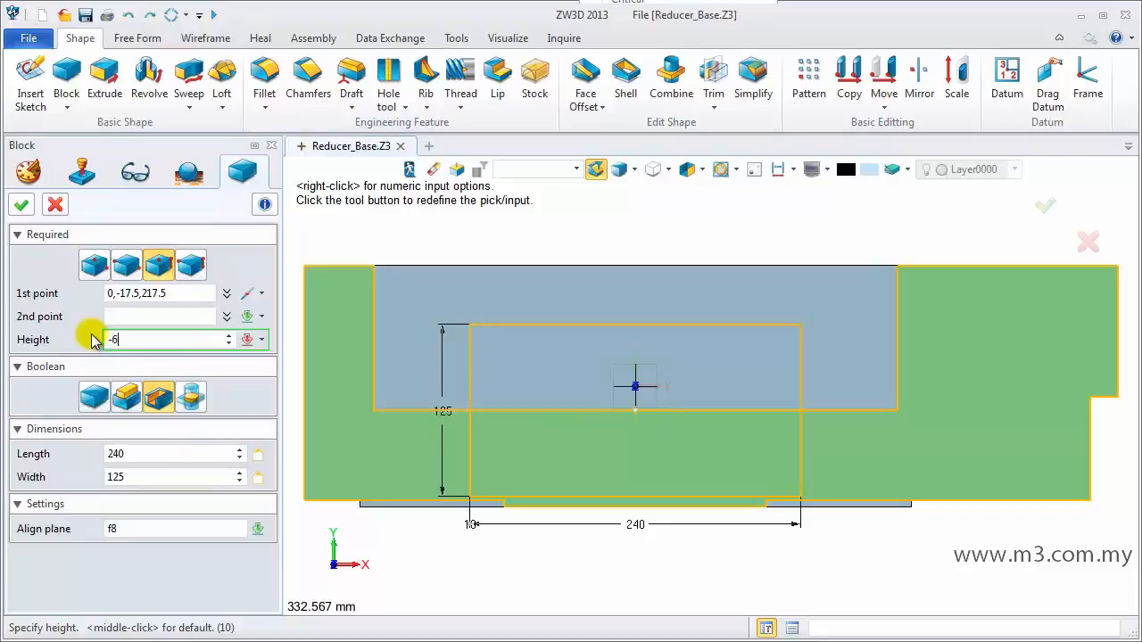
# Set the block's height to -60 mm, add it to the body as a boss, and finish it.
pyautogui.press('Return')
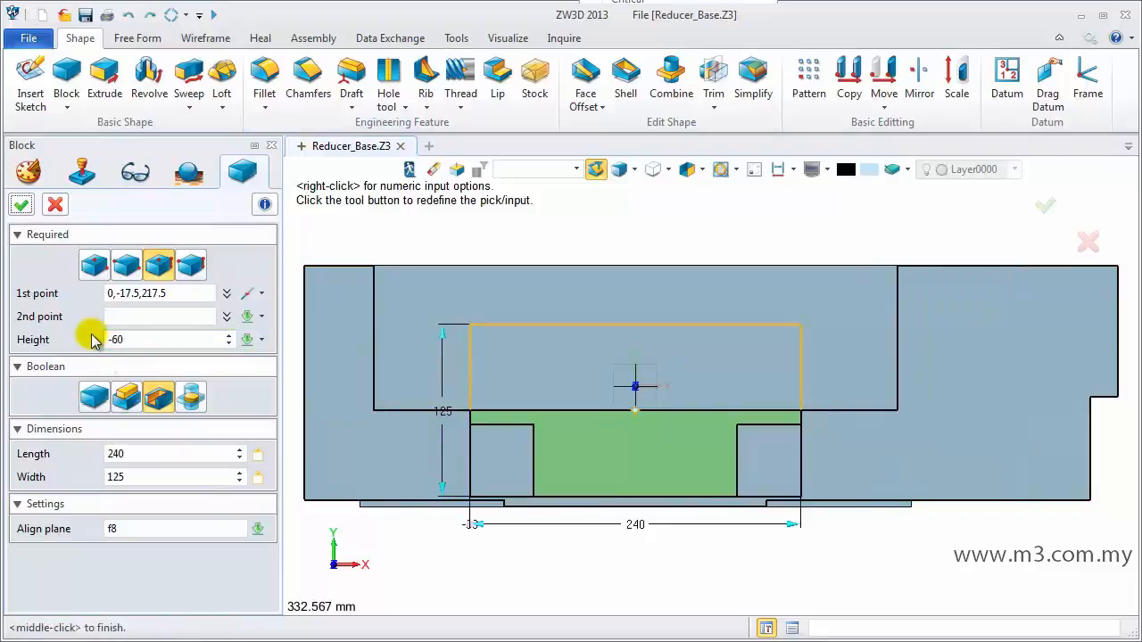
pyautogui.click(125, 399)
pyautogui.moveTo(415, 487); pyautogui.dragTo(516, 443, button='middle')
pyautogui.click(21, 204)
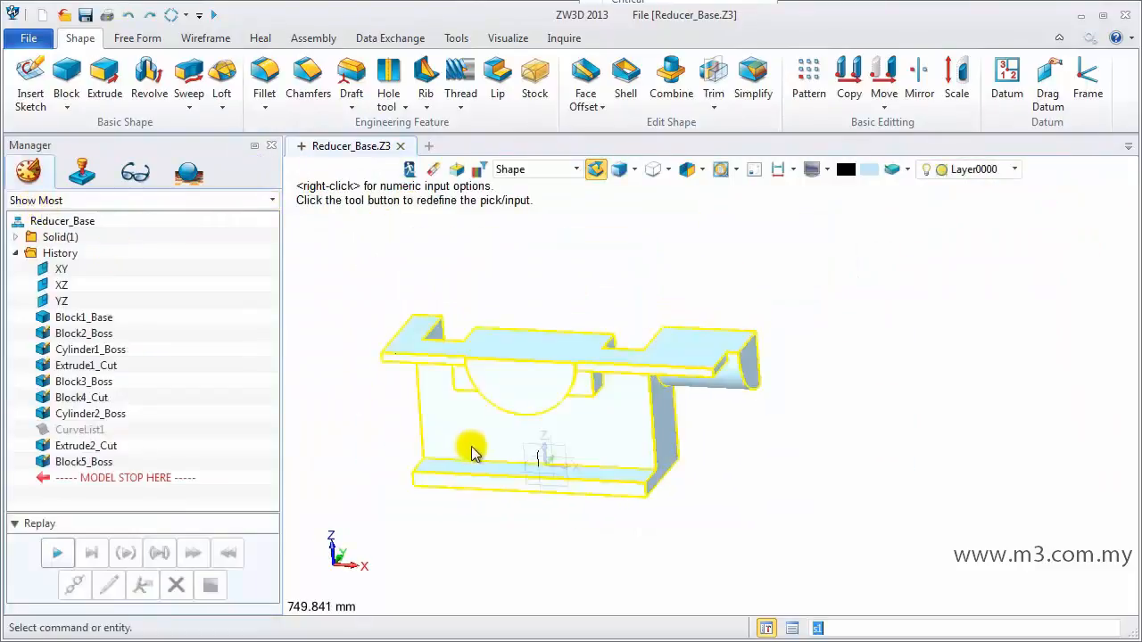
# Set the pick filter to All and fillet the new block's two outer vertical edges with a 25 mm radius.
pyautogui.rightClick(322, 285)
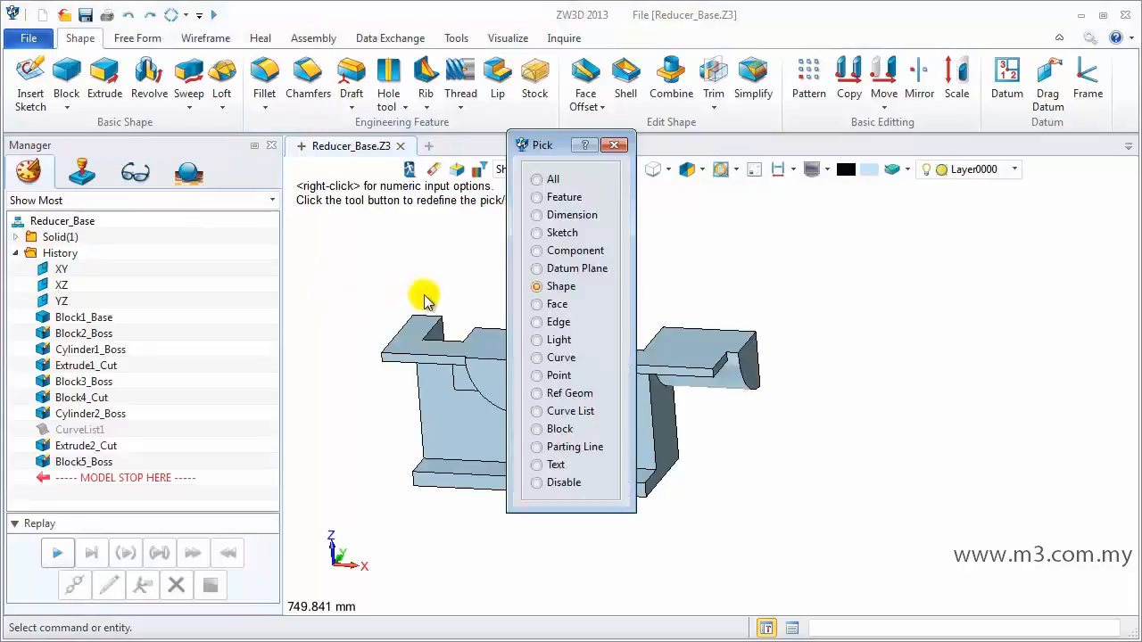
pyautogui.click(539, 180)
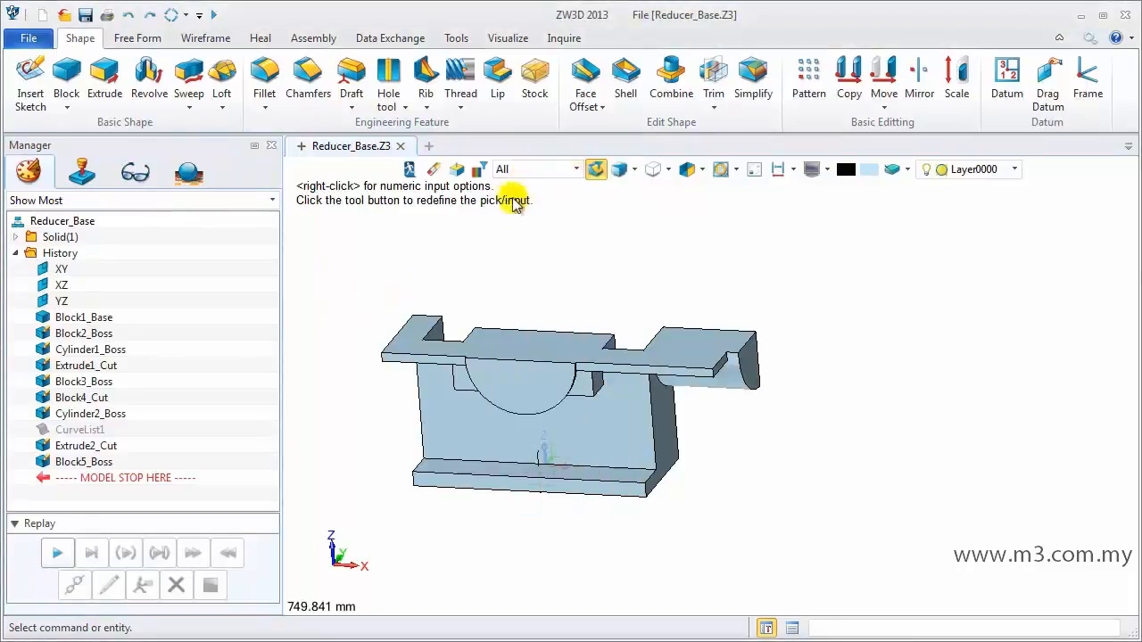
pyautogui.scroll(4, 449, 391)
pyautogui.click(453, 374)
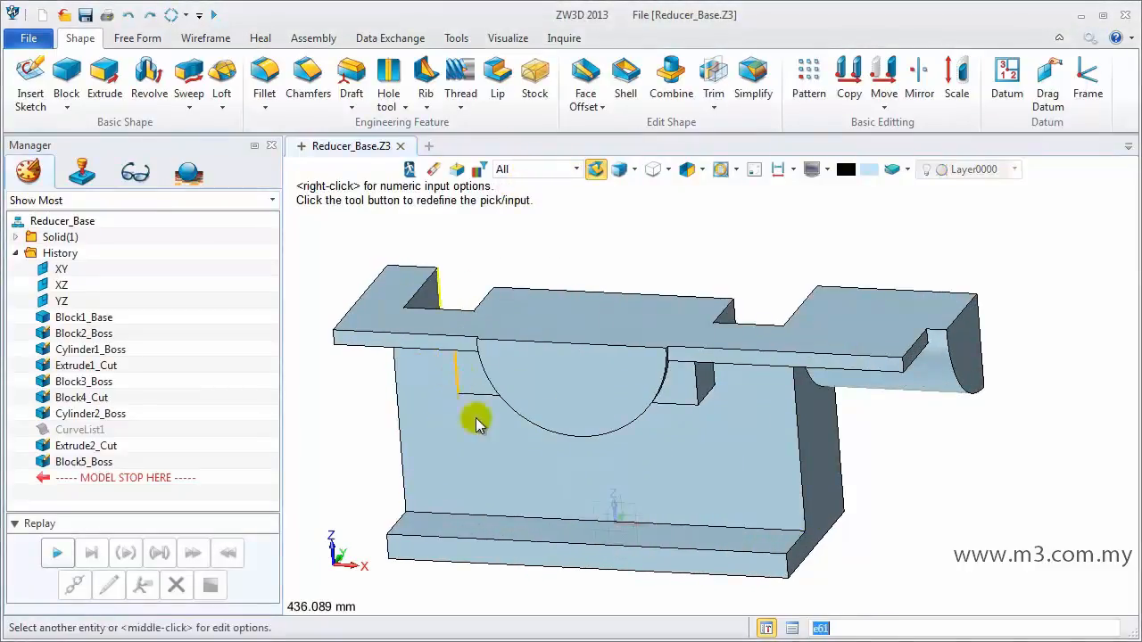
pyautogui.middleClick(698, 386)
pyautogui.click(105, 282)
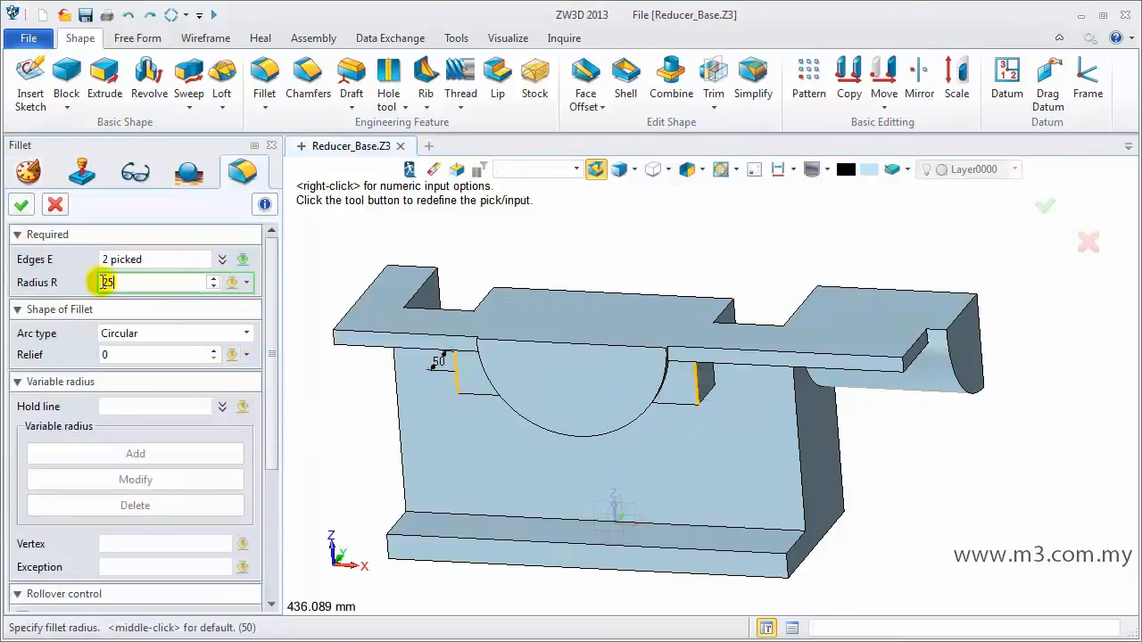
pyautogui.write('25')
pyautogui.click(21, 205)
# Start another block with its first point from two lines: the end wall's outer vertical edge and the adjoining flange's top edge.
pyautogui.moveTo(359, 422); pyautogui.dragTo(383, 426, button='middle')
pyautogui.click(66, 106)
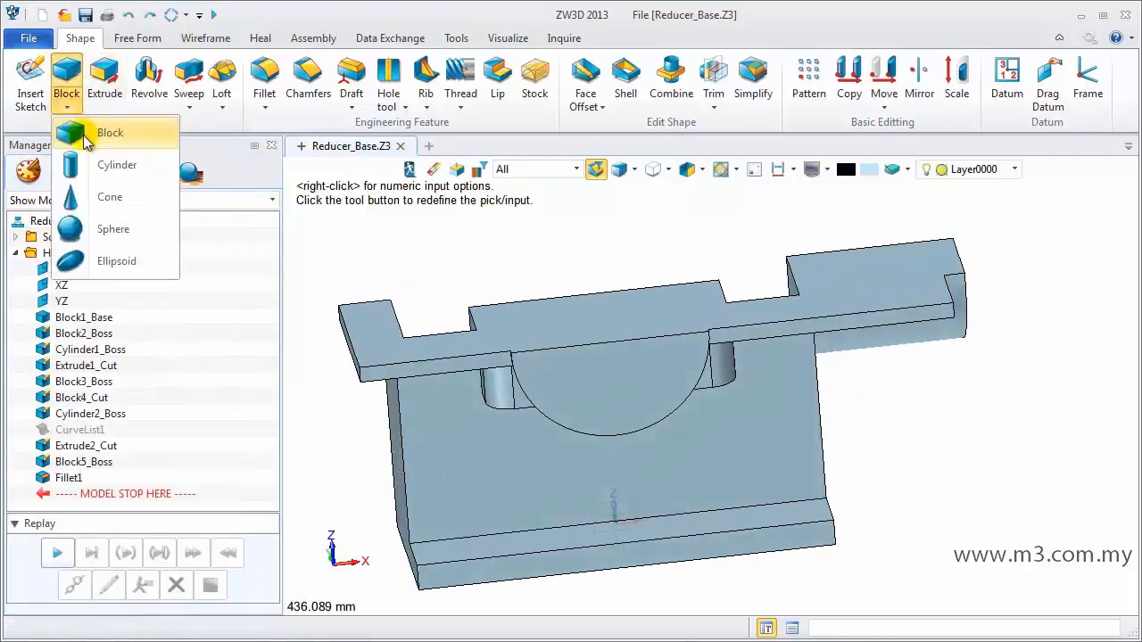
pyautogui.click(85, 134)
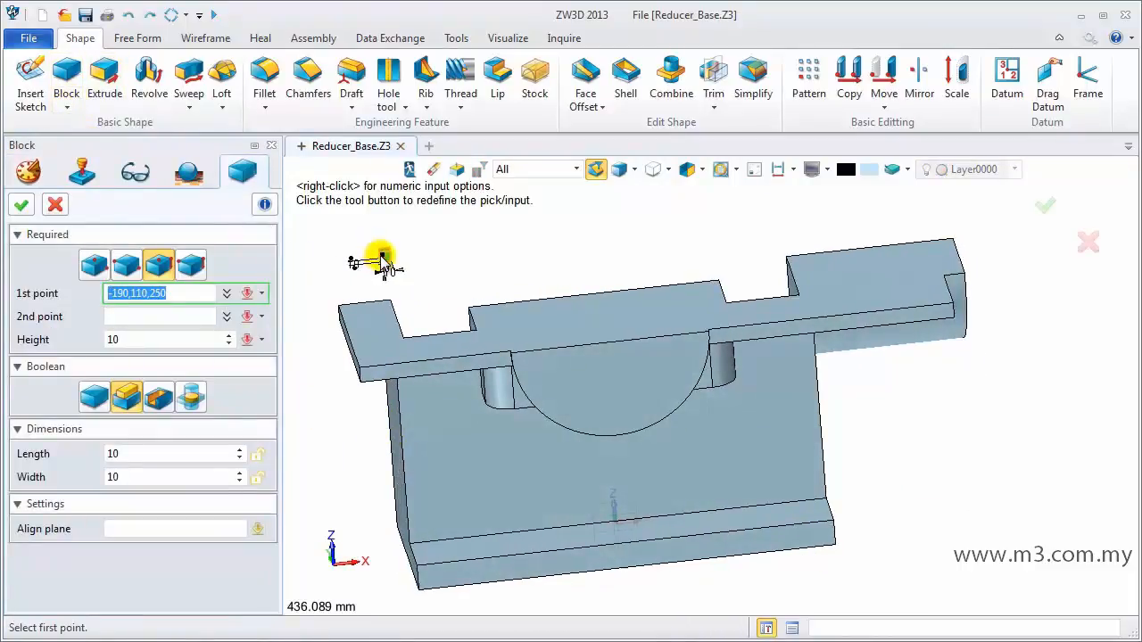
pyautogui.rightClick(383, 257)
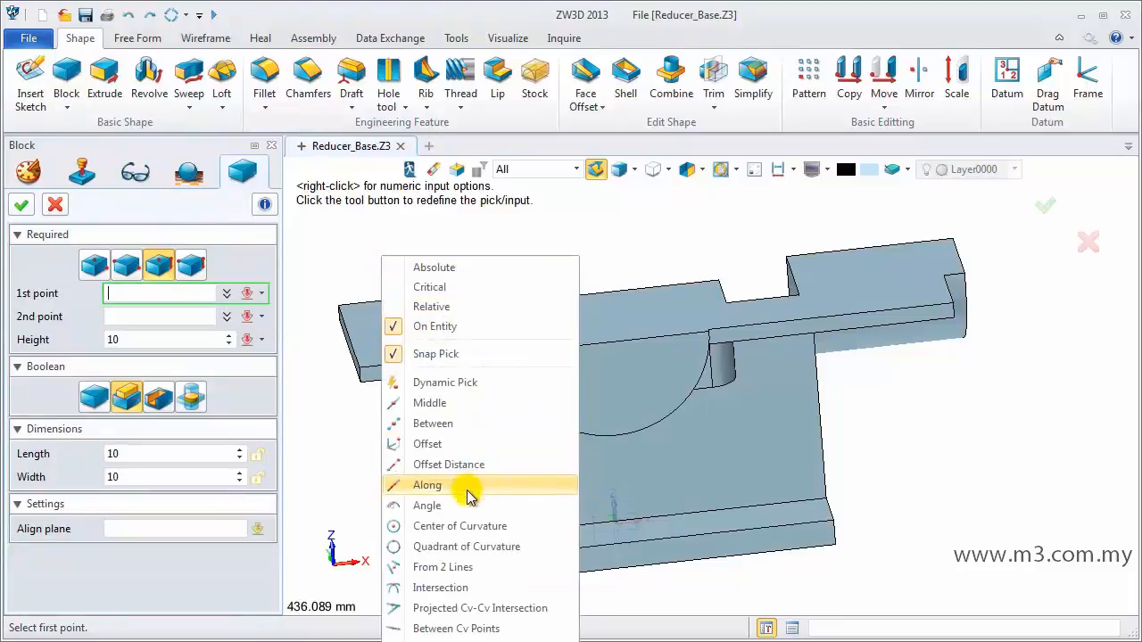
pyautogui.click(443, 567)
pyautogui.moveTo(545, 512); pyautogui.dragTo(749, 559, button='right')
pyautogui.moveTo(461, 488); pyautogui.dragTo(709, 485, button='middle')
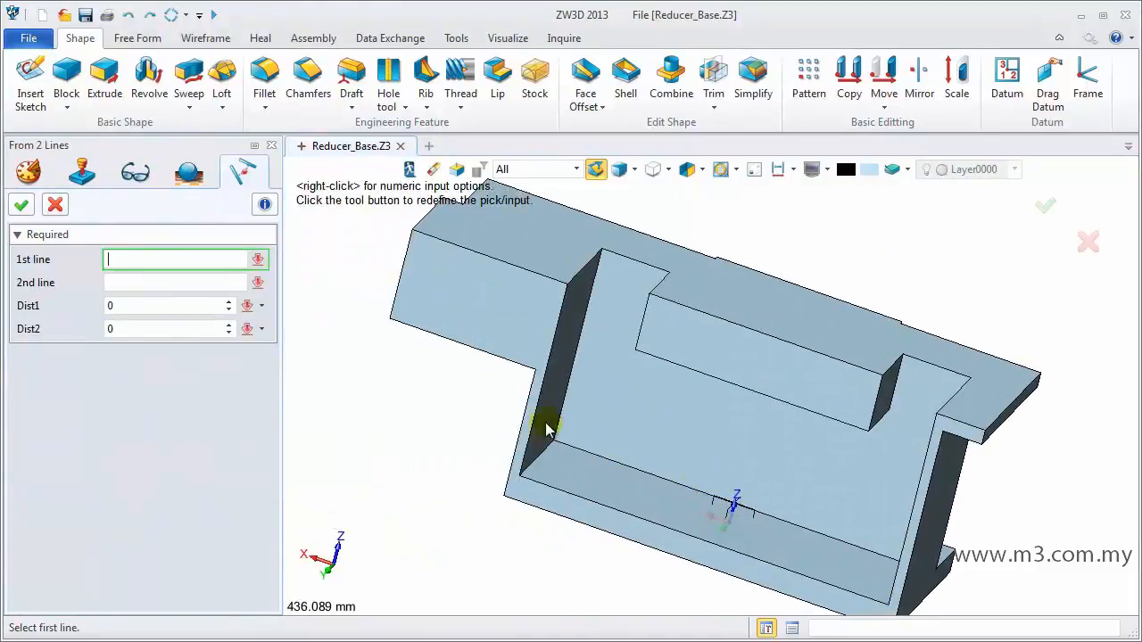
pyautogui.click(525, 410)
pyautogui.click(538, 278)
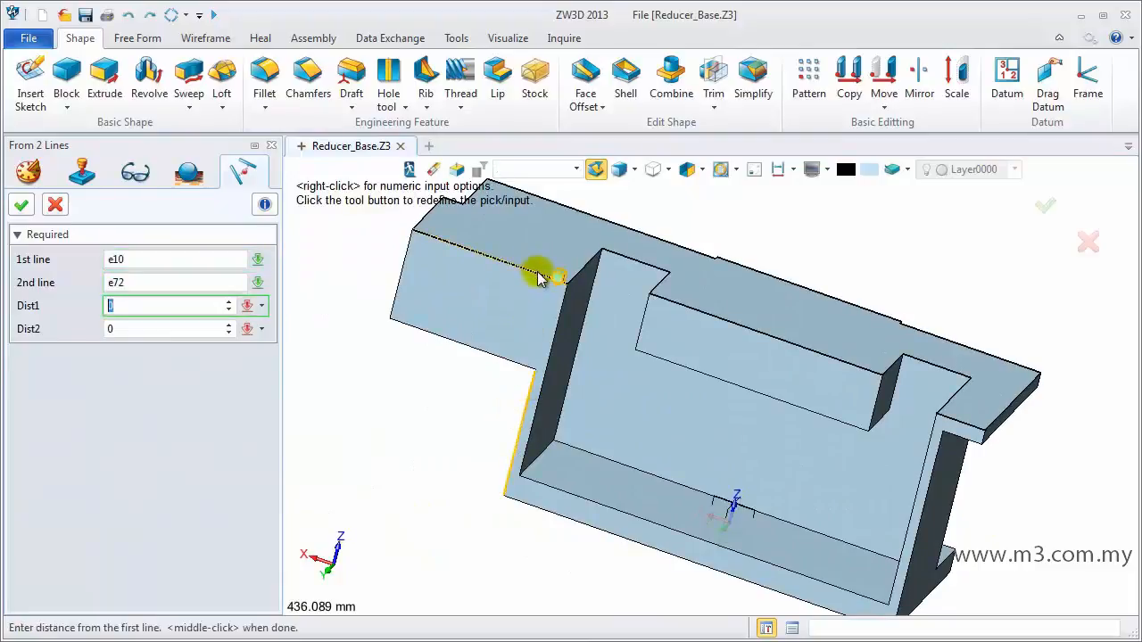
pyautogui.click(22, 205)
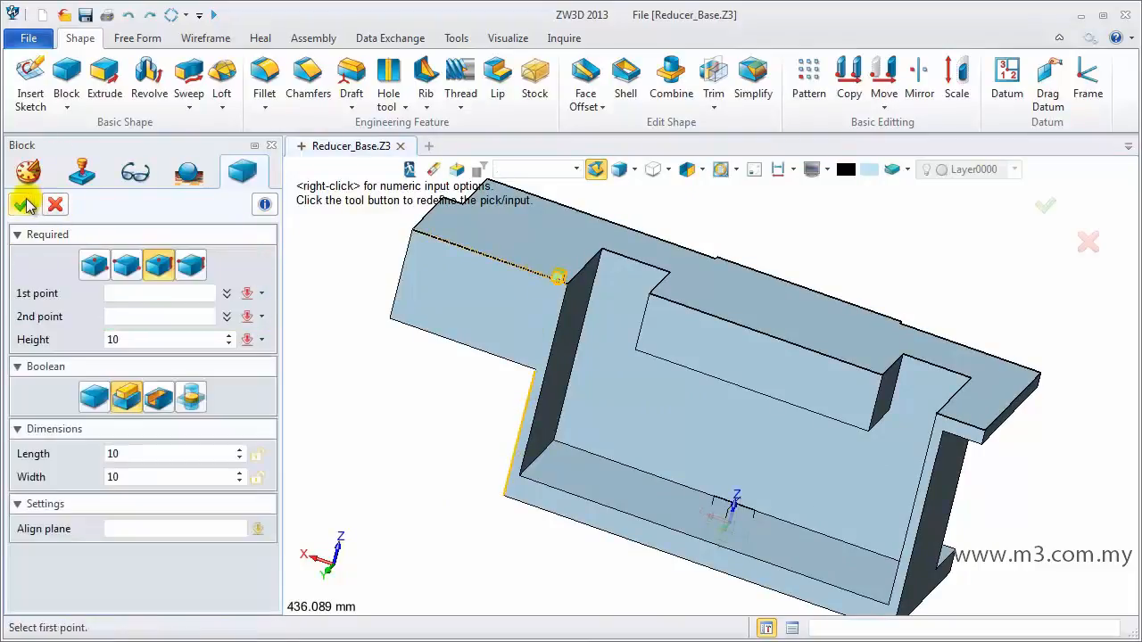
# Align the block to the body's top face and define it by corner points.
pyautogui.click(129, 453)
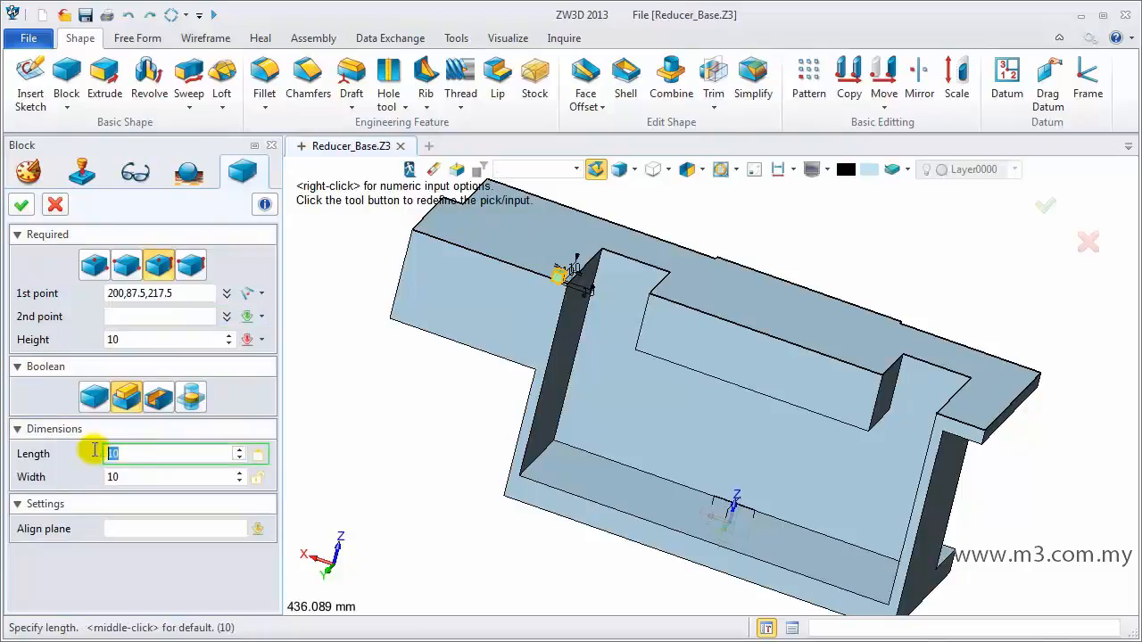
pyautogui.click(125, 526)
pyautogui.click(536, 242)
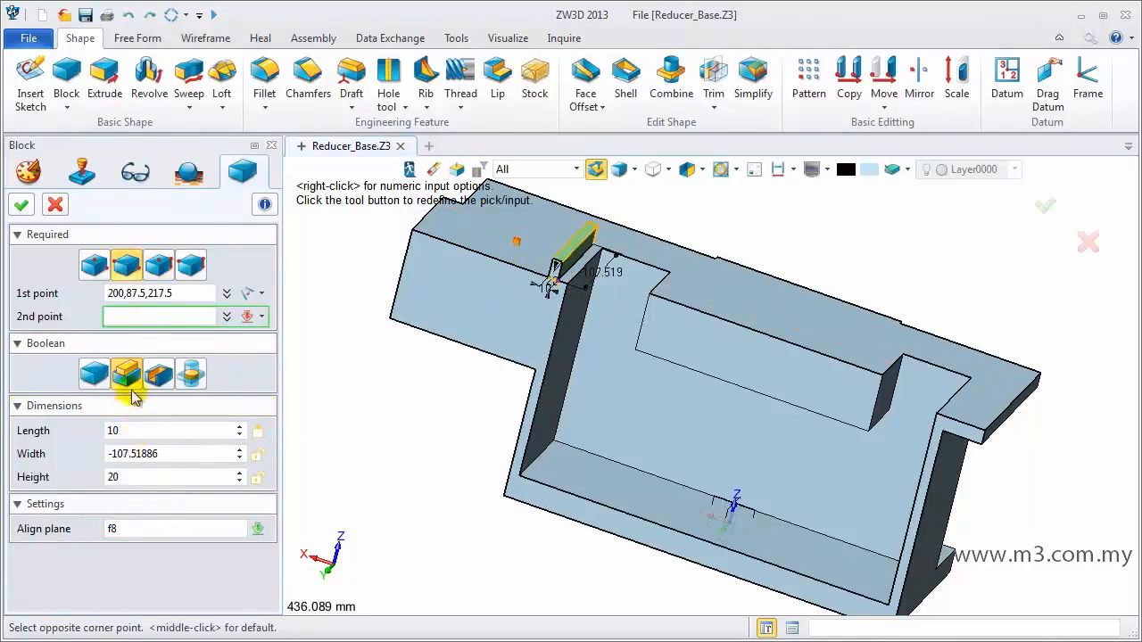
# Set the block's length to 45 mm, width to -120 mm and height to -60 mm.
pyautogui.click(138, 434)
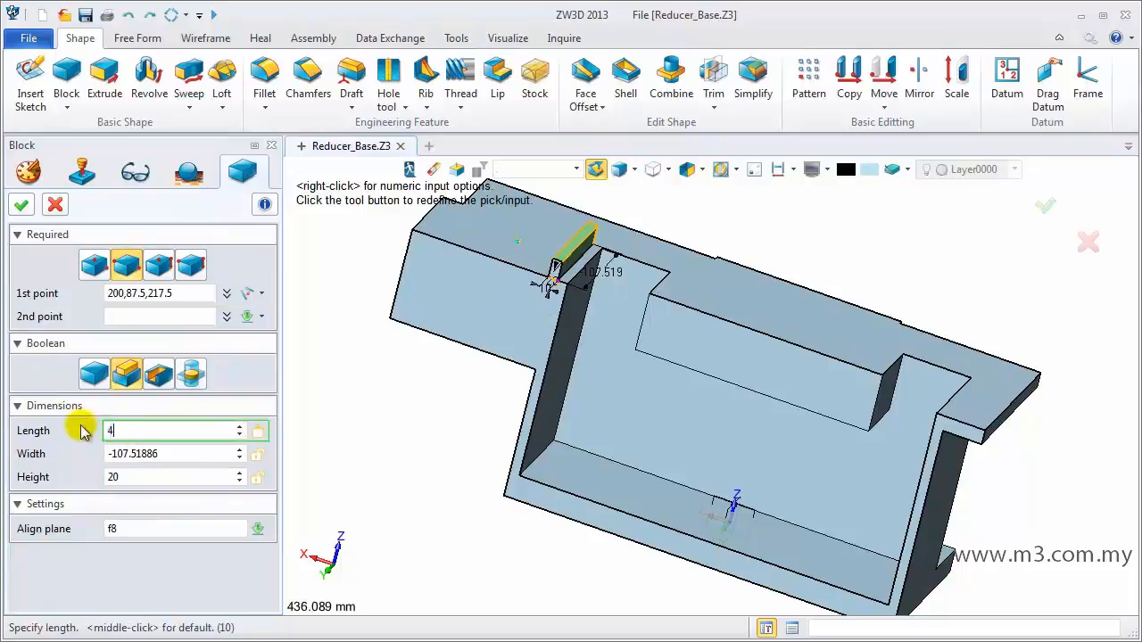
pyautogui.click(114, 454)
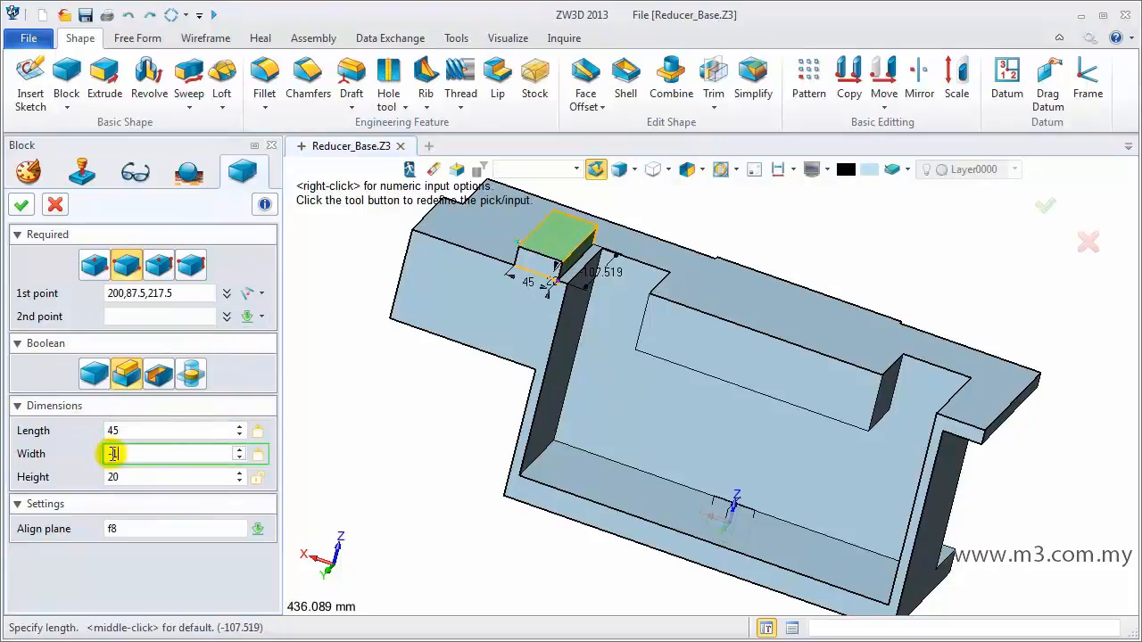
pyautogui.press('Return')
pyautogui.click(105, 478)
pyautogui.write('-')
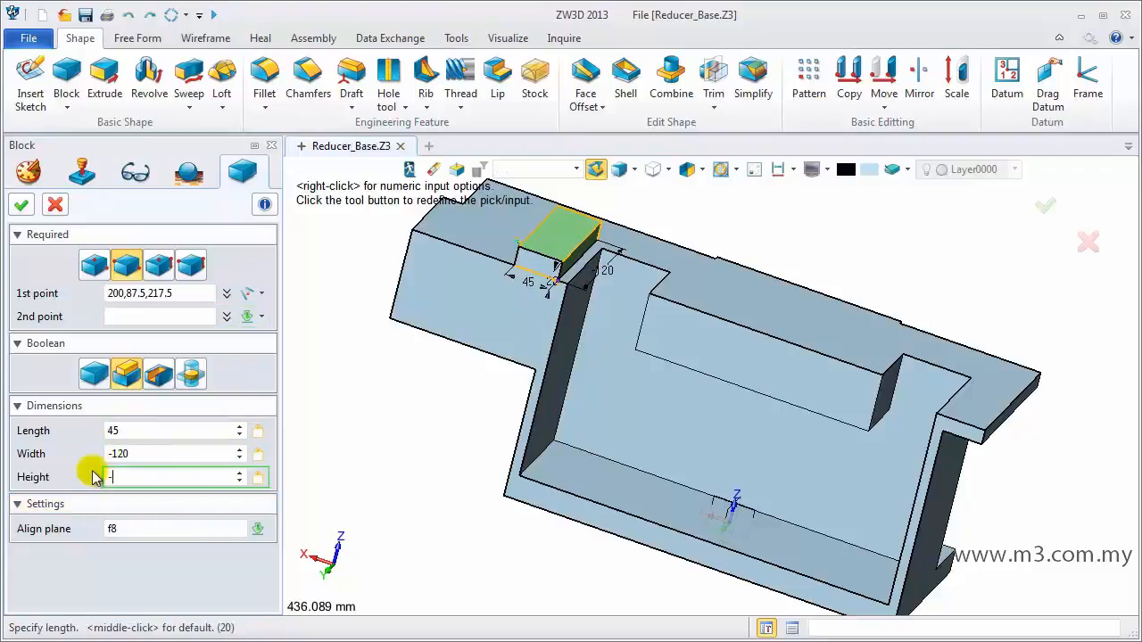
pyautogui.write('60')
pyautogui.press('Return')
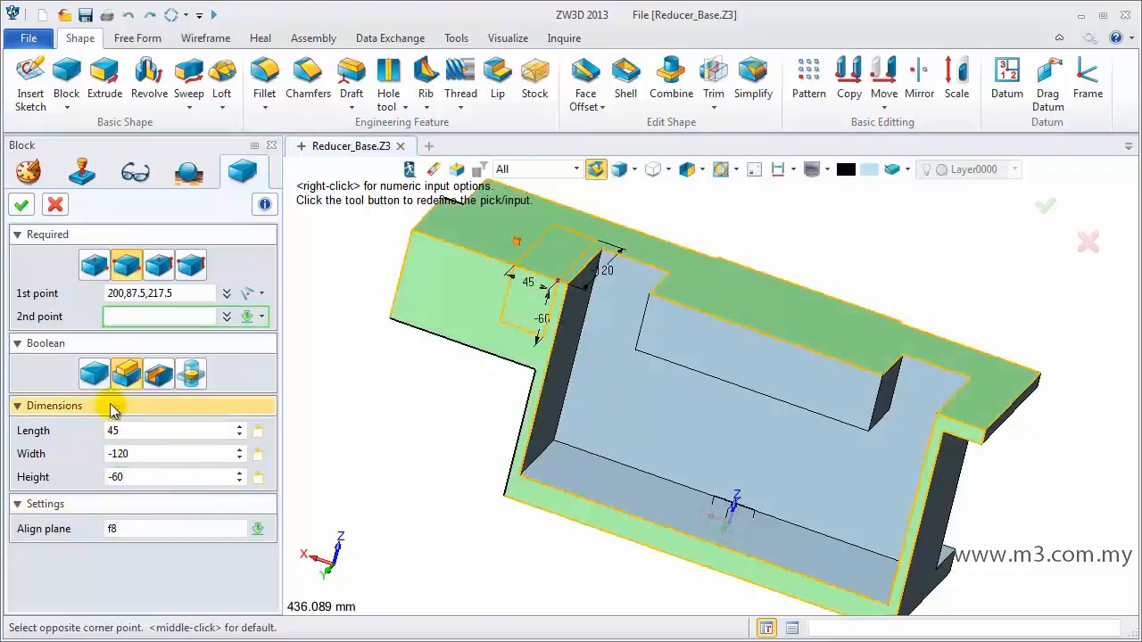
# Make the block a separate base body and finish it.
pyautogui.click(95, 374)
pyautogui.moveTo(669, 413); pyautogui.dragTo(852, 382, button='right')
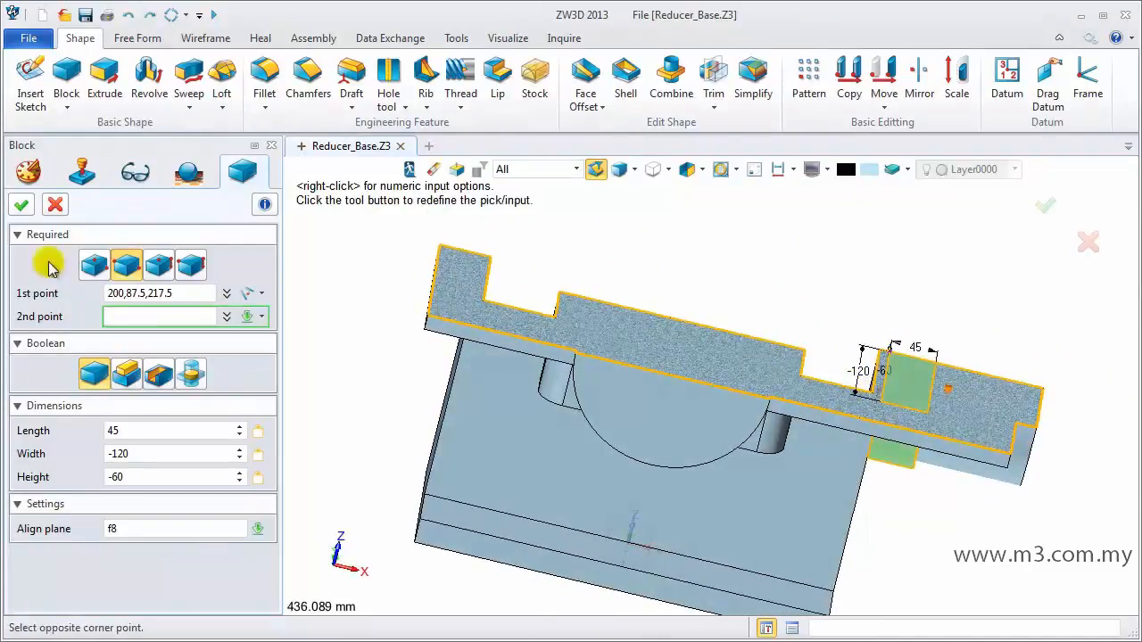
pyautogui.click(22, 204)
# Start an asymmetric chamfer on the separate block's vertical edge at the body wall, and pick the face on the first side.
pyautogui.moveTo(718, 454); pyautogui.dragTo(810, 448, button='right')
pyautogui.moveTo(670, 307); pyautogui.dragTo(727, 294, button='right')
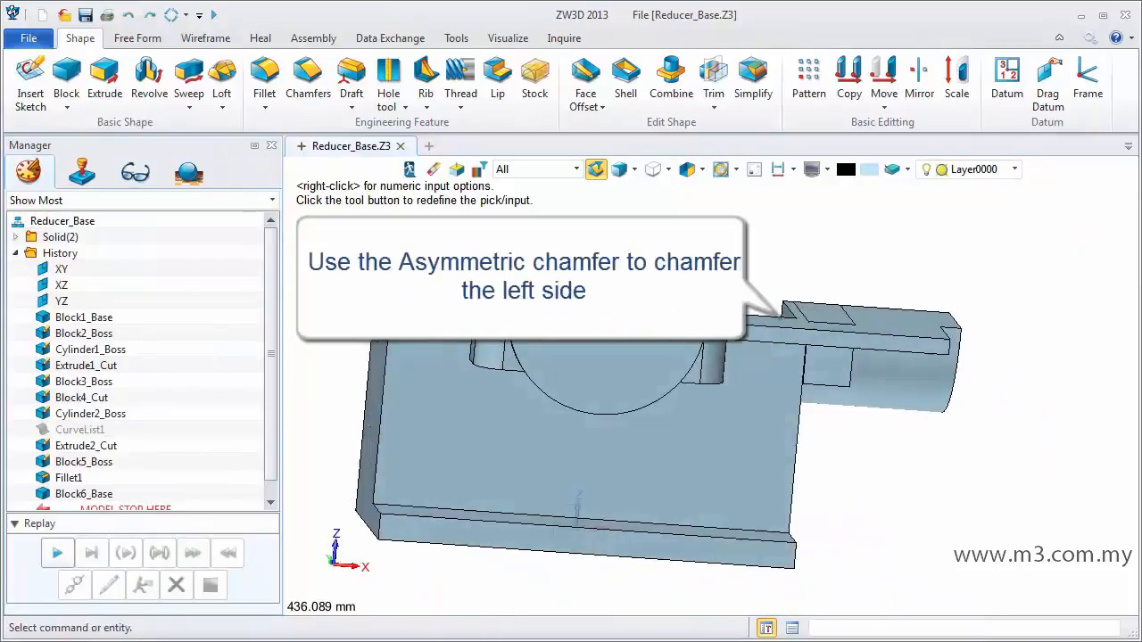
pyautogui.scroll(5, 808, 374)
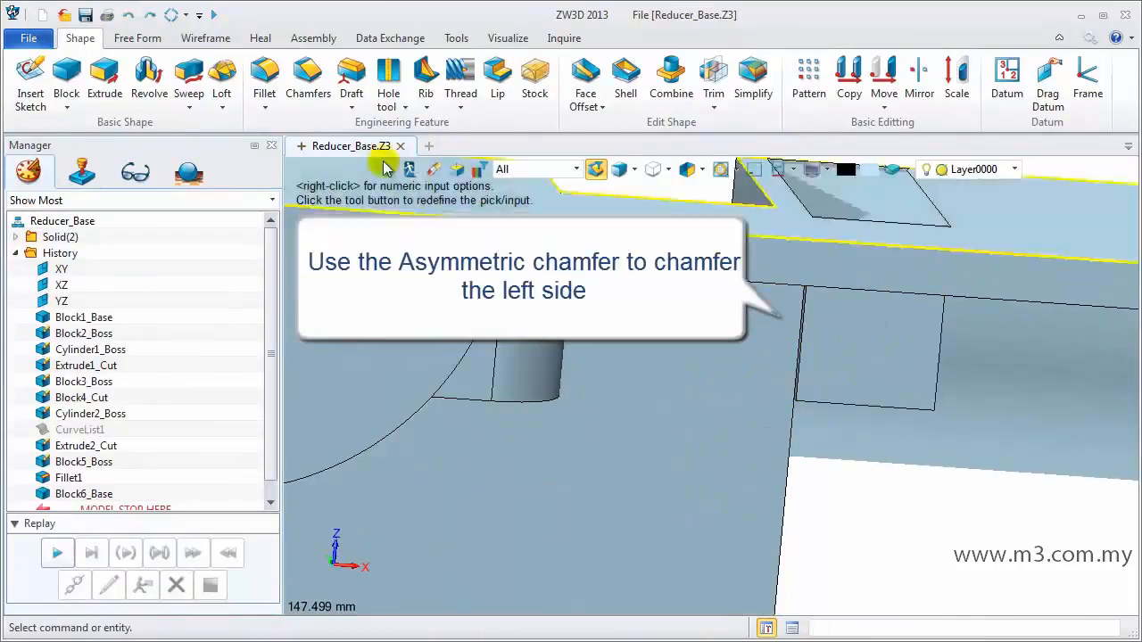
pyautogui.click(310, 82)
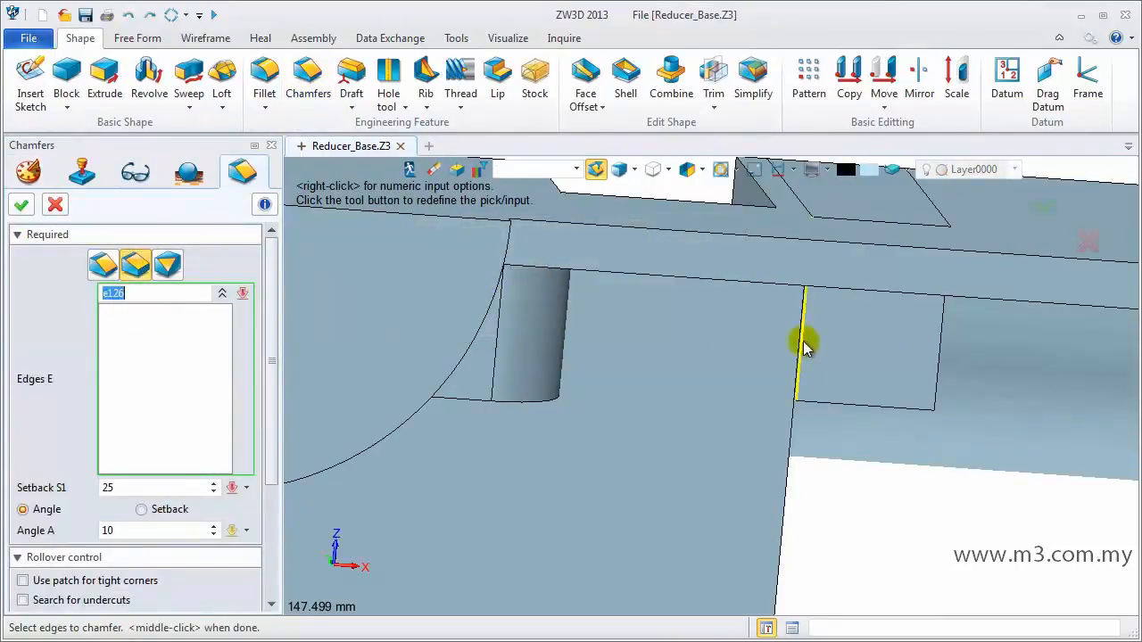
pyautogui.click(803, 339)
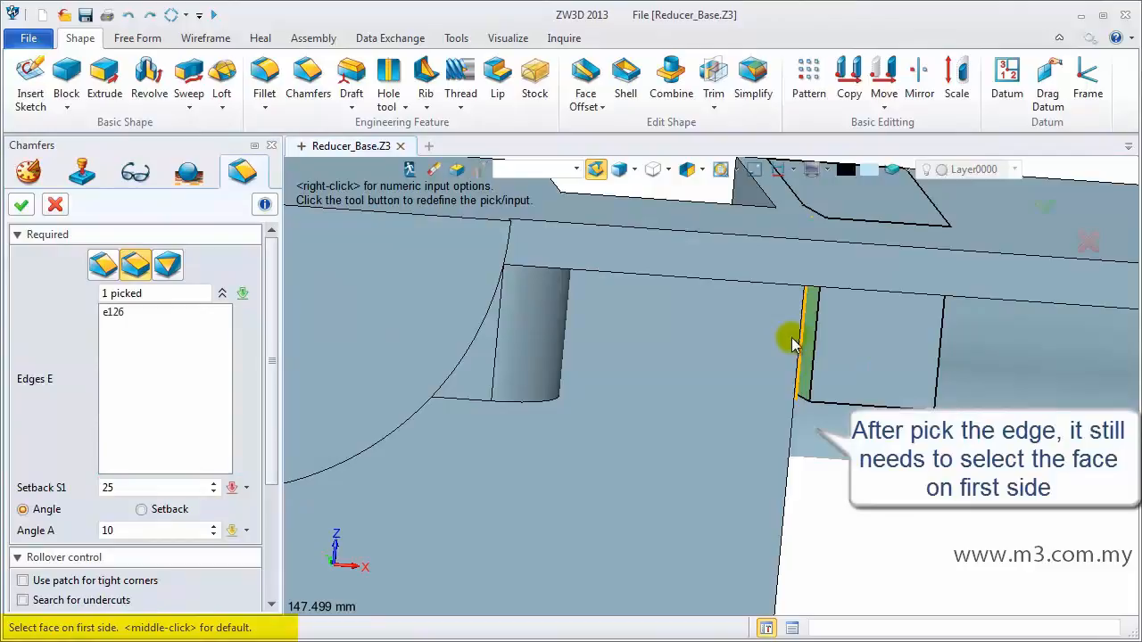
pyautogui.click(793, 343)
# Set the chamfer's first setback to 5 mm, define it by two setbacks with 20 mm for the second, and finish it.
pyautogui.click(145, 487)
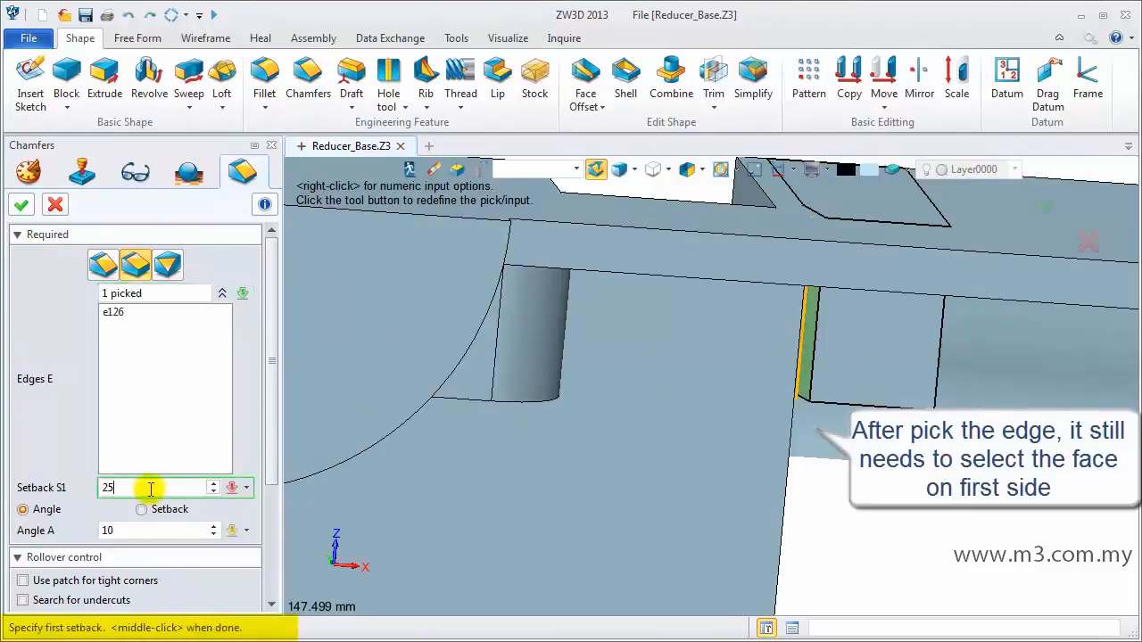
pyautogui.write('5')
pyautogui.press('Return')
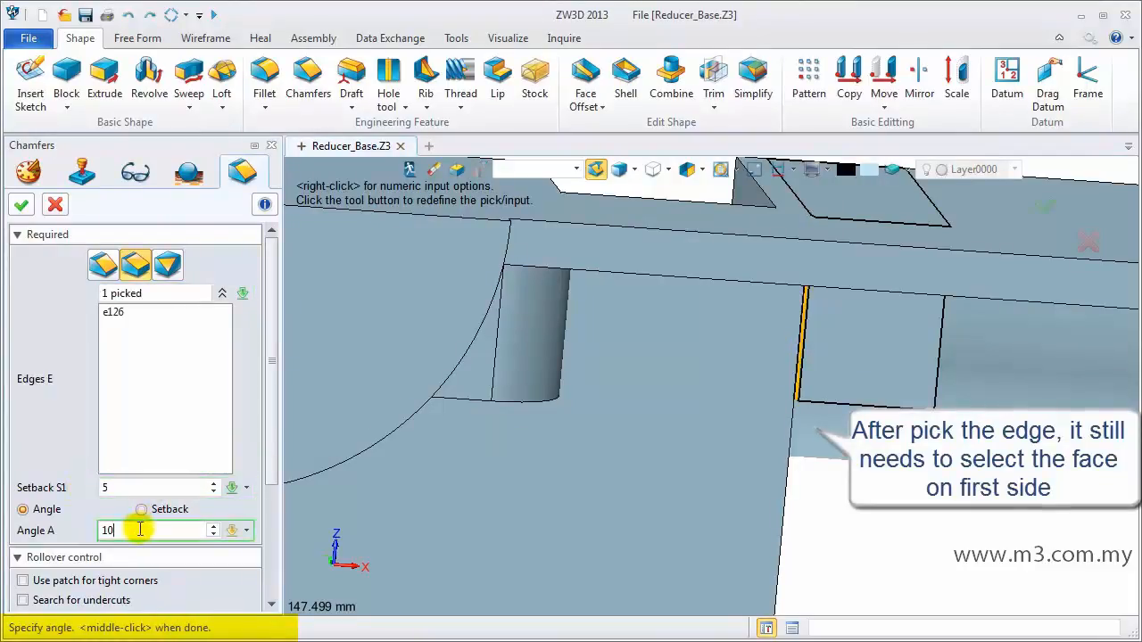
pyautogui.click(143, 509)
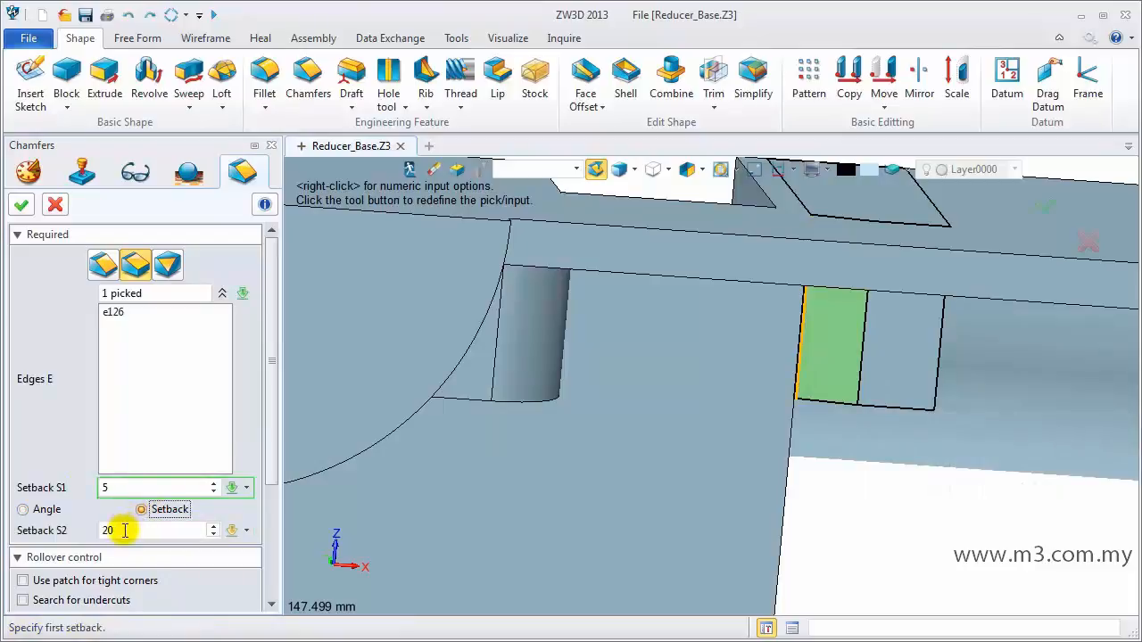
pyautogui.click(23, 205)
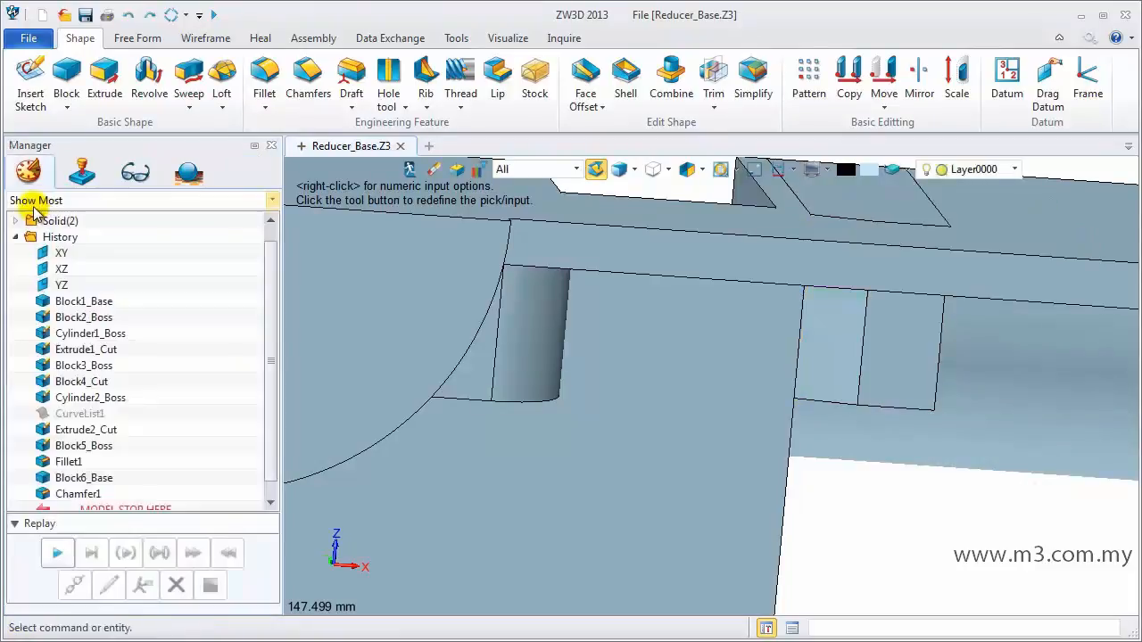
# Fillet the separate block's outer vertical front edge with a circular 25 mm radius.
pyautogui.moveTo(894, 395)
pyautogui.mouseDown(button='right')
pyautogui.moveTo(856, 385)
pyautogui.moveTo(883, 387)
pyautogui.mouseUp(button='right')
pyautogui.click(881, 390)
pyautogui.click(877, 394)
pyautogui.middleClick(877, 393)
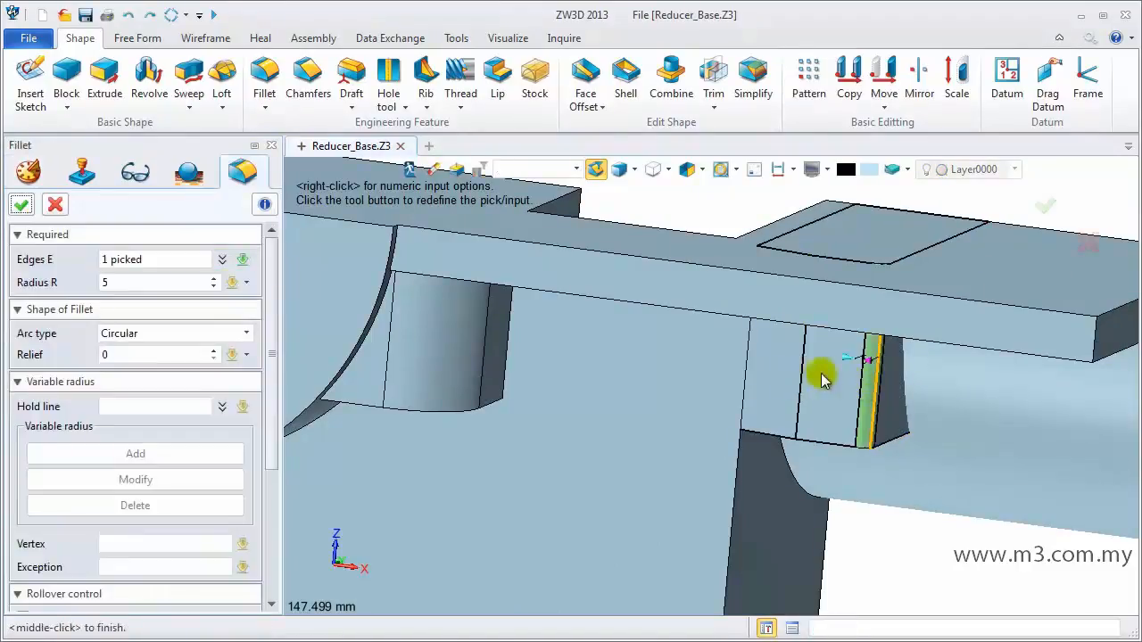
pyautogui.click(123, 281)
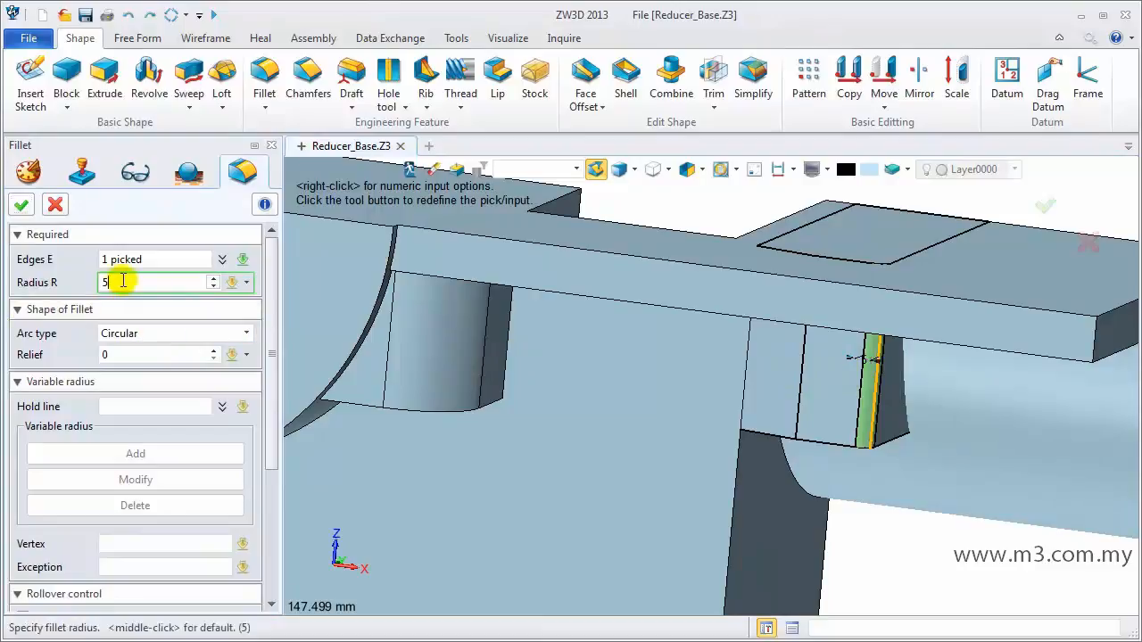
pyautogui.press('Return')
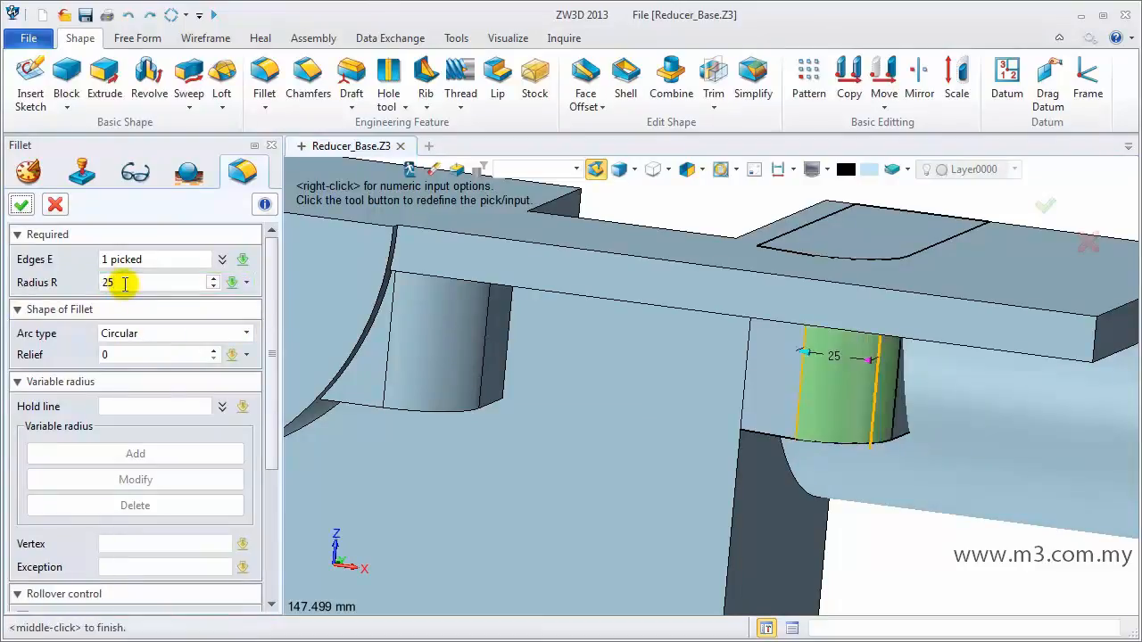
pyautogui.click(21, 205)
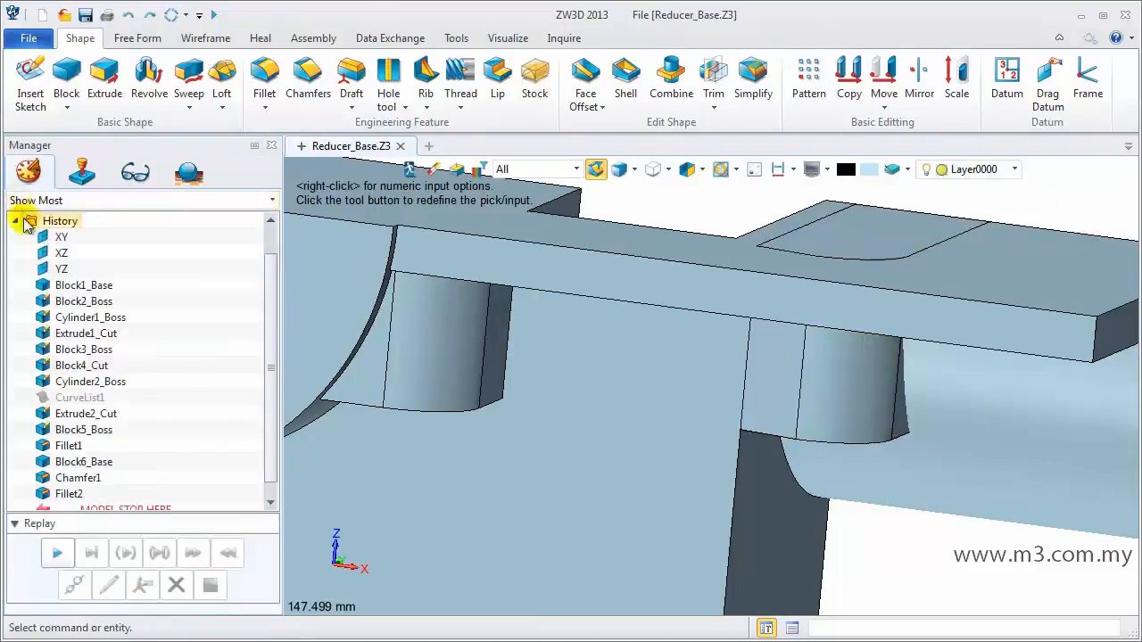
# Start a new corner-defined block with its first point 95 mm along the separate block's rear top edge.
pyautogui.scroll(-5, 589, 436)
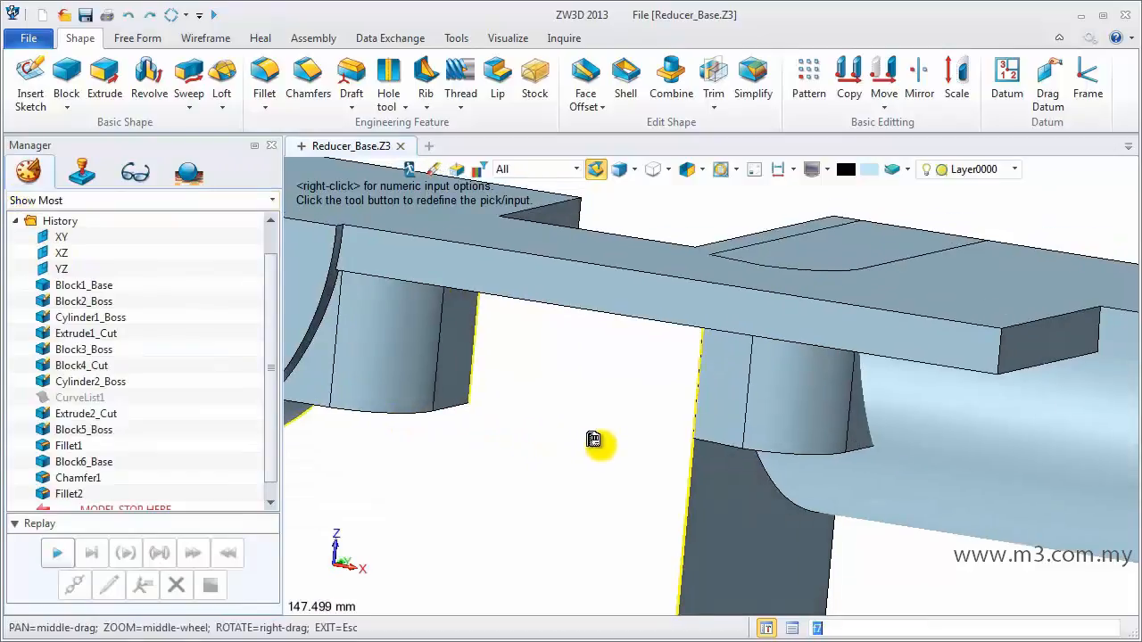
pyautogui.scroll(-3, 577, 439)
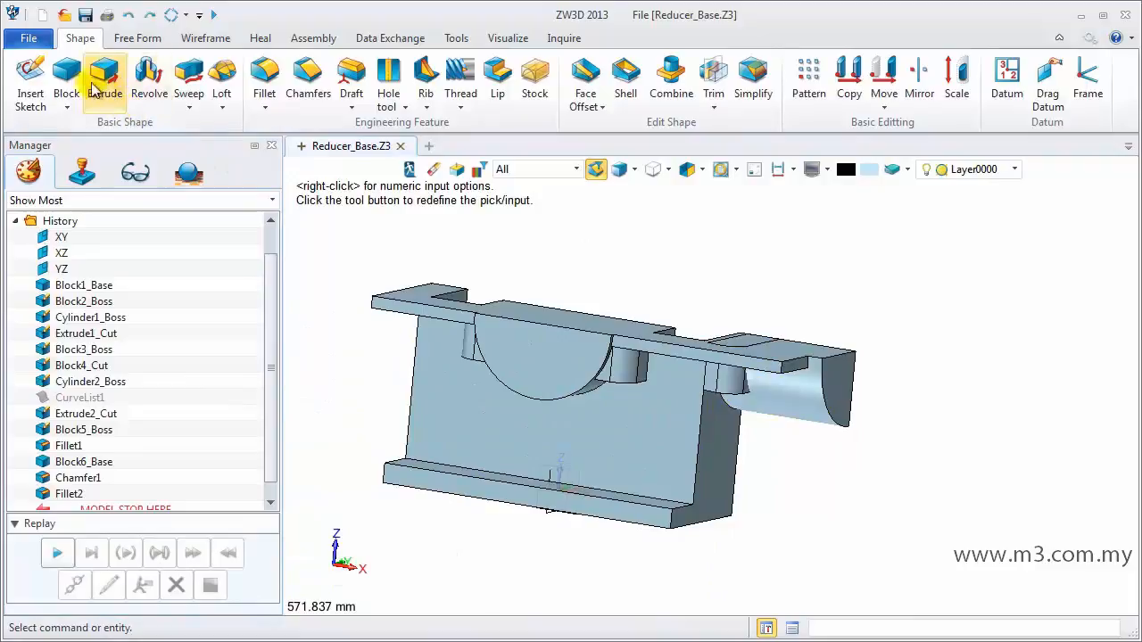
pyautogui.click(66, 100)
pyautogui.click(100, 136)
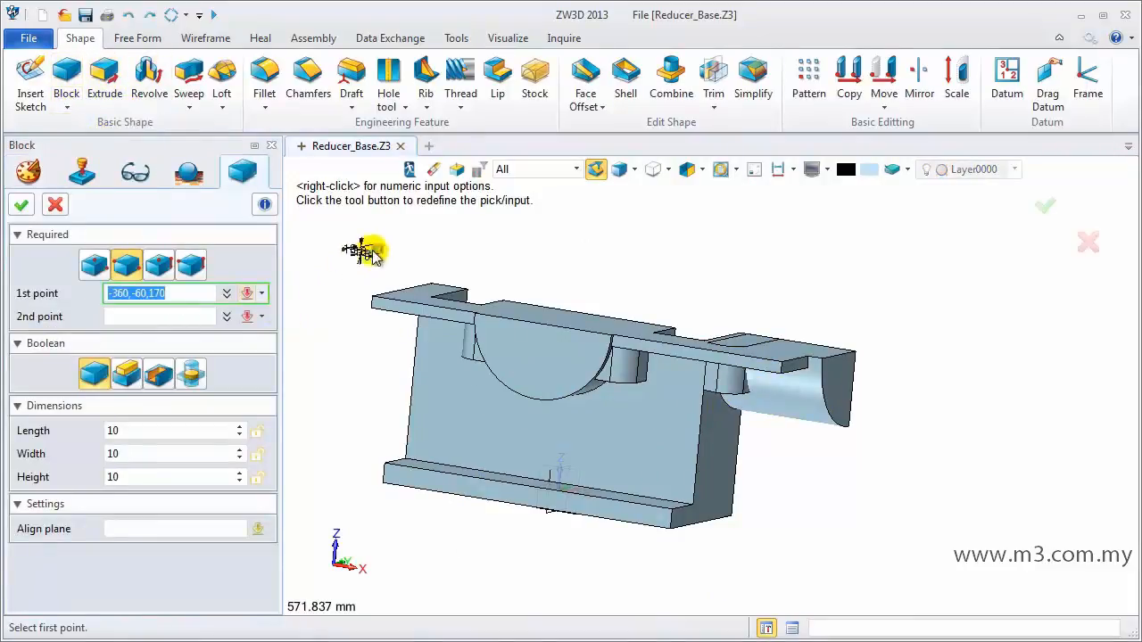
pyautogui.rightClick(353, 224)
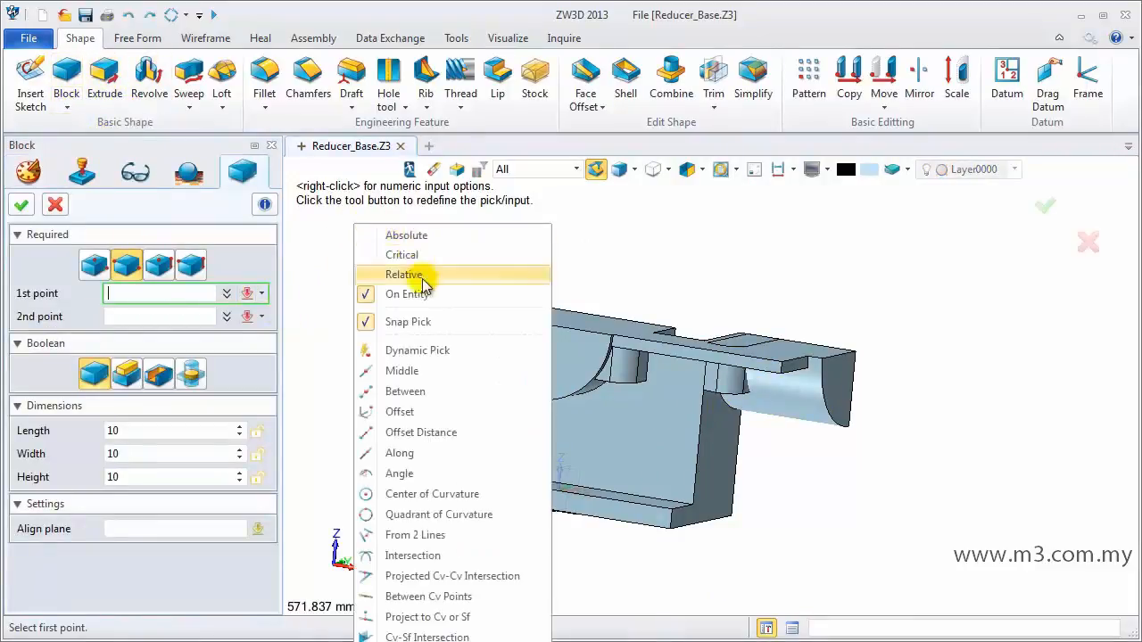
pyautogui.click(415, 452)
pyautogui.moveTo(454, 373); pyautogui.dragTo(443, 417, button='right')
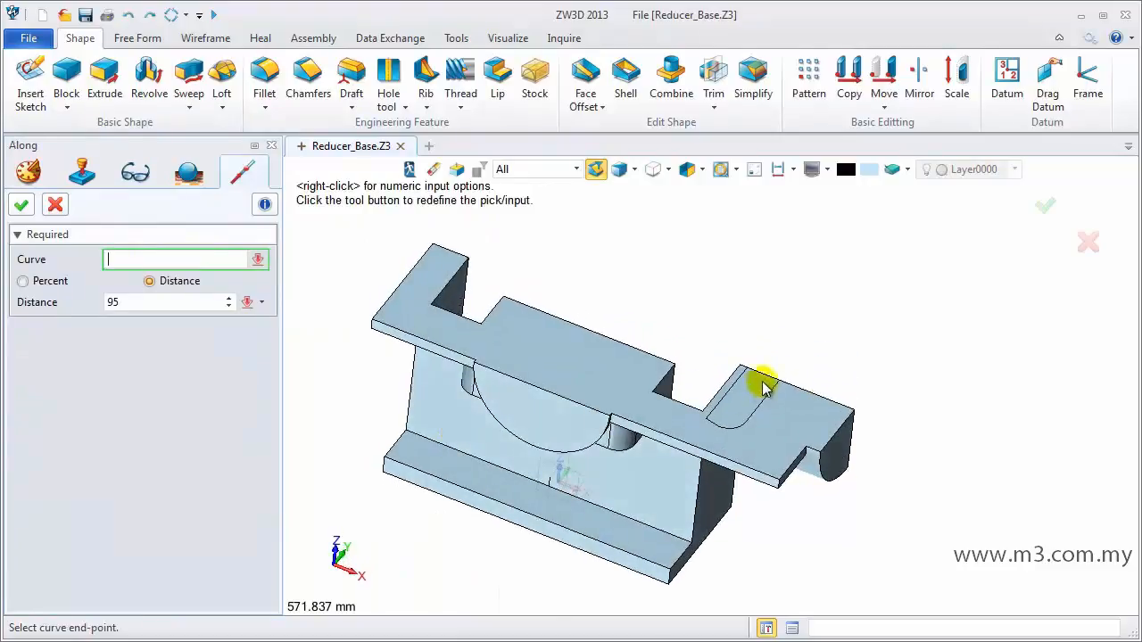
pyautogui.scroll(3, 763, 383)
pyautogui.scroll(1, 728, 360)
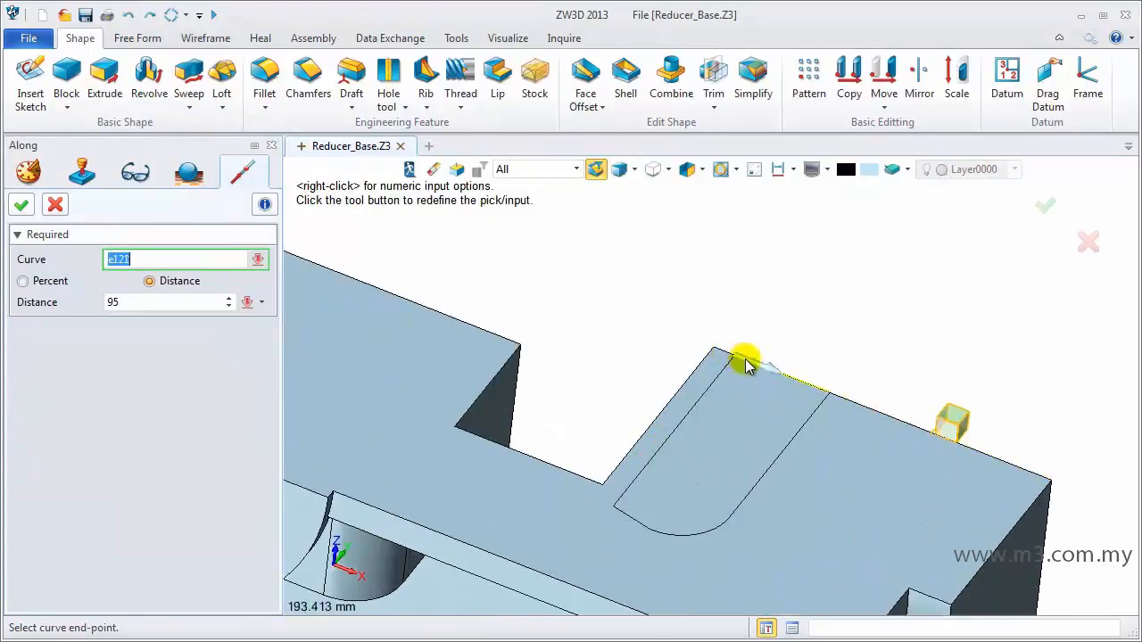
pyautogui.click(773, 379)
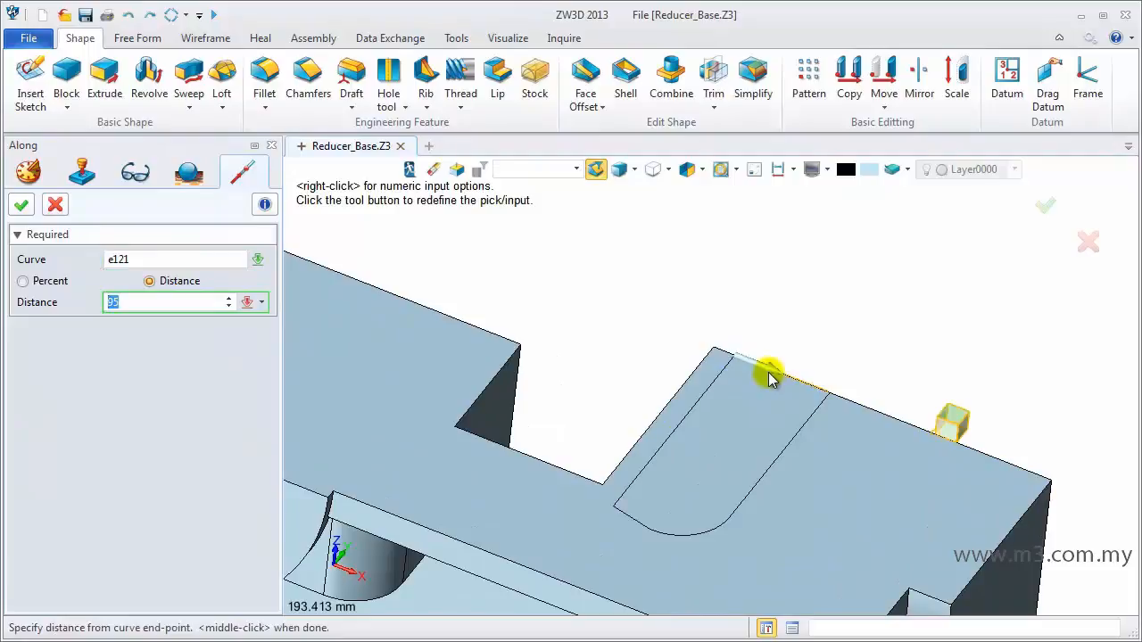
pyautogui.middleClick(760, 377)
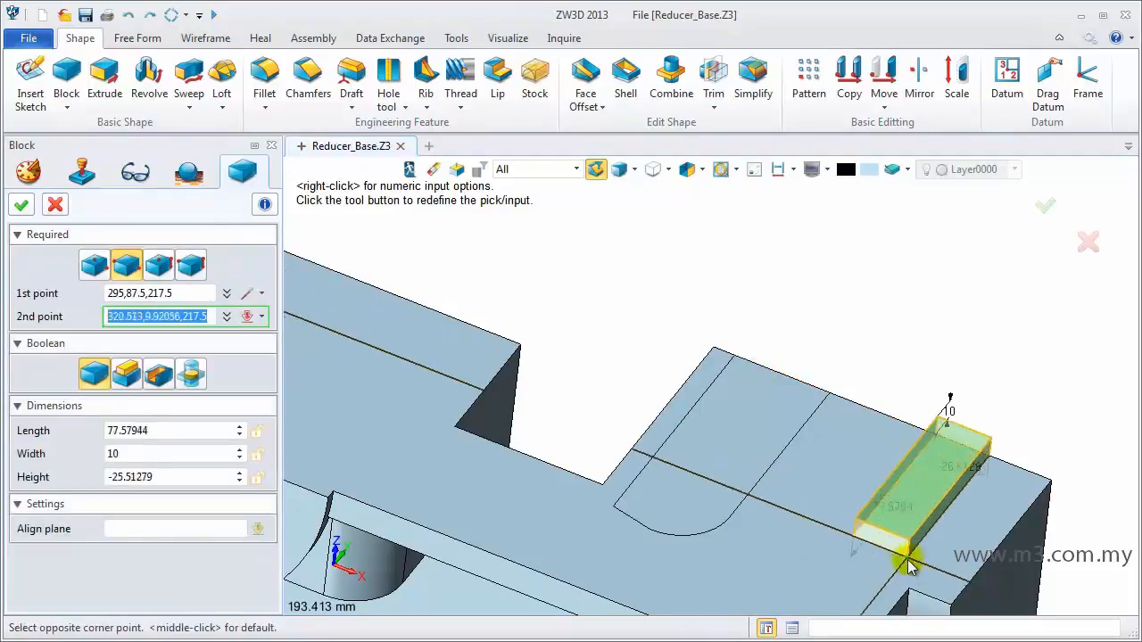
# Set the new block's length to 50 mm and align it to the body's top face.
pyautogui.click(100, 430)
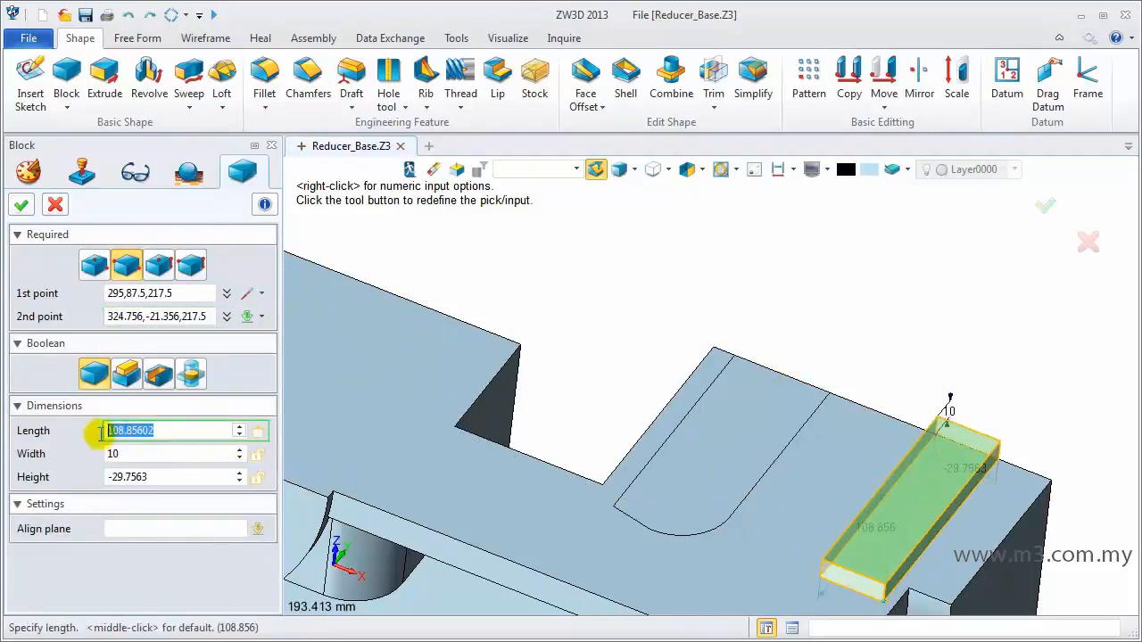
pyautogui.write('50')
pyautogui.click(153, 528)
pyautogui.click(620, 529)
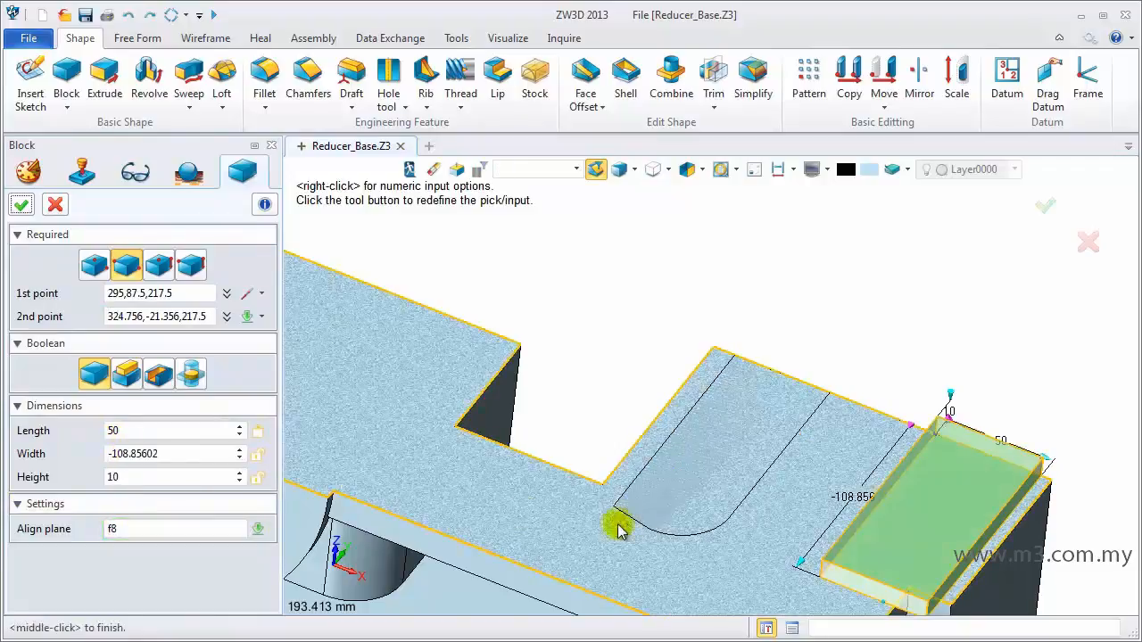
# Set the block's width to -95 mm and height to -60 mm, and add it to the body as a boss.
pyautogui.click(158, 454)
pyautogui.press('BackSpace')
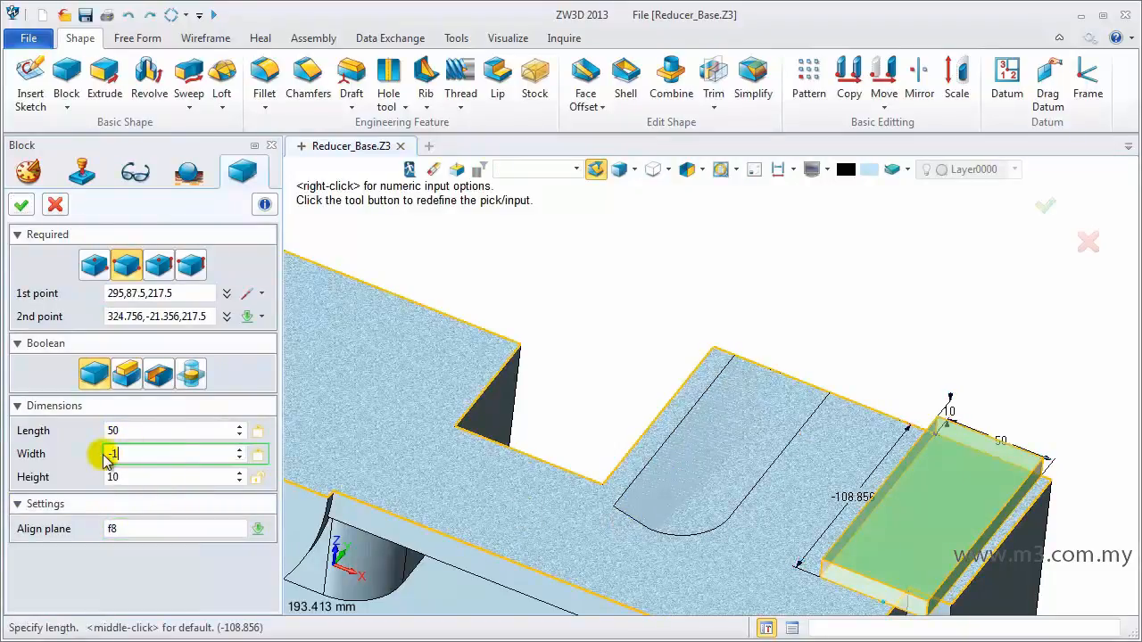
pyautogui.press('Return')
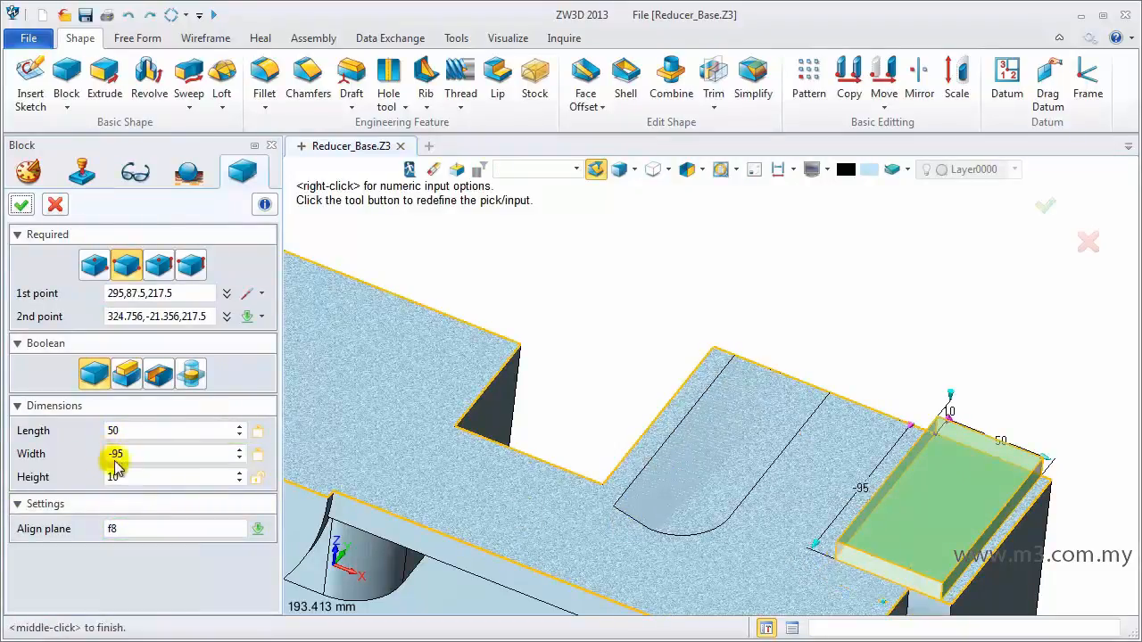
pyautogui.click(130, 474)
pyautogui.write('-60')
pyautogui.press('Return')
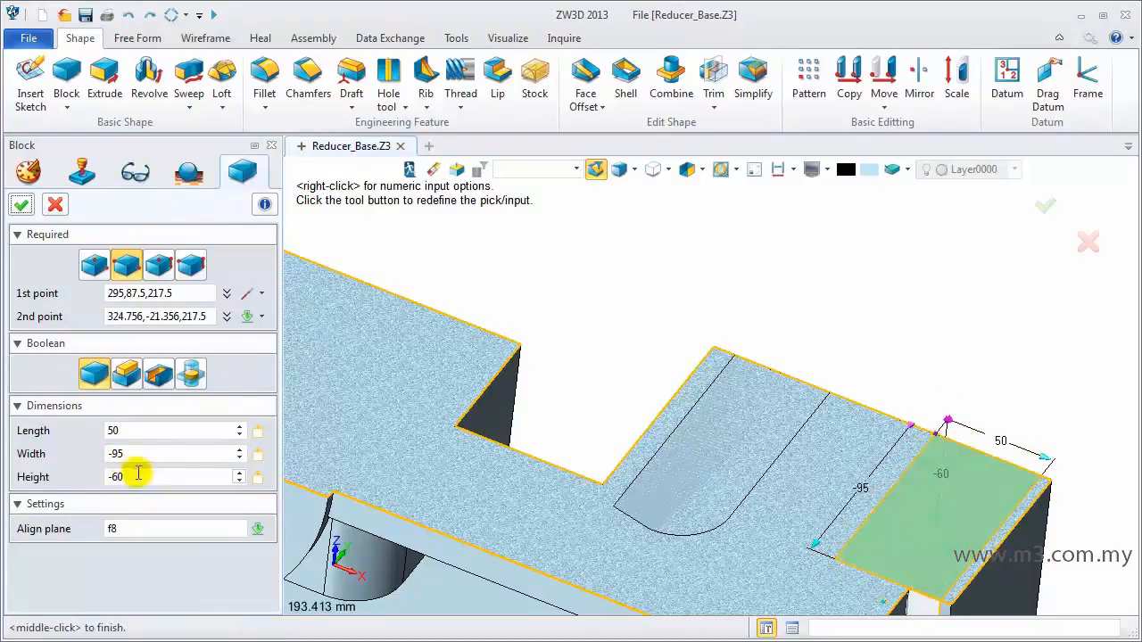
pyautogui.click(126, 373)
pyautogui.click(31, 210)
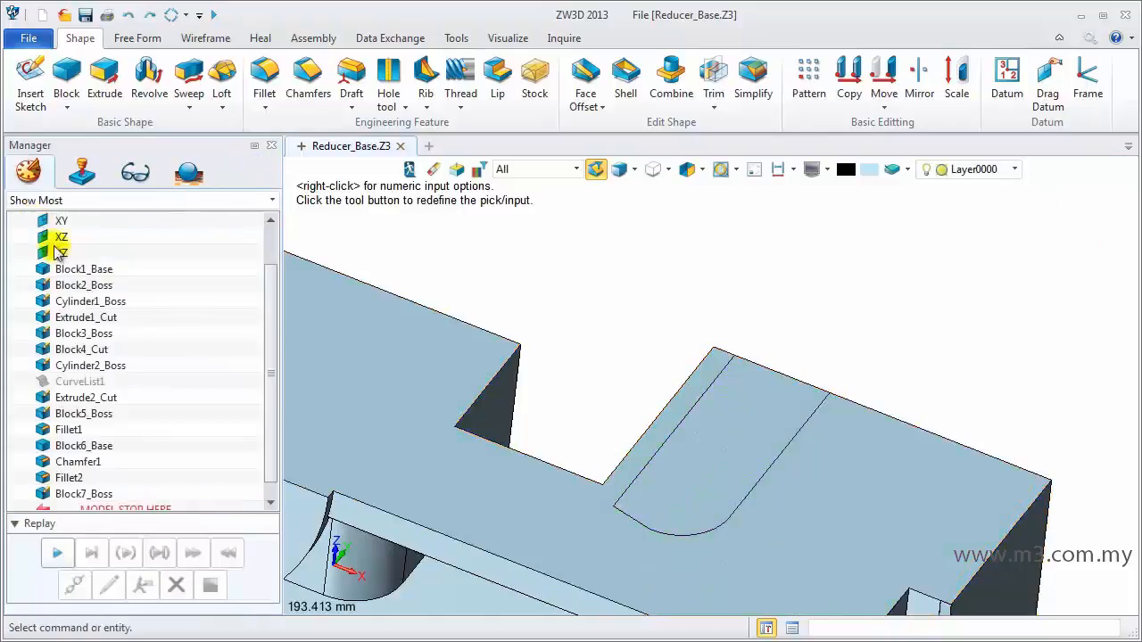
# Start a cylinder centred on the midpoint of the new block's lower front edge.
pyautogui.moveTo(468, 396); pyautogui.dragTo(470, 362, button='right')
pyautogui.scroll(-3, 470, 362)
pyautogui.scroll(-3, 470, 363)
pyautogui.moveTo(484, 386); pyautogui.dragTo(683, 348, button='middle')
pyautogui.click(68, 105)
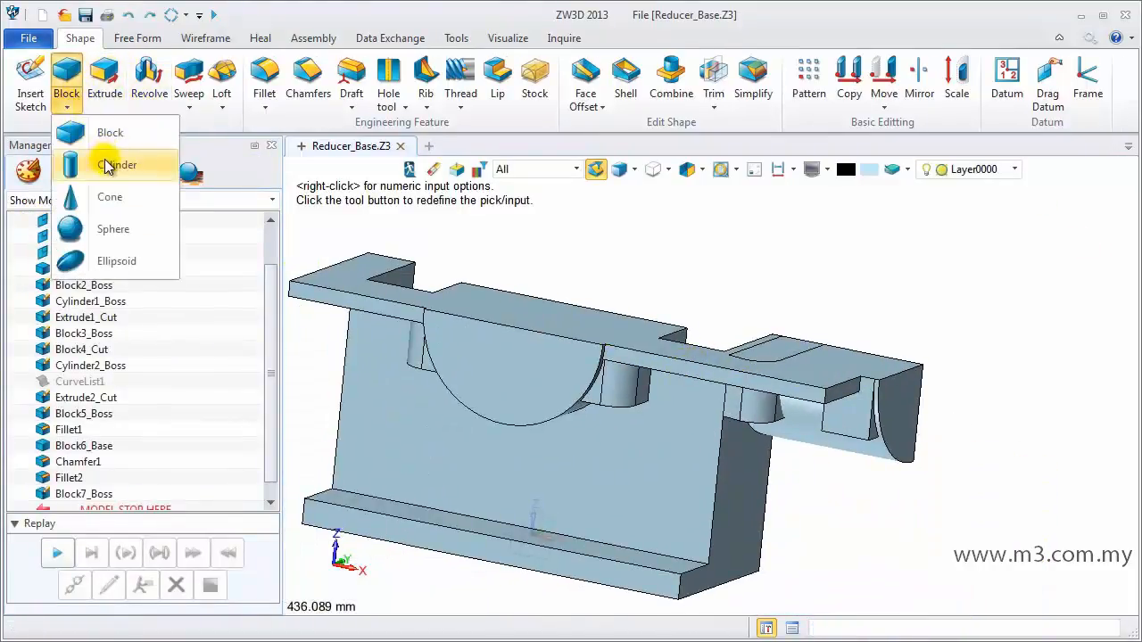
pyautogui.click(116, 164)
pyautogui.rightClick(599, 270)
pyautogui.click(647, 418)
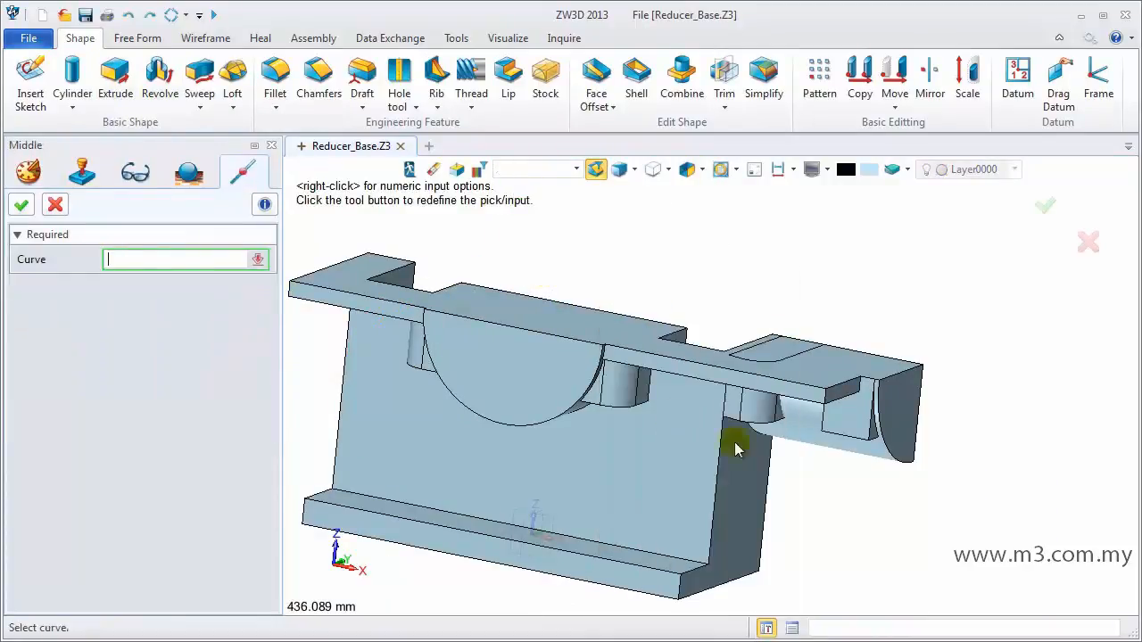
pyautogui.click(844, 436)
pyautogui.middleClick(844, 436)
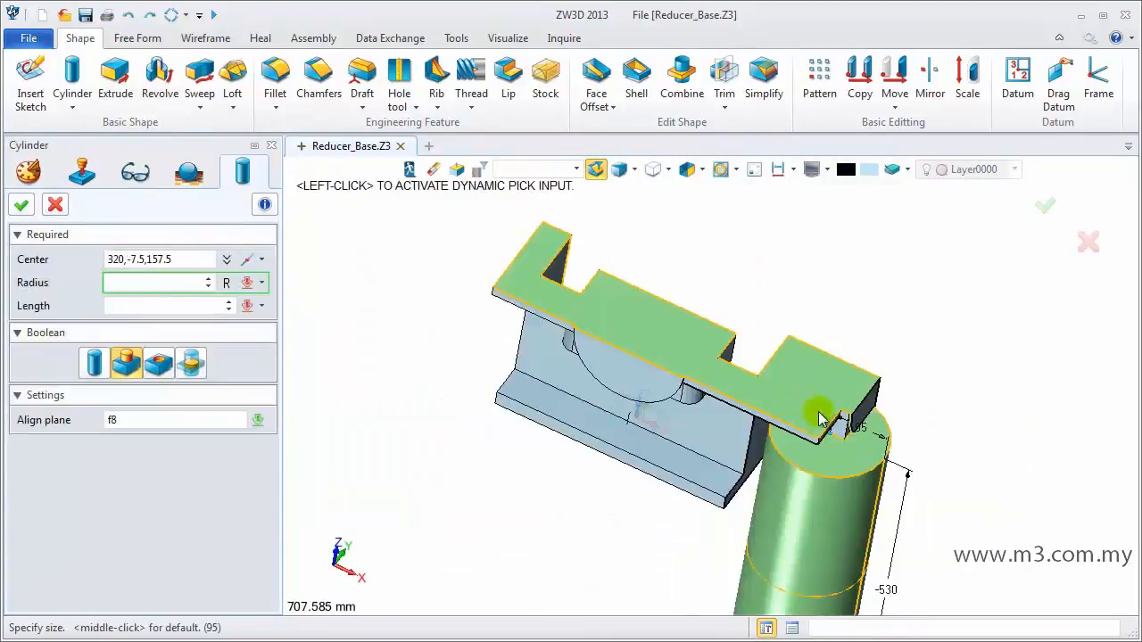
# Set the cylinder's radius to 25 mm, extend its length to a point on the top face, and finish it as a boss.
pyautogui.write('25')
pyautogui.press('Return')
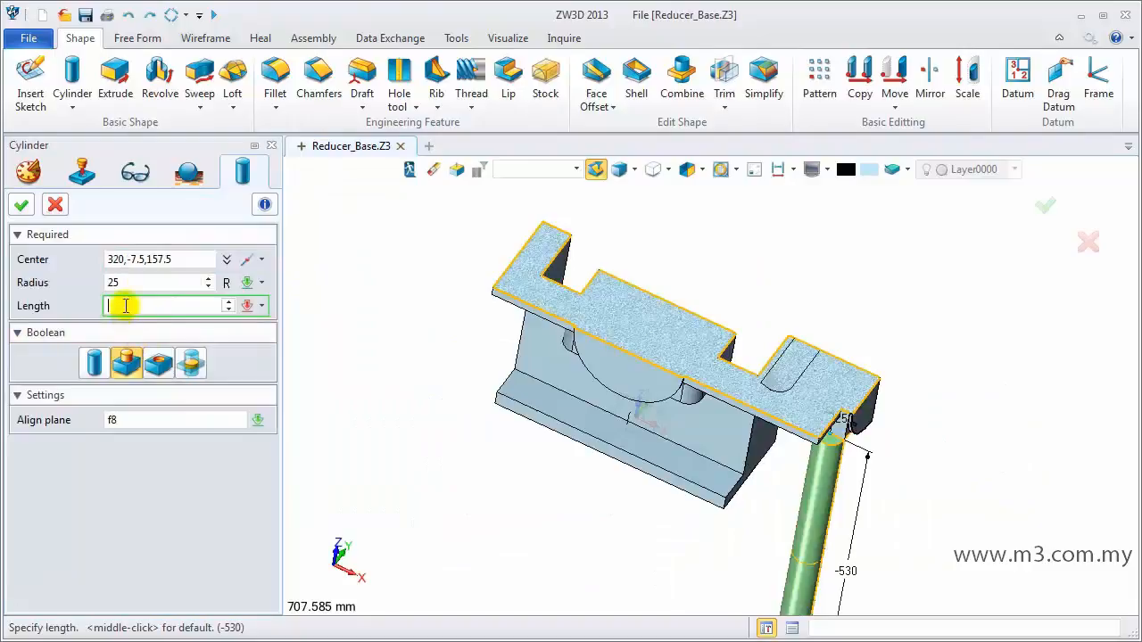
pyautogui.rightClick(454, 365)
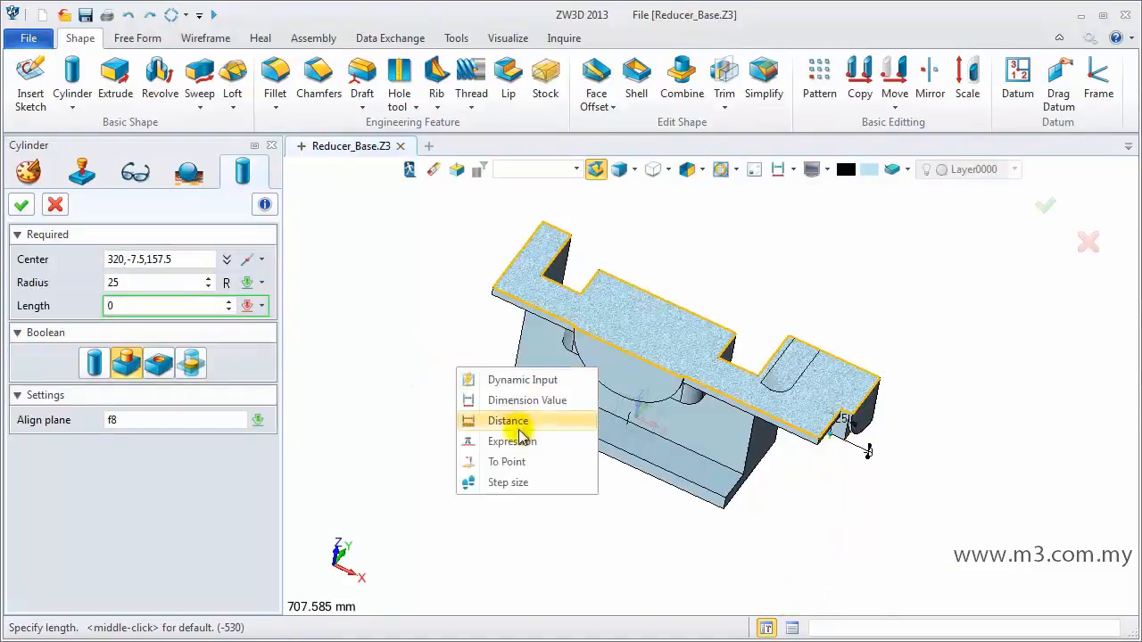
pyautogui.click(499, 459)
pyautogui.click(777, 401)
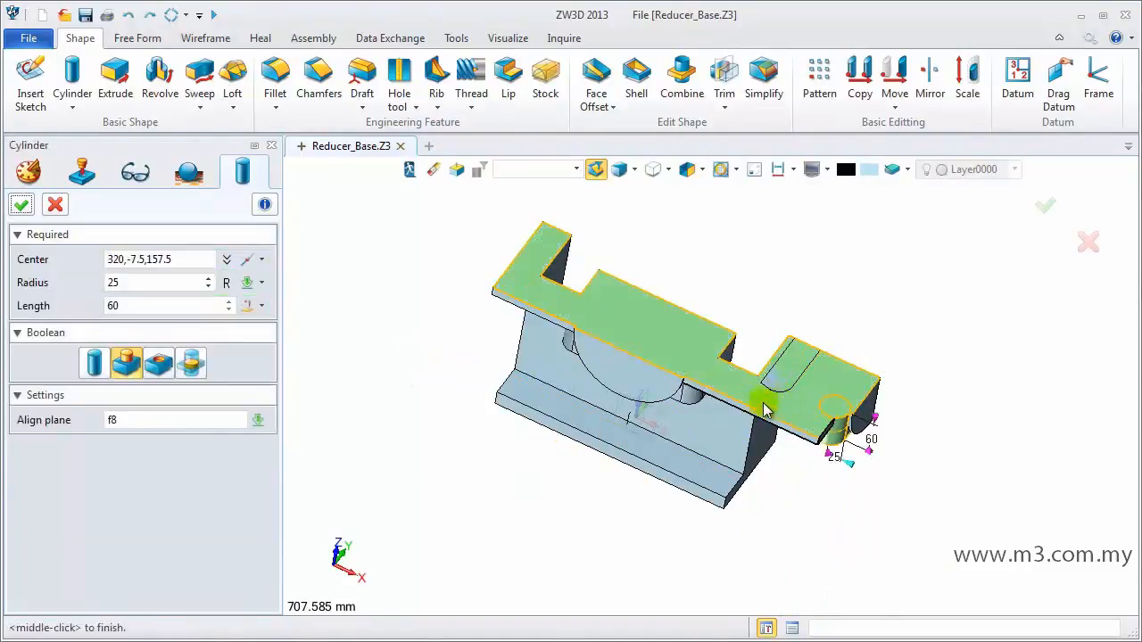
pyautogui.click(21, 204)
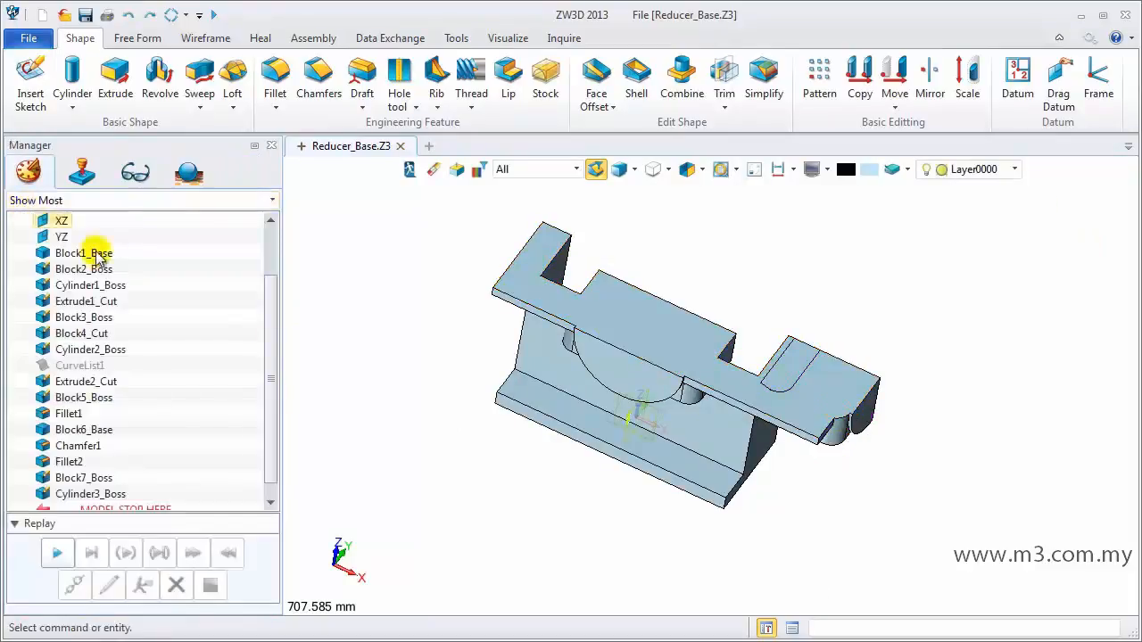
# Combine the separate filleted block with the main body by adding it to the base shape.
pyautogui.moveTo(708, 490); pyautogui.dragTo(683, 469, button='right')
pyautogui.moveTo(757, 515); pyautogui.dragTo(773, 414, button='right')
pyautogui.scroll(3, 766, 352)
pyautogui.moveTo(719, 384); pyautogui.dragTo(713, 437, button='right')
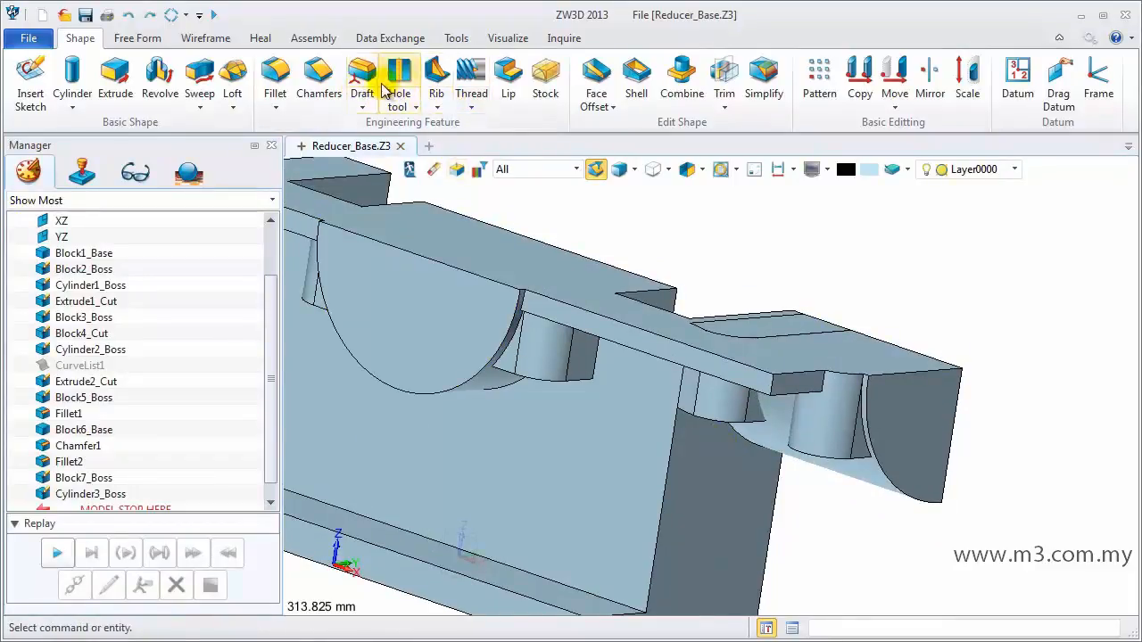
pyautogui.click(681, 82)
pyautogui.click(630, 319)
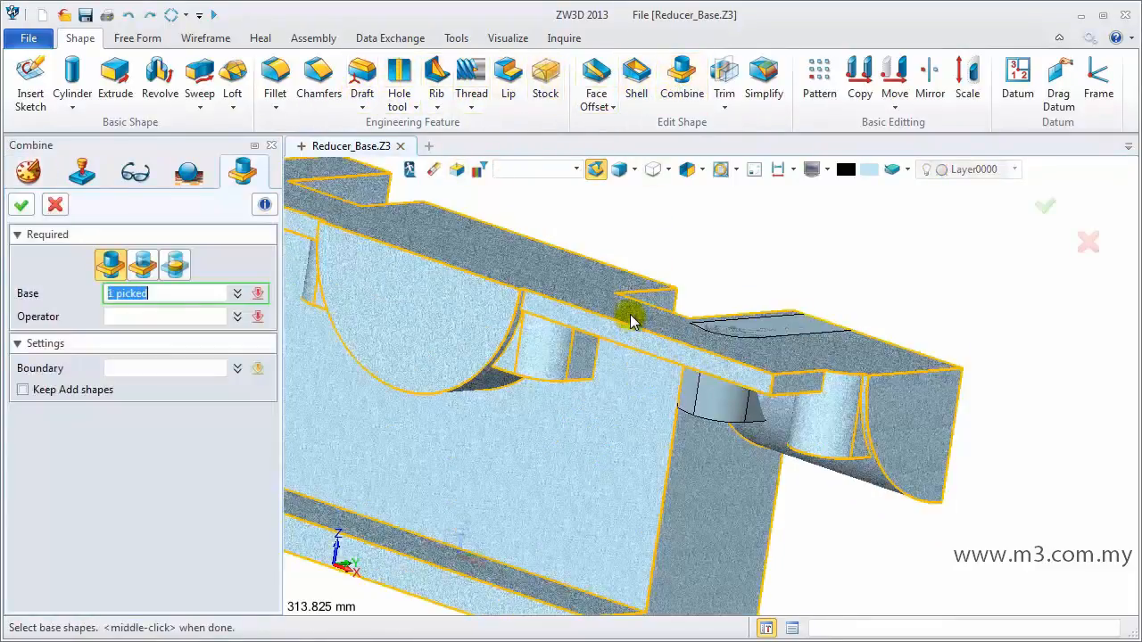
pyautogui.click(746, 325)
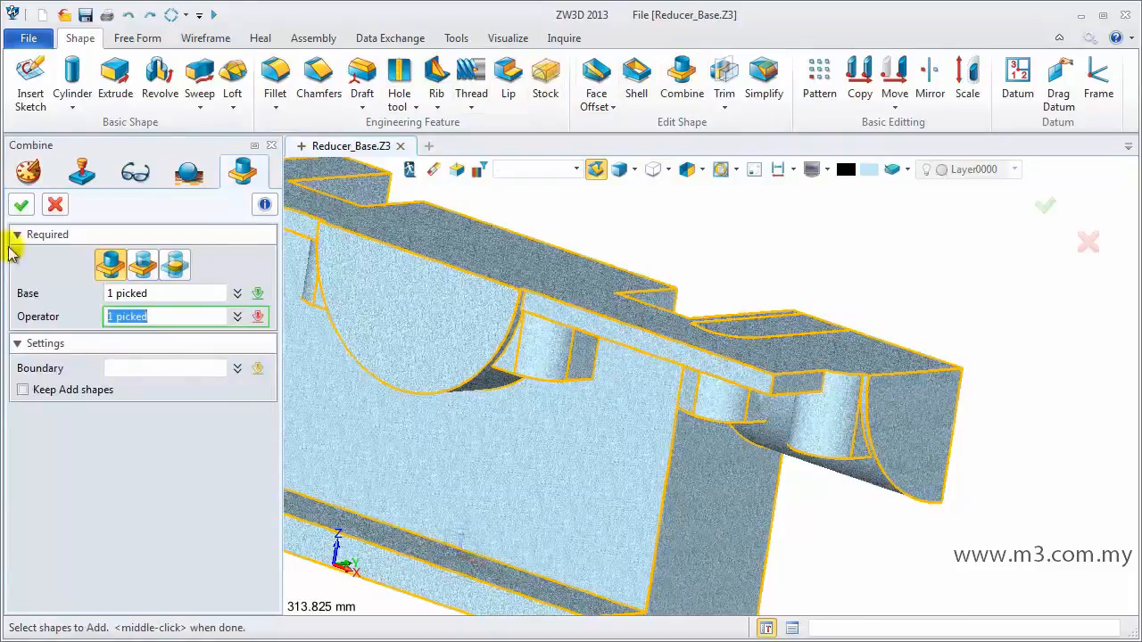
pyautogui.click(22, 206)
# Extrude the housing cavity's floor face 260 mm as a cut with a 0.5° draft angle.
pyautogui.scroll(-4, 518, 428)
pyautogui.moveTo(528, 451); pyautogui.dragTo(368, 438, button='right')
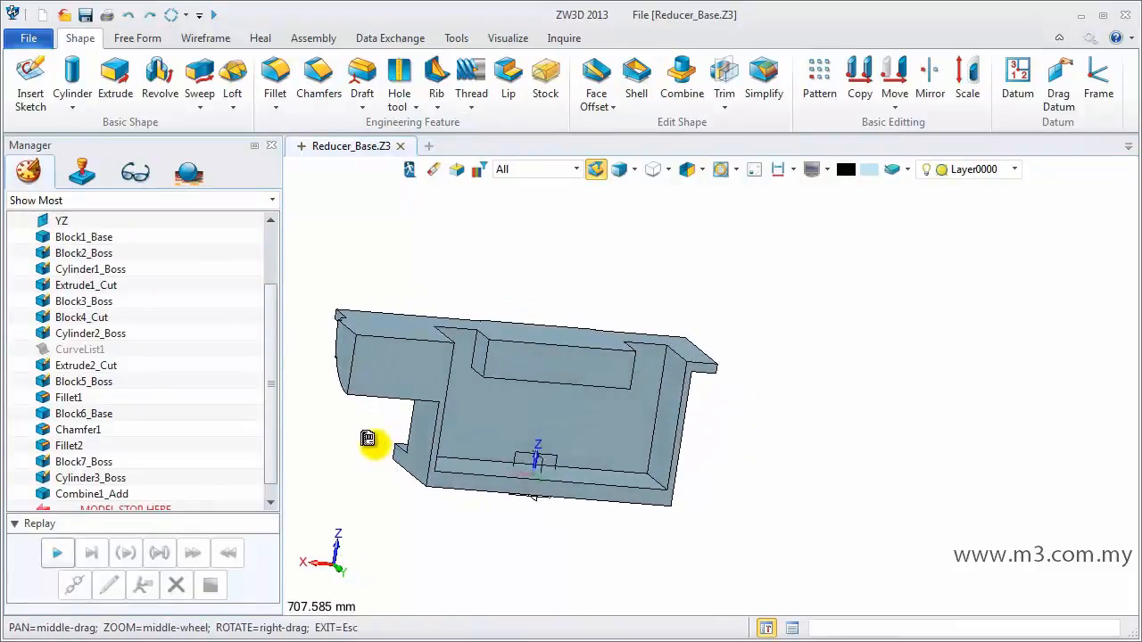
pyautogui.click(115, 81)
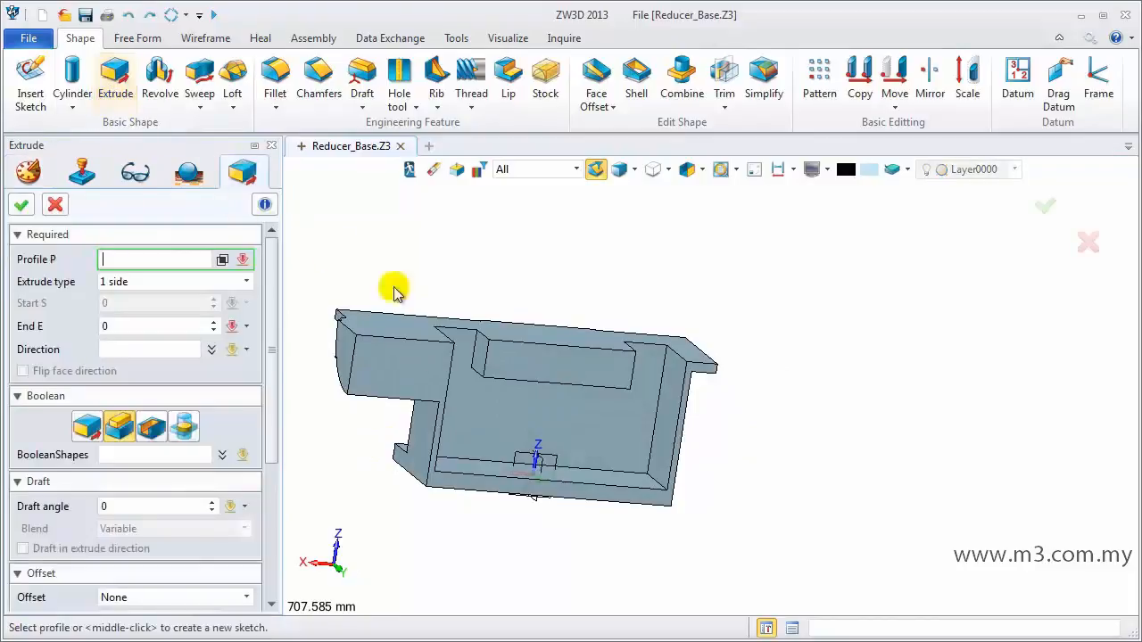
pyautogui.click(482, 473)
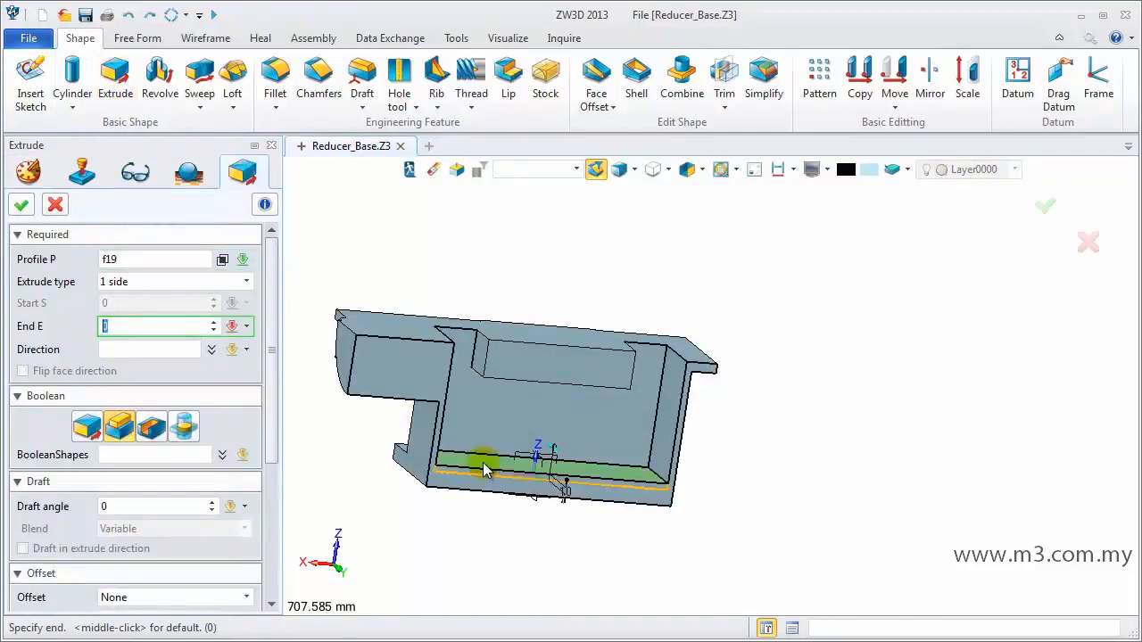
pyautogui.click(511, 325)
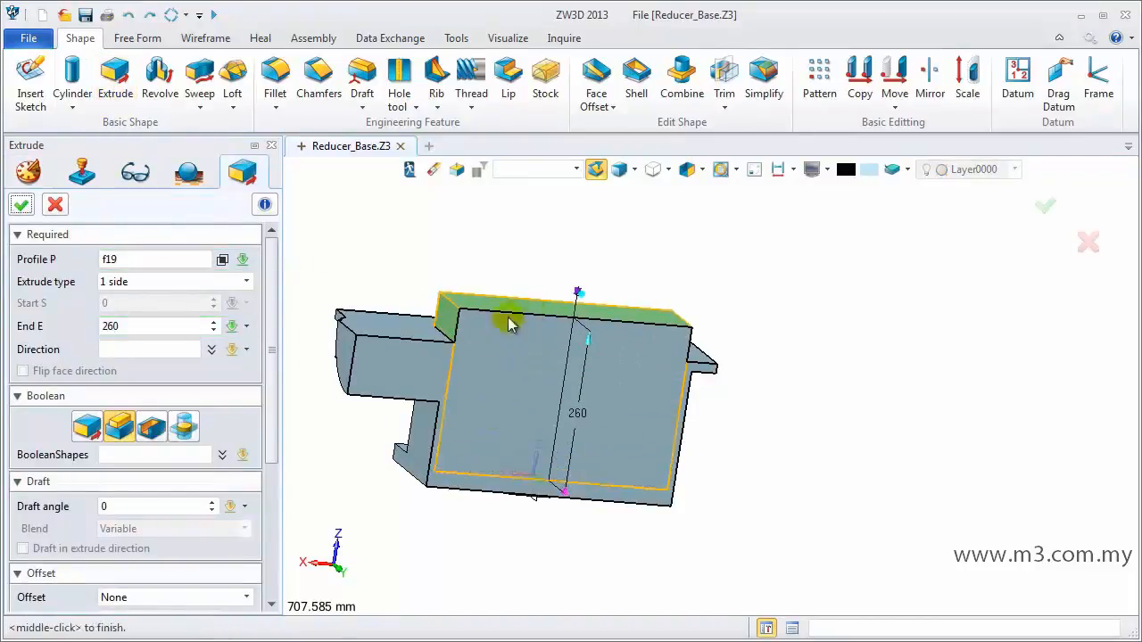
pyautogui.click(150, 429)
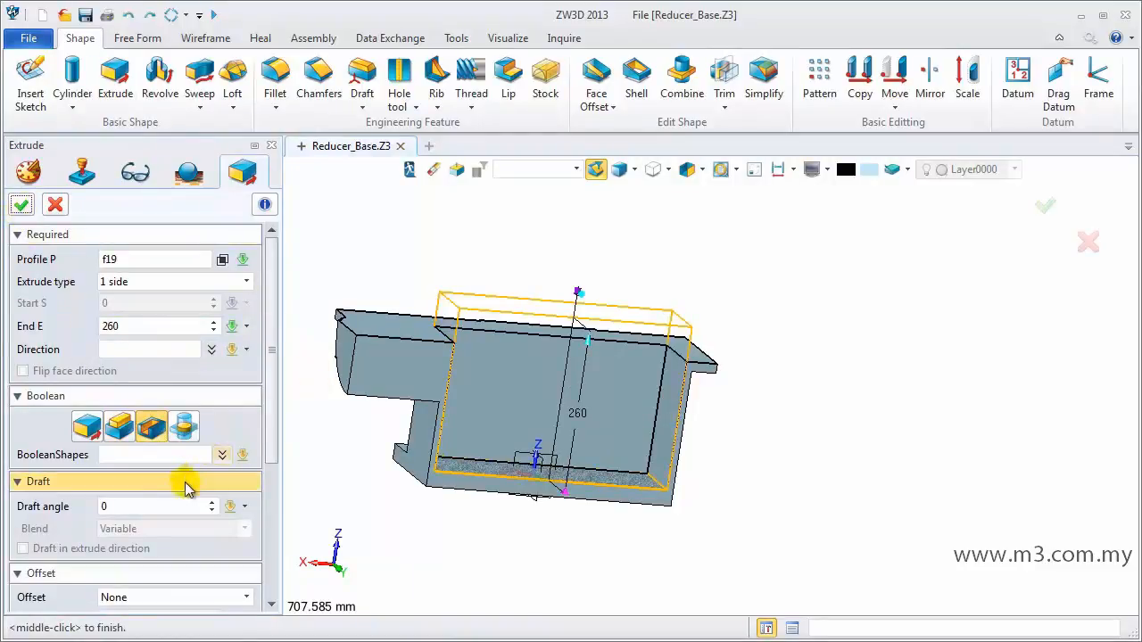
pyautogui.click(152, 506)
pyautogui.press('Return')
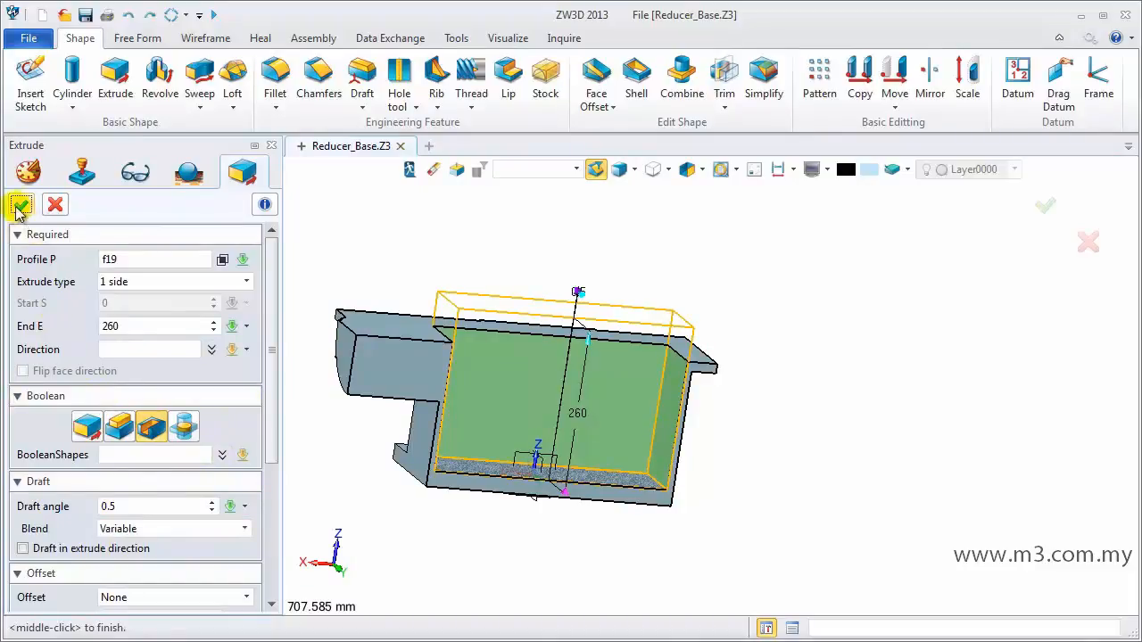
pyautogui.click(22, 206)
# Draft the curved edge where the smaller bearing boss meets the end wall by 2° along direction 1,0,0.
pyautogui.moveTo(367, 455); pyautogui.dragTo(668, 377, button='right')
pyautogui.scroll(3, 668, 377)
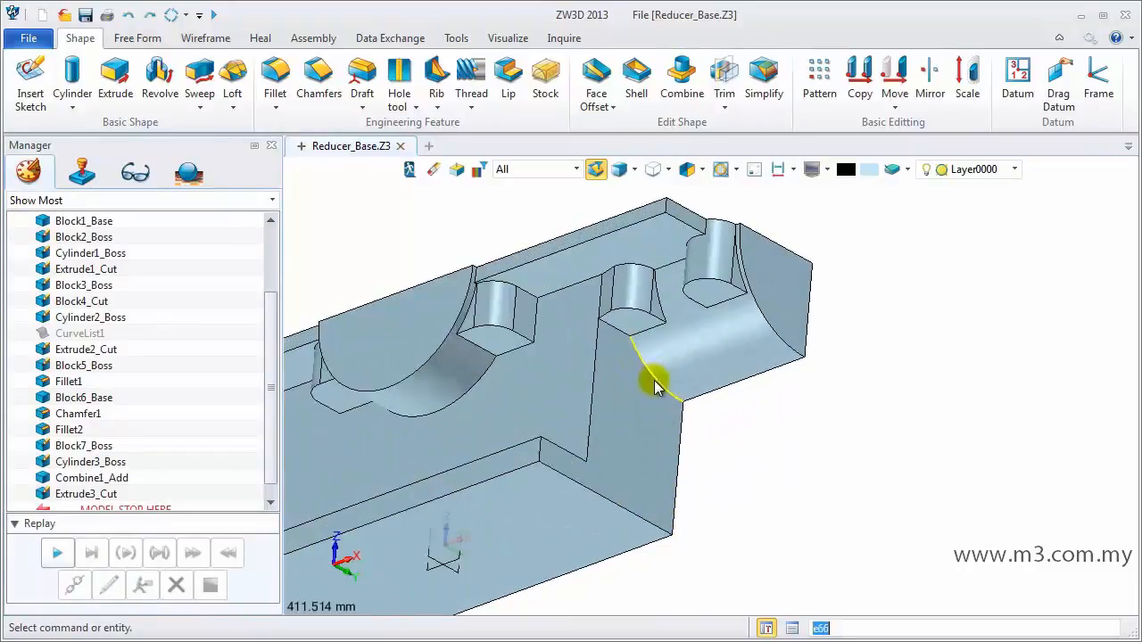
pyautogui.click(654, 384)
pyautogui.rightClick(652, 381)
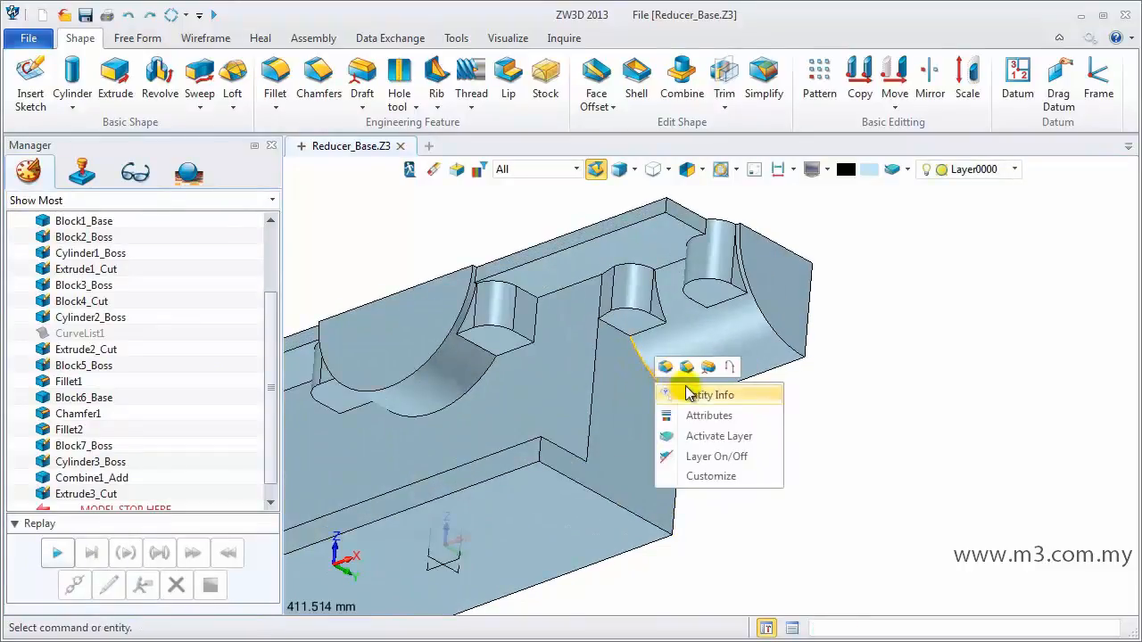
pyautogui.click(683, 367)
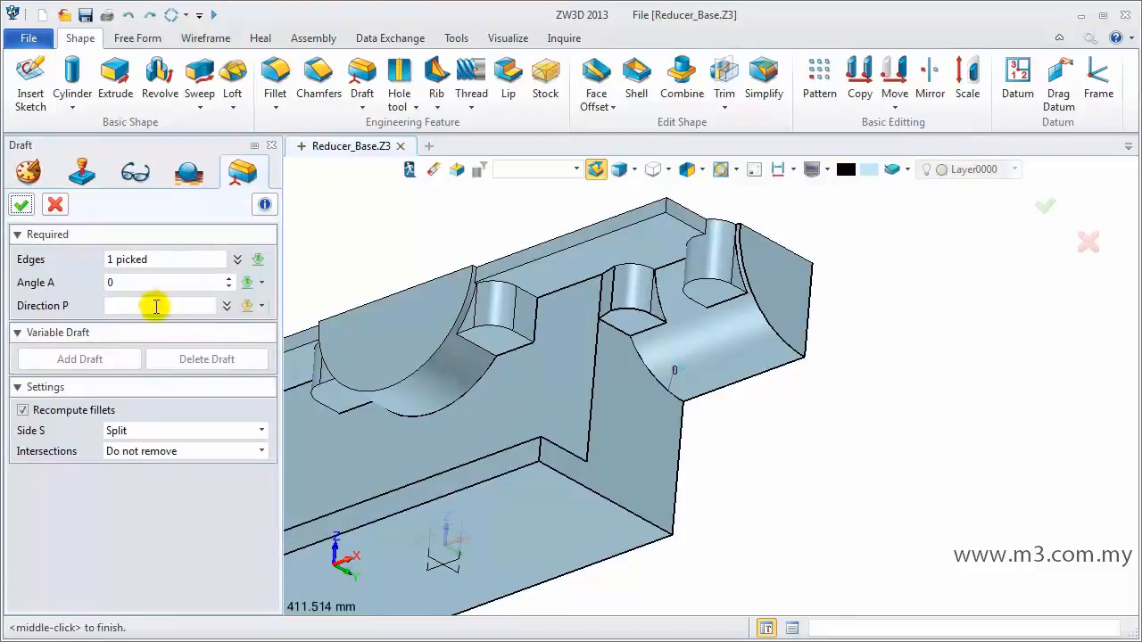
pyautogui.rightClick(510, 393)
pyautogui.click(555, 400)
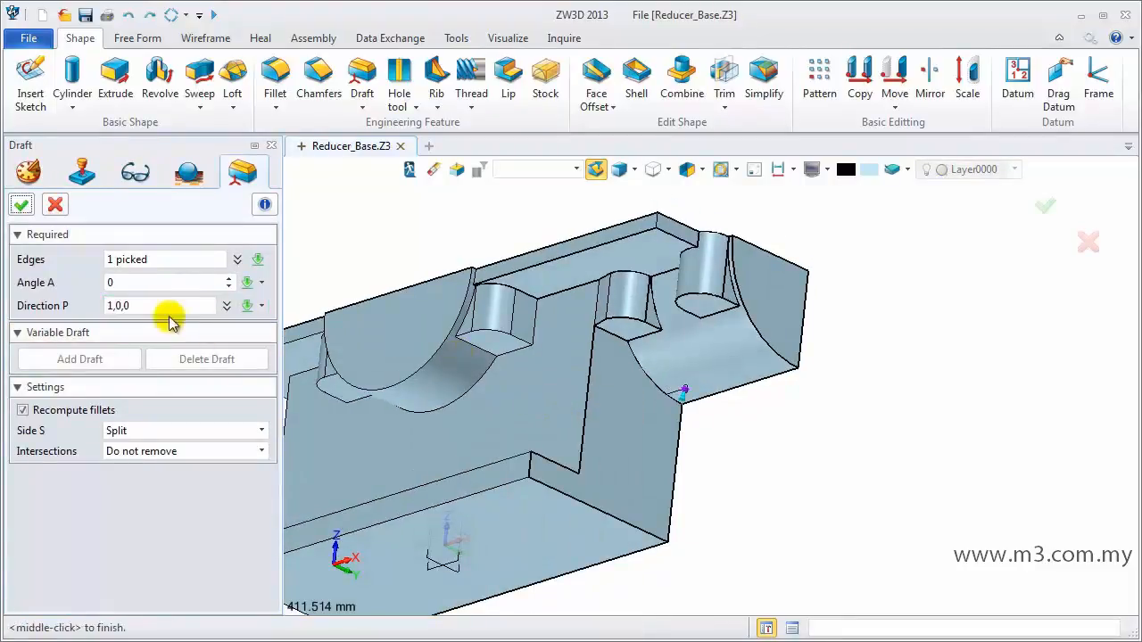
pyautogui.click(143, 284)
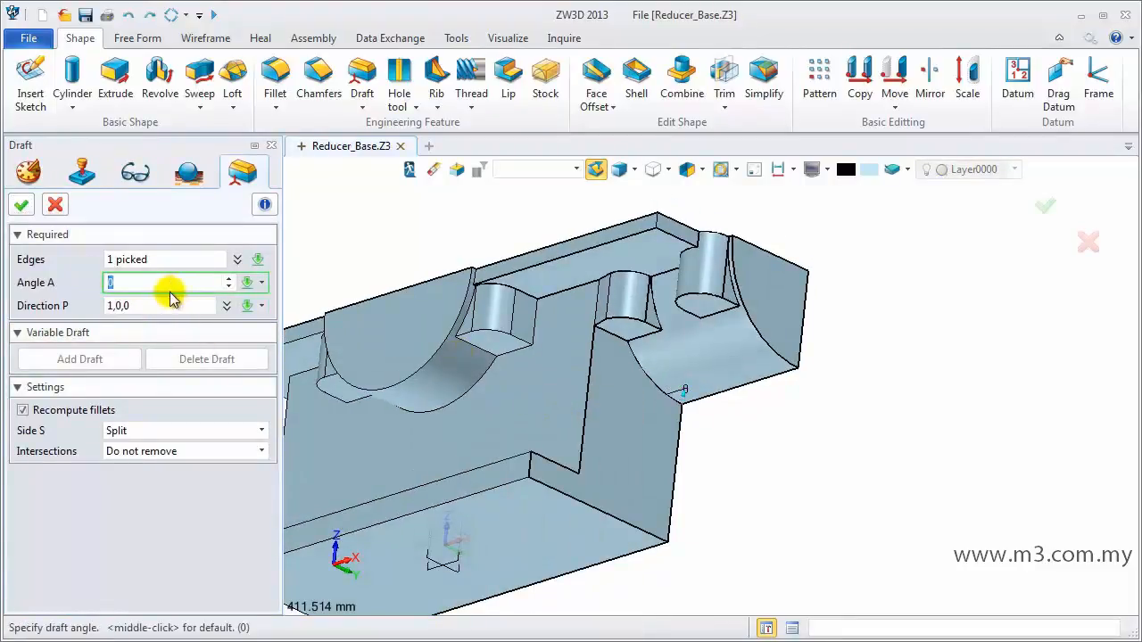
pyautogui.write('2')
pyautogui.press('Return')
pyautogui.click(21, 204)
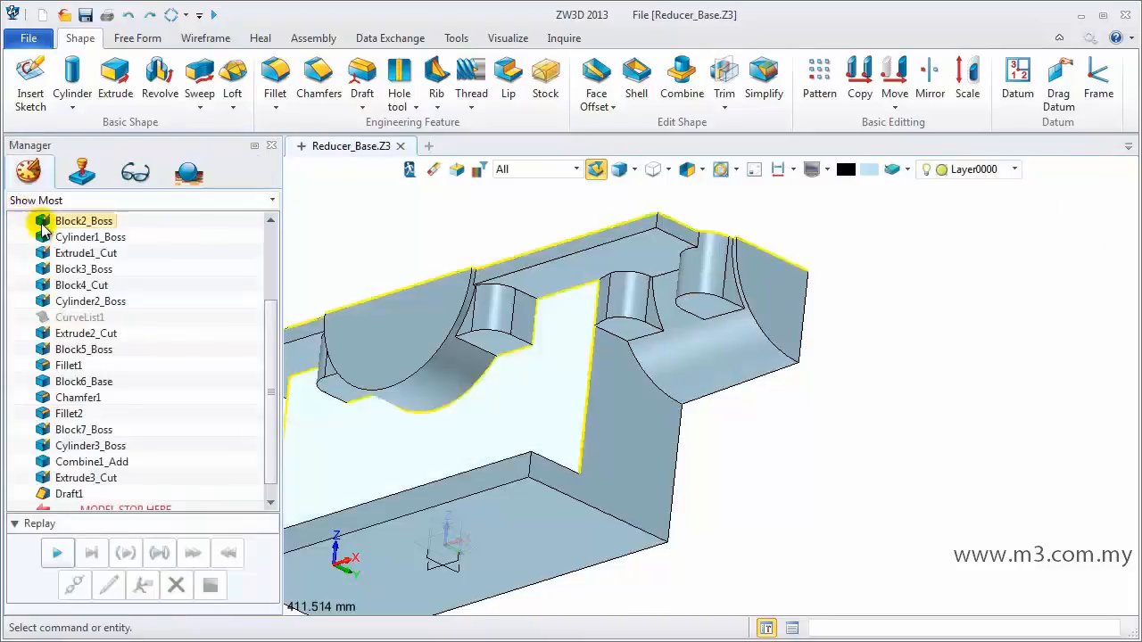
# Insert a new sketch on the YZ plane.
pyautogui.moveTo(403, 416); pyautogui.dragTo(348, 399, button='right')
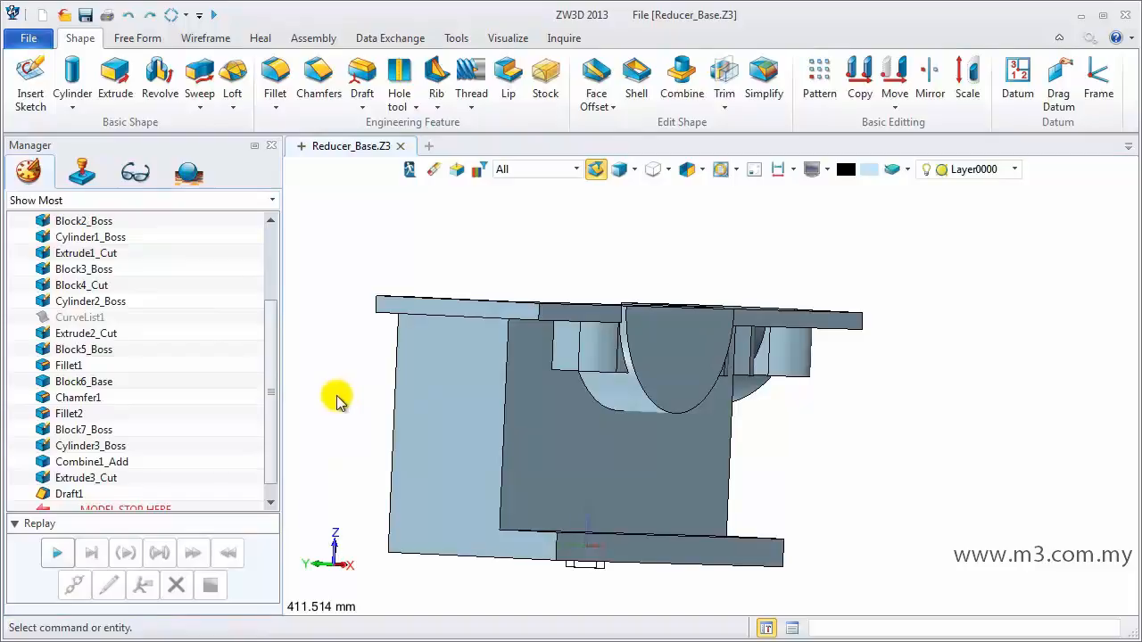
pyautogui.rightClick(333, 252)
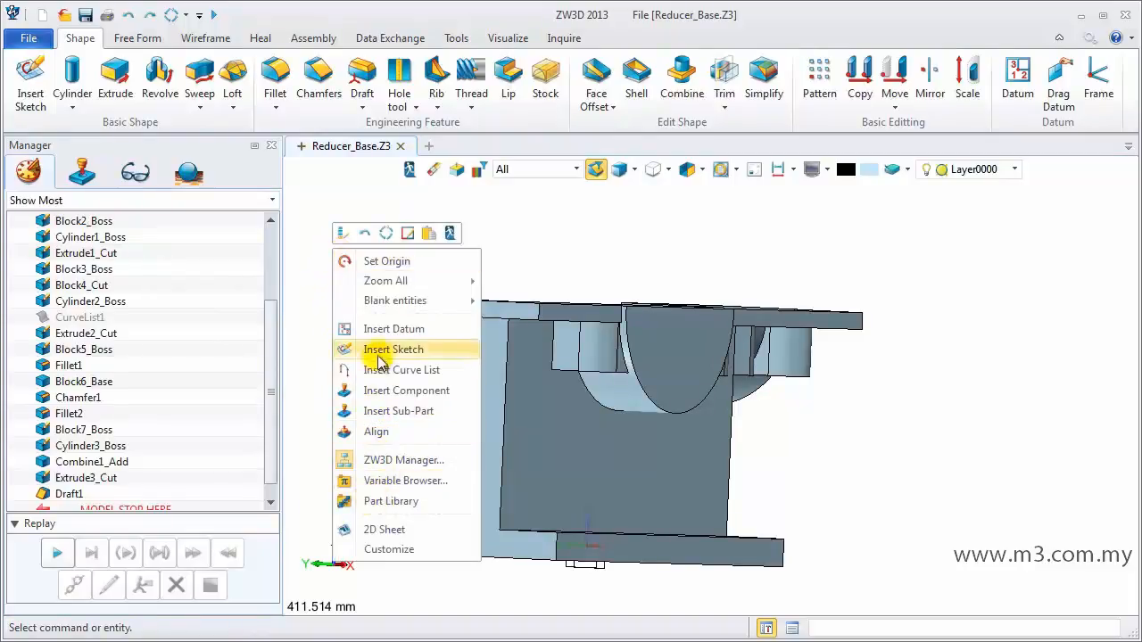
pyautogui.click(383, 353)
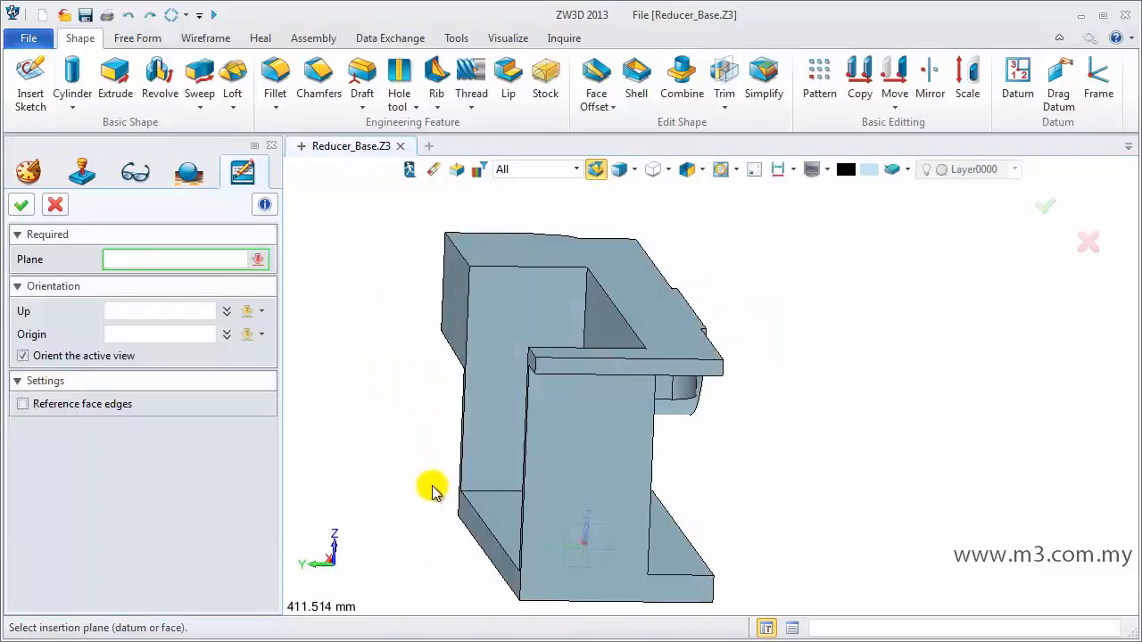
pyautogui.scroll(-8, 433, 490)
pyautogui.click(421, 504)
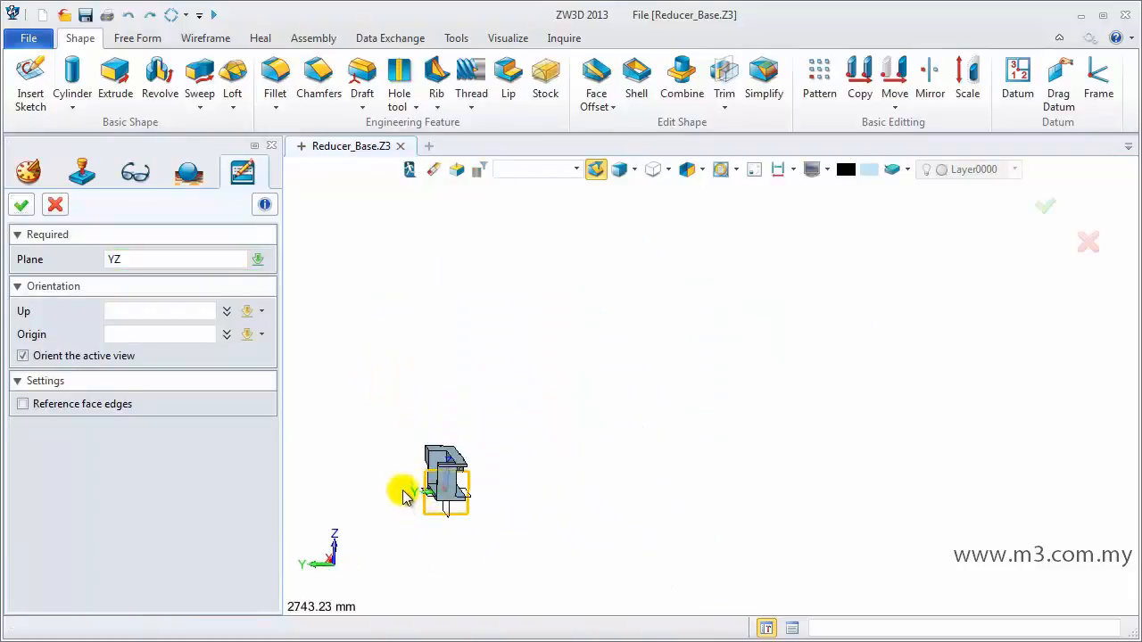
pyautogui.middleClick(403, 497)
pyautogui.scroll(6, 557, 375)
pyautogui.scroll(1, 558, 374)
pyautogui.moveTo(553, 375); pyautogui.dragTo(429, 389, button='middle')
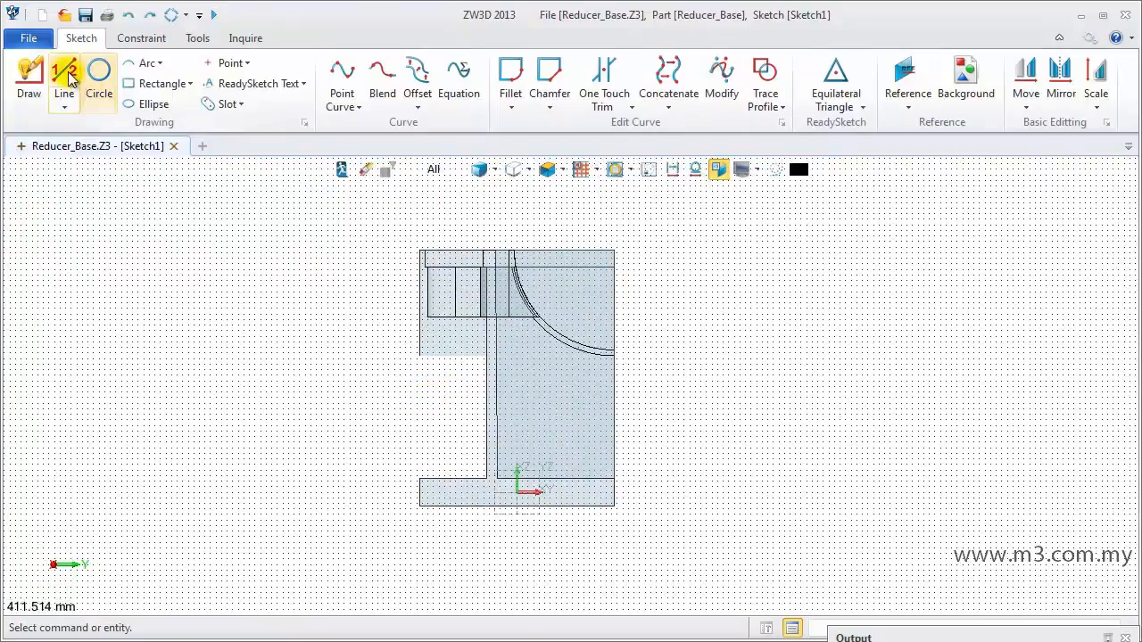
# Draw a vertical line 135 mm long from -65,135 to -65,0, outside the housing wall.
pyautogui.click(70, 79)
pyautogui.click(444, 340)
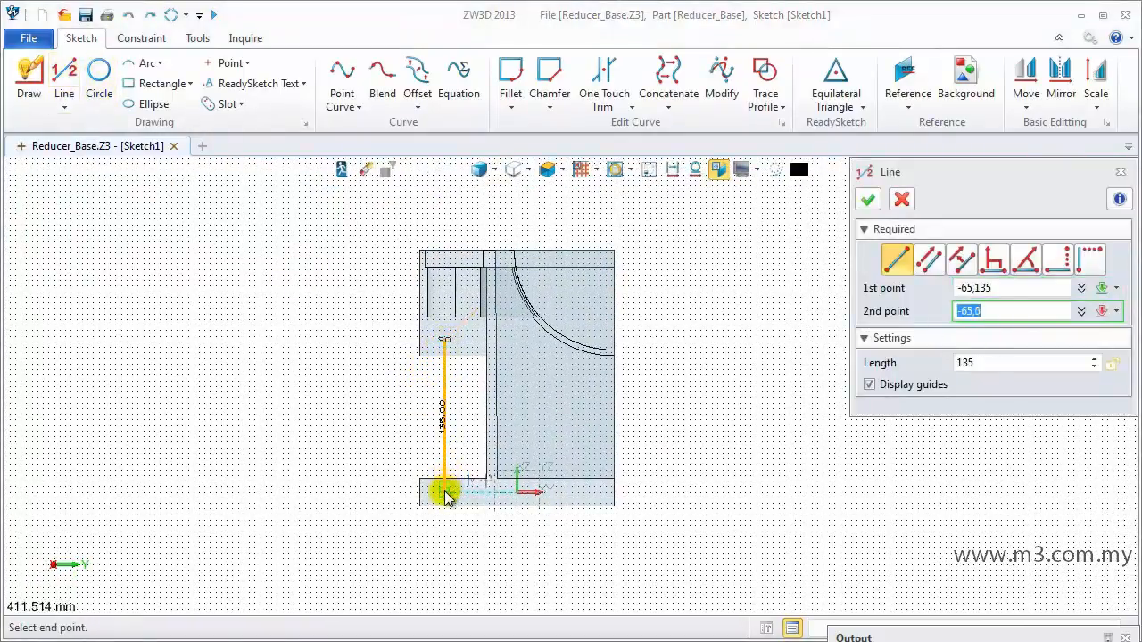
pyautogui.click(446, 496)
pyautogui.scroll(1, 446, 476)
pyautogui.middleClick(446, 382)
# Dimension the line's horizontal distance from the housing wall as 50 mm and exit the sketch.
pyautogui.click(141, 39)
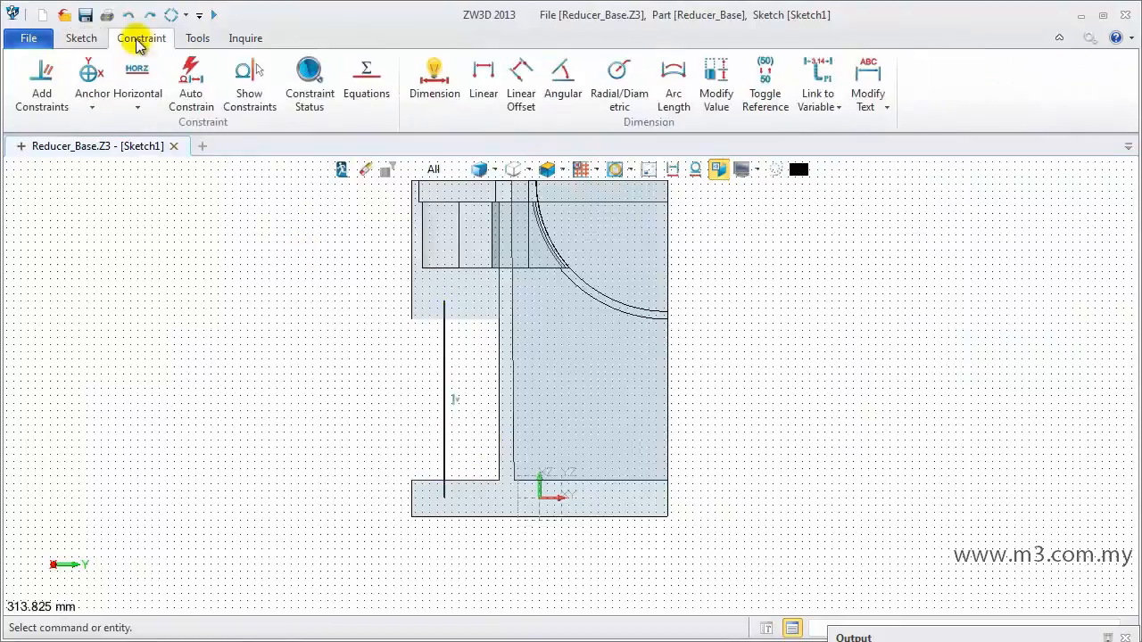
pyautogui.click(483, 78)
pyautogui.click(444, 302)
pyautogui.click(499, 480)
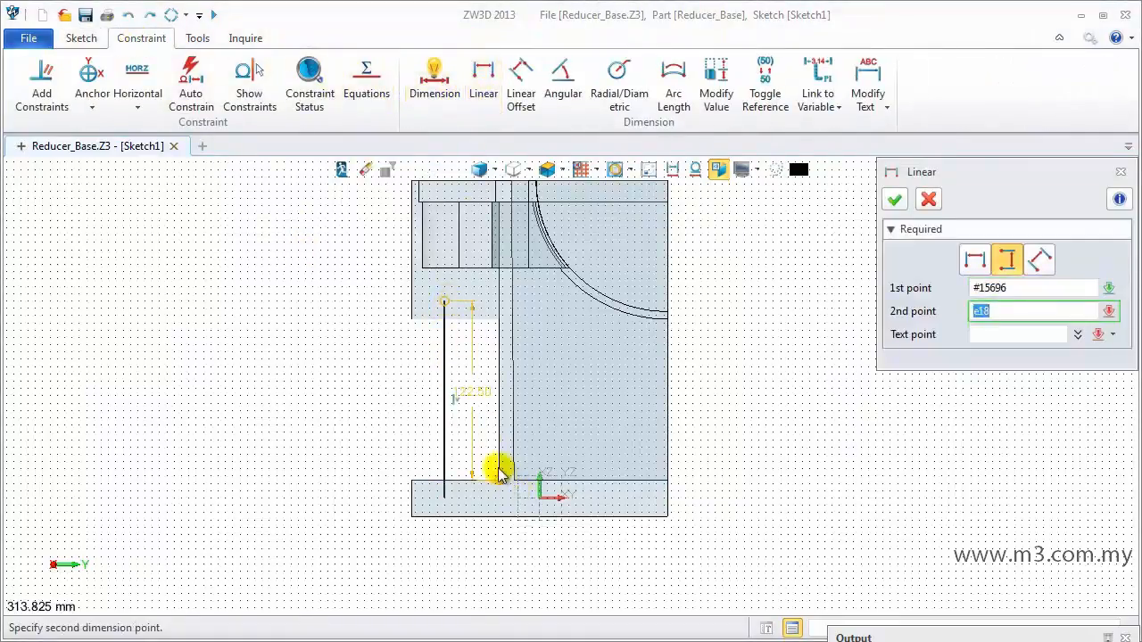
pyautogui.click(971, 264)
pyautogui.click(473, 335)
pyautogui.write('50')
pyautogui.press('Return')
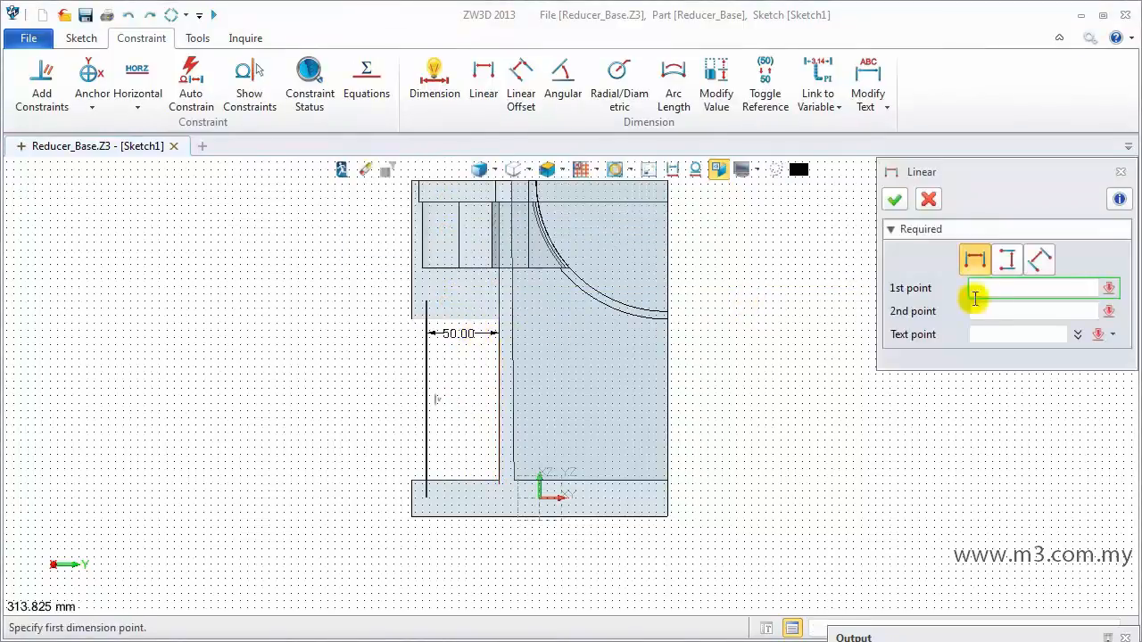
pyautogui.click(894, 199)
pyautogui.rightClick(793, 239)
pyautogui.click(860, 223)
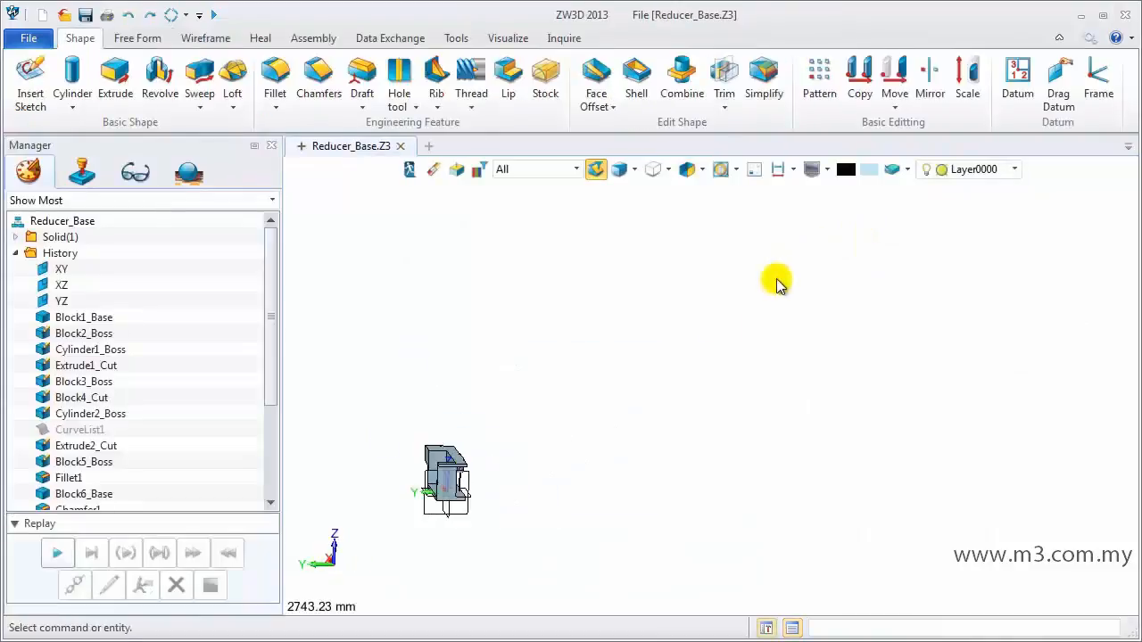
# Create a rib from the sketched line under the large bearing boss, with parallel direction and width on both sides.
pyautogui.scroll(4, 462, 523)
pyautogui.moveTo(529, 531); pyautogui.dragTo(580, 538, button='right')
pyautogui.scroll(1, 505, 533)
pyautogui.scroll(1, 575, 535)
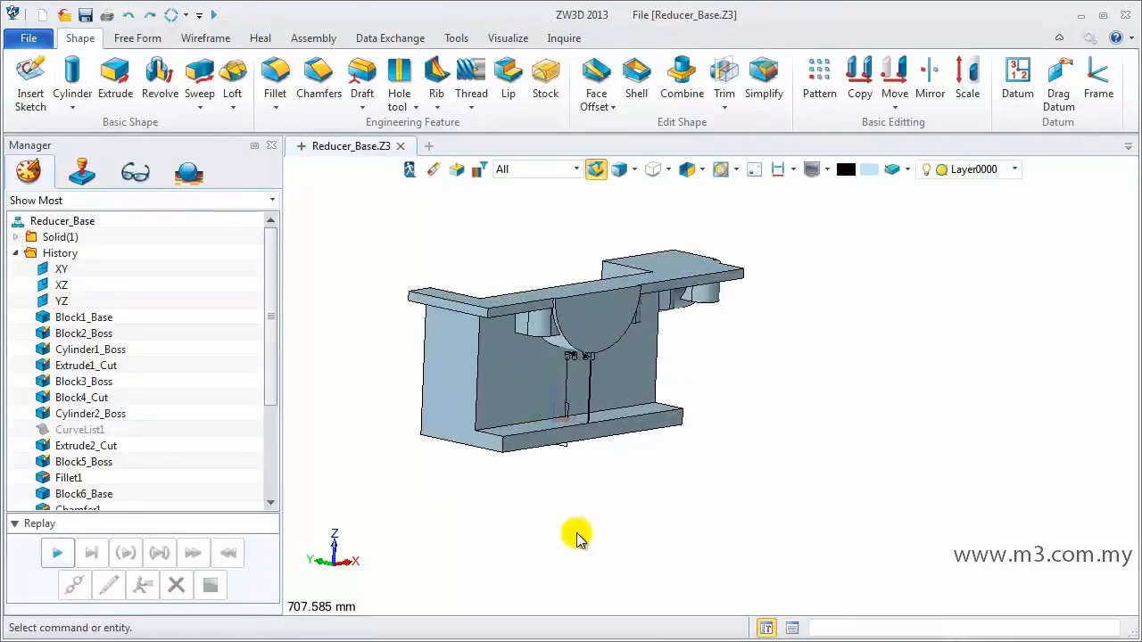
pyautogui.scroll(1, 575, 535)
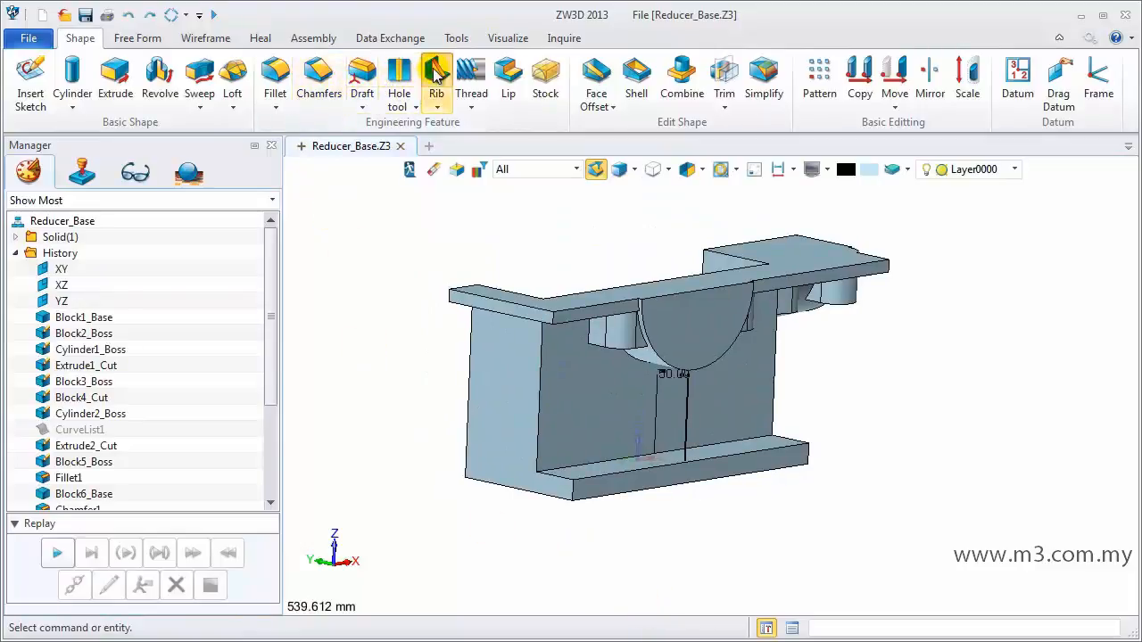
pyautogui.click(436, 78)
pyautogui.middleClick(688, 429)
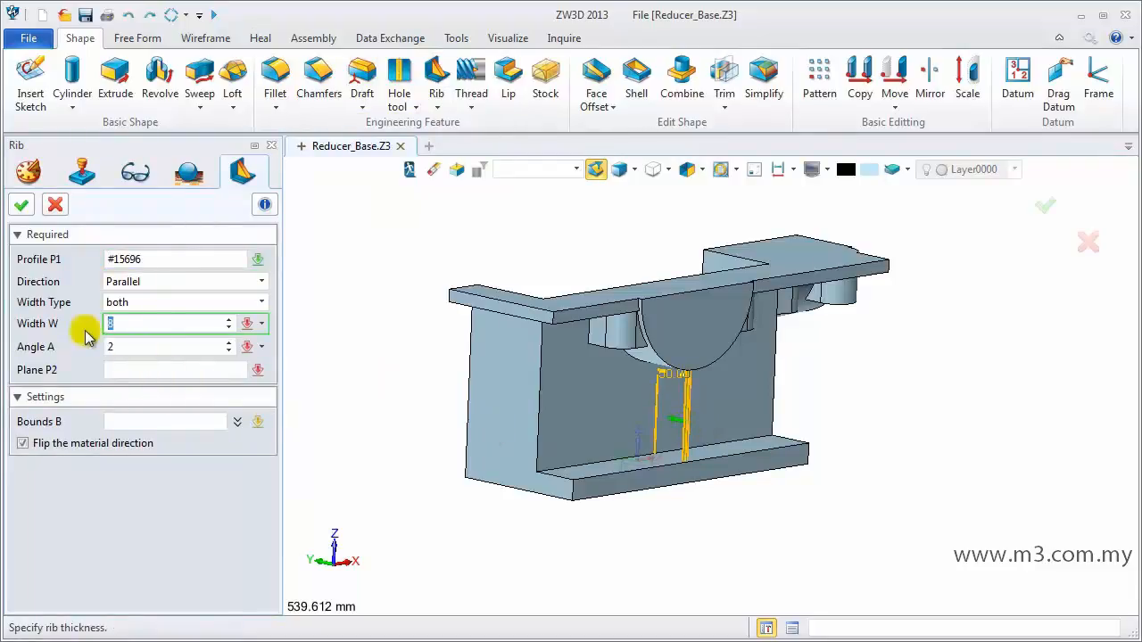
pyautogui.click(116, 346)
pyautogui.press('Return')
pyautogui.click(22, 204)
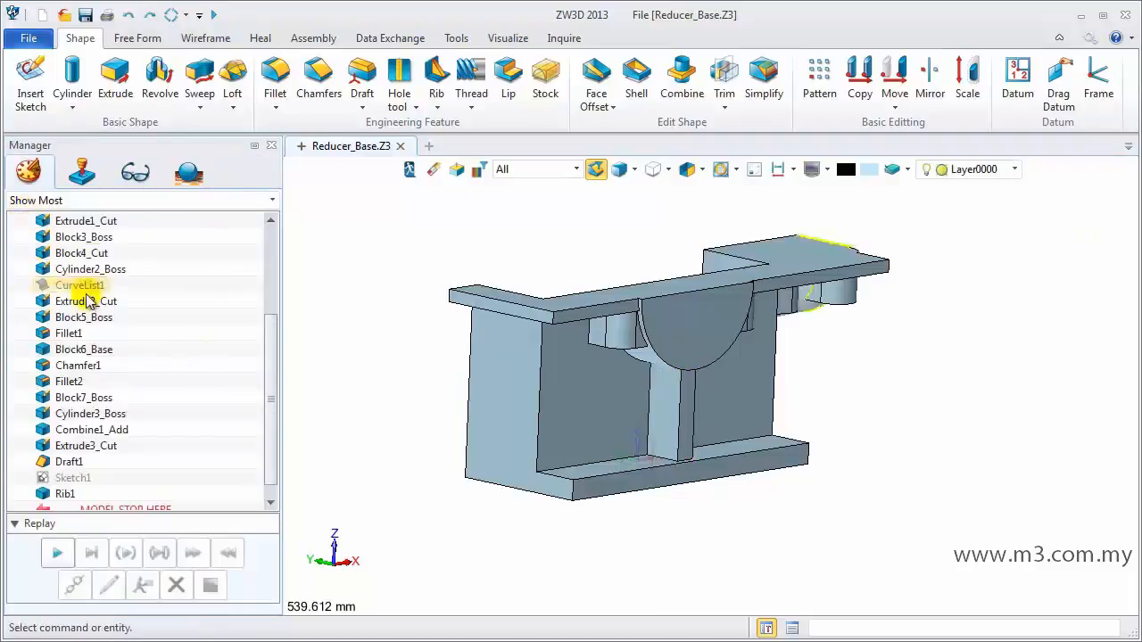
# Draft the four edges where the large bearing boss and the rib meet the side wall by 2° along direction 0,-1,0.
pyautogui.scroll(6, 392, 415)
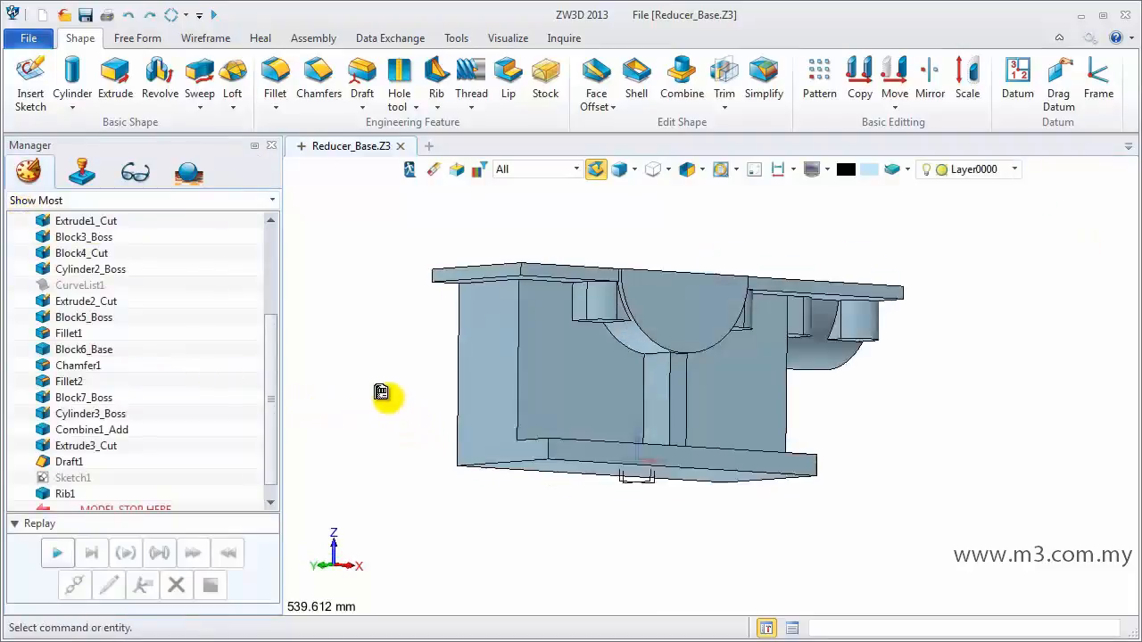
pyautogui.click(605, 319)
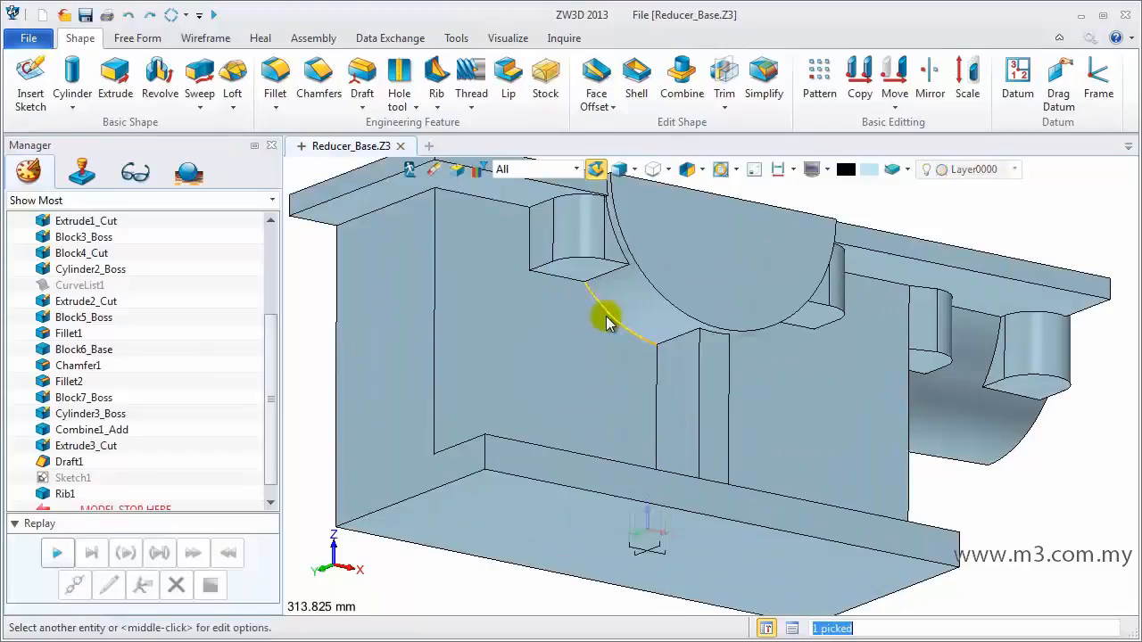
pyautogui.click(657, 373)
pyautogui.moveTo(657, 373)
pyautogui.mouseDown(button='right')
pyautogui.moveTo(606, 375)
pyautogui.moveTo(650, 370)
pyautogui.mouseUp(button='right')
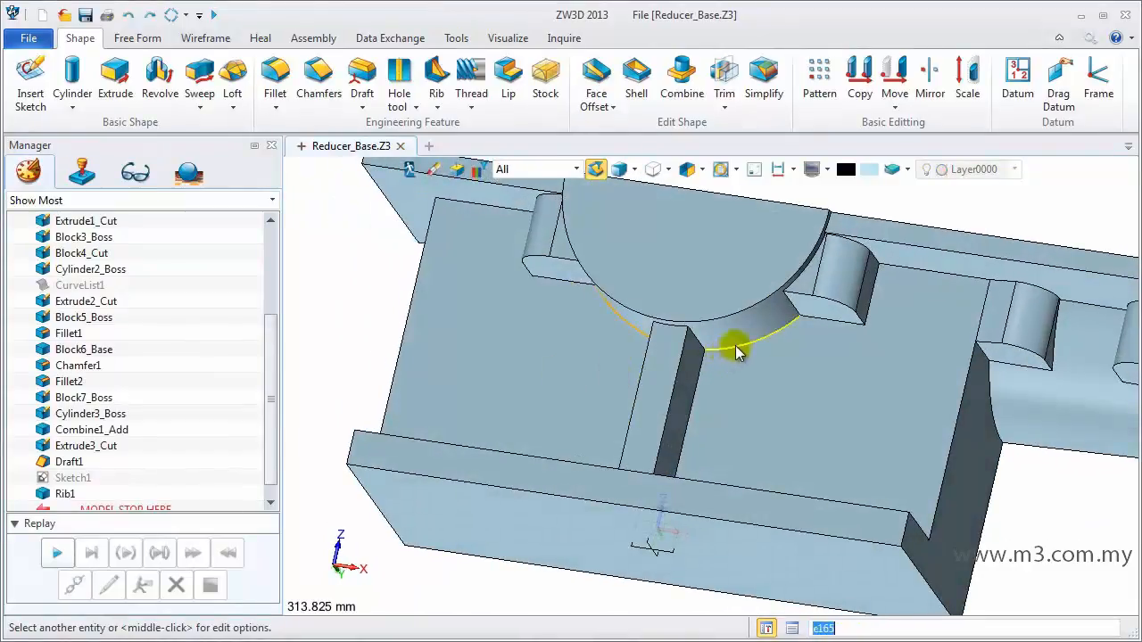
pyautogui.rightClick(701, 373)
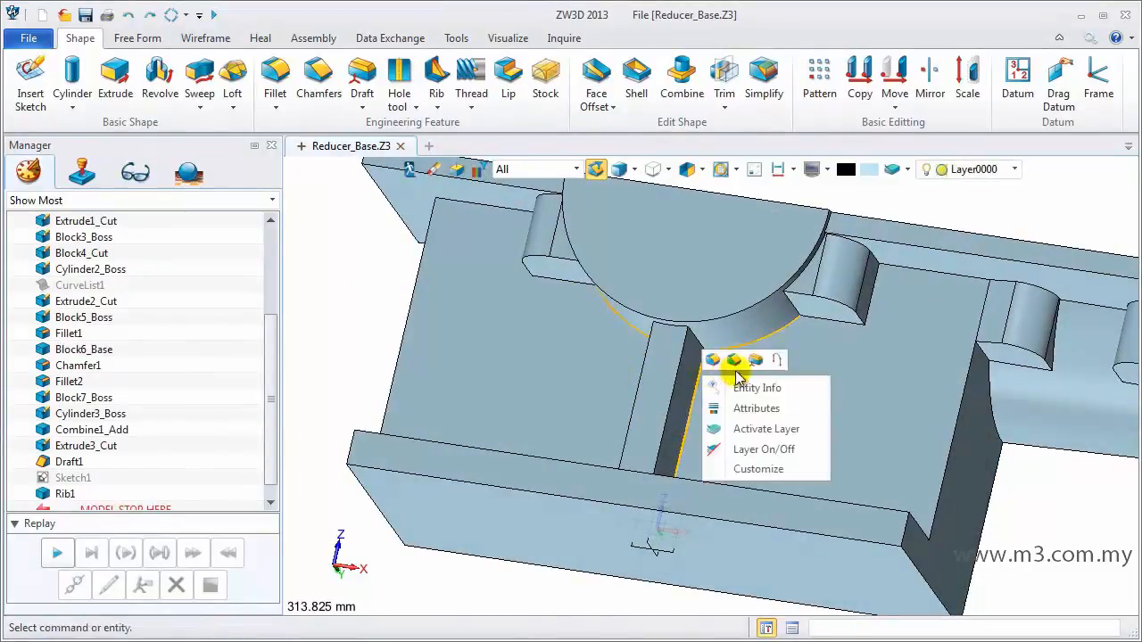
pyautogui.click(751, 362)
pyautogui.click(182, 314)
pyautogui.rightClick(416, 306)
pyautogui.click(462, 401)
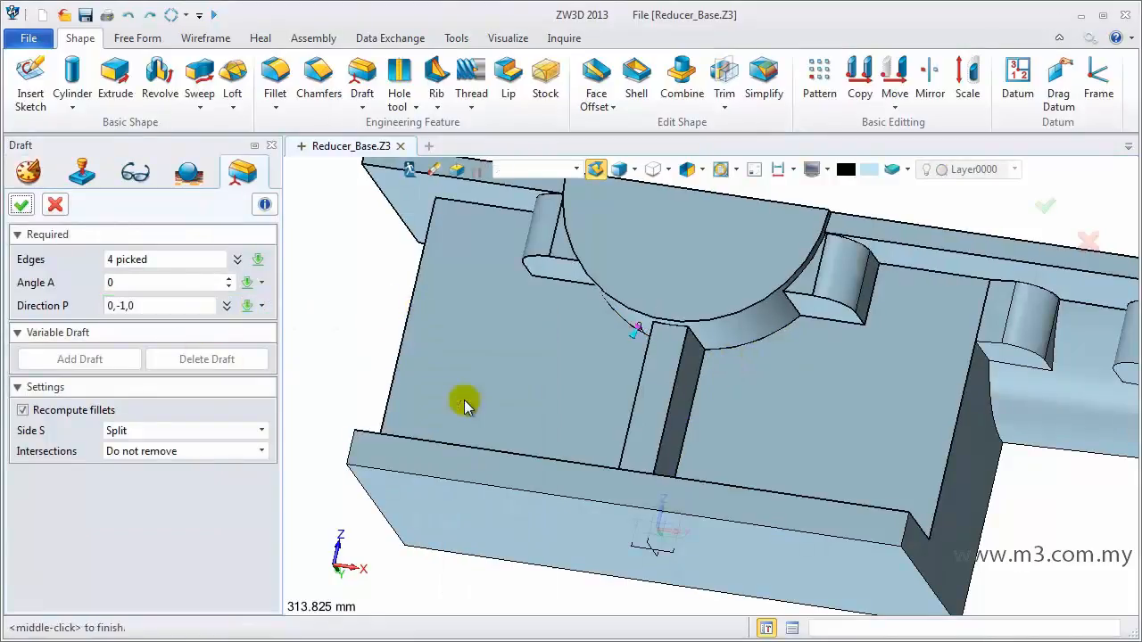
pyautogui.click(109, 283)
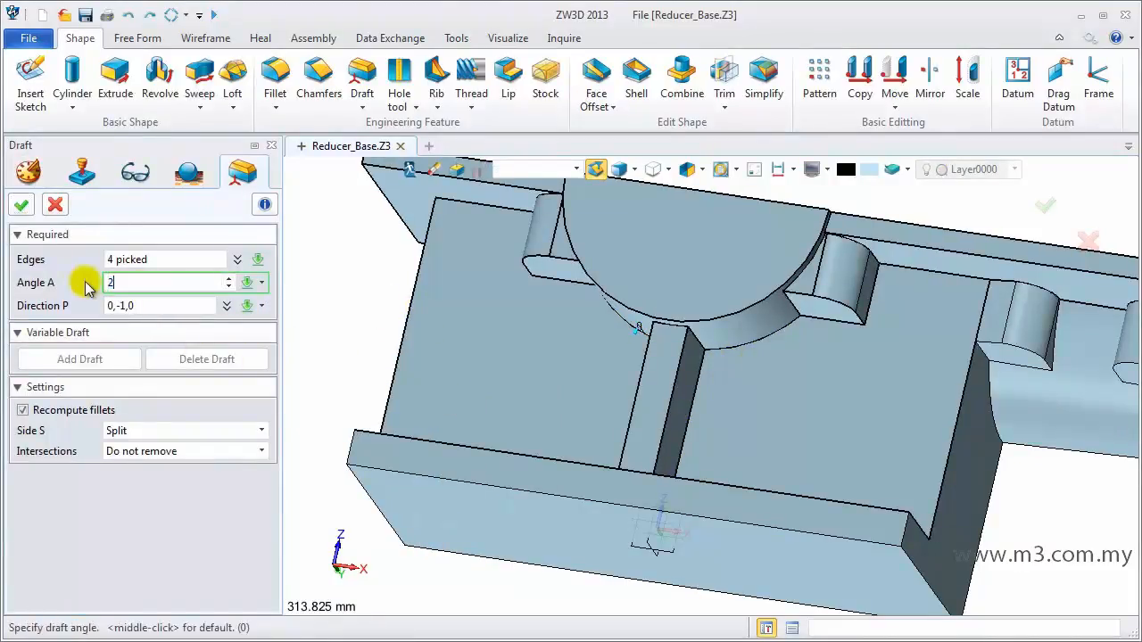
pyautogui.press('Return')
pyautogui.click(22, 206)
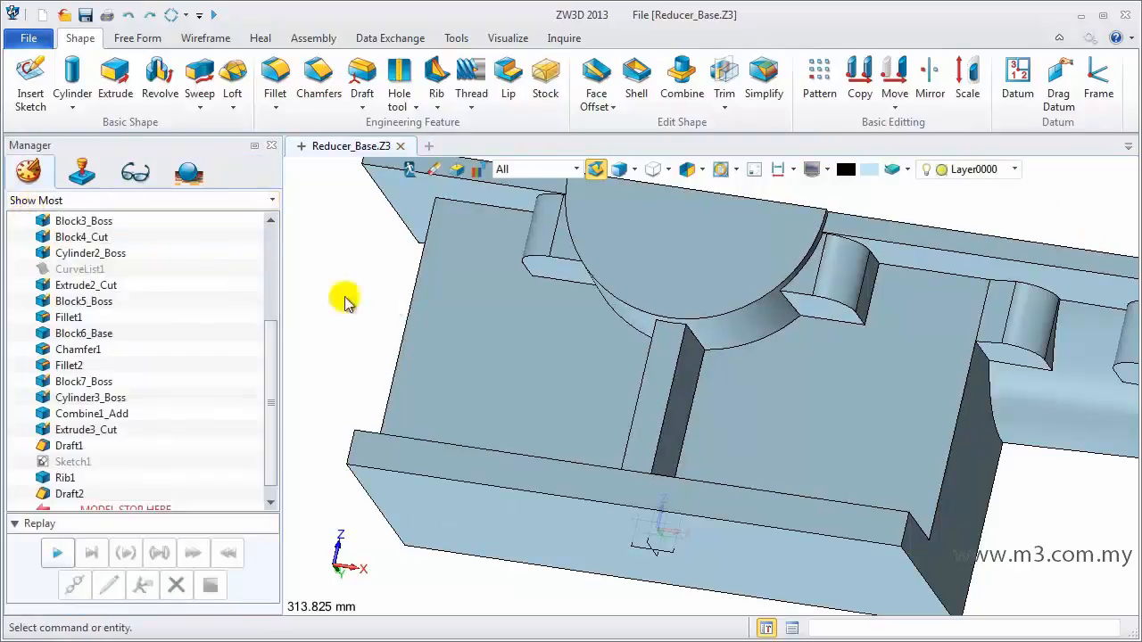
# Start a cylinder cut centred at 0,-87.5,217.5 on the large bearing boss, aligned to the boss's outer end face.
pyautogui.moveTo(306, 299); pyautogui.dragTo(276, 273, button='middle')
pyautogui.click(72, 105)
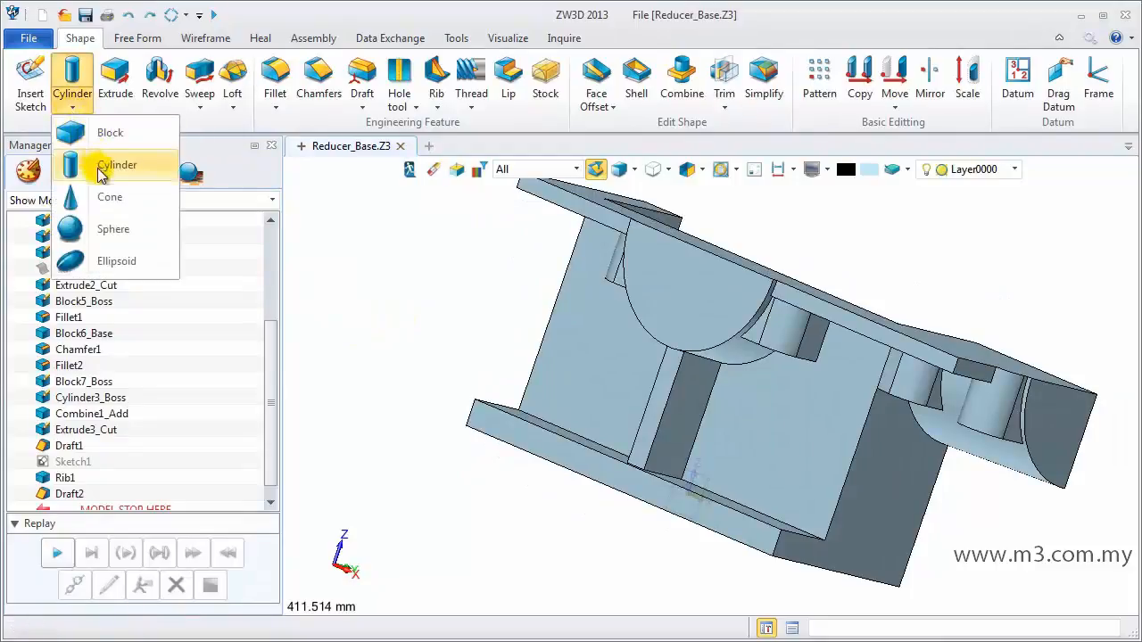
pyautogui.click(98, 163)
pyautogui.rightClick(375, 277)
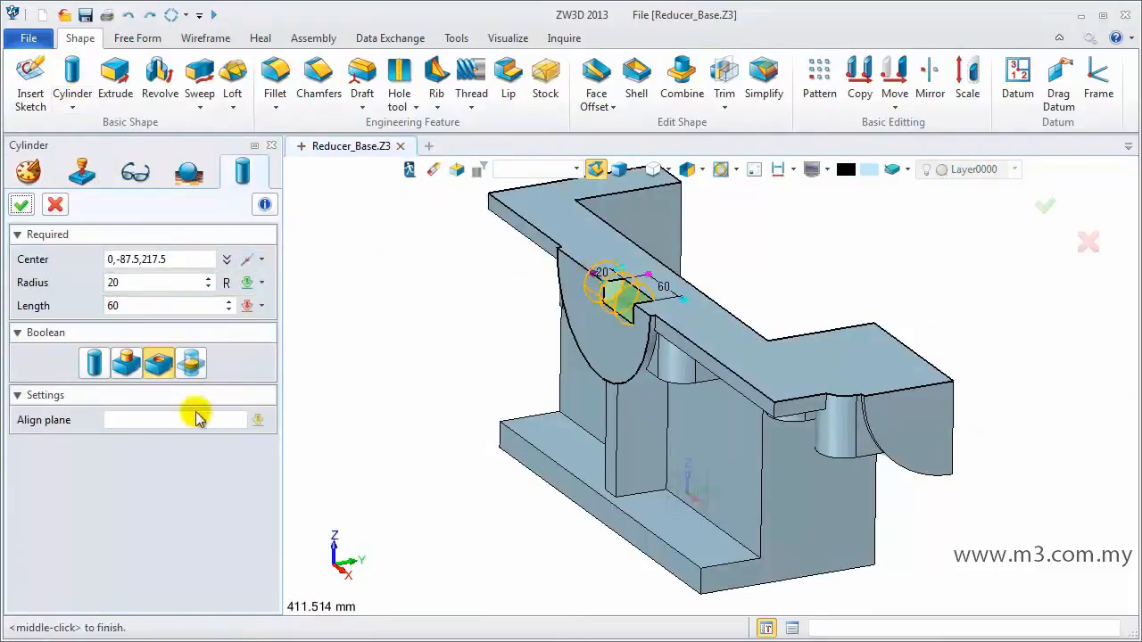
pyautogui.click(198, 419)
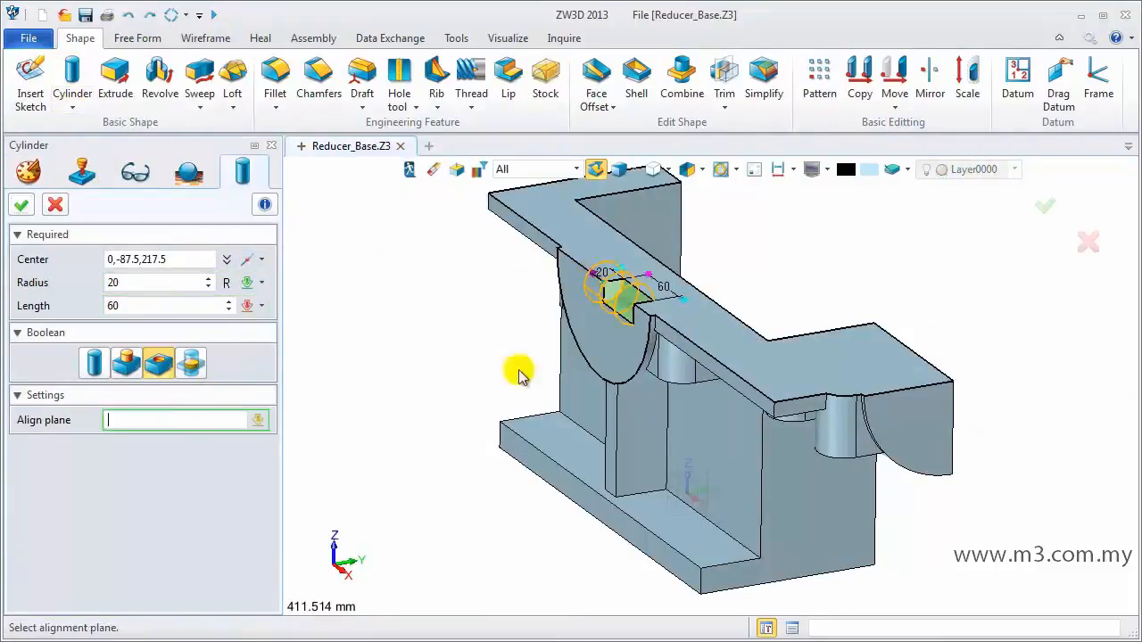
pyautogui.click(599, 337)
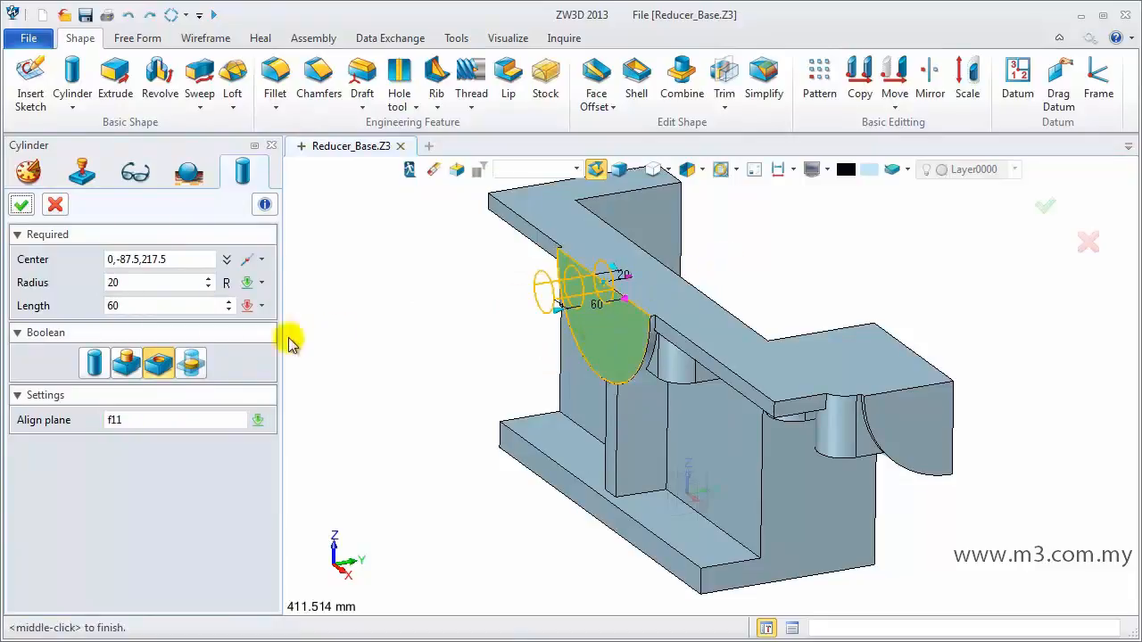
# Set the large boss's cylinder cut to length -90 and radius 70 mm, and create the bearing bore.
pyautogui.moveTo(546, 326); pyautogui.dragTo(719, 296)
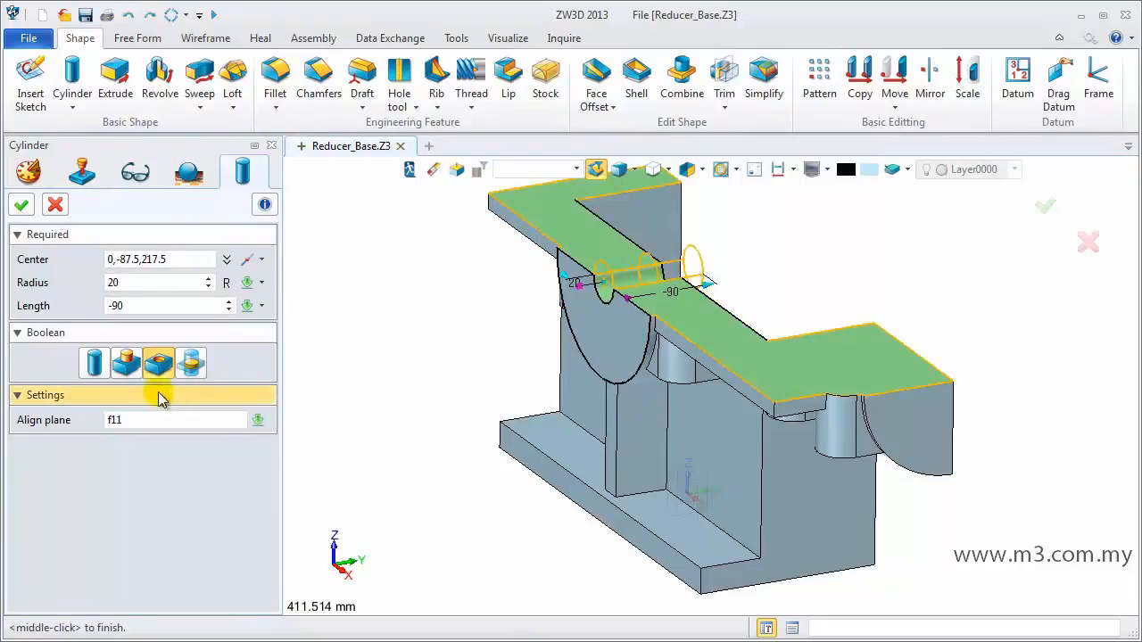
pyautogui.click(134, 283)
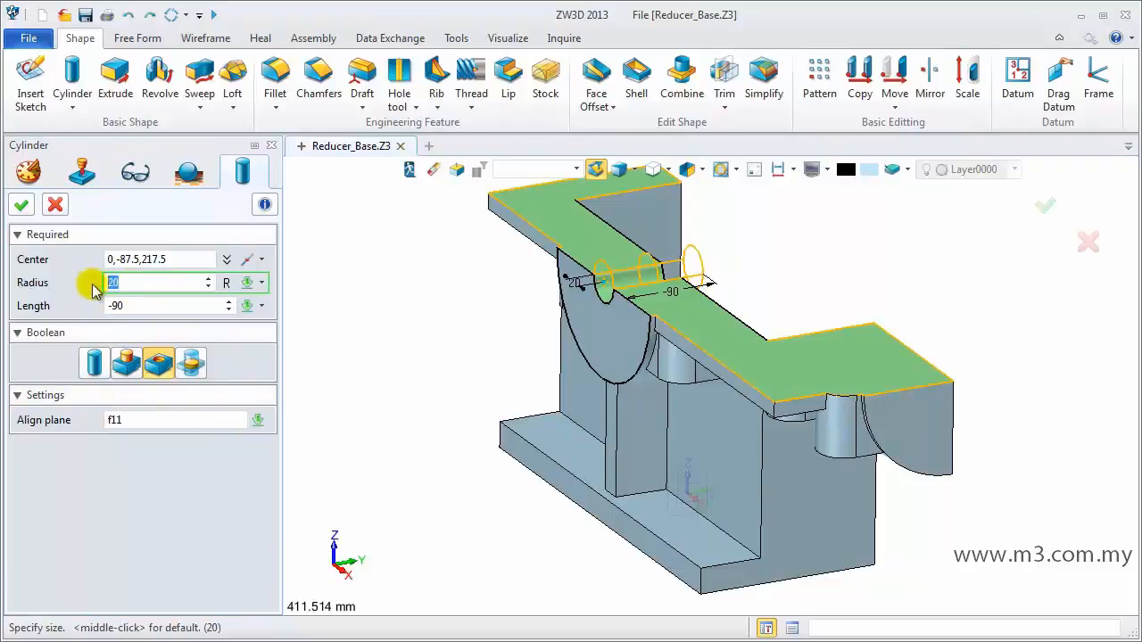
pyautogui.write('70')
pyautogui.press('Return')
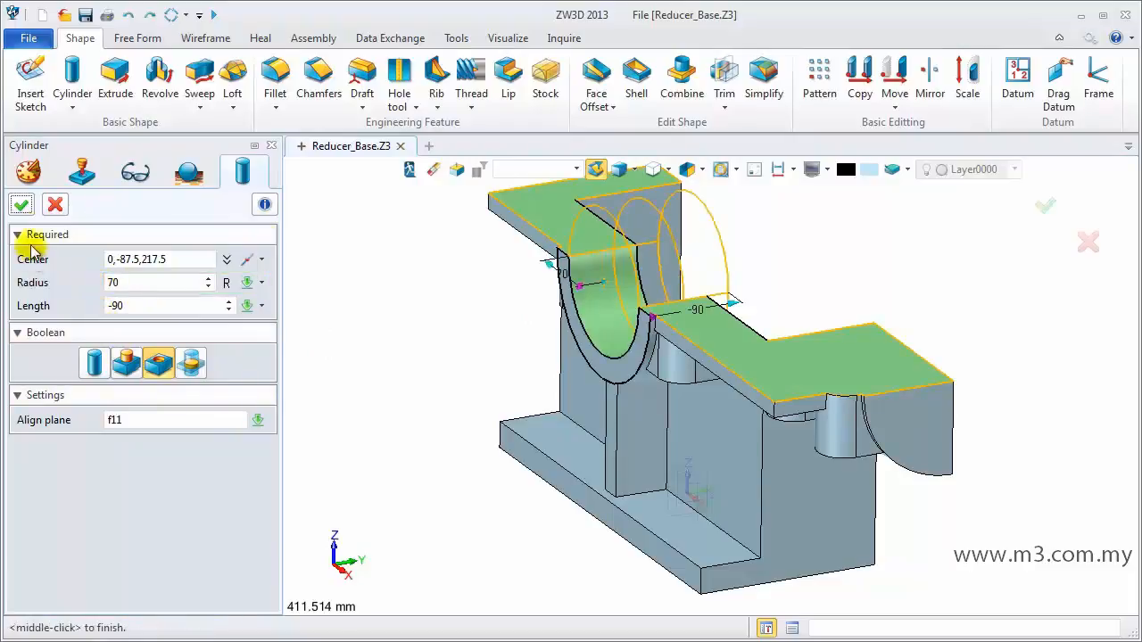
pyautogui.click(22, 205)
# Place a second cylinder at 350,87.5,217.5 with radius 70 mm, aligned to the small bearing boss's end face.
pyautogui.moveTo(473, 402); pyautogui.dragTo(515, 421, button='middle')
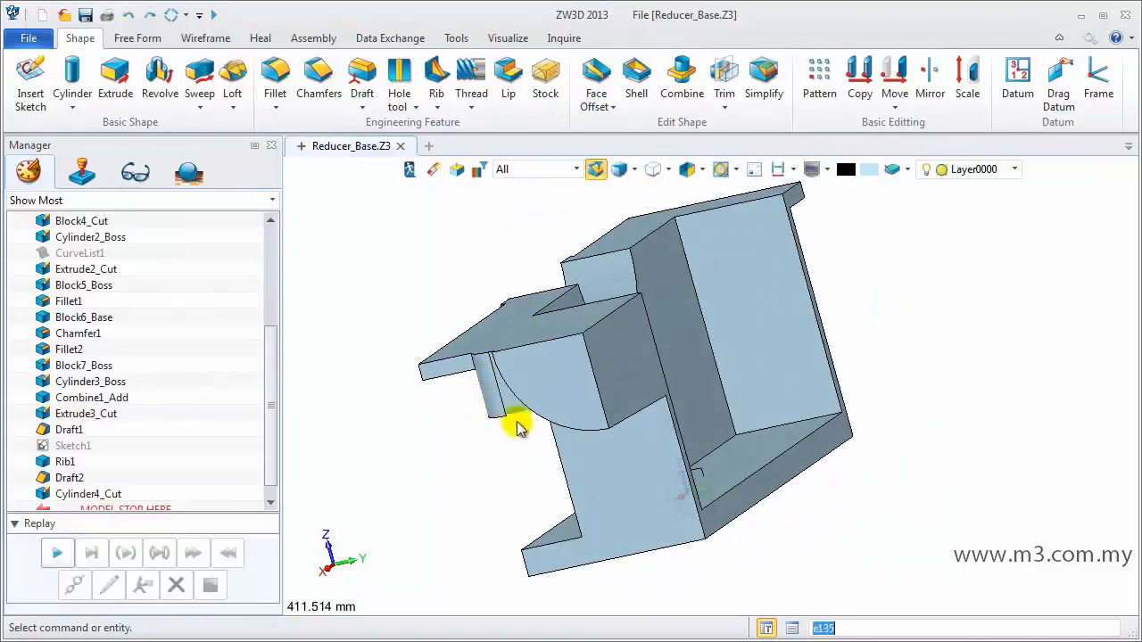
pyautogui.click(73, 85)
pyautogui.click(160, 420)
pyautogui.click(553, 356)
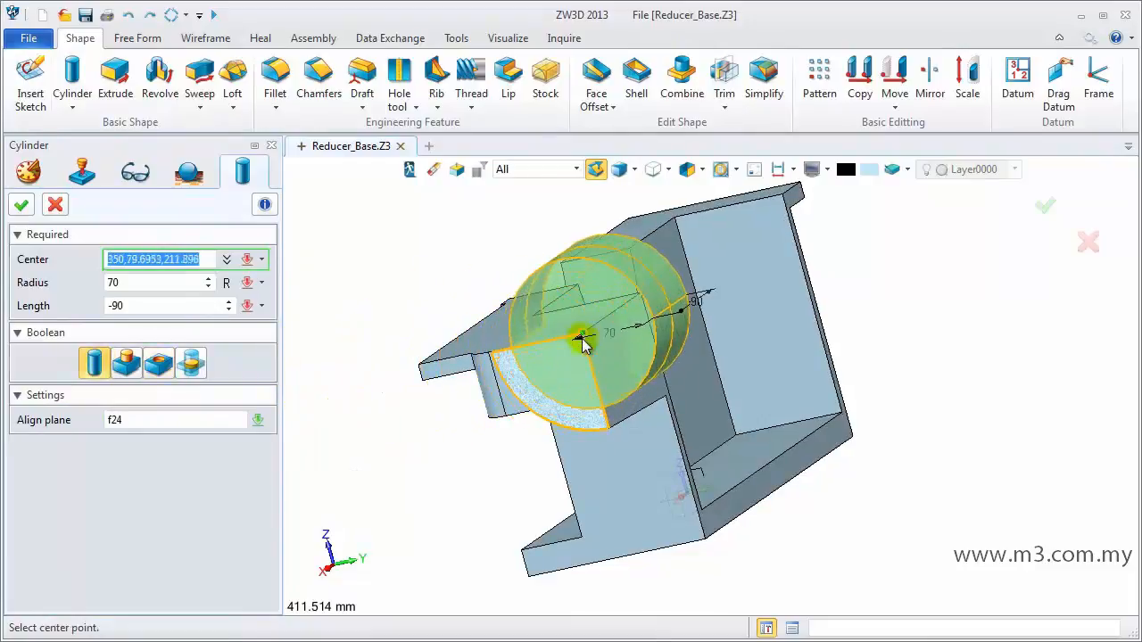
pyautogui.click(578, 335)
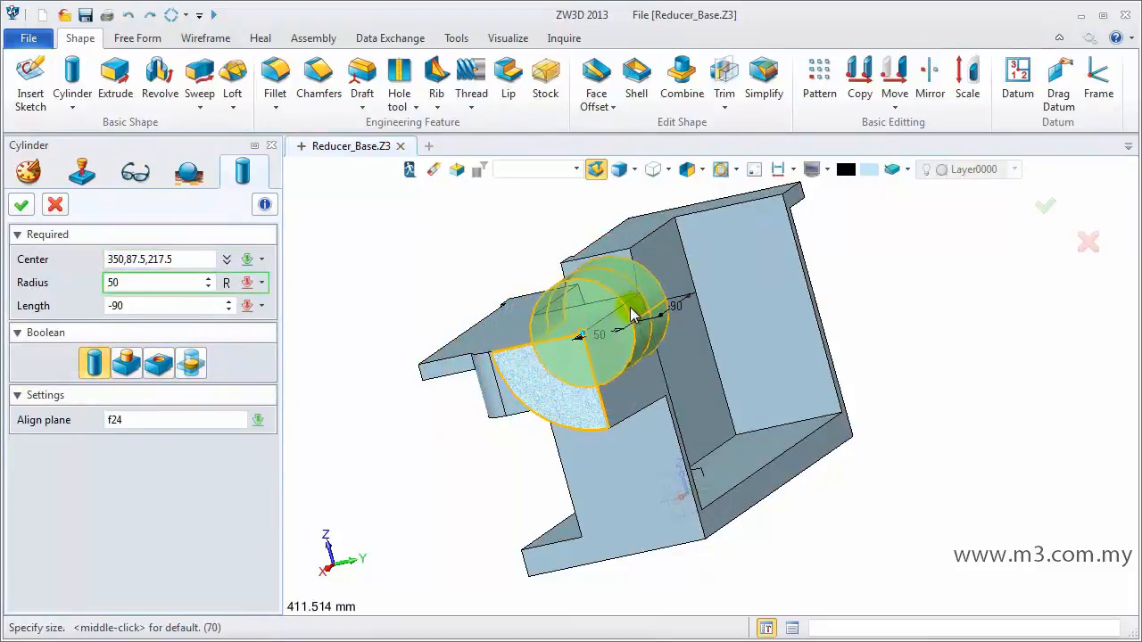
pyautogui.click(632, 312)
pyautogui.click(156, 284)
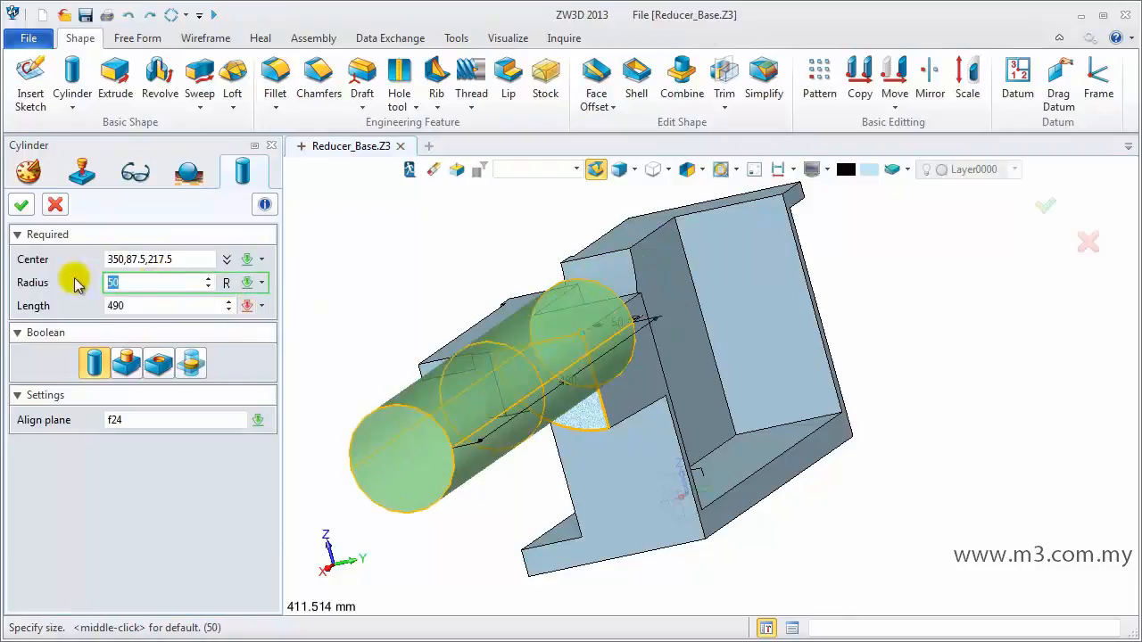
pyautogui.press('Return')
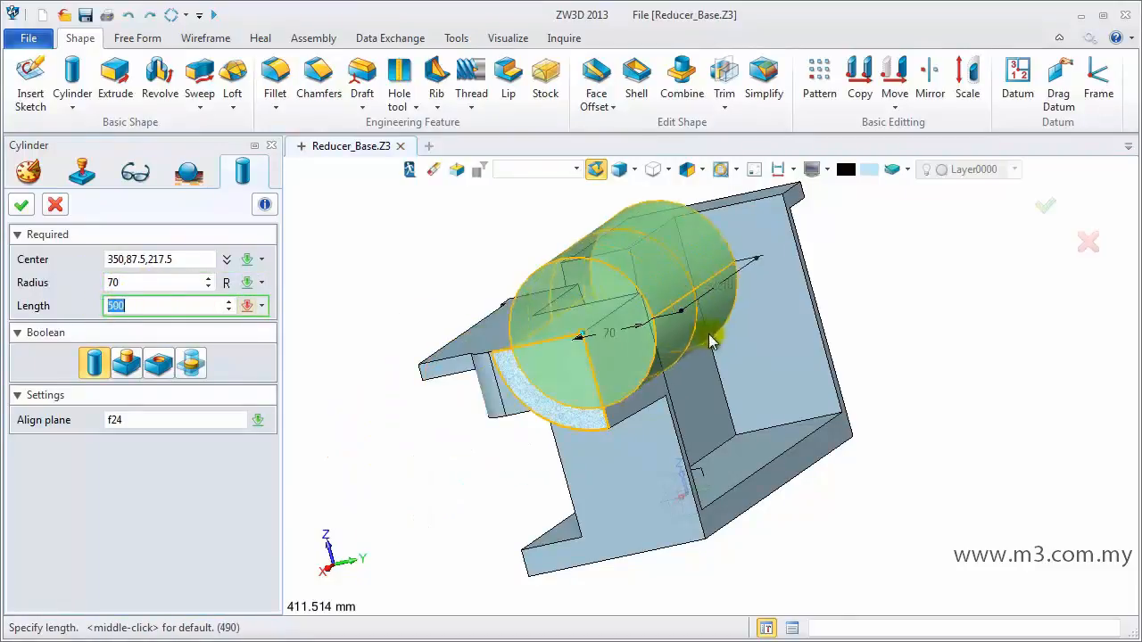
# Subtract the cylinder from the small bearing boss with a length of -170 so the bore passes through the wall.
pyautogui.click(661, 349)
pyautogui.moveTo(509, 367); pyautogui.dragTo(214, 351, button='right')
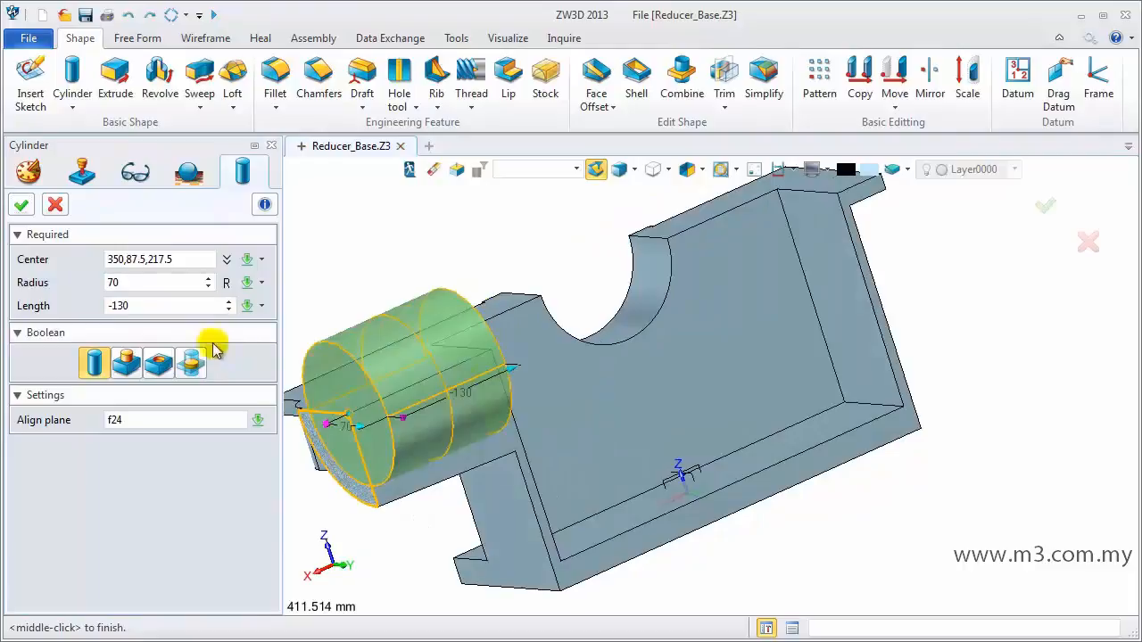
pyautogui.click(161, 366)
pyautogui.moveTo(395, 383); pyautogui.dragTo(406, 357, button='right')
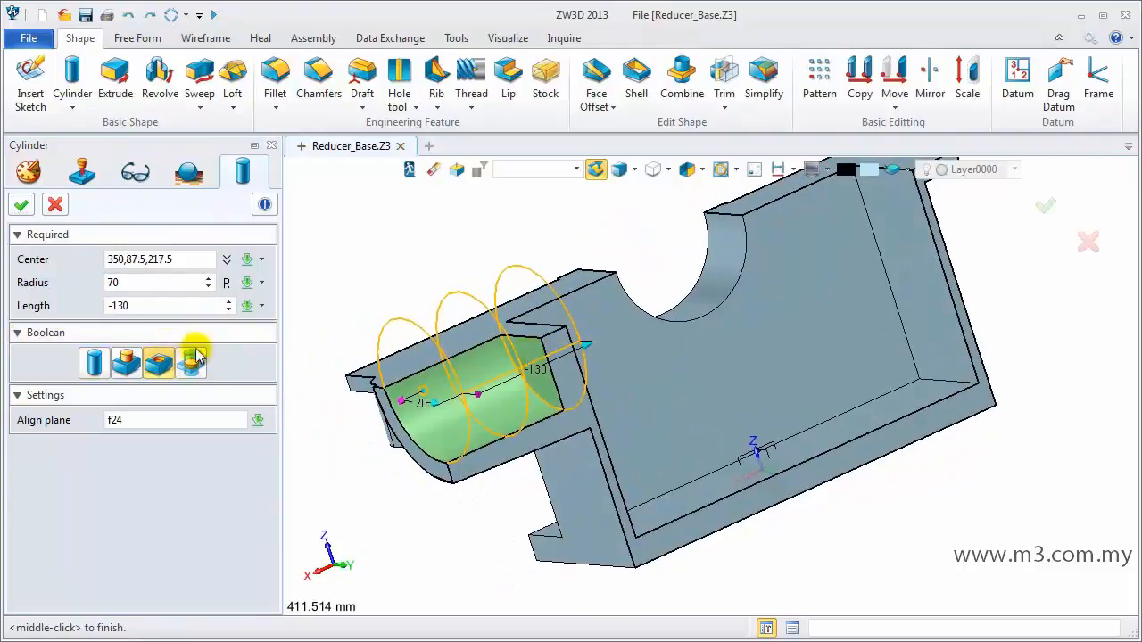
pyautogui.moveTo(575, 357); pyautogui.dragTo(629, 344)
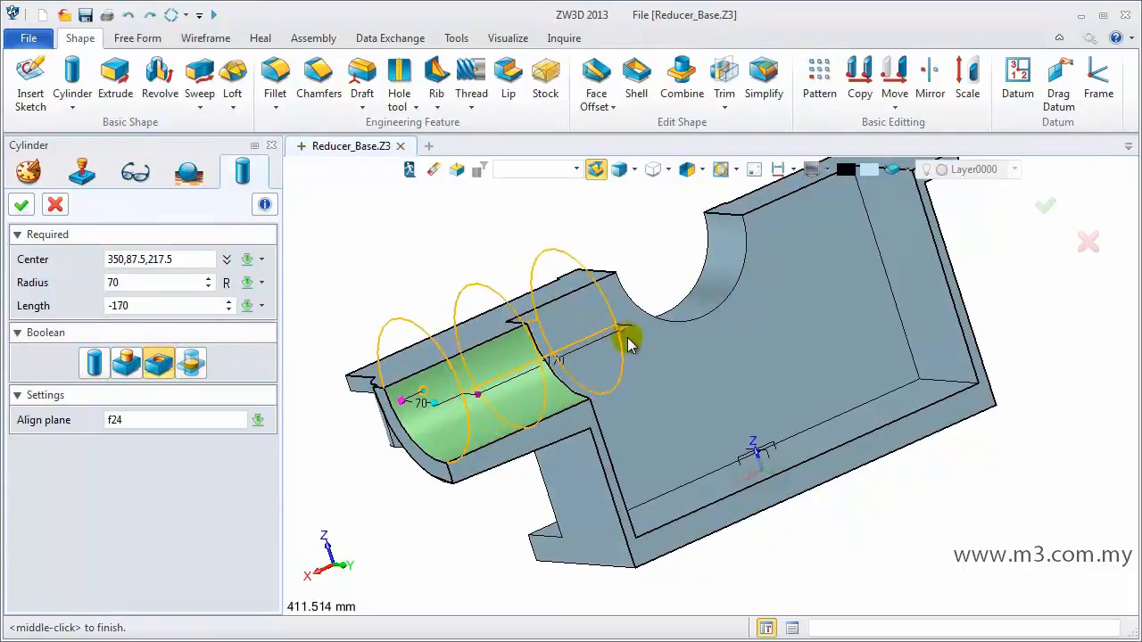
pyautogui.click(23, 206)
# Start an asymmetric chamfer on the upper flange's vertical corner edge beside the large bearing boss.
pyautogui.moveTo(399, 298); pyautogui.dragTo(545, 312, button='right')
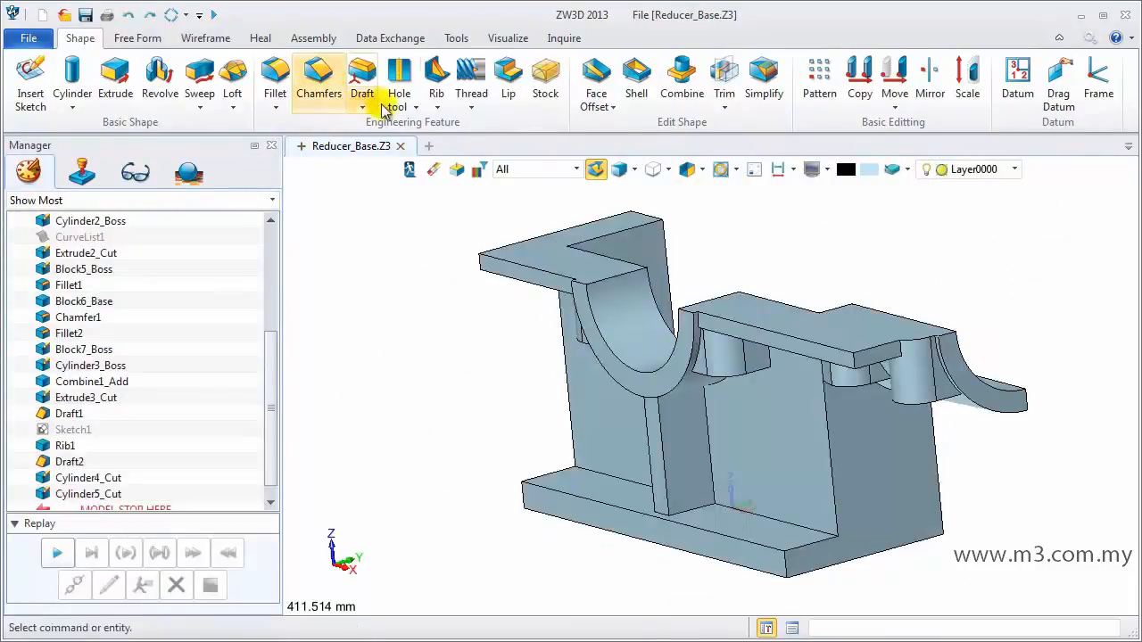
pyautogui.click(319, 76)
pyautogui.scroll(5, 522, 319)
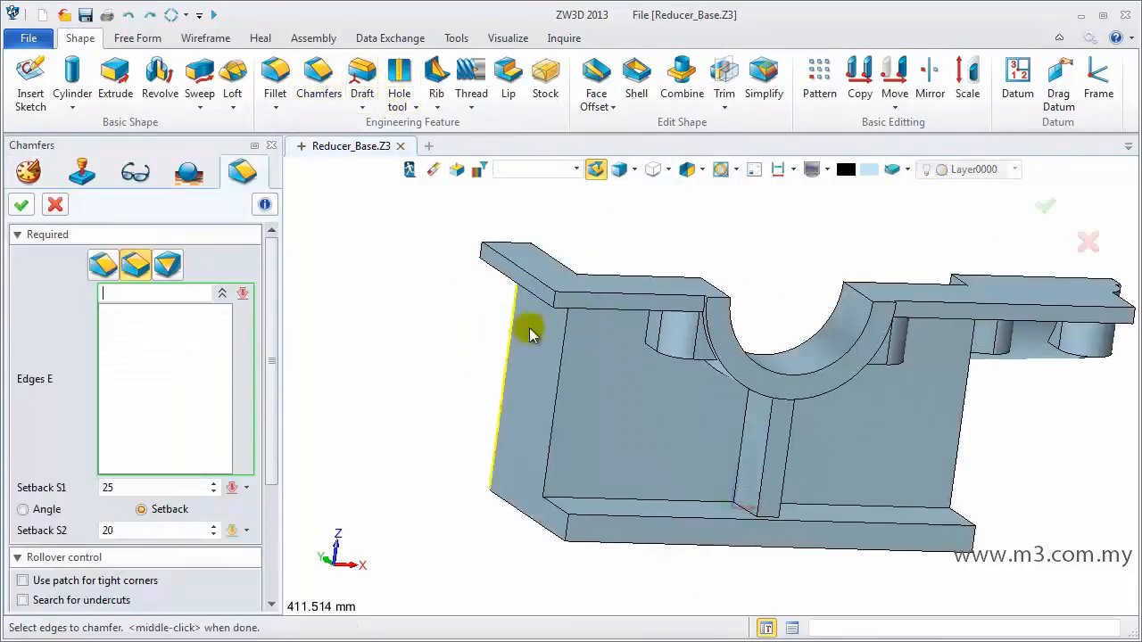
pyautogui.click(546, 297)
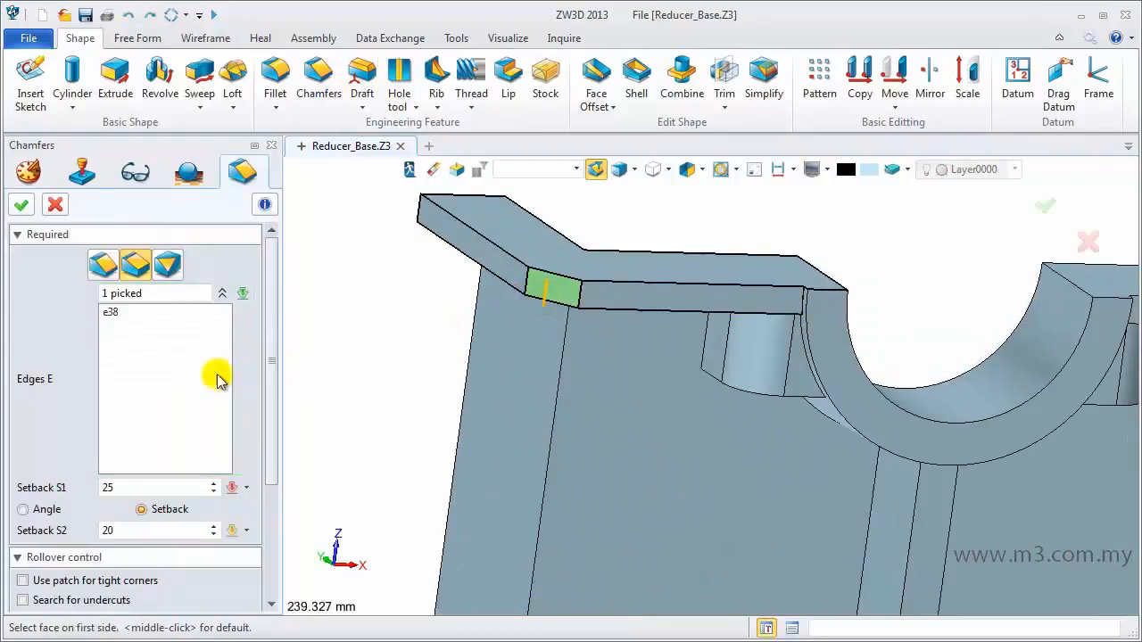
pyautogui.click(604, 295)
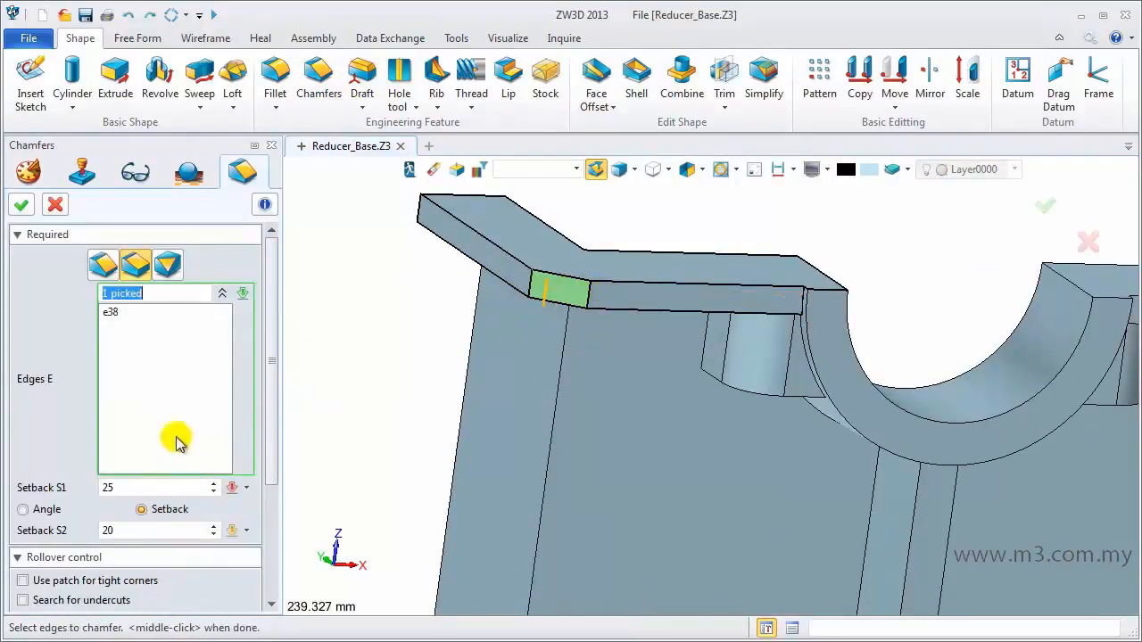
# Define the flange chamfer by angle, with setback S1 130 mm and angle A 10°.
pyautogui.click(78, 510)
pyautogui.click(119, 488)
pyautogui.click(130, 532)
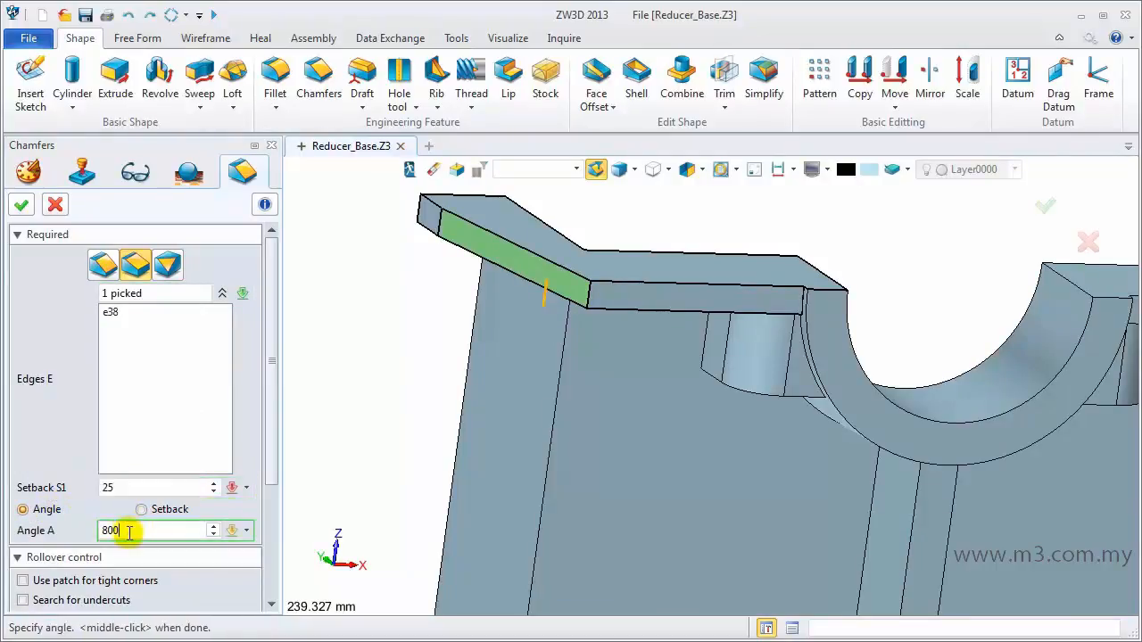
pyautogui.moveTo(126, 489); pyautogui.dragTo(97, 495)
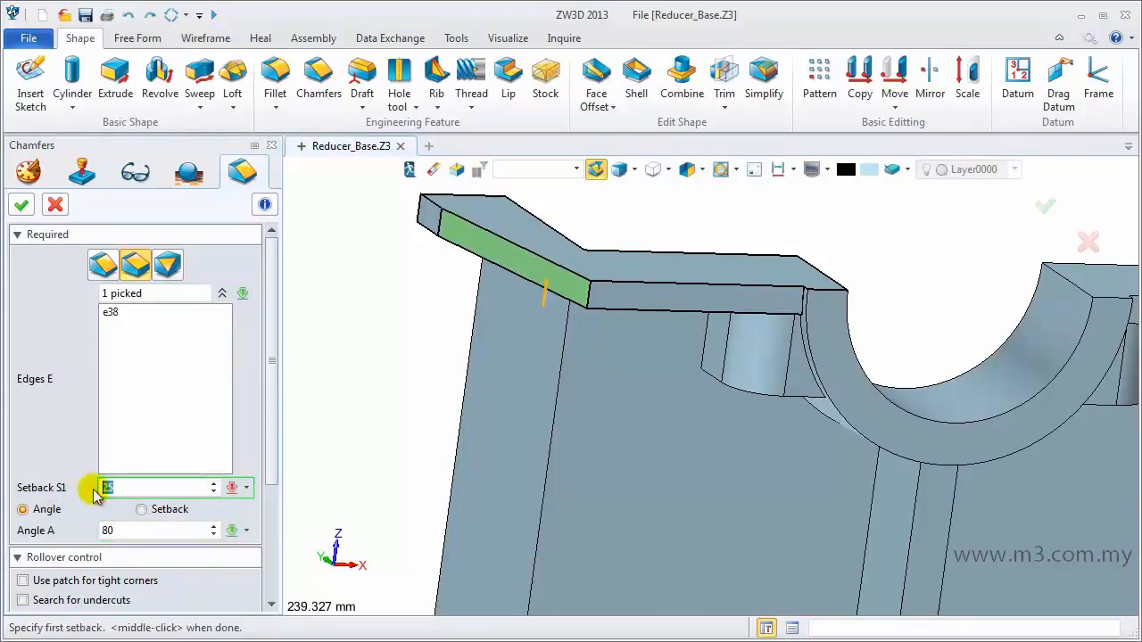
pyautogui.write('130')
pyautogui.press('Tab')
pyautogui.click(139, 487)
pyautogui.press('Tab')
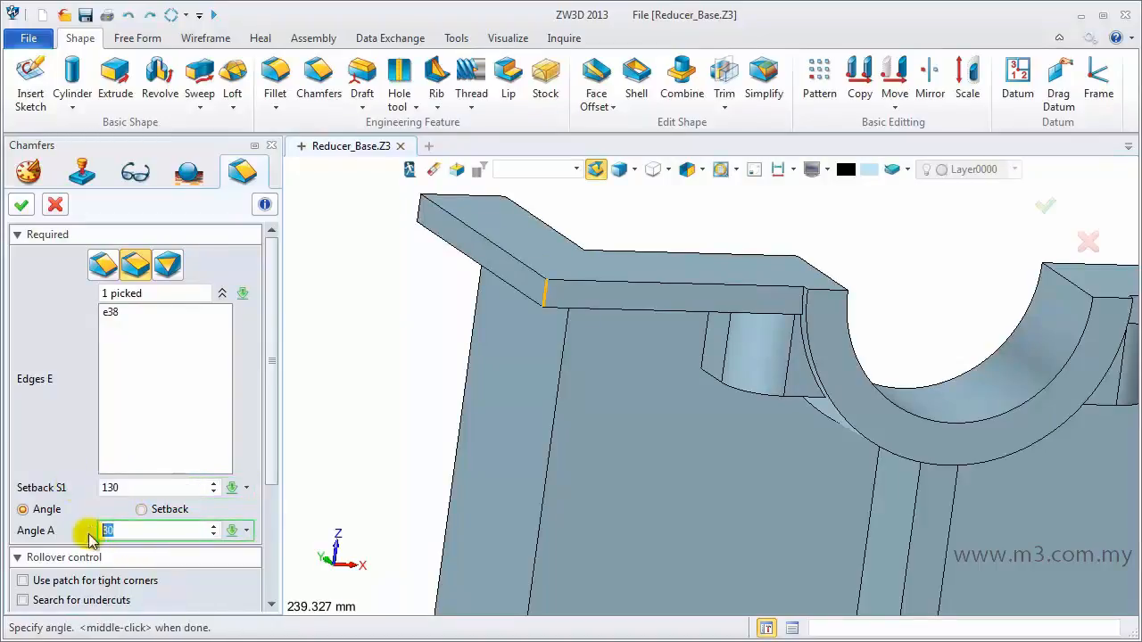
pyautogui.press('Return')
# Add the upper flange's vertical corner edge at the small boss end and apply the chamfer.
pyautogui.moveTo(419, 392); pyautogui.dragTo(329, 384, button='right')
pyautogui.scroll(-3, 396, 372)
pyautogui.click(191, 326)
pyautogui.click(965, 337)
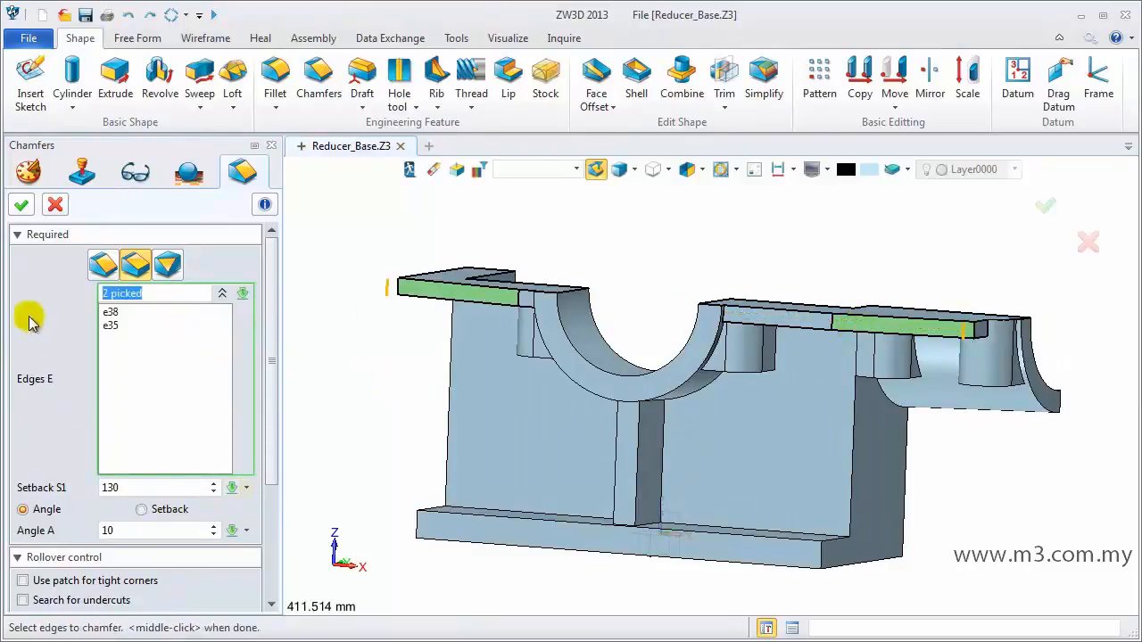
pyautogui.click(21, 205)
# Set up a 50 mm radius fillet on the two outer vertical corner edges of the chamfered upper flange.
pyautogui.moveTo(390, 409); pyautogui.dragTo(878, 412, button='right')
pyautogui.scroll(5, 906, 343)
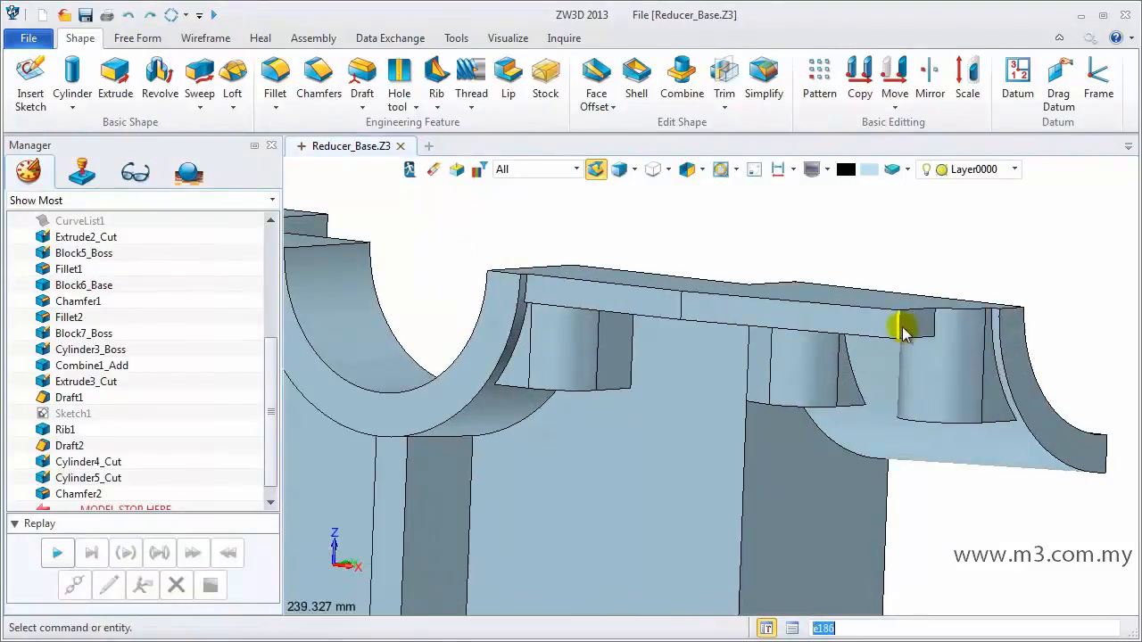
pyautogui.click(896, 325)
pyautogui.scroll(-7, 896, 323)
pyautogui.moveTo(649, 390); pyautogui.dragTo(579, 345, button='right')
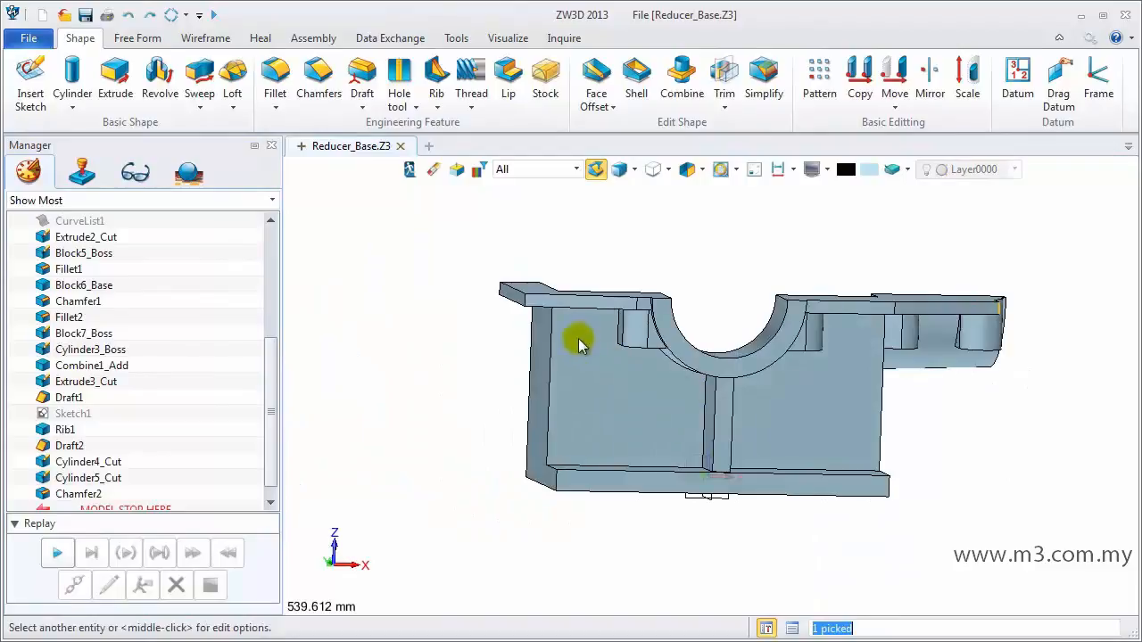
pyautogui.click(526, 308)
pyautogui.middleClick(482, 323)
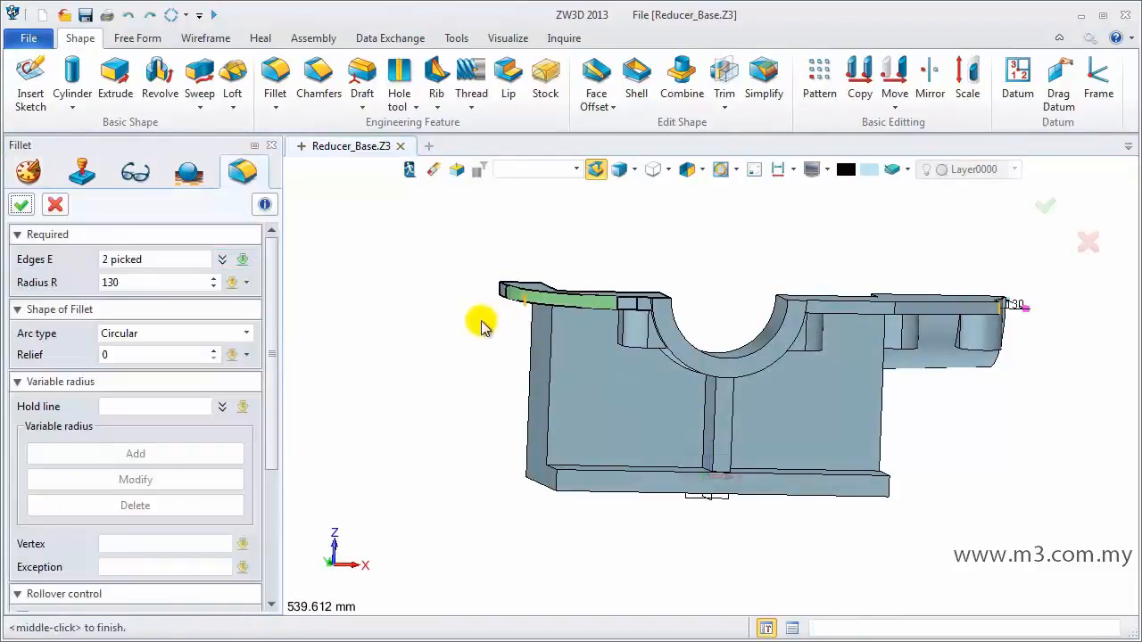
pyautogui.click(161, 282)
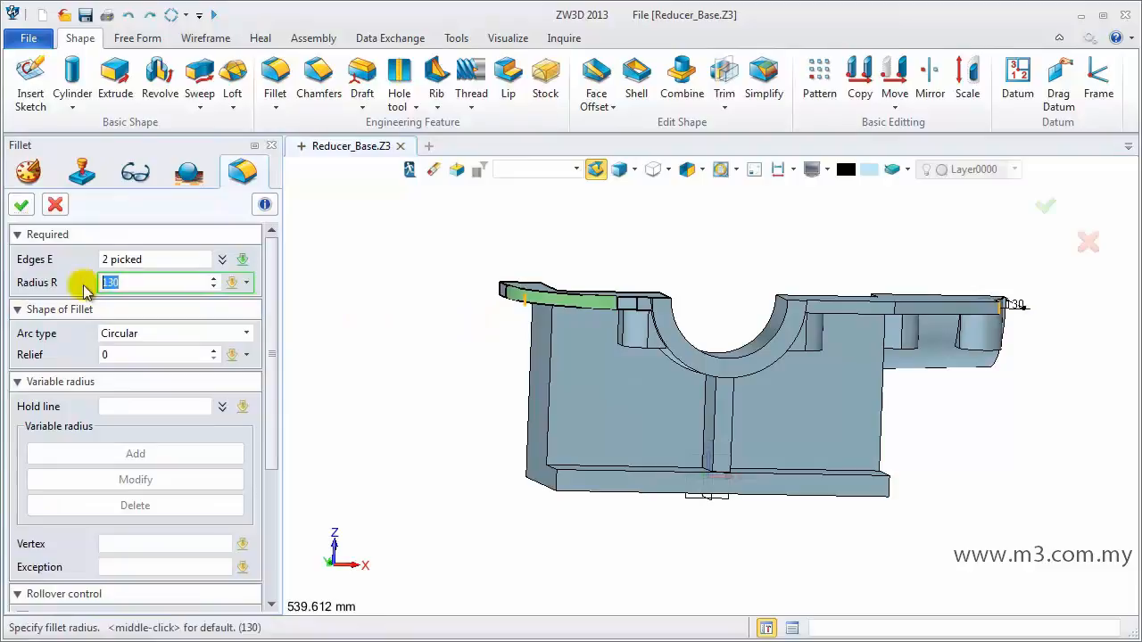
pyautogui.press('Return')
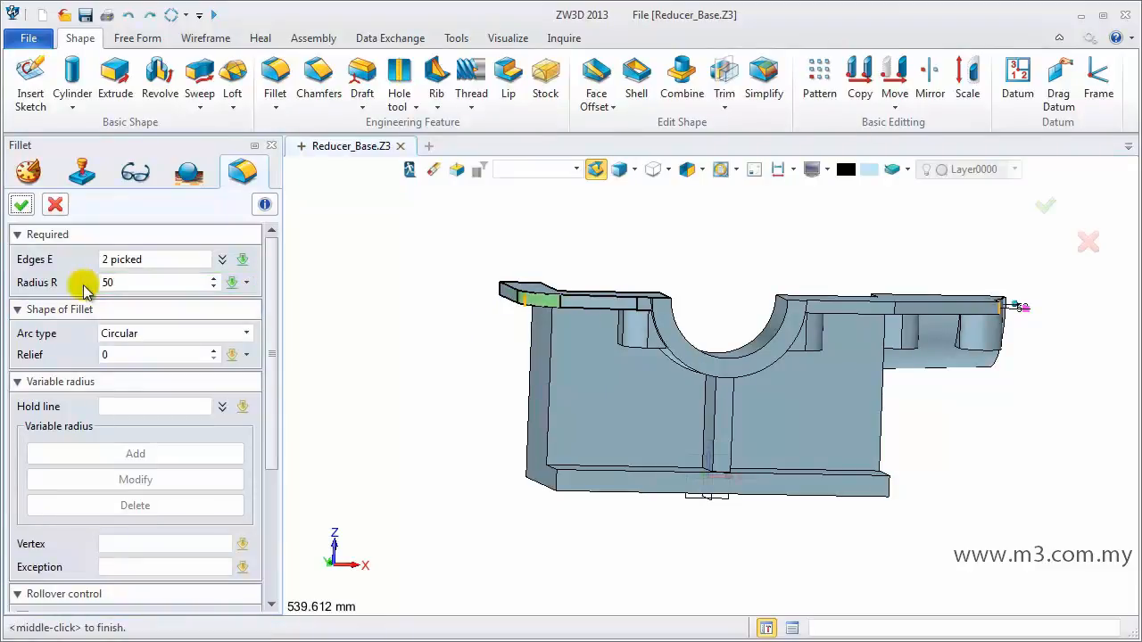
pyautogui.moveTo(732, 402); pyautogui.dragTo(658, 407, button='right')
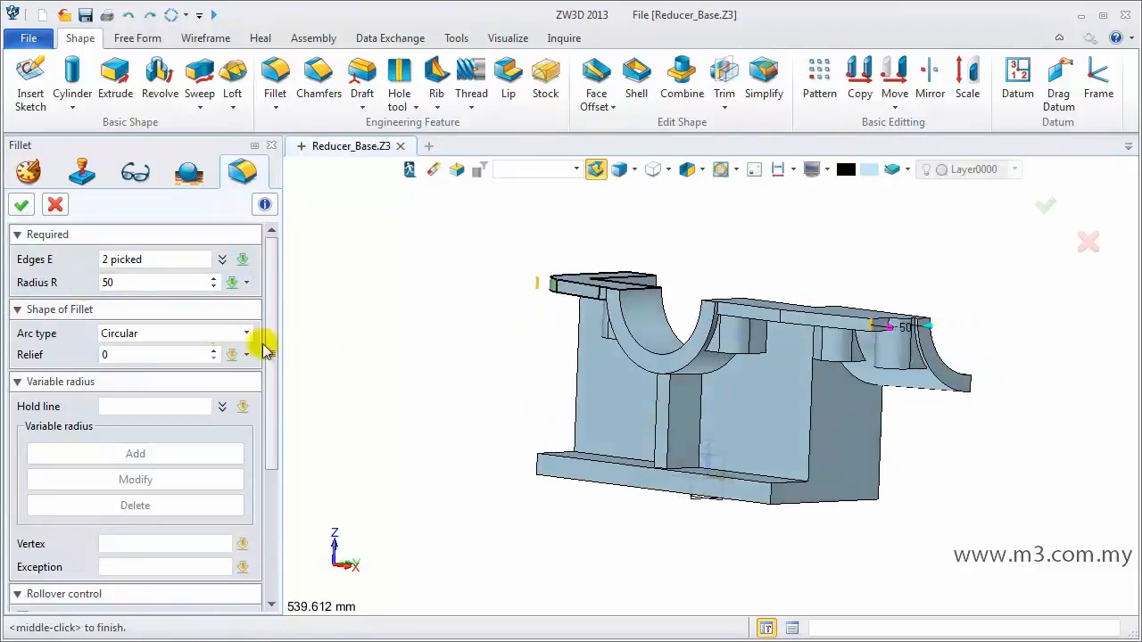
# Try a 30 mm radius for the flange corner fillets, turn on Hold fillet to edge, and re-enter the radius before applying.
pyautogui.click(134, 283)
pyautogui.write('30')
pyautogui.scroll(-4, 268, 481)
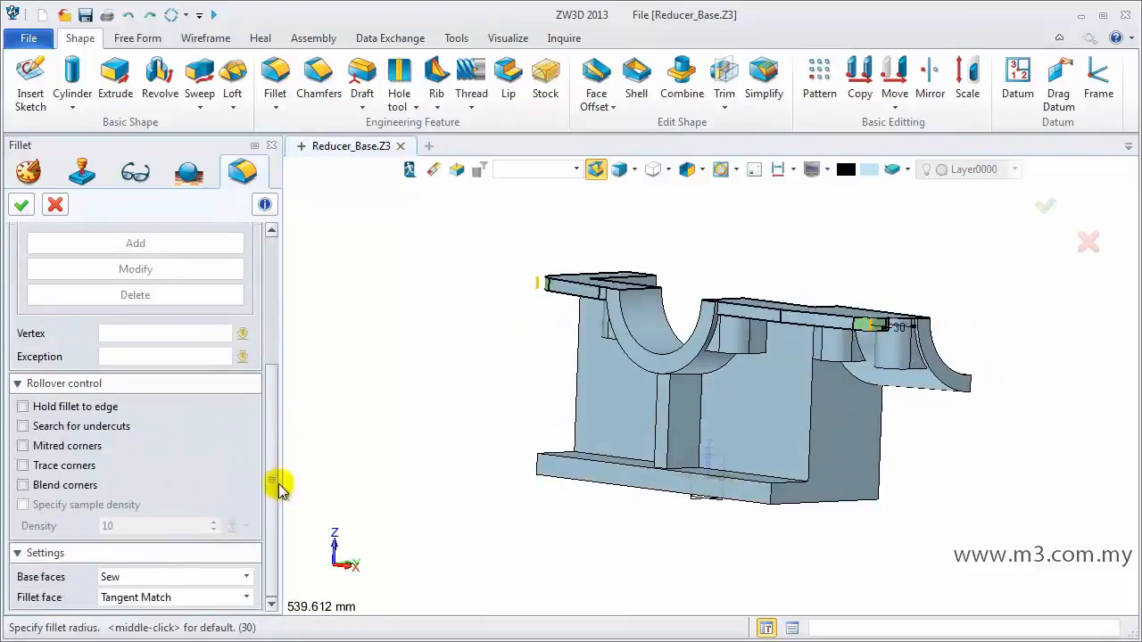
pyautogui.click(48, 408)
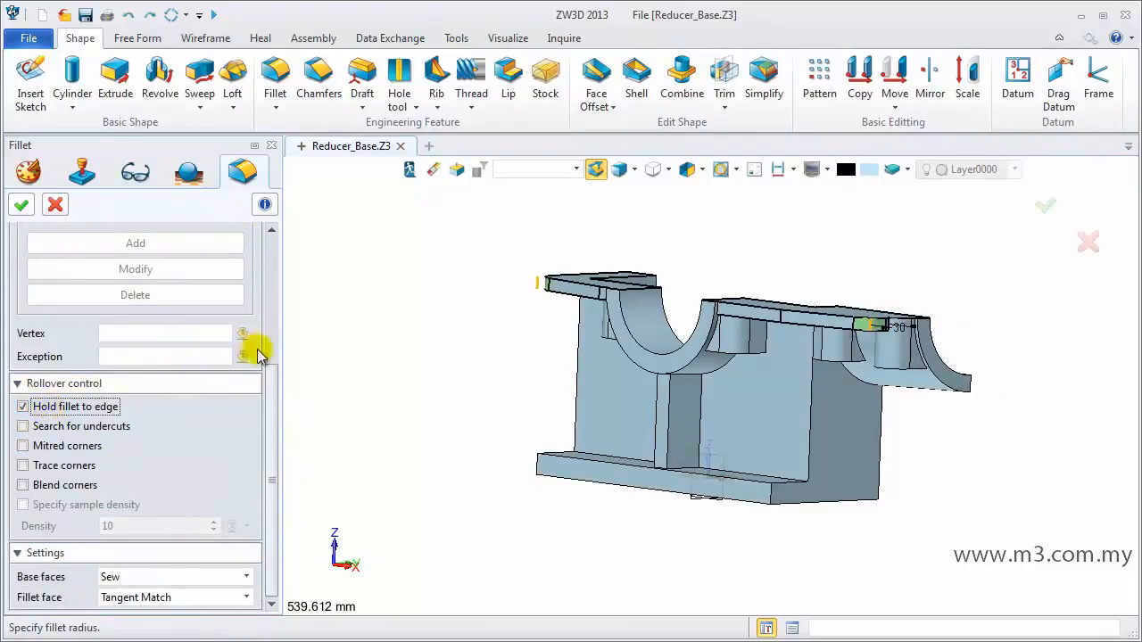
pyautogui.scroll(4, 255, 344)
pyautogui.moveTo(148, 280); pyautogui.dragTo(87, 286)
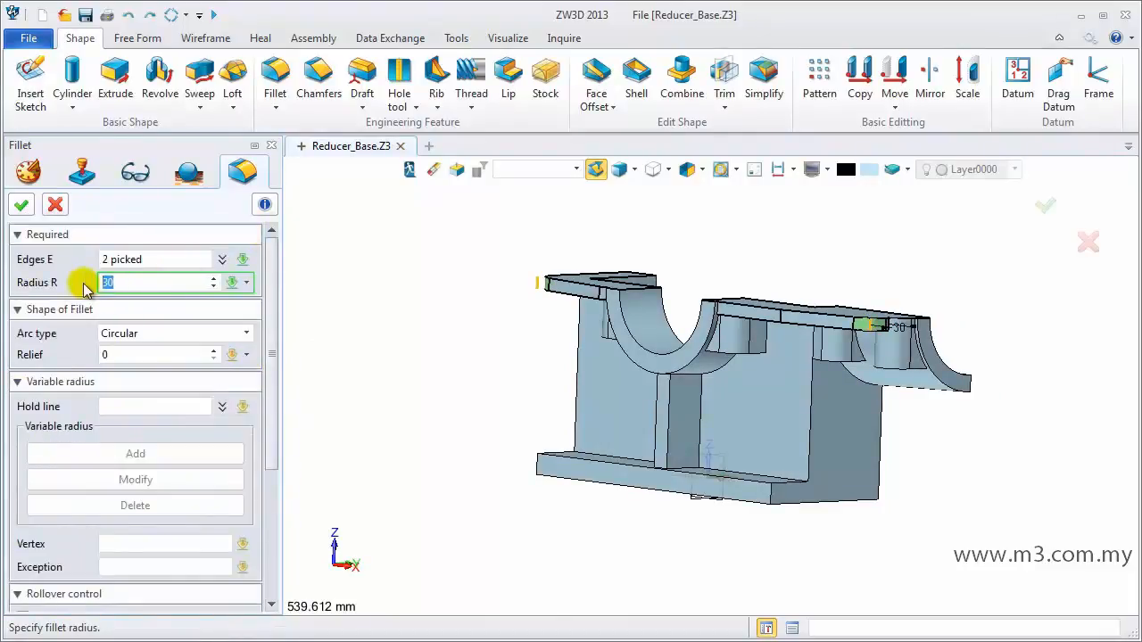
pyautogui.press('Return')
pyautogui.click(22, 206)
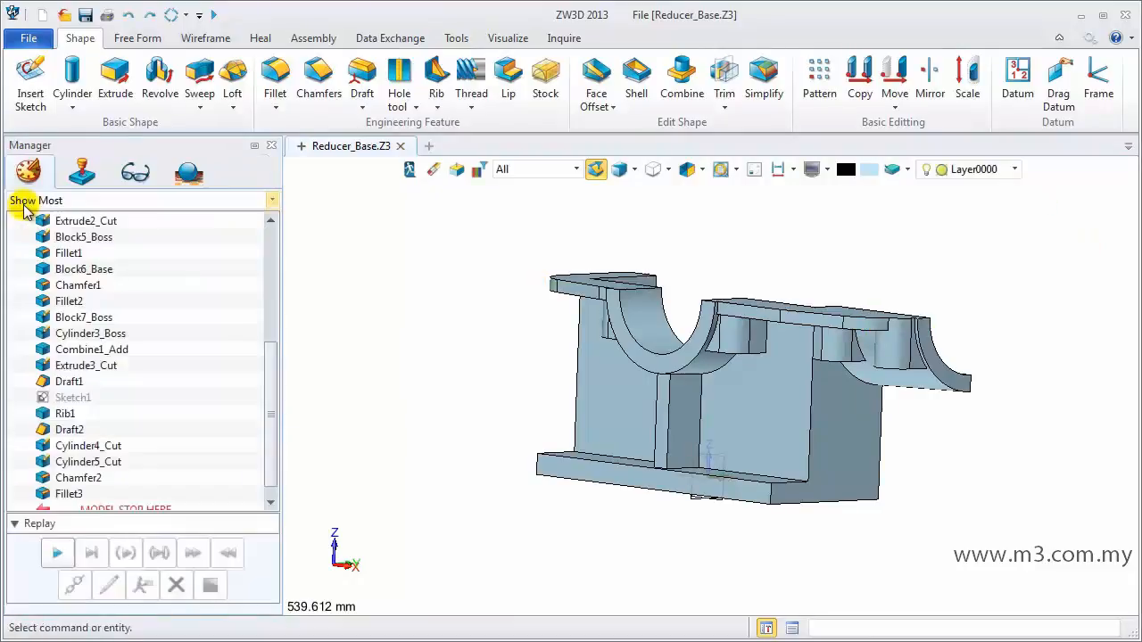
# Fillet the housing wall's outer vertical corner edge at the end away from the small bearing boss with a 15 mm radius.
pyautogui.moveTo(471, 402); pyautogui.dragTo(573, 424, button='right')
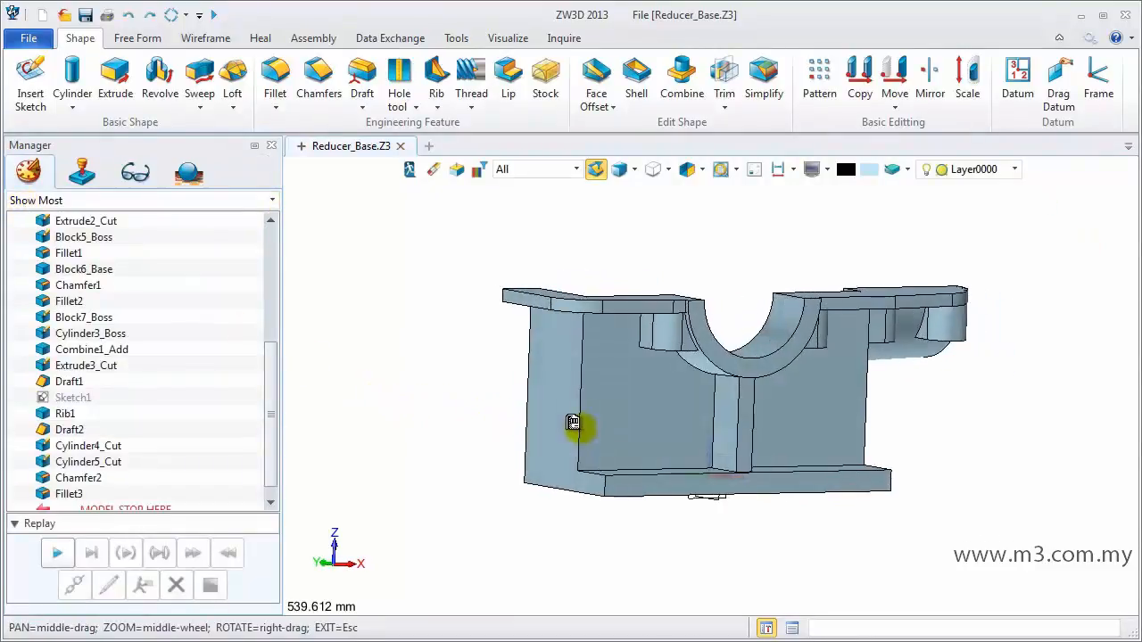
pyautogui.doubleClick(580, 427)
pyautogui.click(106, 282)
pyautogui.write('15')
pyautogui.press('Return')
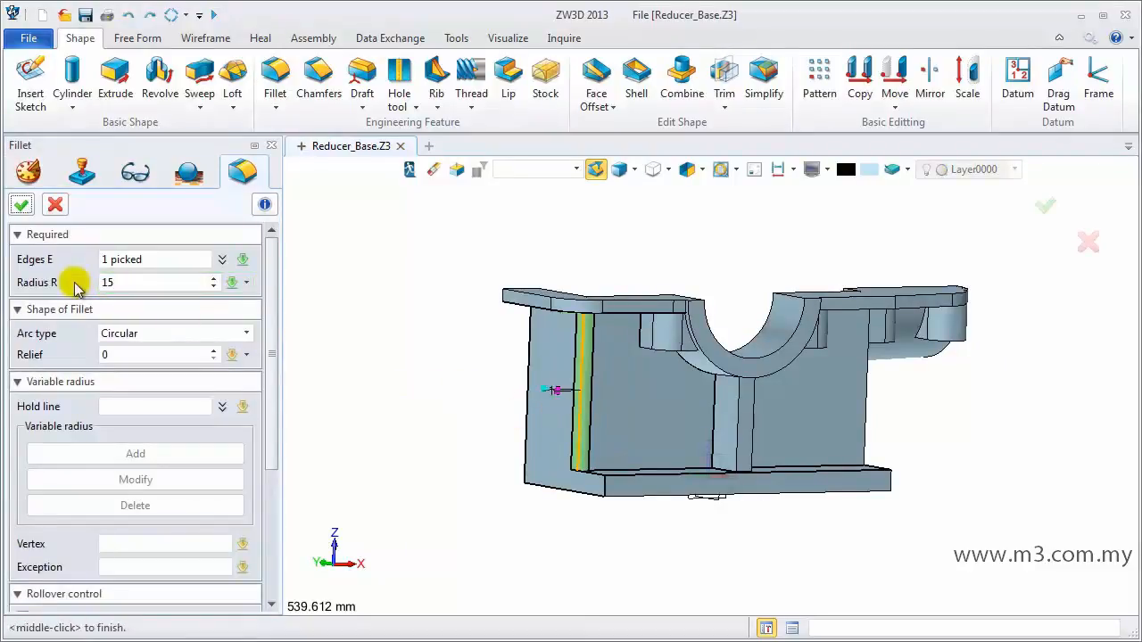
pyautogui.click(21, 205)
# Fillet the wall's outer vertical corner edge at the small bearing boss end.
pyautogui.moveTo(452, 383); pyautogui.dragTo(502, 419, button='right')
pyautogui.click(837, 425)
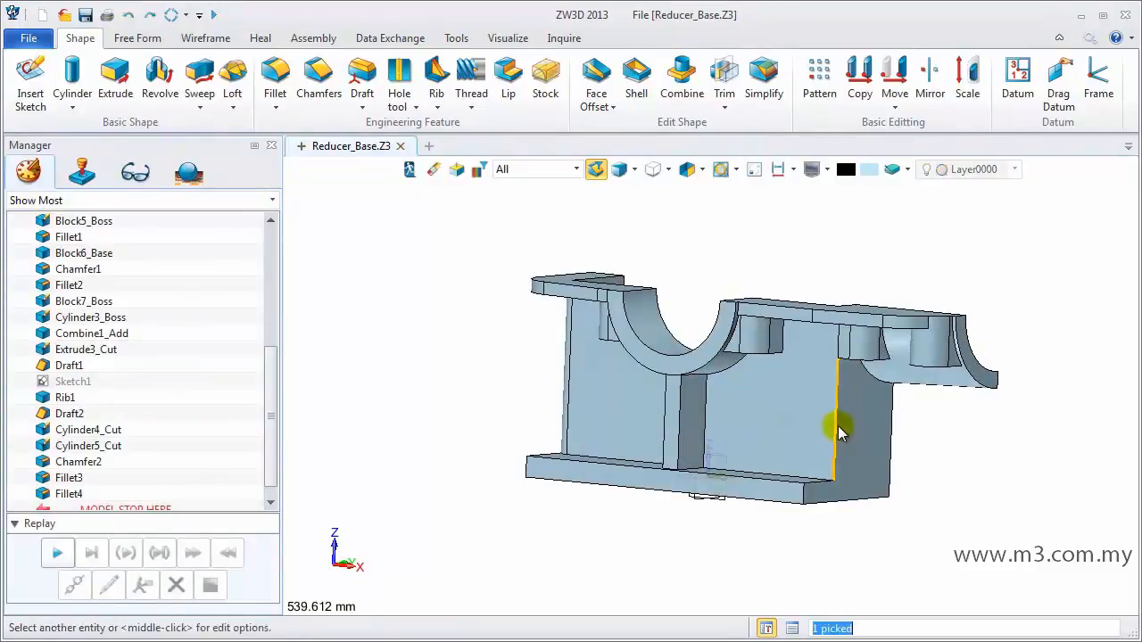
pyautogui.middleClick(838, 425)
pyautogui.click(22, 205)
# Place points at the centres of curvature of the bottom arcs on the two bolt bosses beside the large bearing bore.
pyautogui.moveTo(306, 387); pyautogui.dragTo(479, 380, button='right')
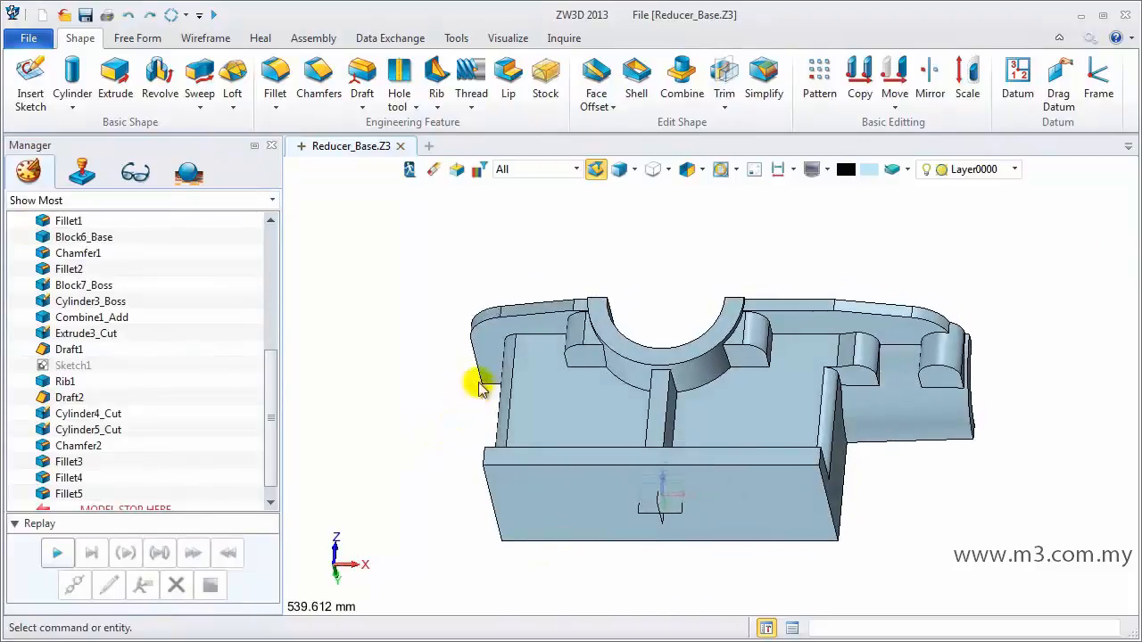
pyautogui.click(141, 38)
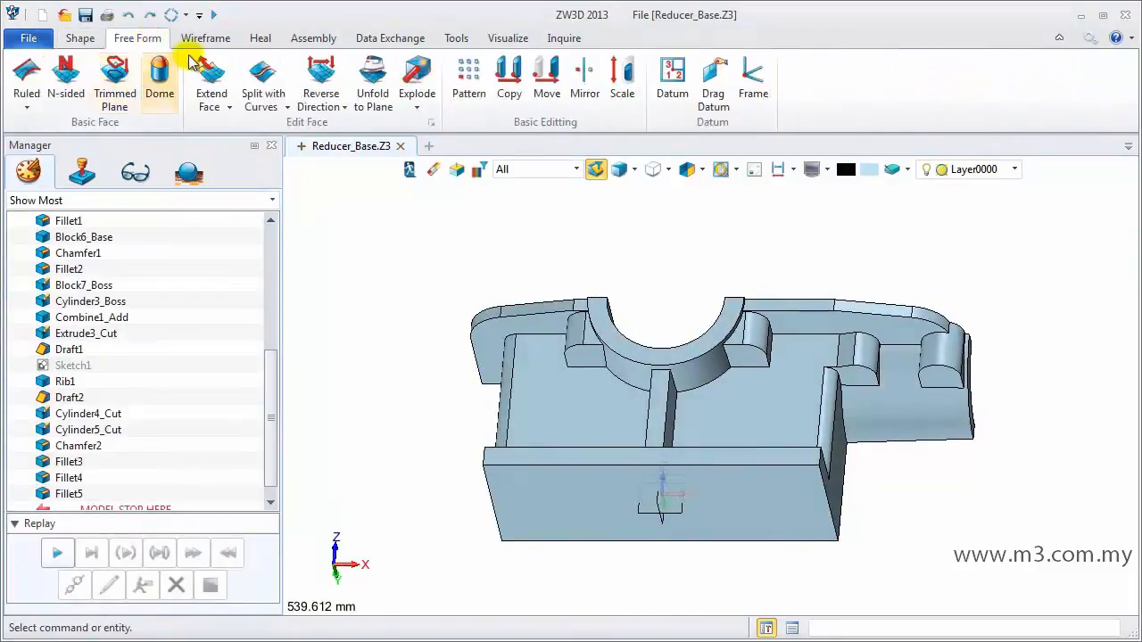
pyautogui.click(205, 37)
pyautogui.click(42, 62)
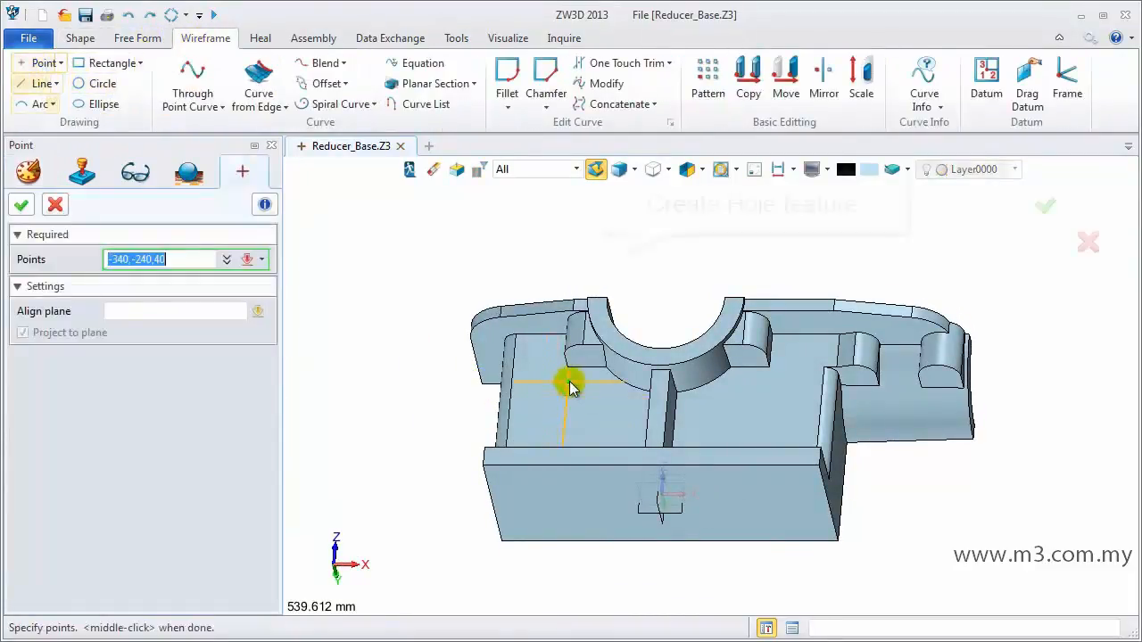
pyautogui.scroll(3, 565, 382)
pyautogui.rightClick(586, 332)
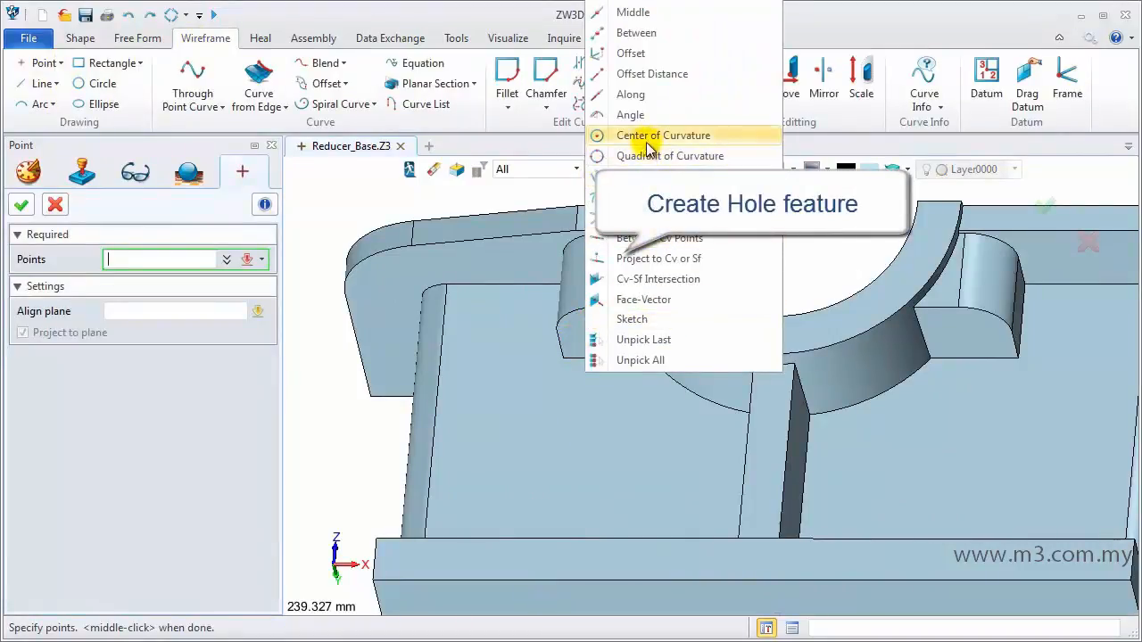
pyautogui.click(648, 142)
pyautogui.click(565, 314)
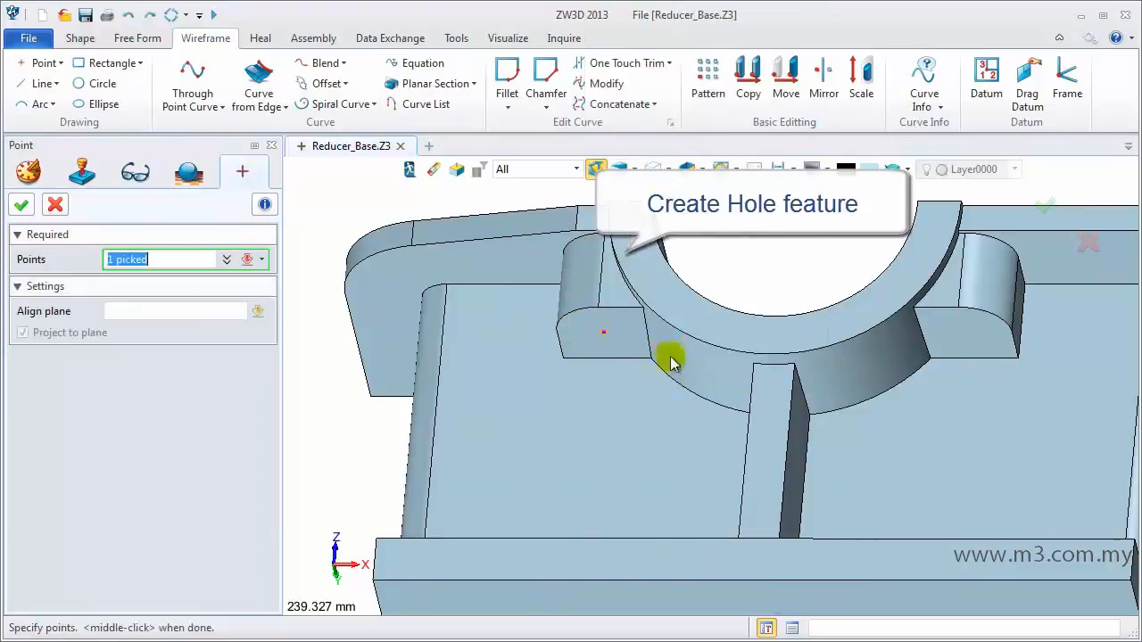
pyautogui.rightClick(634, 357)
pyautogui.click(713, 155)
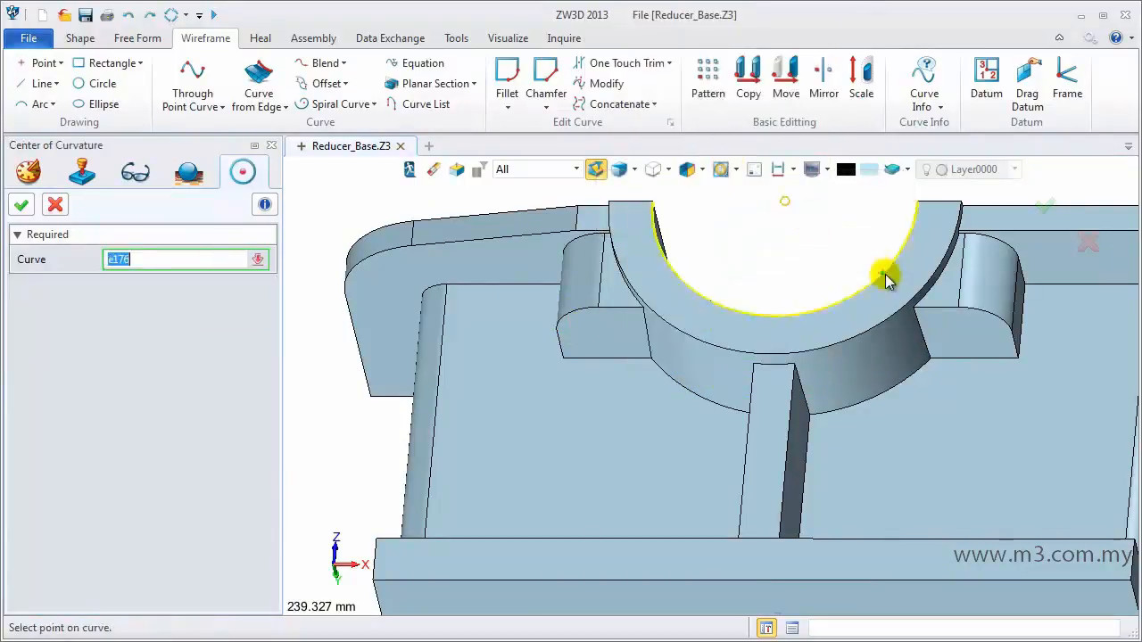
pyautogui.click(981, 312)
# Add centre-of-curvature points on the two bolt bosses near the small bearing boss and create the point set.
pyautogui.scroll(-3, 924, 373)
pyautogui.scroll(5, 923, 373)
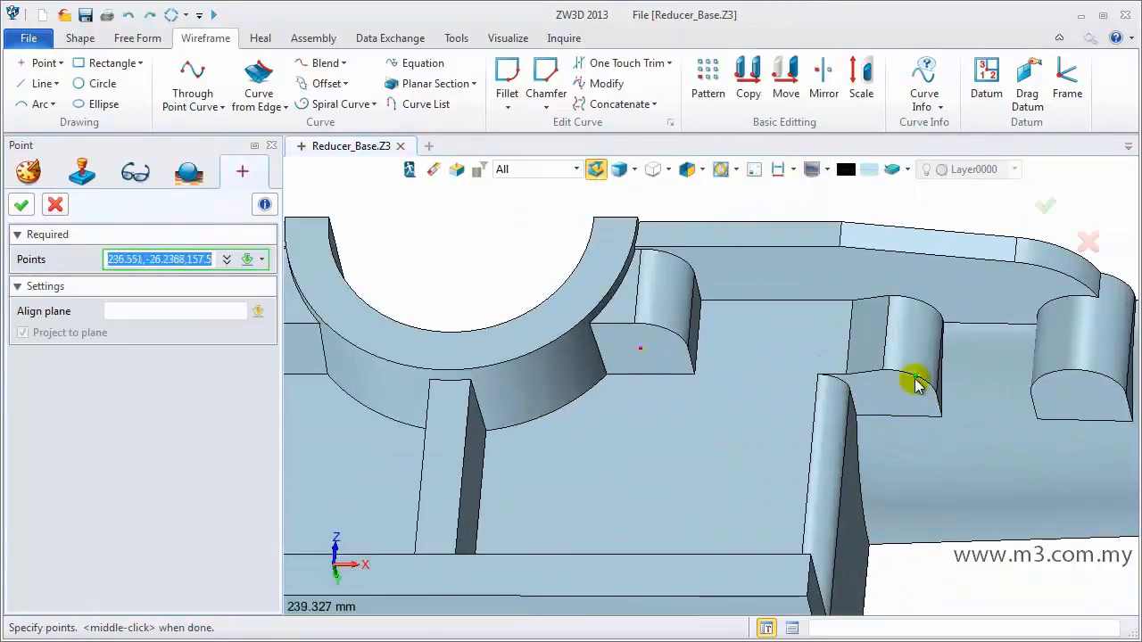
pyautogui.rightClick(926, 373)
pyautogui.click(993, 141)
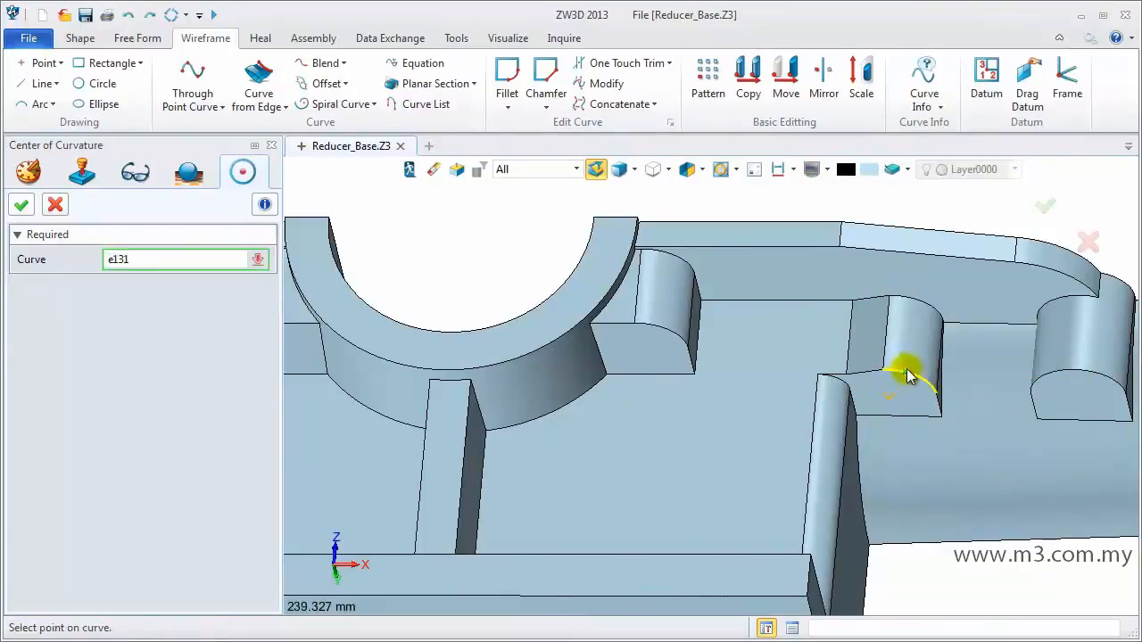
pyautogui.click(907, 375)
pyautogui.scroll(-2, 906, 375)
pyautogui.rightClick(887, 359)
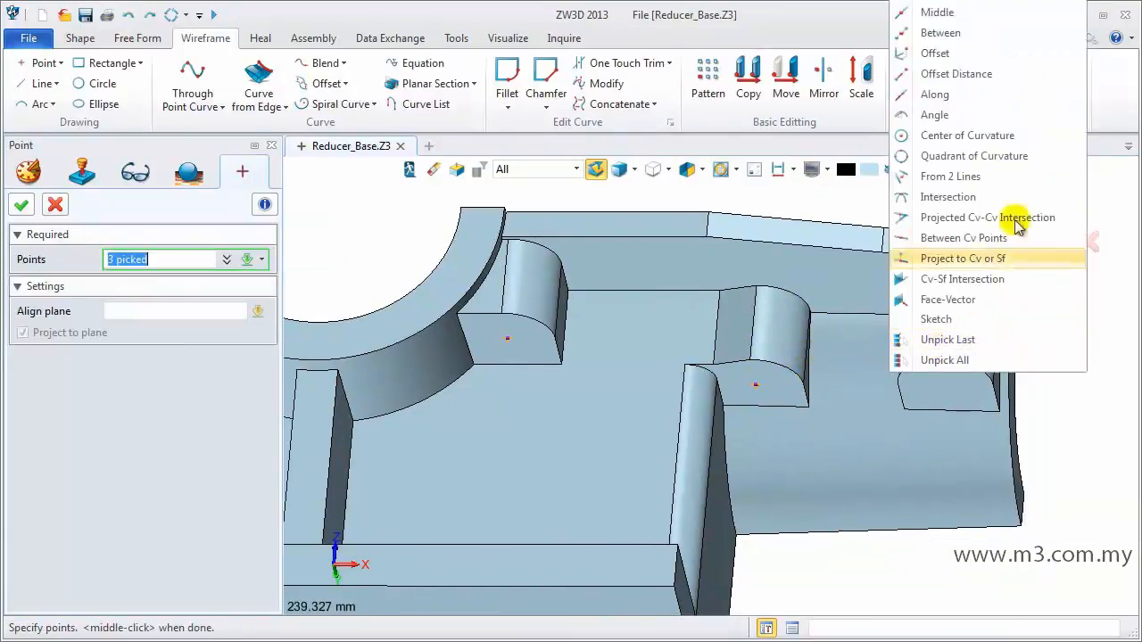
pyautogui.click(996, 141)
pyautogui.click(954, 368)
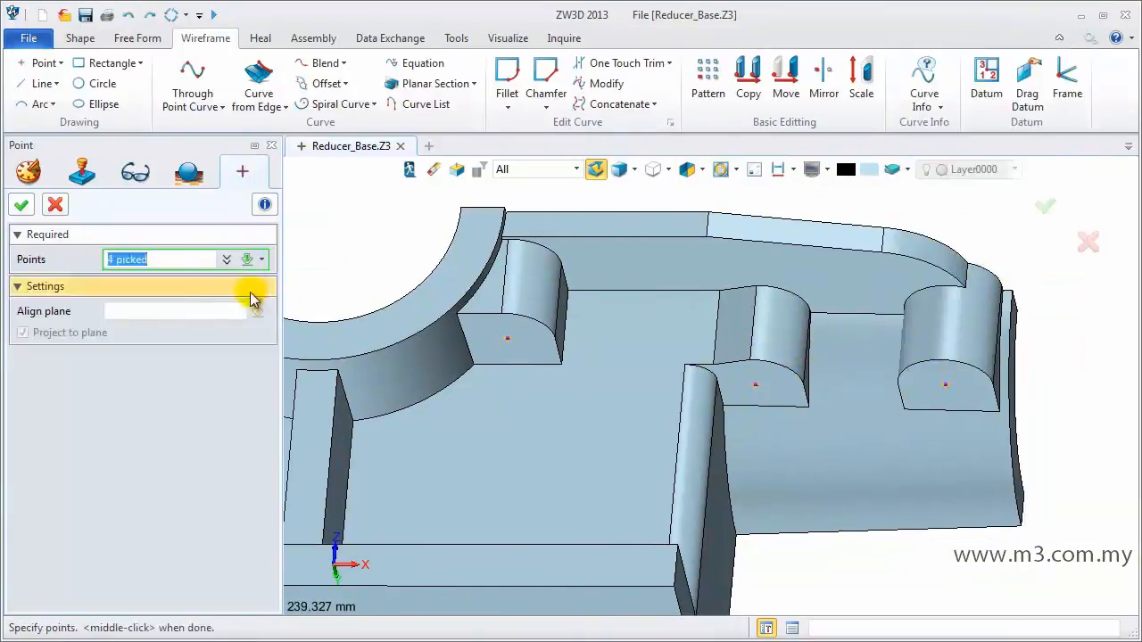
pyautogui.click(29, 207)
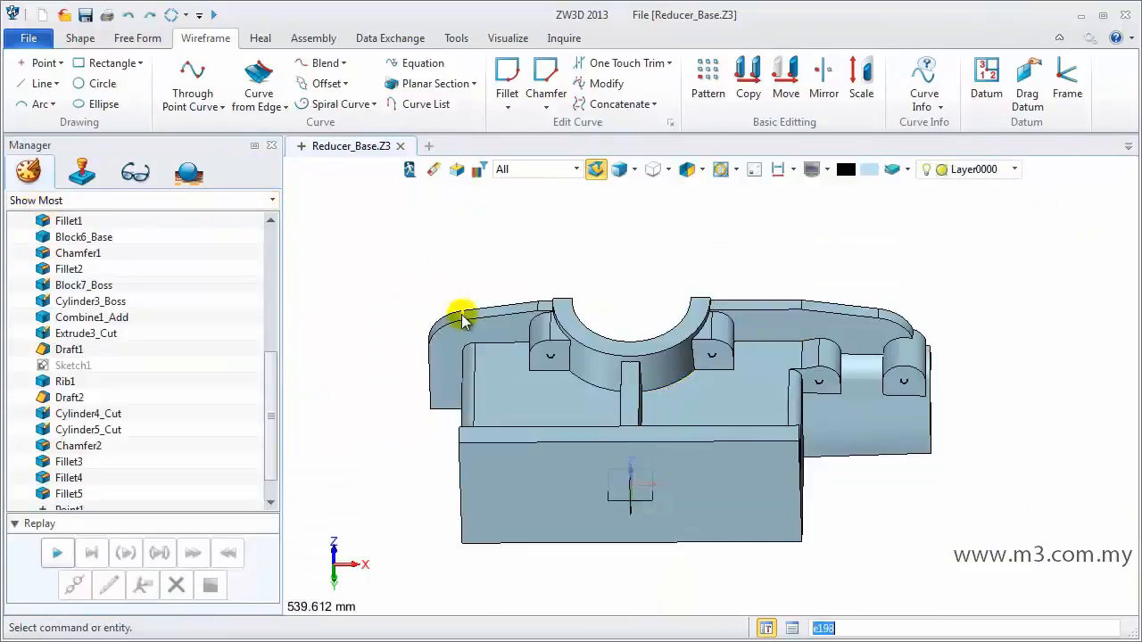
# Start a Counter-Bore hole feature and locate holes at the two points beside the large bearing bore.
pyautogui.click(80, 39)
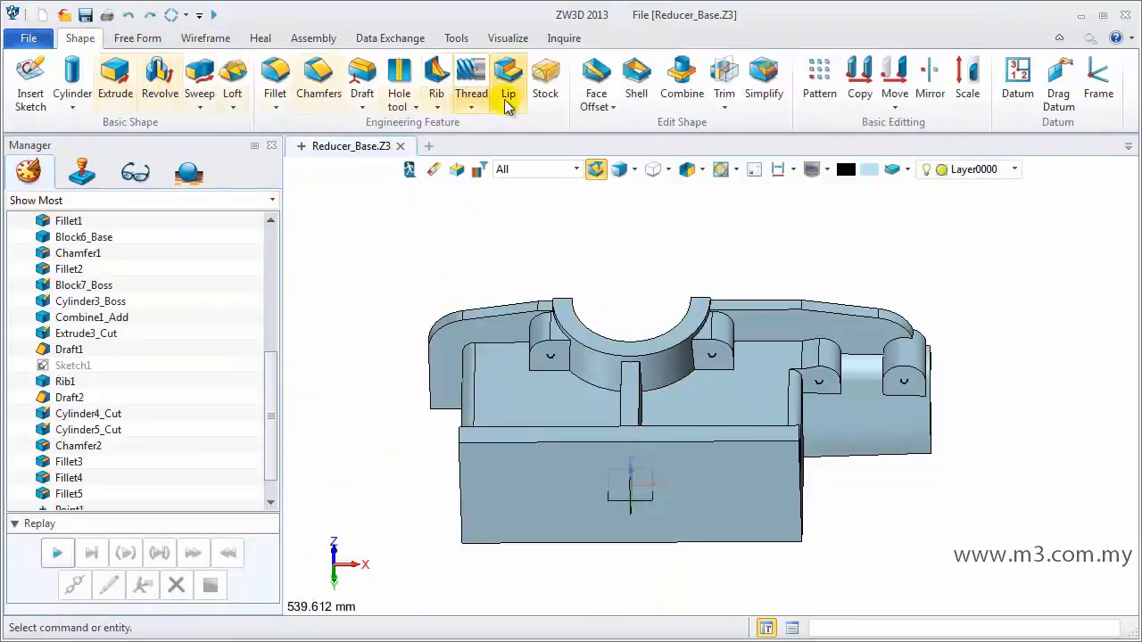
pyautogui.click(398, 89)
pyautogui.scroll(3, 562, 361)
pyautogui.click(176, 306)
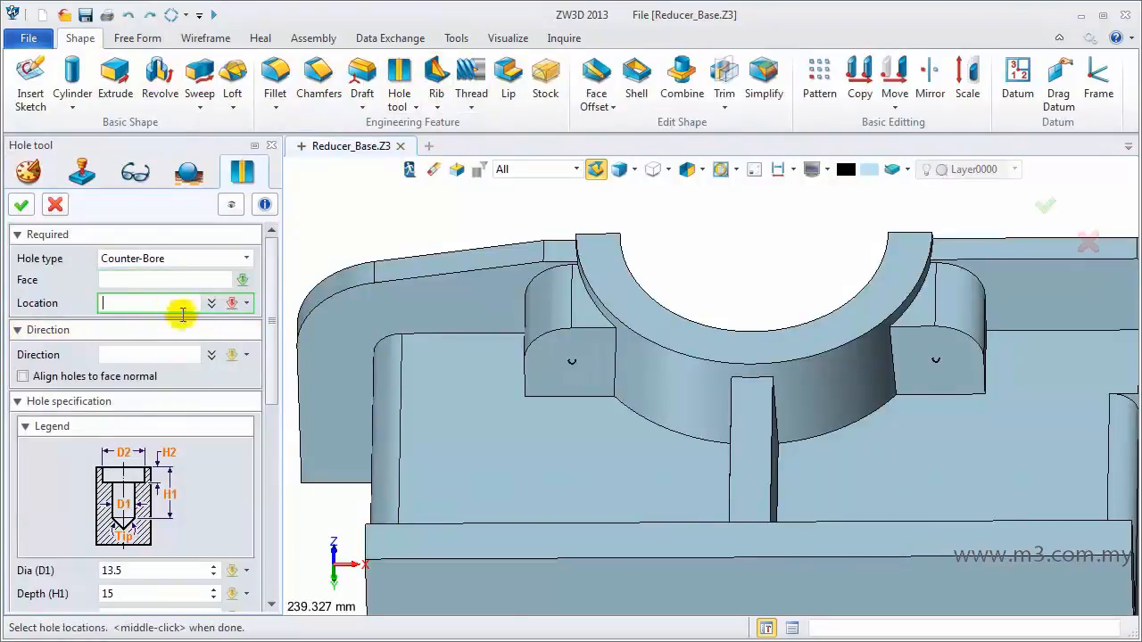
pyautogui.click(571, 368)
pyautogui.click(936, 361)
pyautogui.scroll(-3, 629, 348)
# Limit picking to points and add the two boss points near the small bearing boss as hole locations.
pyautogui.click(544, 169)
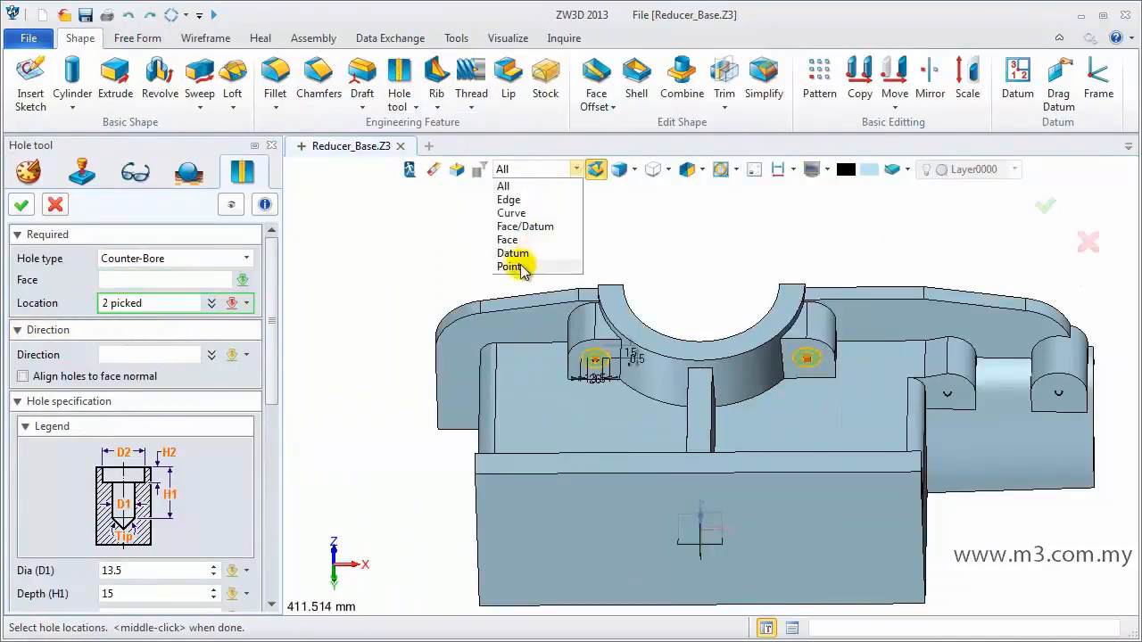
pyautogui.click(512, 262)
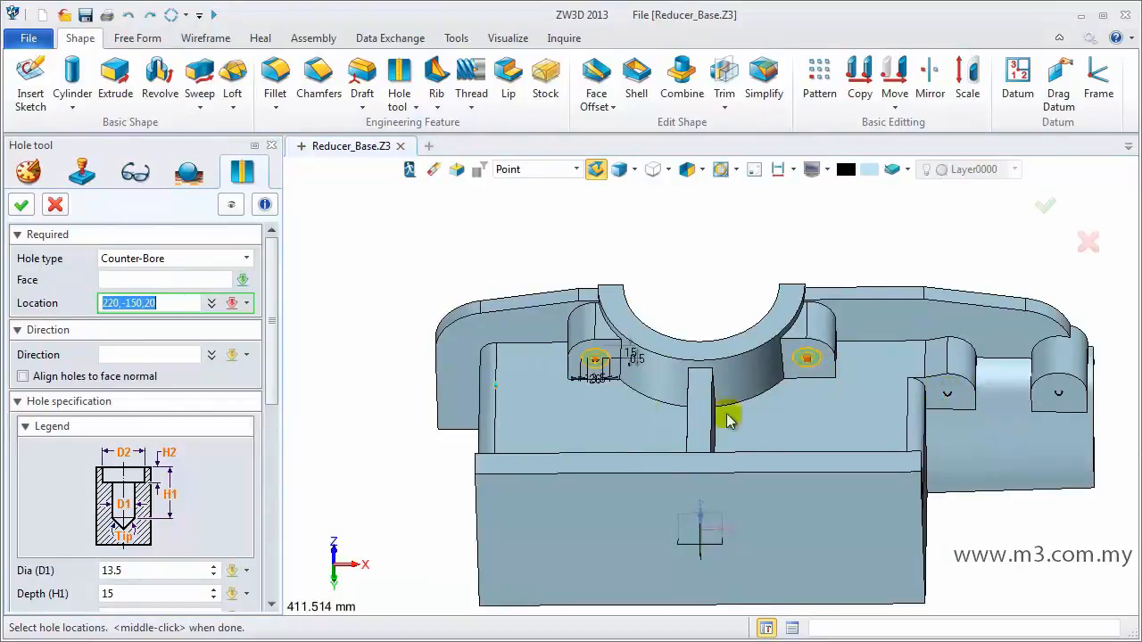
pyautogui.scroll(3, 944, 390)
pyautogui.click(944, 383)
pyautogui.scroll(-3, 945, 410)
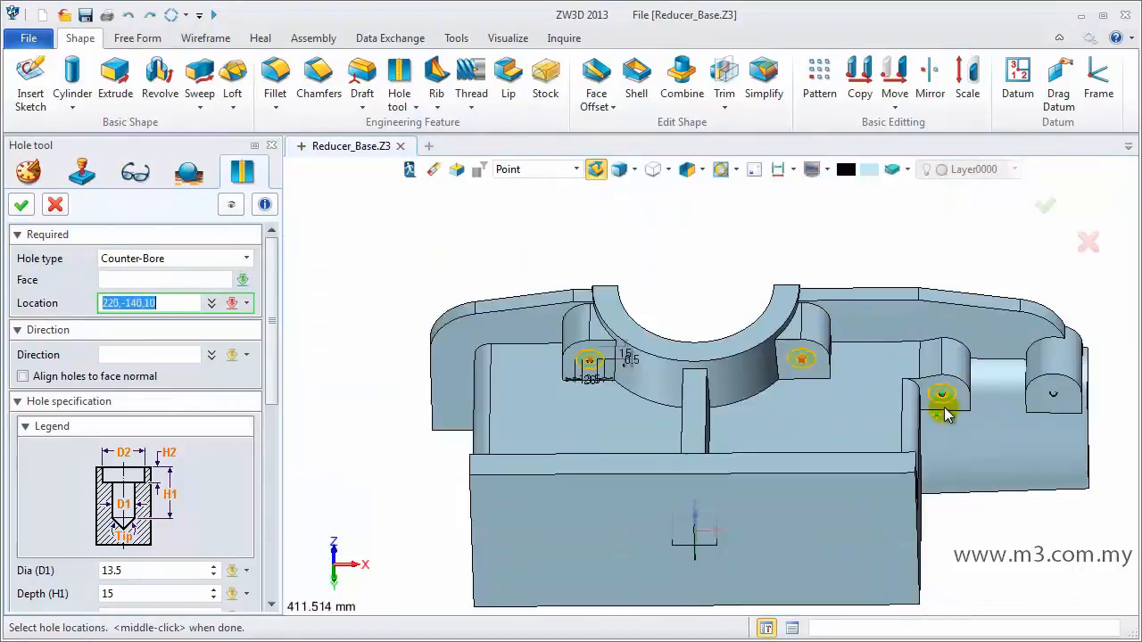
pyautogui.click(1051, 401)
# Set the 13.5 mm counterbored holes to end Until Face, pick the flange face as boundary, and create them.
pyautogui.moveTo(273, 331); pyautogui.dragTo(283, 442)
pyautogui.click(136, 322)
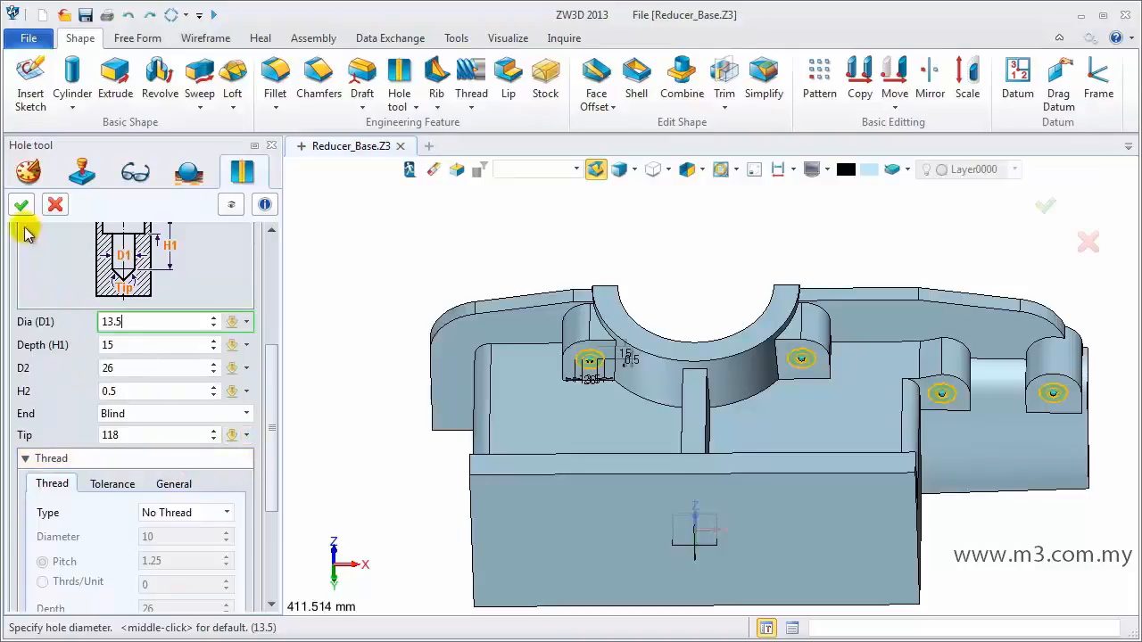
pyautogui.click(209, 415)
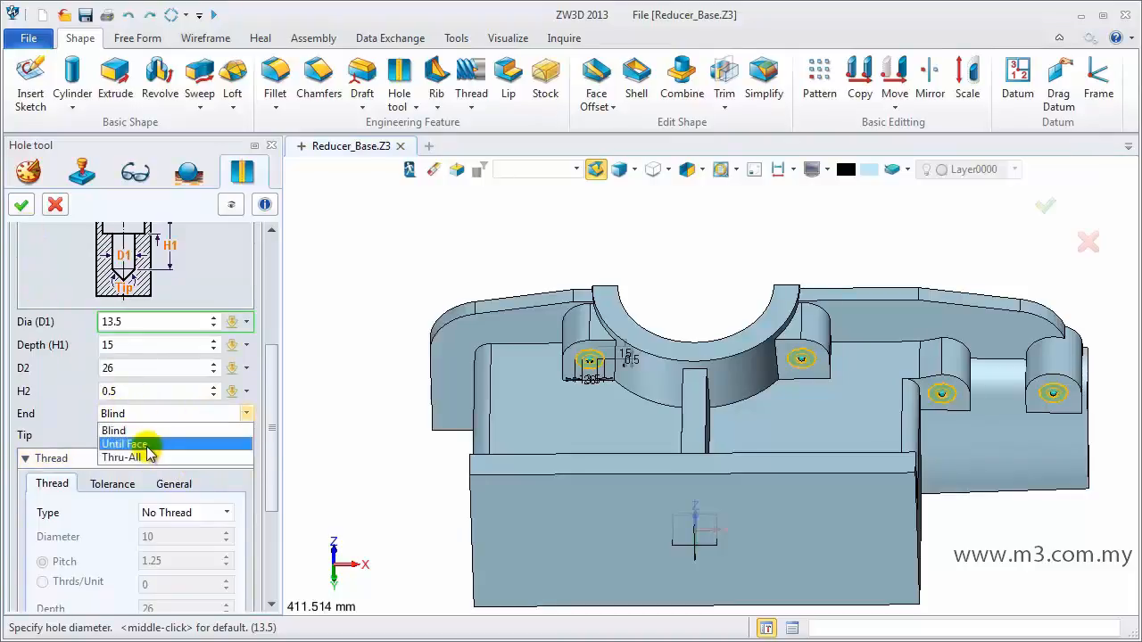
pyautogui.click(146, 444)
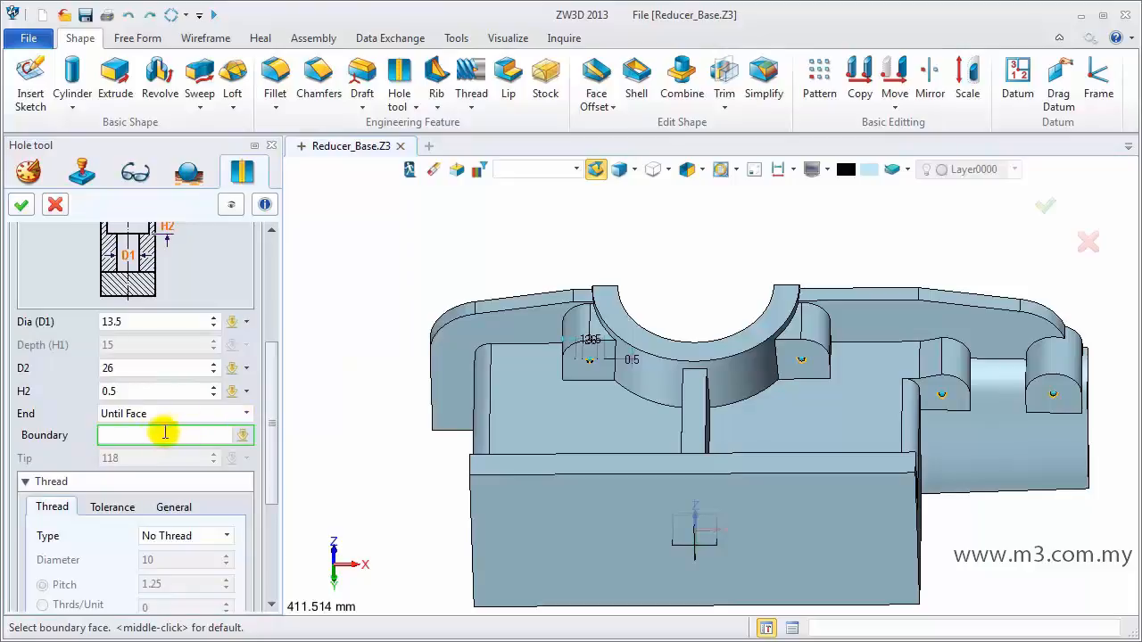
pyautogui.moveTo(381, 377); pyautogui.dragTo(387, 433, button='middle')
pyautogui.click(562, 410)
pyautogui.click(22, 205)
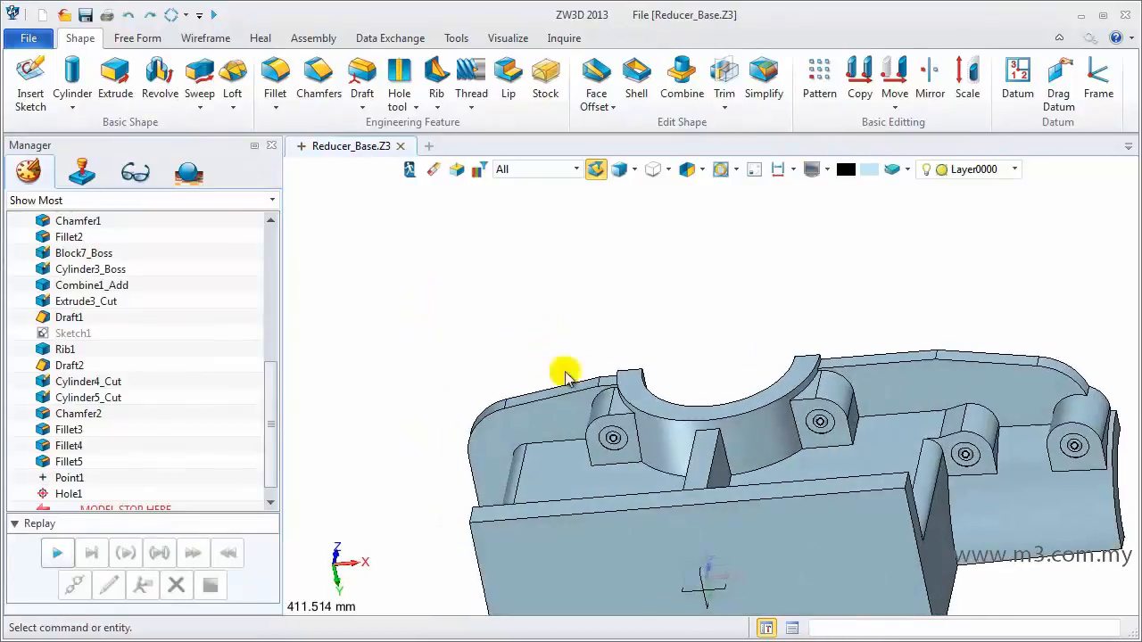
# Start an offset-defined point, reset the pick filter to All, and use the midpoint of the base plate's long outer top edge as reference.
pyautogui.scroll(5, 619, 466)
pyautogui.scroll(-7, 592, 378)
pyautogui.moveTo(603, 421); pyautogui.dragTo(456, 497, button='middle')
pyautogui.rightClick(426, 496)
pyautogui.click(358, 394)
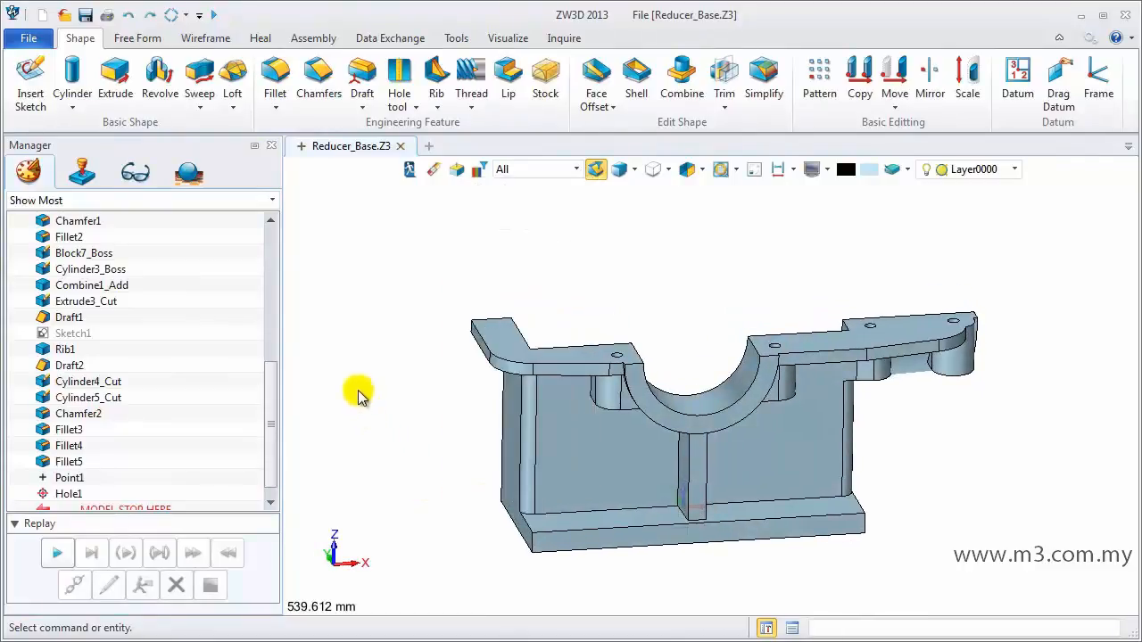
pyautogui.click(205, 38)
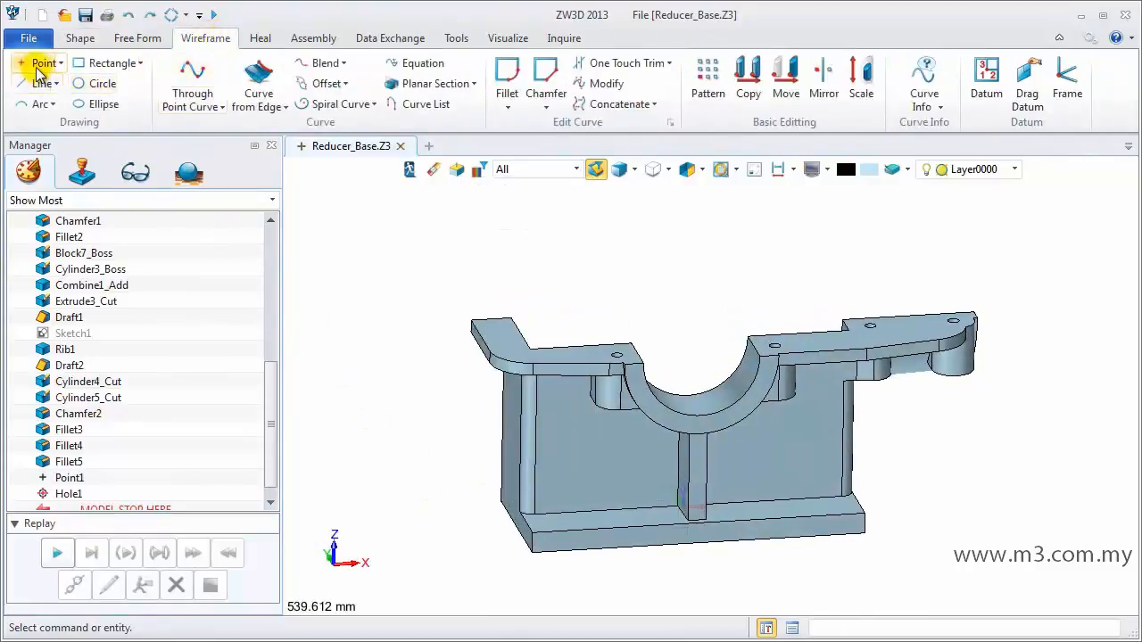
pyautogui.click(41, 63)
pyautogui.rightClick(323, 190)
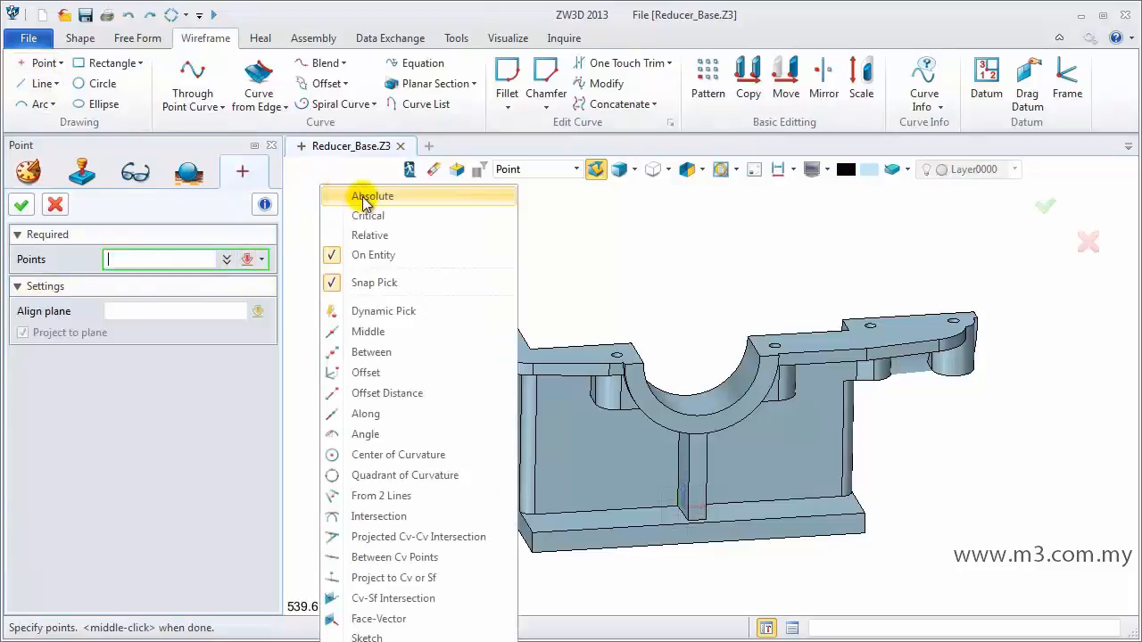
pyautogui.click(366, 373)
pyautogui.rightClick(694, 521)
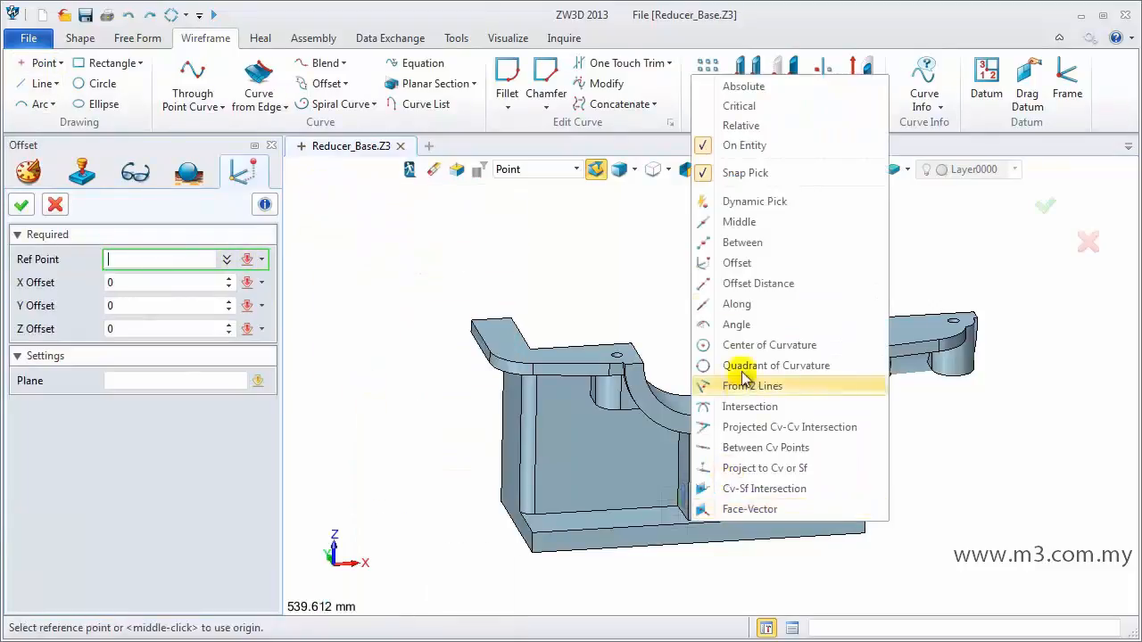
pyautogui.click(553, 169)
pyautogui.click(510, 185)
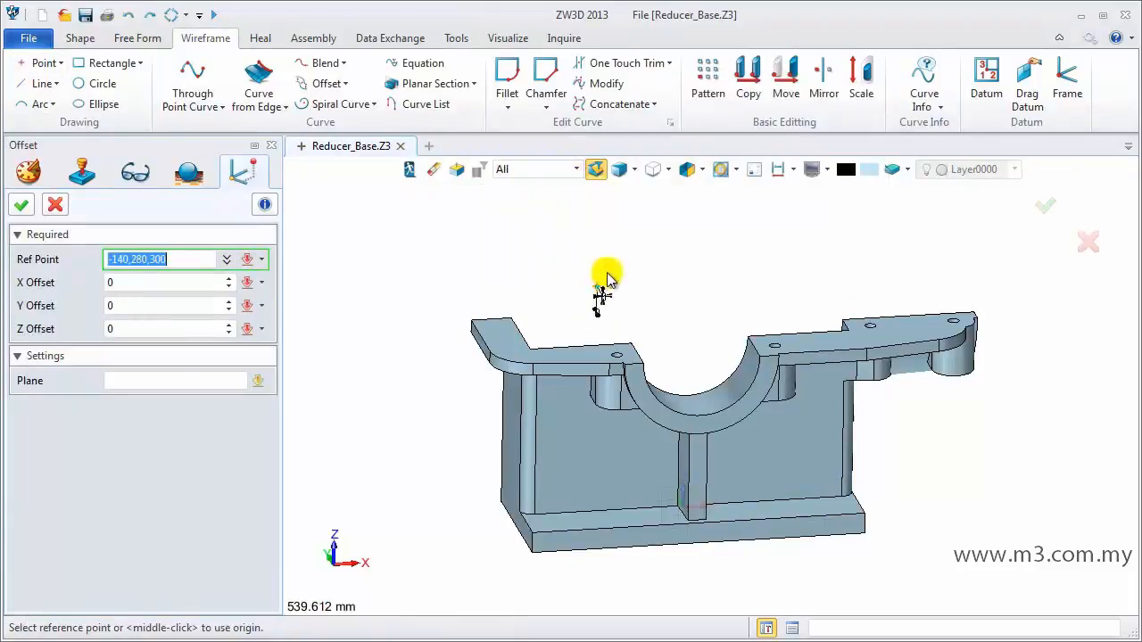
pyautogui.rightClick(637, 260)
pyautogui.click(688, 407)
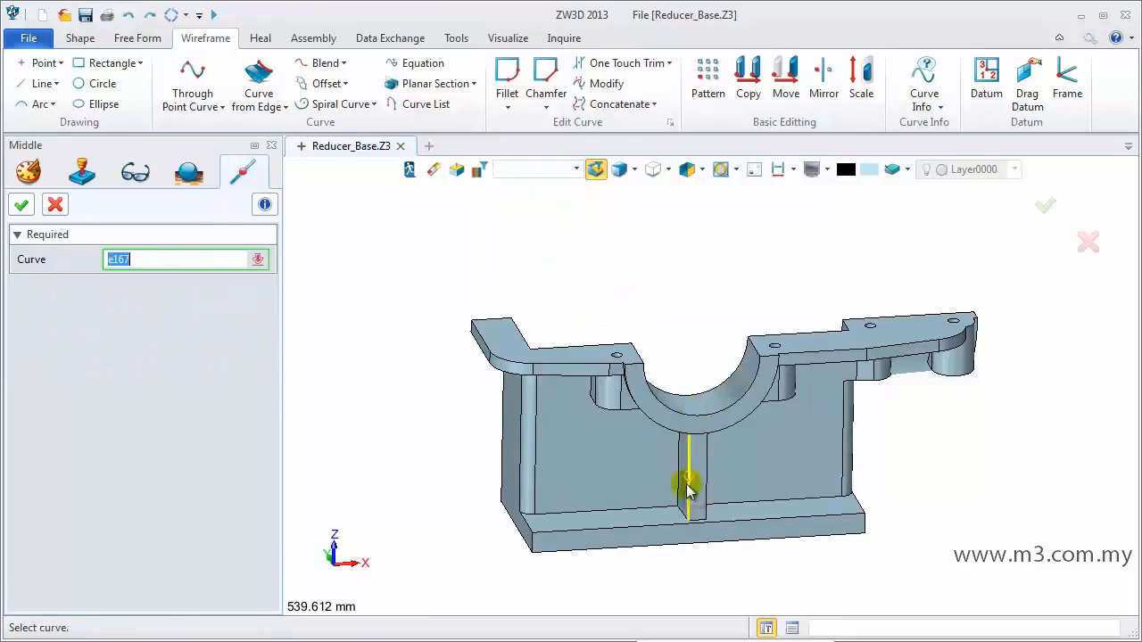
pyautogui.click(698, 529)
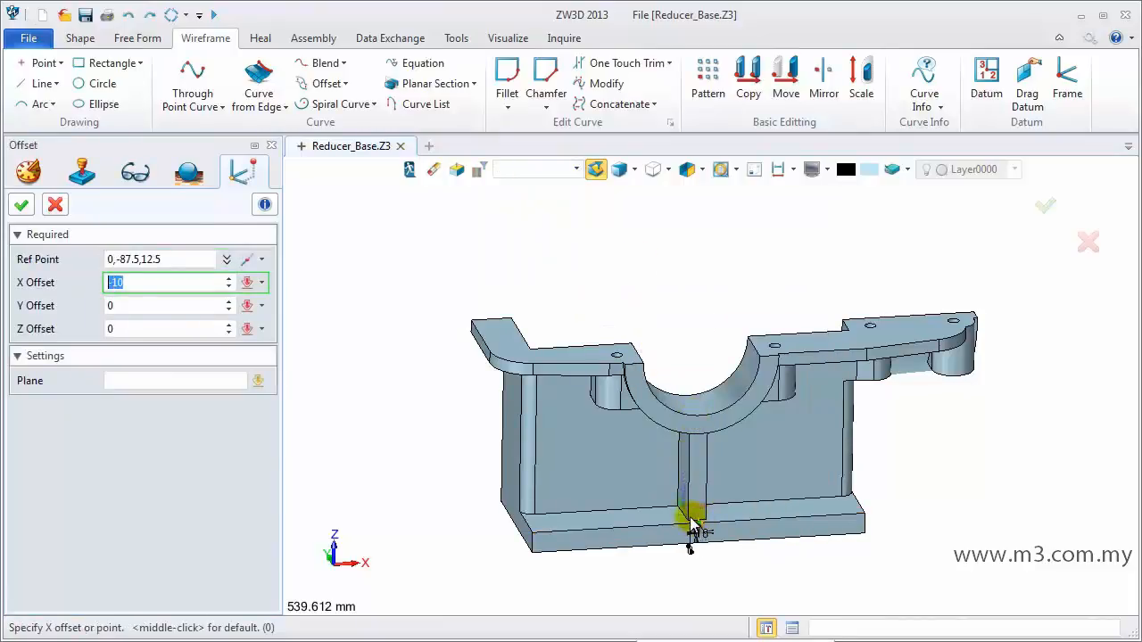
# Place the point at X offset 150 and Y offset 30, using the base plate's top face as the plane.
pyautogui.write('150')
pyautogui.press('Return')
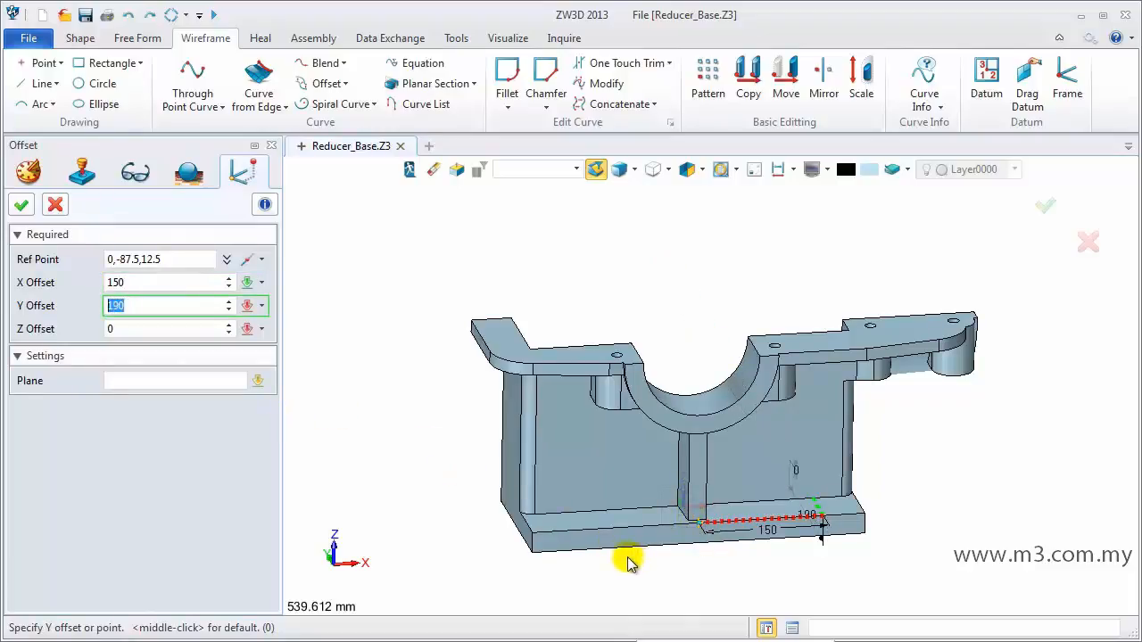
pyautogui.write('30')
pyautogui.press('Return')
pyautogui.click(576, 520)
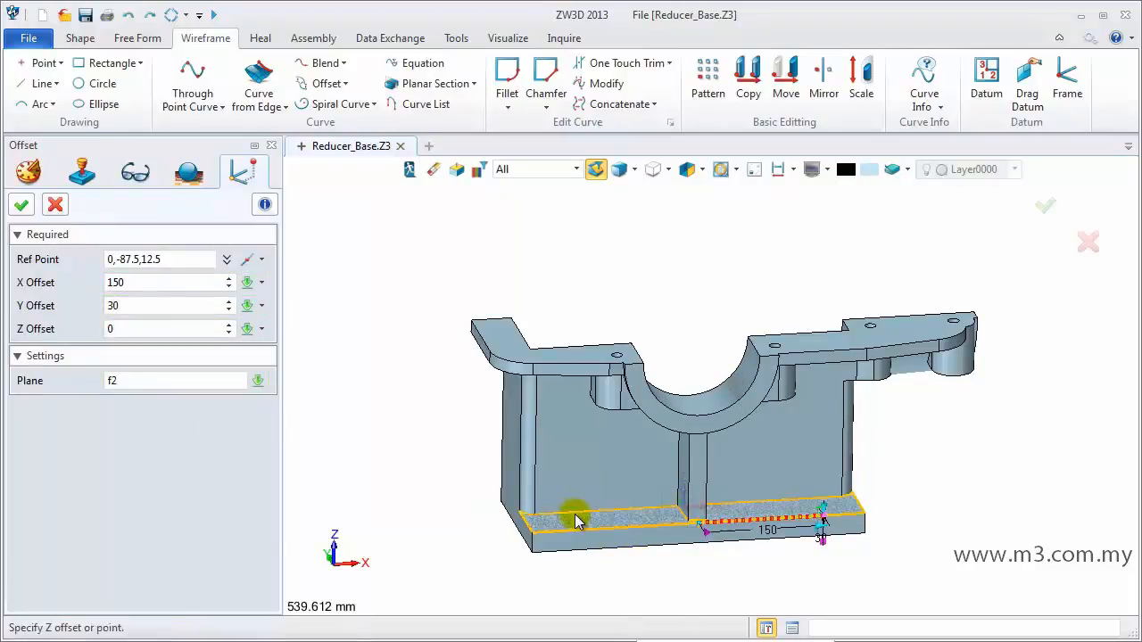
pyautogui.click(20, 206)
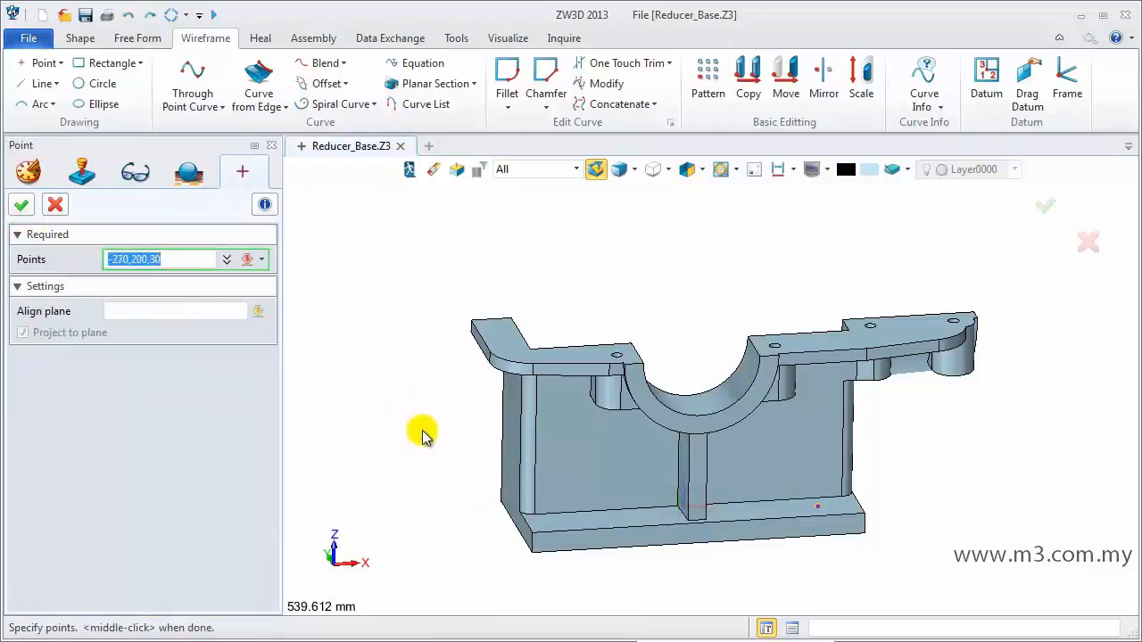
# Start a second offset-defined point, using the midpoint of the base plate's long outer top edge as reference.
pyautogui.rightClick(355, 223)
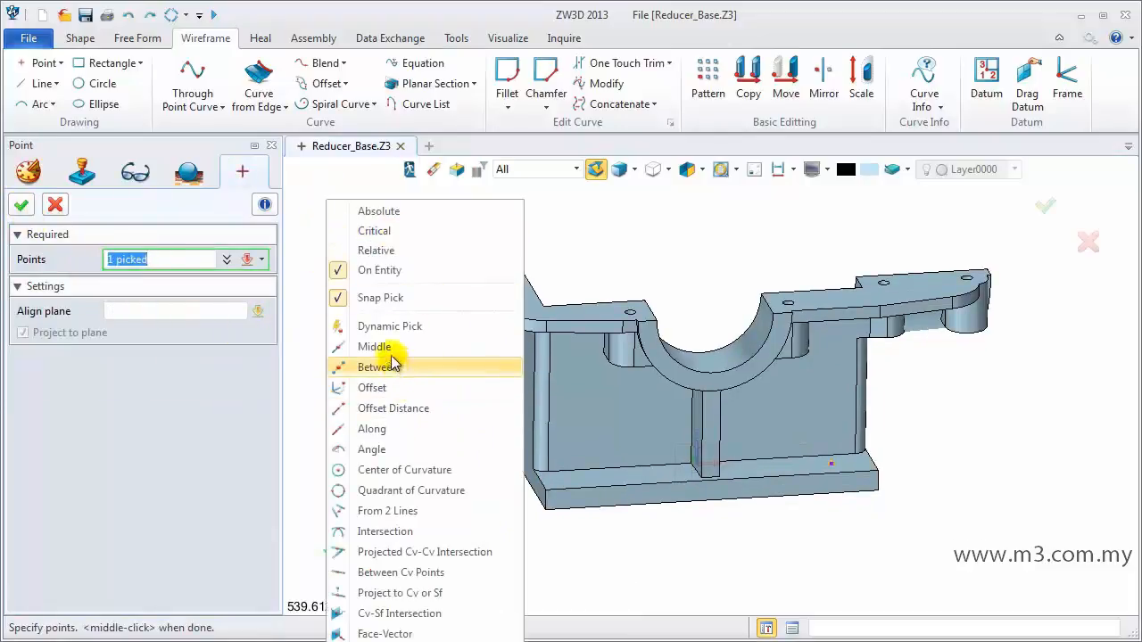
pyautogui.click(382, 389)
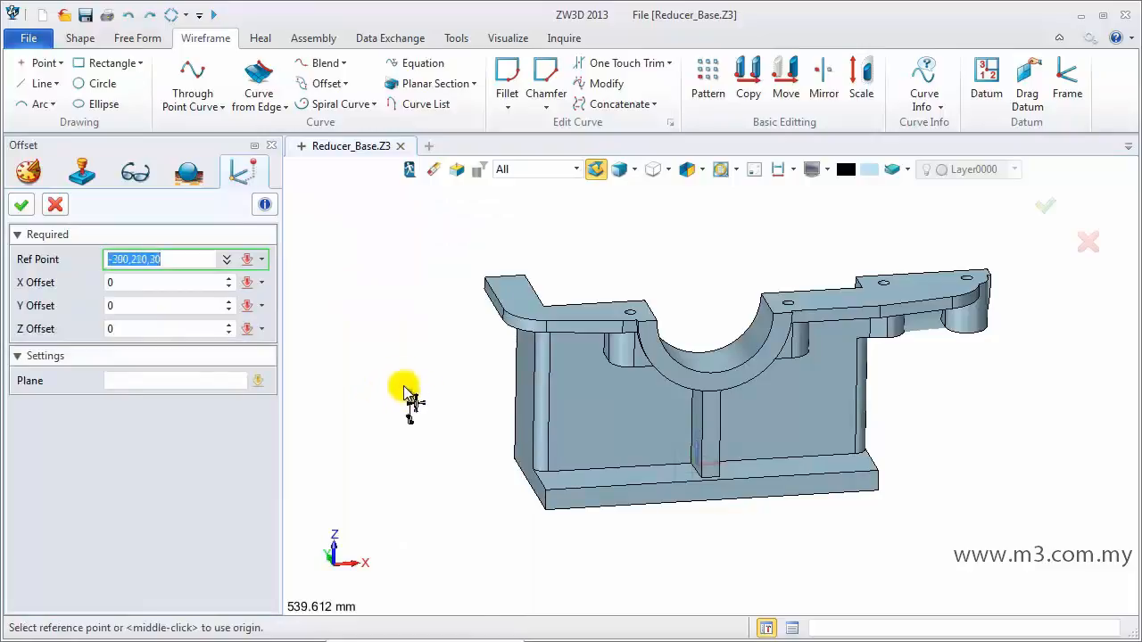
pyautogui.rightClick(409, 385)
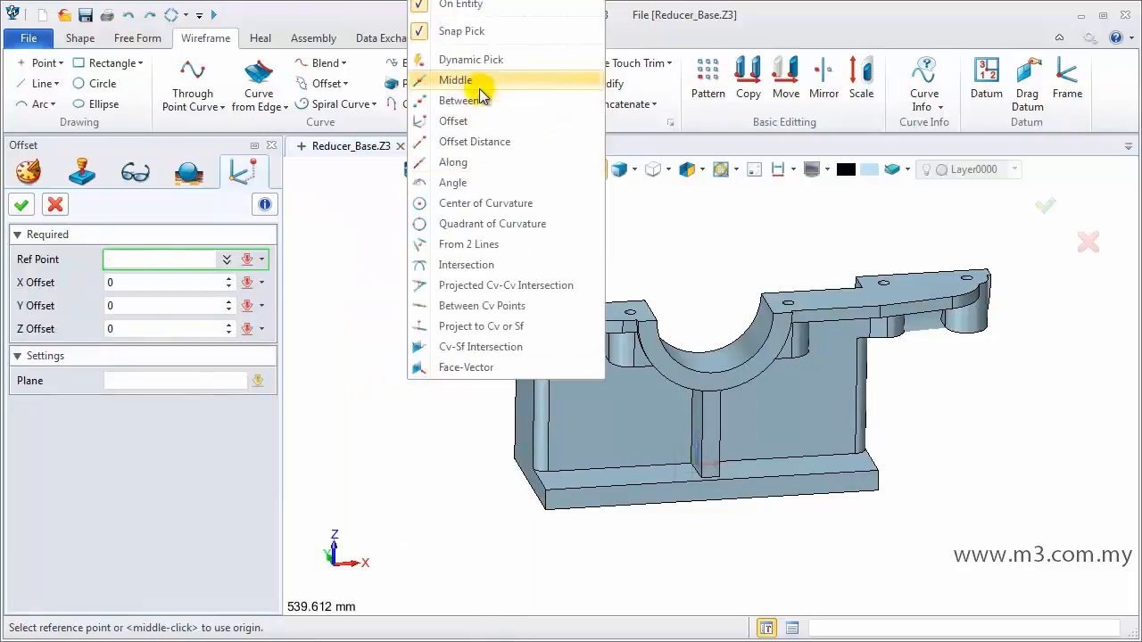
pyautogui.click(422, 81)
pyautogui.click(718, 481)
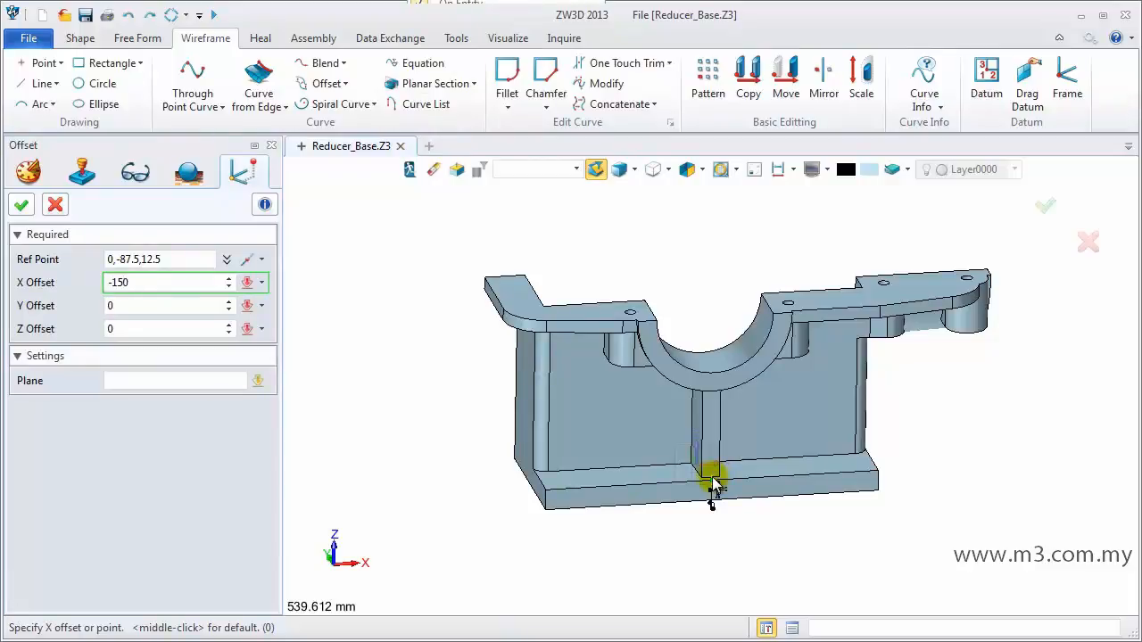
# Place the point at X offset -150 and Y offset 30 on the base plate's top face, and create both points.
pyautogui.click(153, 305)
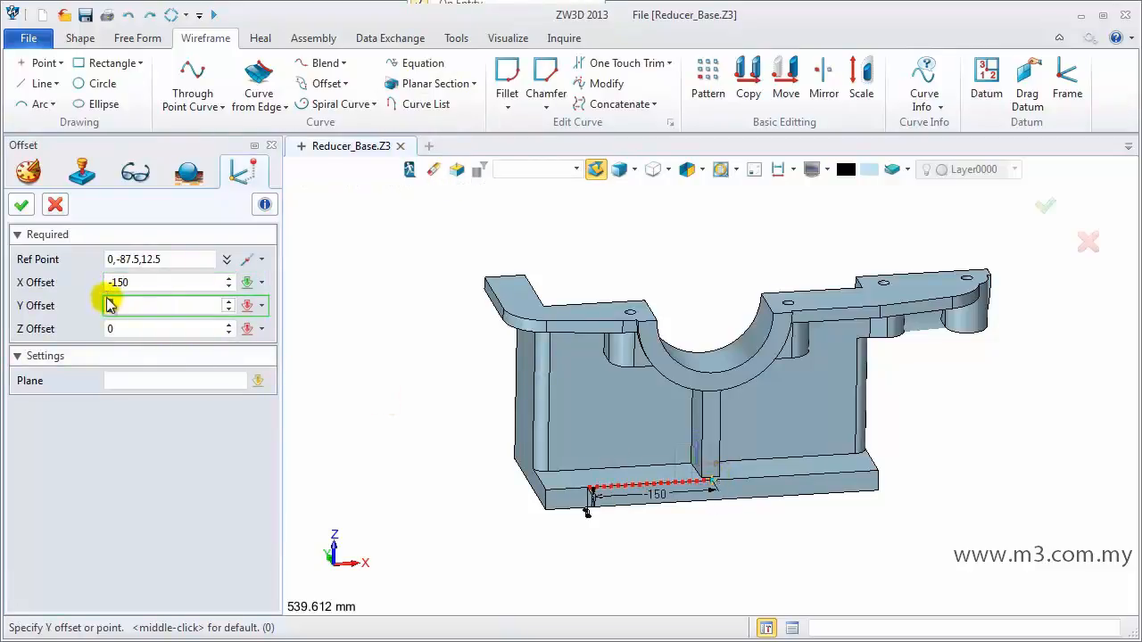
pyautogui.press('Return')
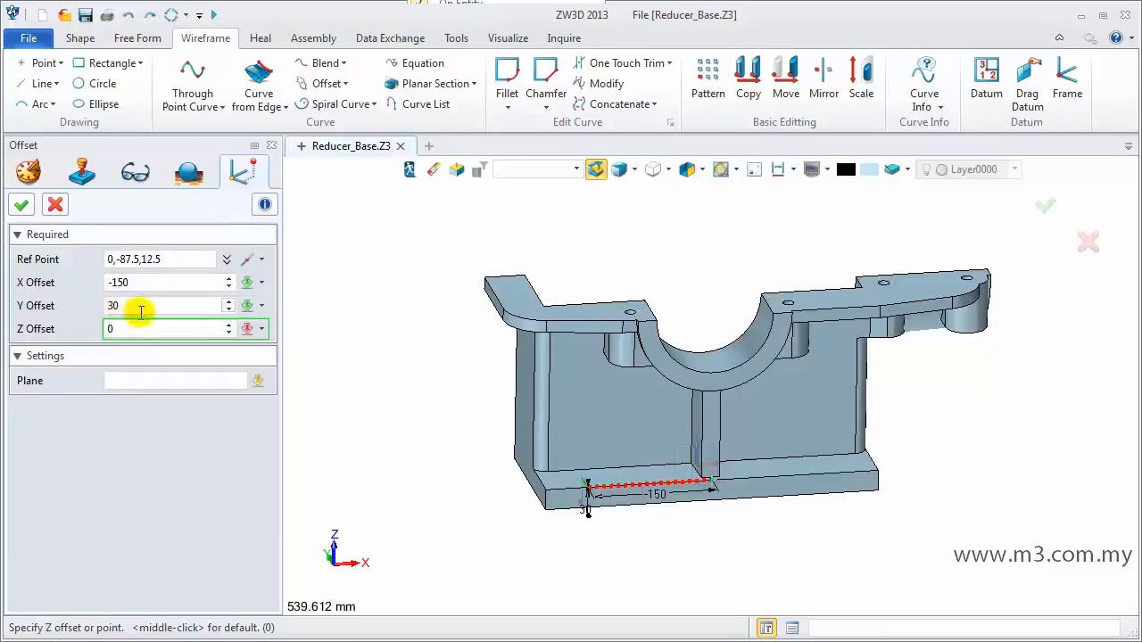
pyautogui.click(143, 381)
pyautogui.click(558, 477)
pyautogui.click(19, 205)
pyautogui.click(20, 204)
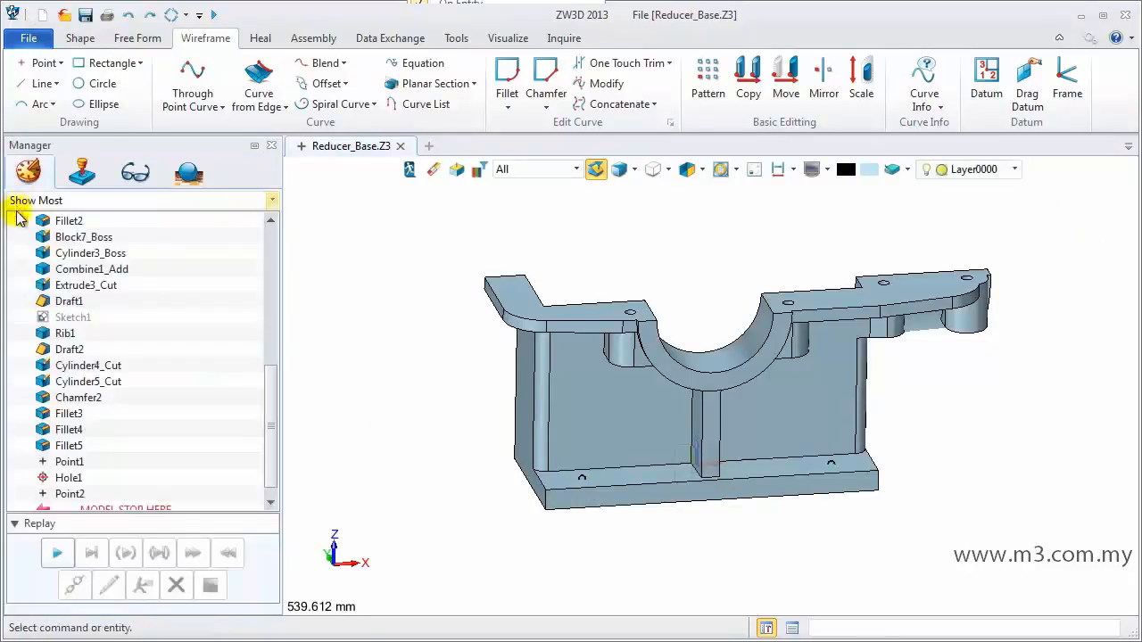
# Set up counterbored holes on the base plate's top face with D1 24, depth 25, D2 43 and H2 0.5.
pyautogui.click(79, 38)
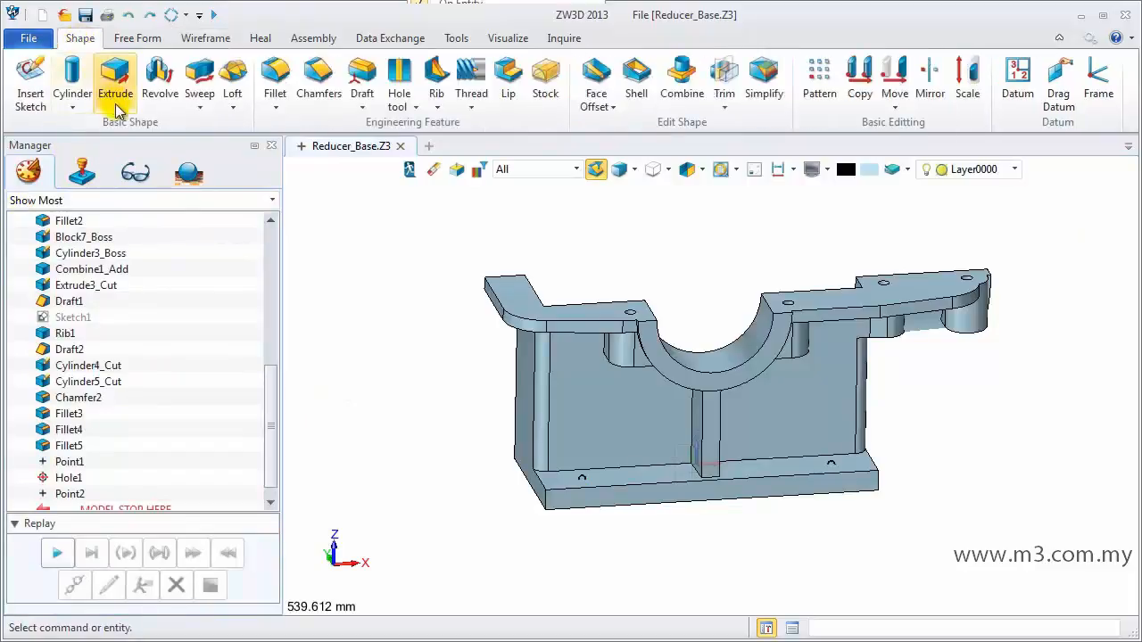
pyautogui.click(396, 82)
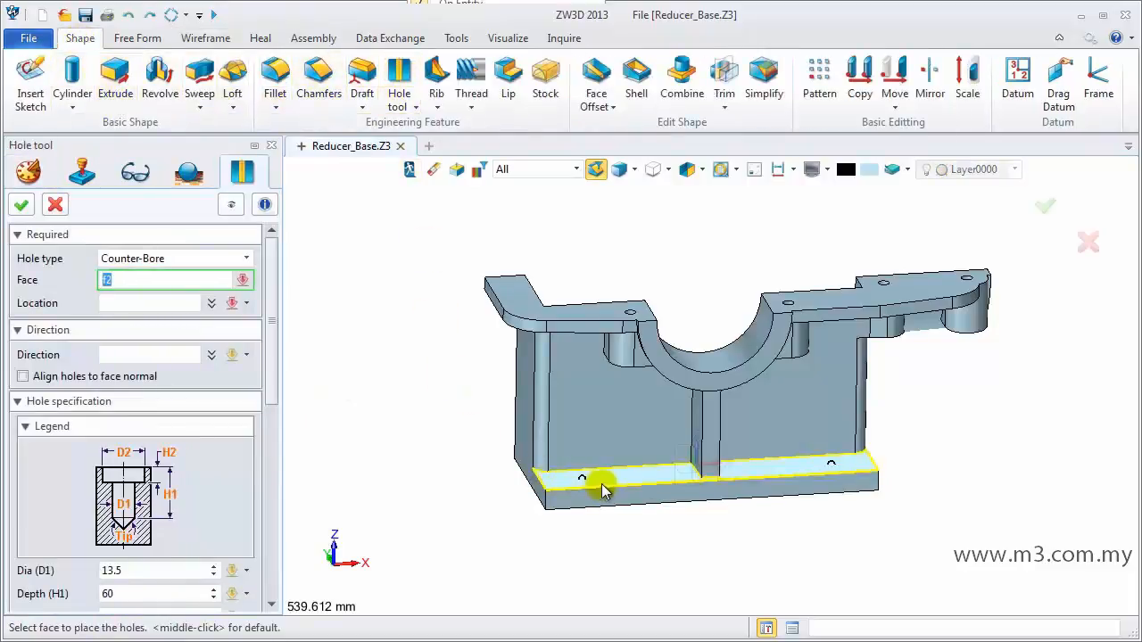
pyautogui.moveTo(271, 395); pyautogui.dragTo(279, 471)
pyautogui.click(135, 391)
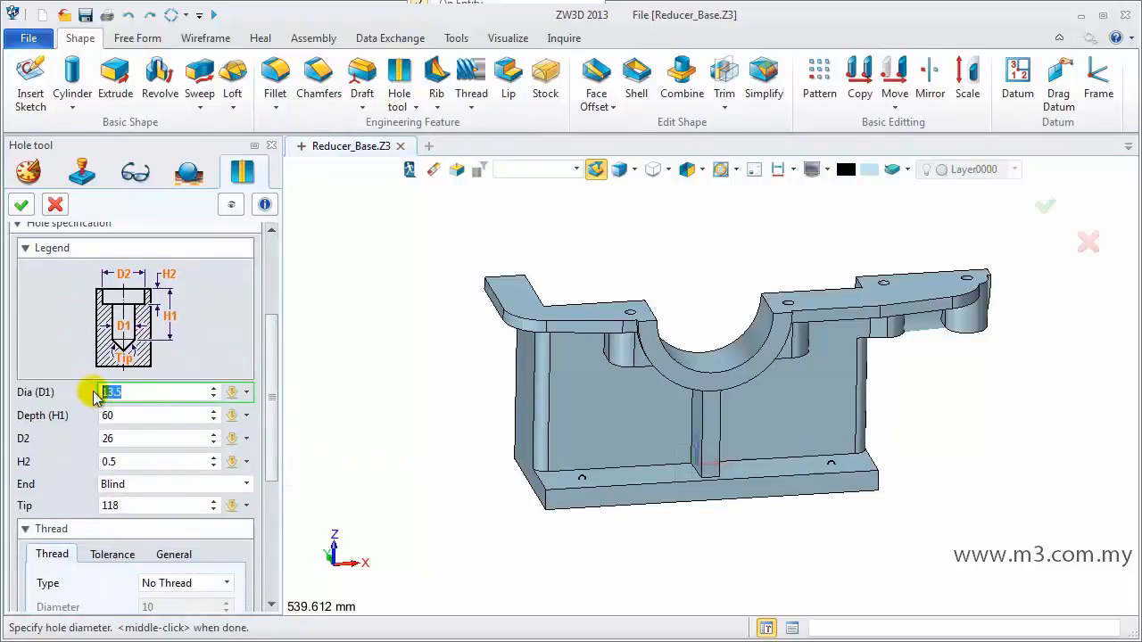
pyautogui.click(123, 414)
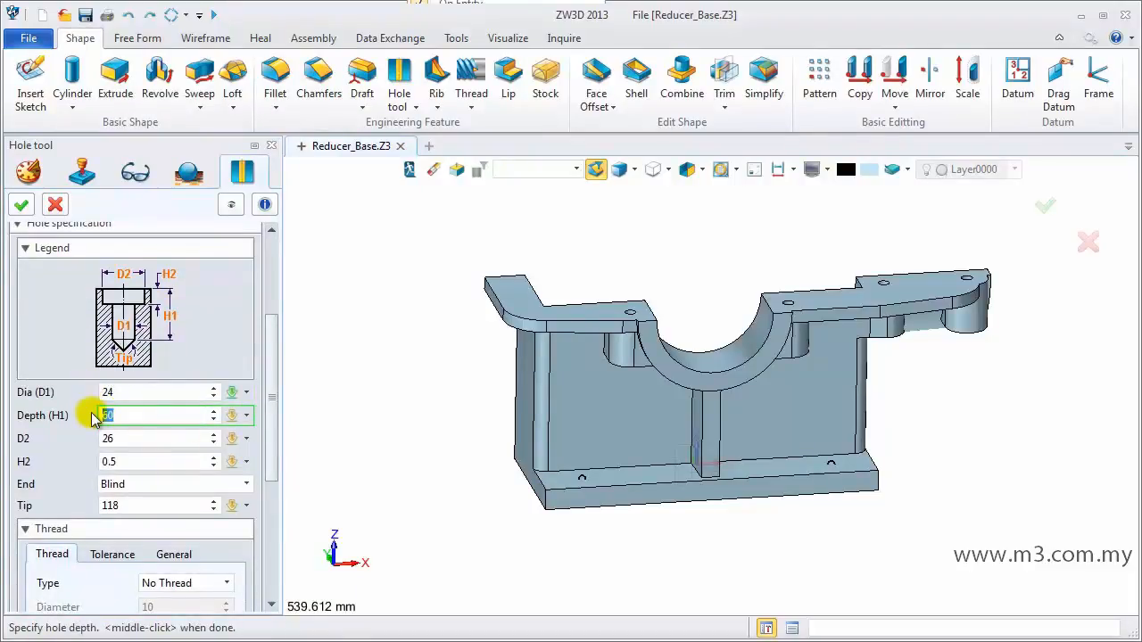
pyautogui.click(122, 438)
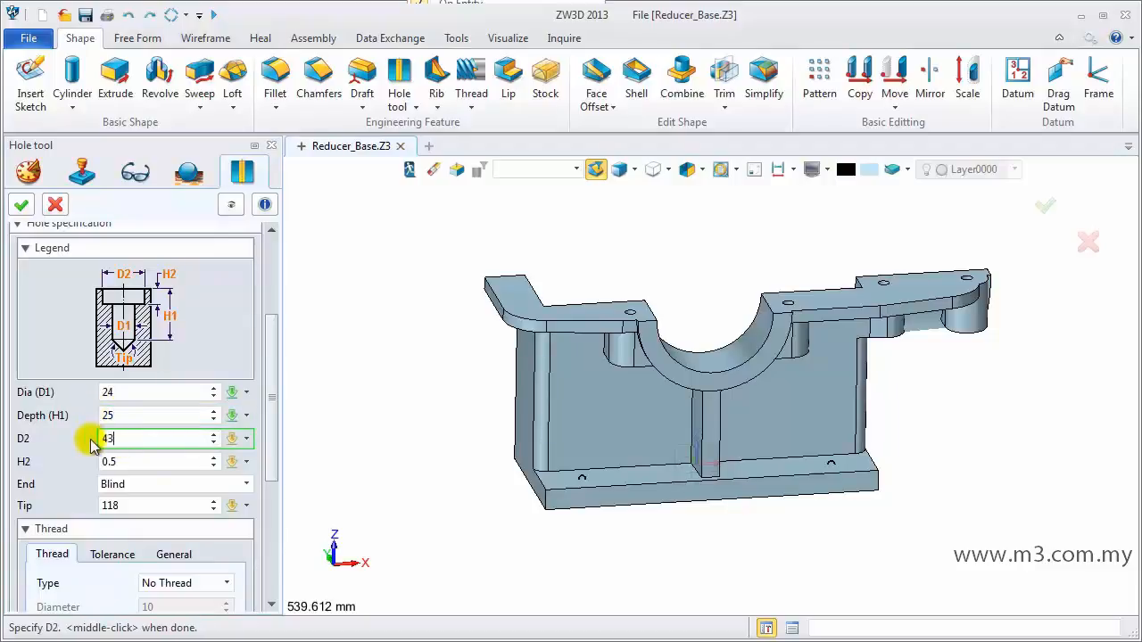
pyautogui.click(130, 460)
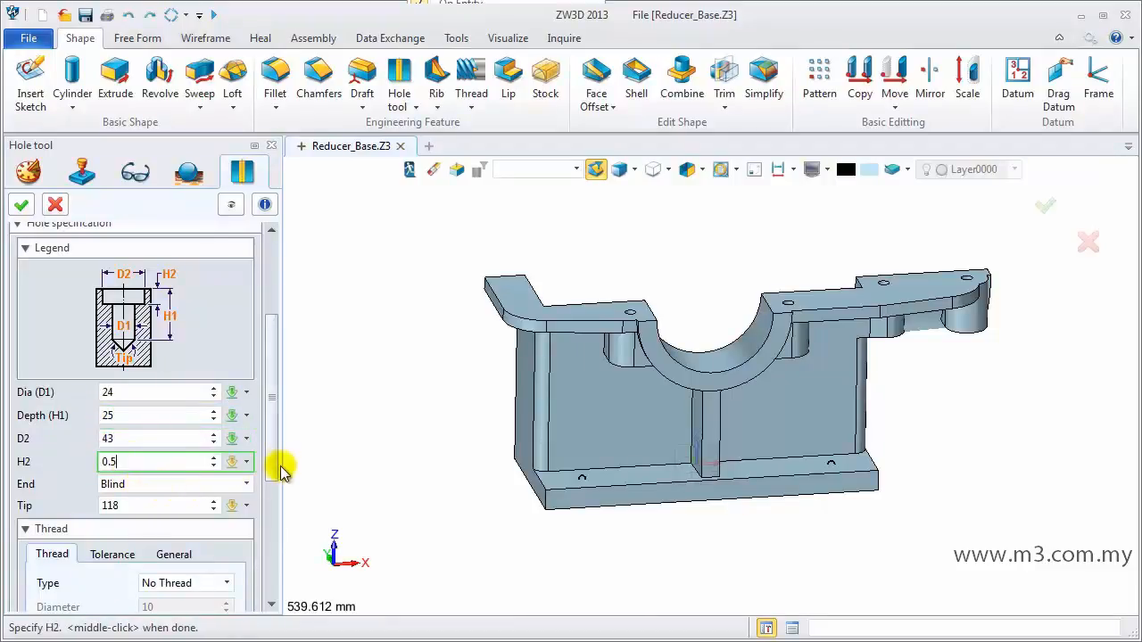
# Pick the two base plate points as hole locations and create the counterbored holes.
pyautogui.moveTo(273, 462); pyautogui.dragTo(246, 374)
pyautogui.click(130, 303)
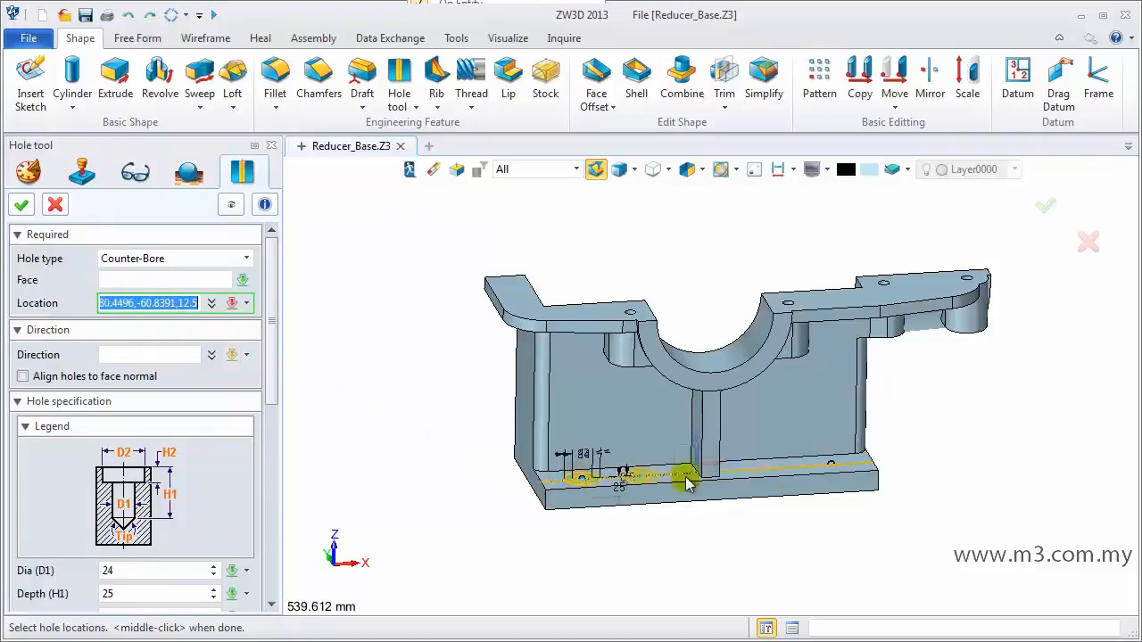
pyautogui.click(830, 466)
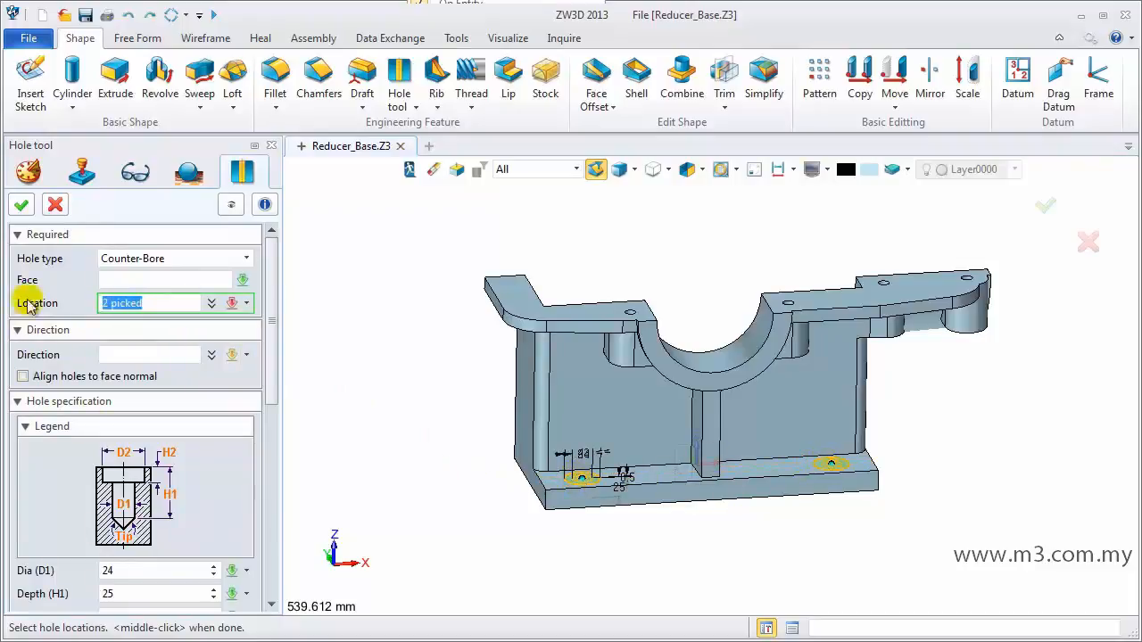
pyautogui.click(21, 206)
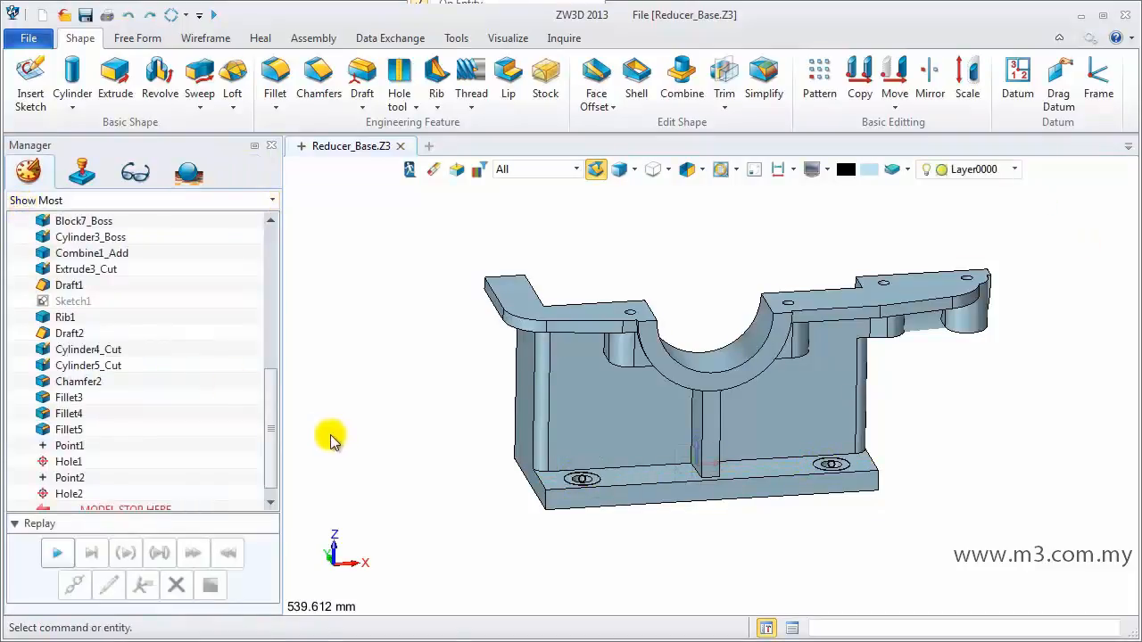
# Limit picking to points, select all points across the model, and hide them.
pyautogui.moveTo(330, 437); pyautogui.dragTo(348, 459, button='right')
pyautogui.click(503, 172)
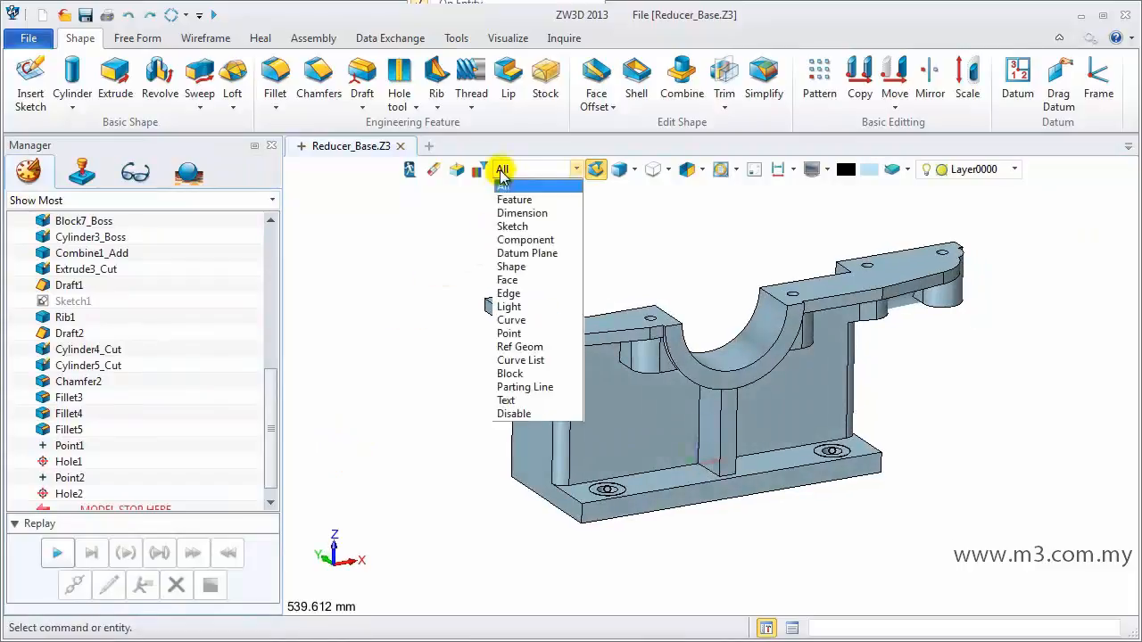
pyautogui.click(509, 333)
pyautogui.scroll(-2, 472, 290)
pyautogui.moveTo(441, 223); pyautogui.dragTo(853, 476)
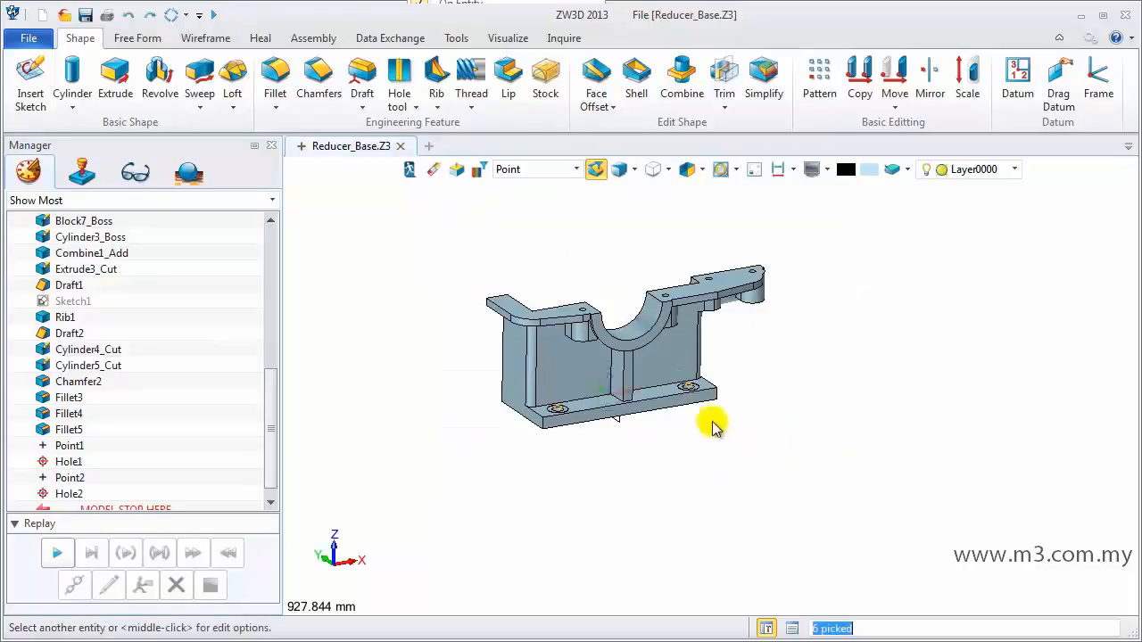
pyautogui.rightClick(691, 387)
pyautogui.click(740, 418)
# Reset the pick filter to All.
pyautogui.moveTo(733, 421); pyautogui.dragTo(627, 527, button='right')
pyautogui.click(538, 170)
pyautogui.click(526, 186)
pyautogui.click(577, 169)
pyautogui.click(526, 185)
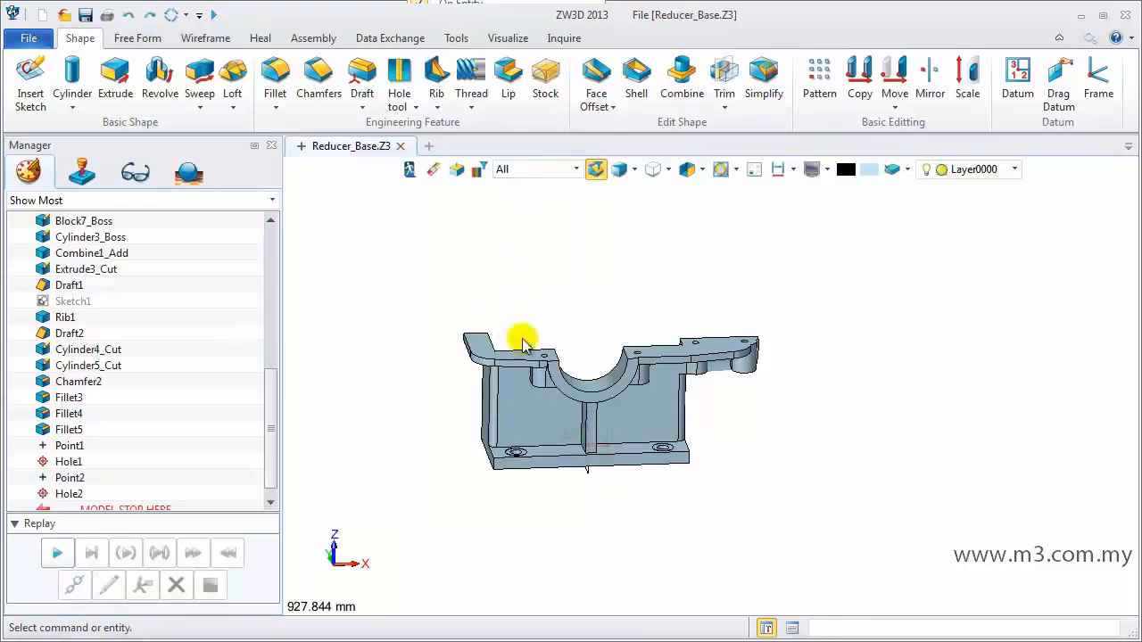
# Fillet the two vertical corner edges at the ends of the base plate's long outer side with radius 30.
pyautogui.moveTo(489, 460); pyautogui.dragTo(440, 474, button='right')
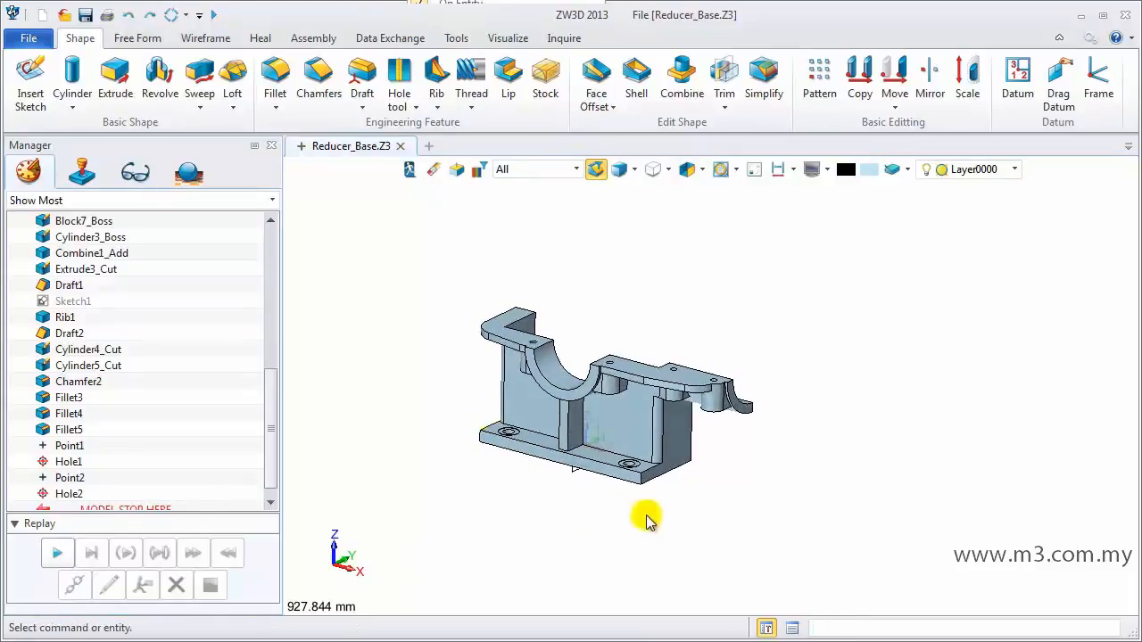
pyautogui.scroll(3, 647, 495)
pyautogui.click(623, 469)
pyautogui.moveTo(510, 520); pyautogui.dragTo(408, 378, button='right')
pyautogui.scroll(3, 346, 395)
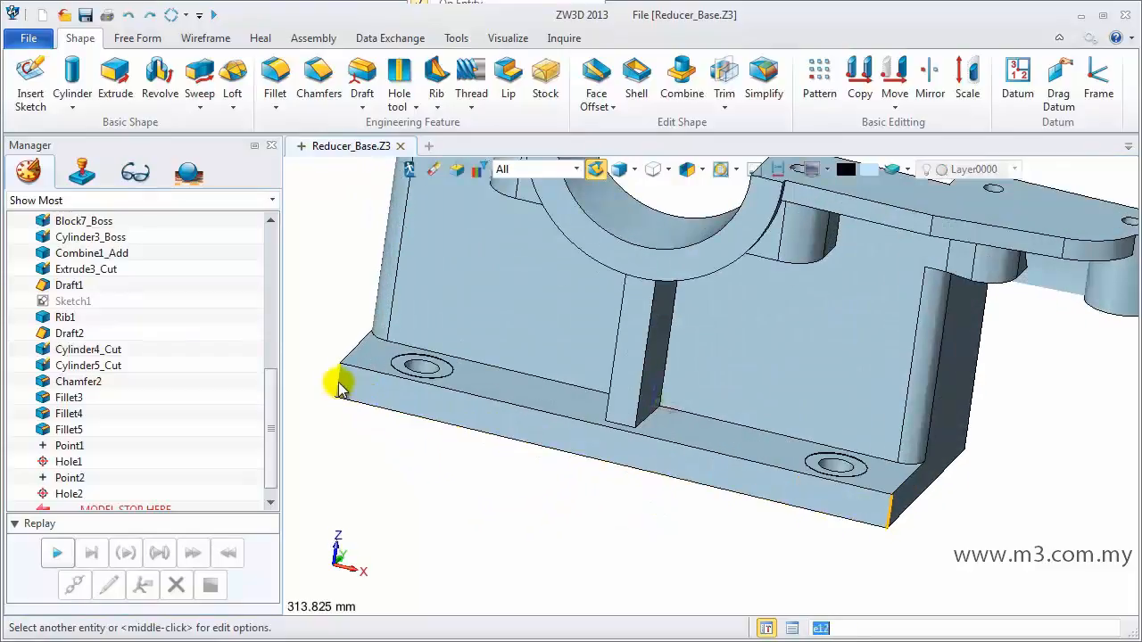
pyautogui.click(339, 385)
pyautogui.scroll(-2, 406, 461)
pyautogui.scroll(-2, 404, 461)
pyautogui.rightClick(404, 456)
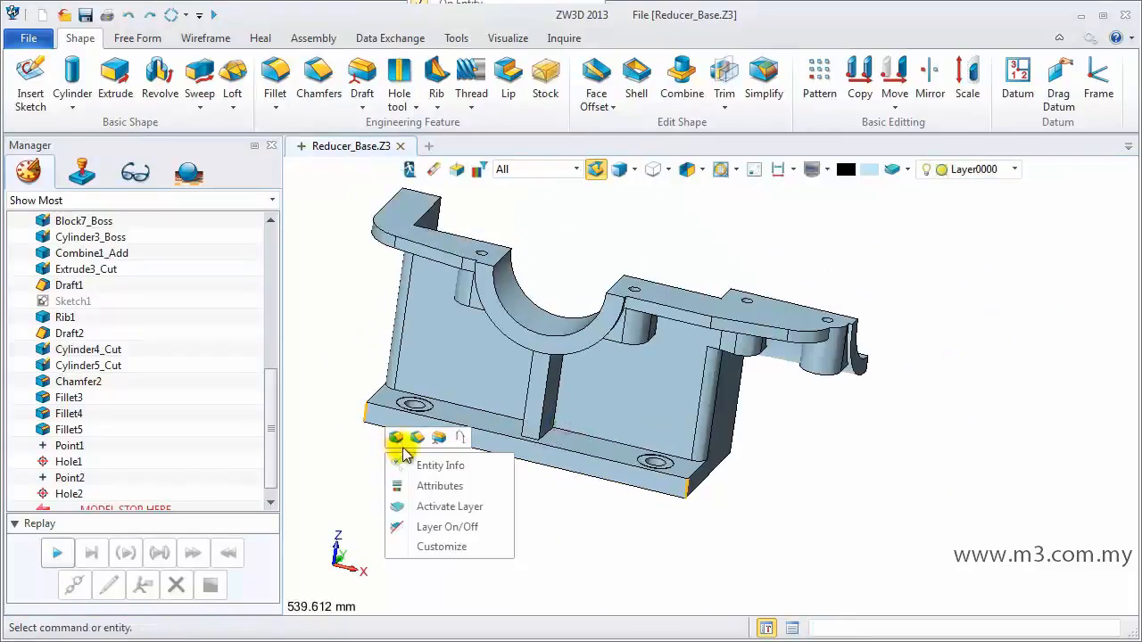
pyautogui.click(397, 438)
pyautogui.click(108, 282)
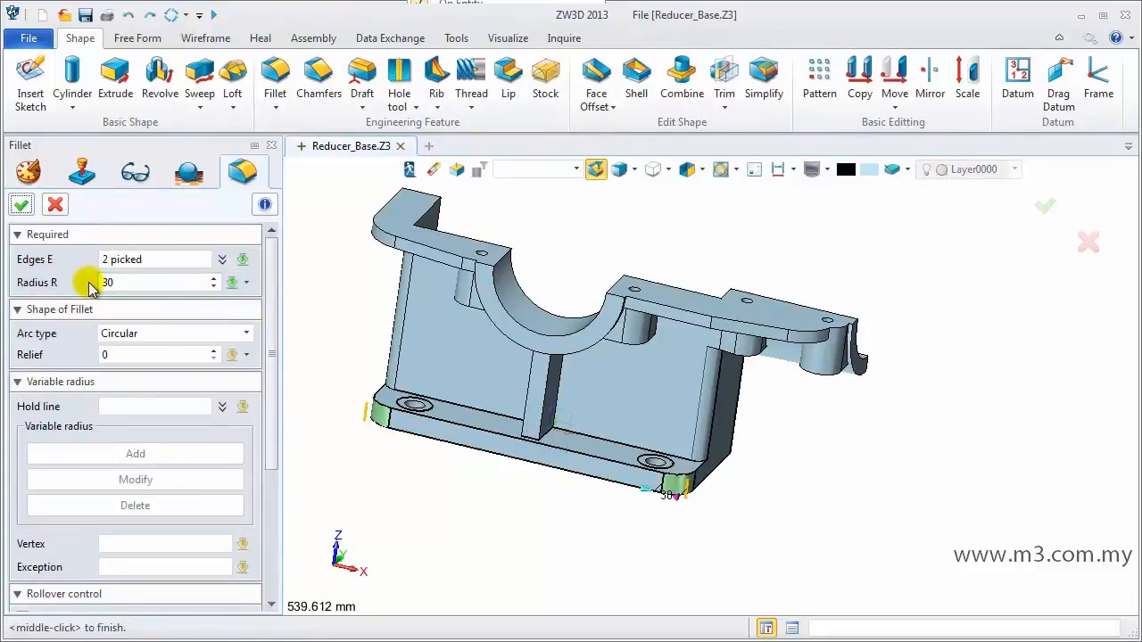
# Apply the 30 mm fillet to the two picked vertical corner edges of the base flange.
pyautogui.click(22, 205)
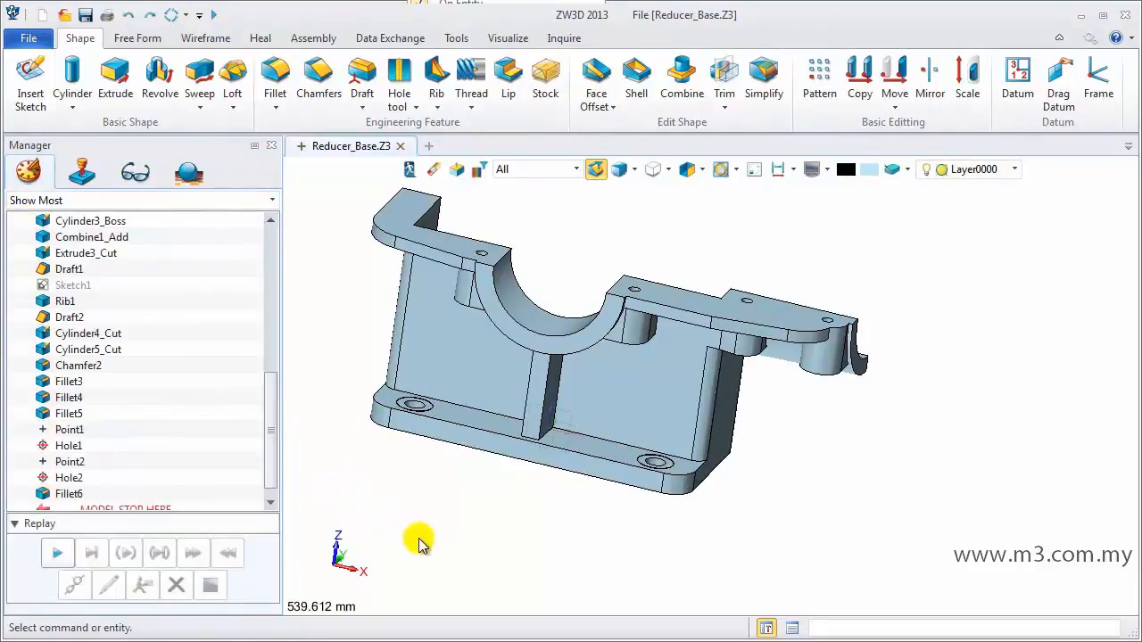
# Create a point on the front bearing face, offset -80 mm in Z from the bearing arc's center of curvature.
pyautogui.click(703, 168)
pyautogui.click(678, 218)
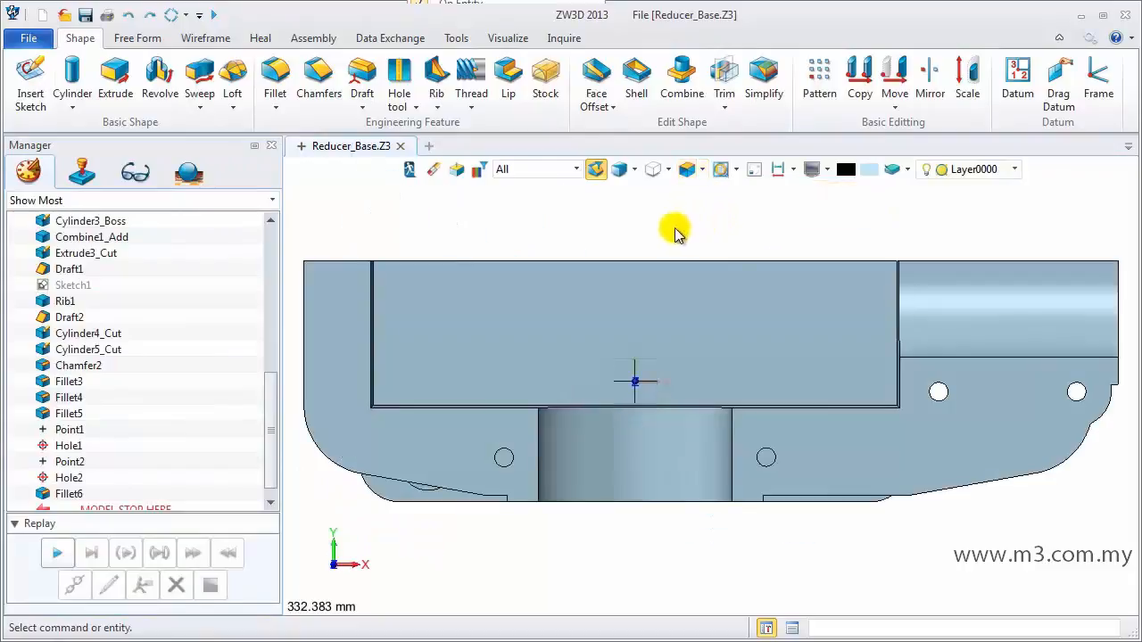
pyautogui.click(702, 169)
pyautogui.click(722, 282)
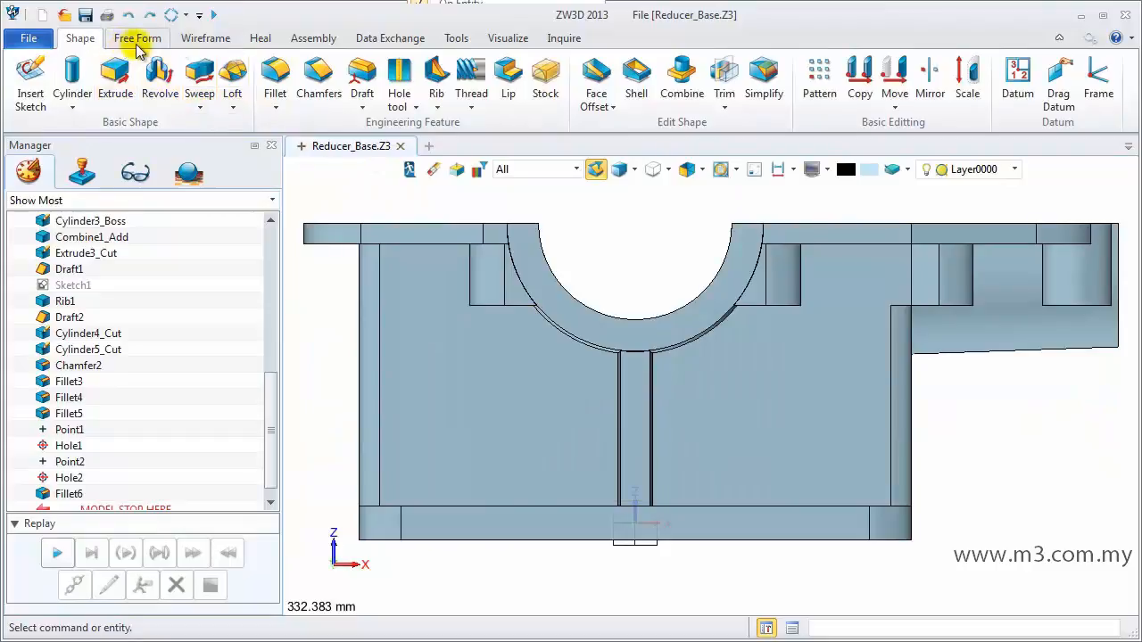
pyautogui.click(203, 40)
pyautogui.click(41, 63)
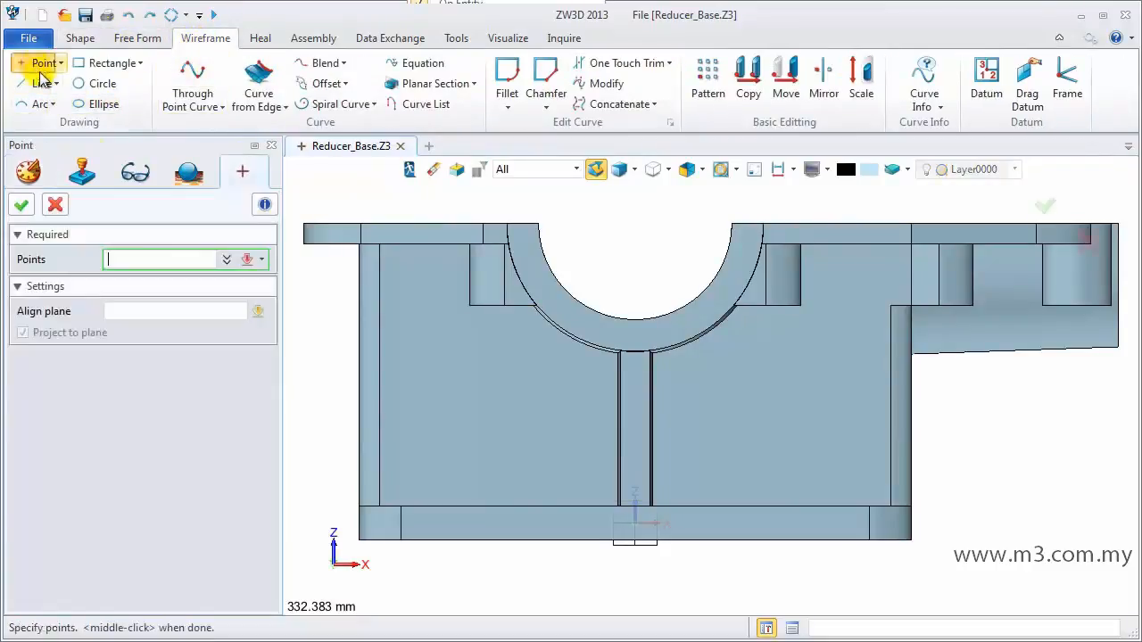
pyautogui.rightClick(588, 228)
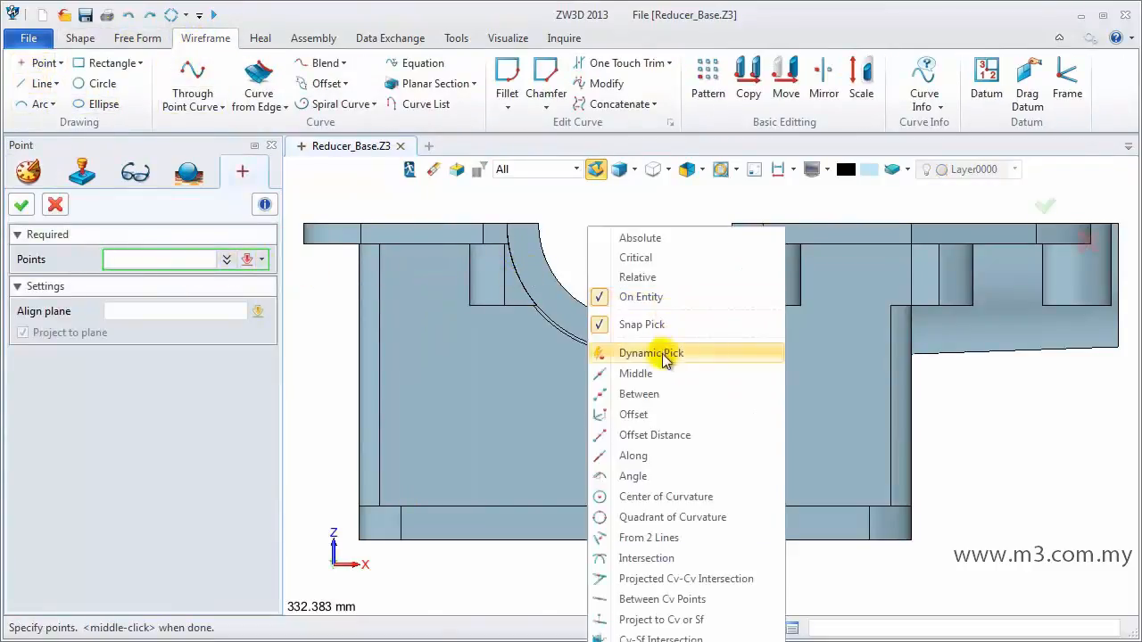
pyautogui.click(644, 413)
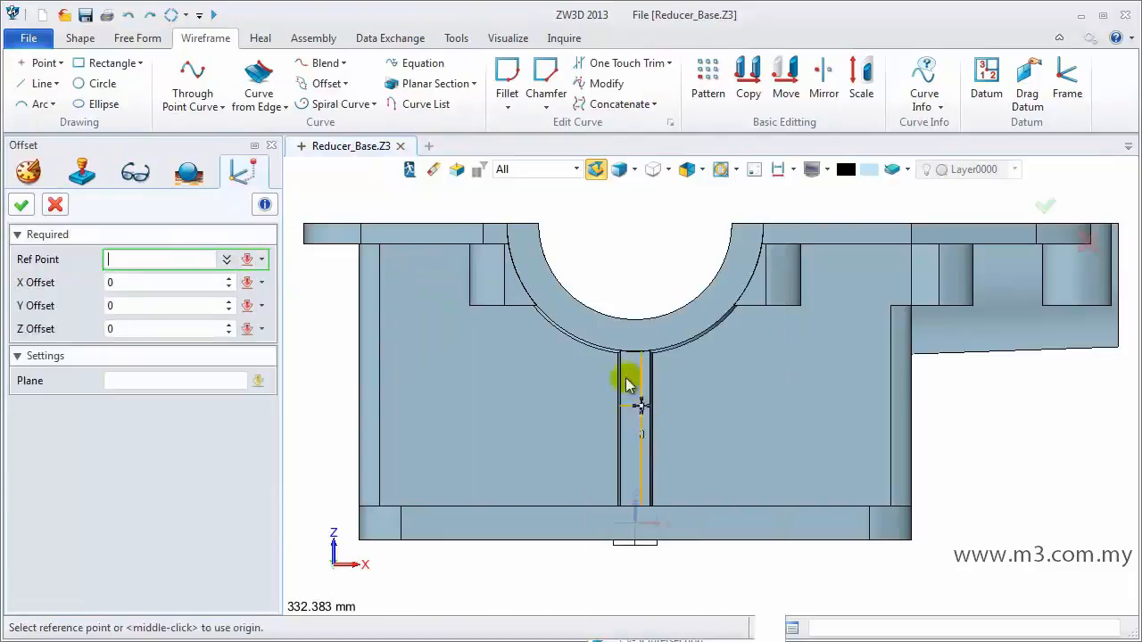
pyautogui.rightClick(600, 248)
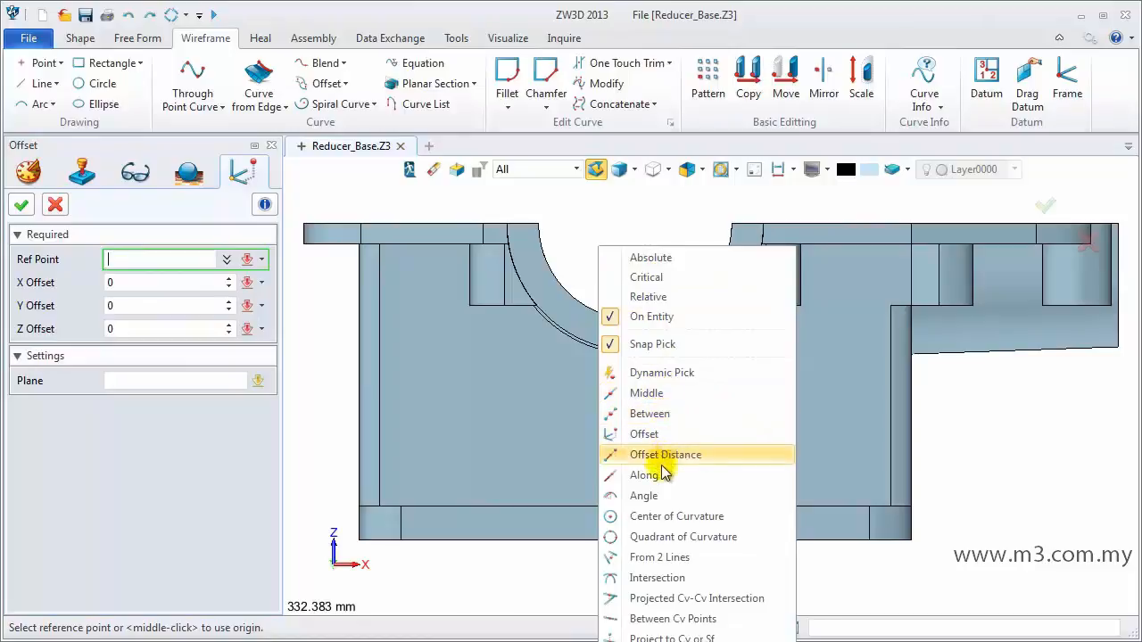
pyautogui.click(679, 515)
pyautogui.click(634, 321)
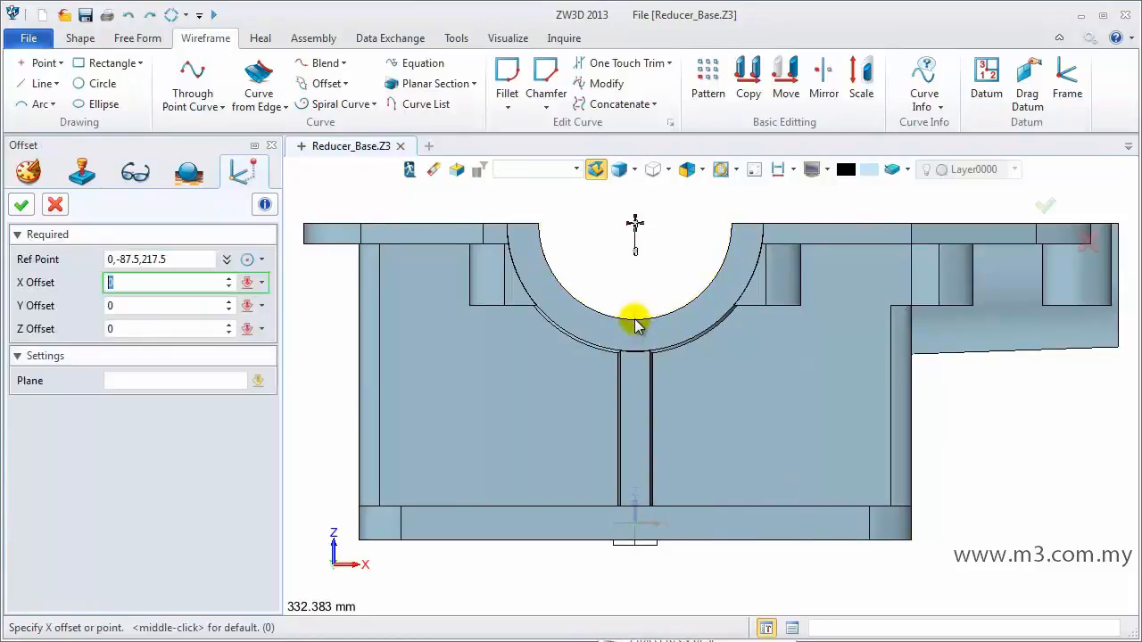
pyautogui.click(148, 328)
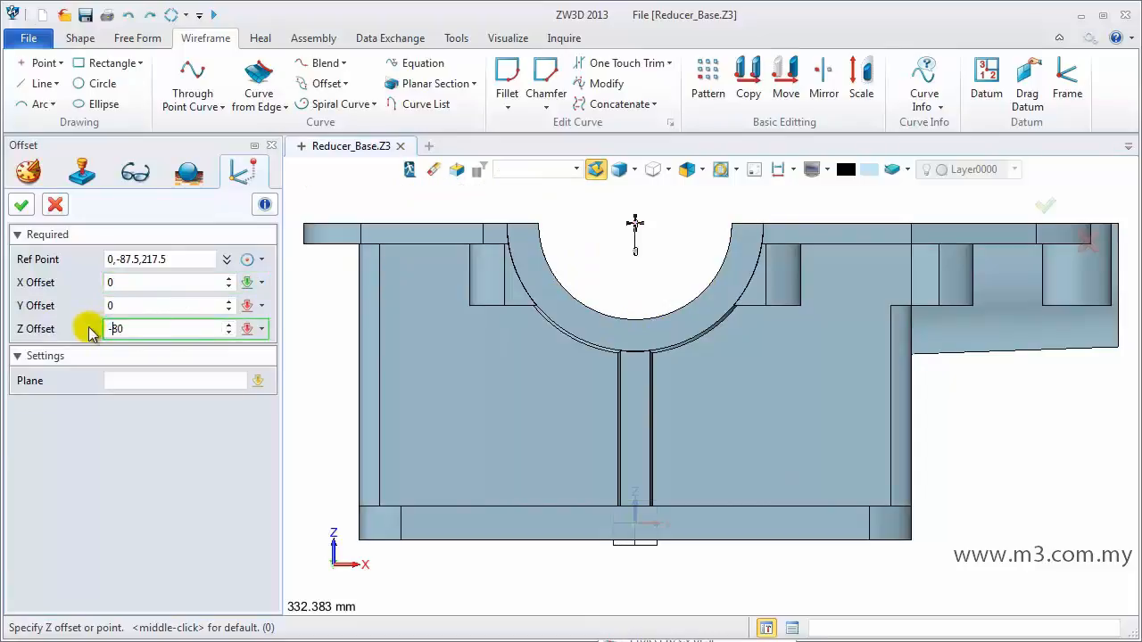
pyautogui.press('Return')
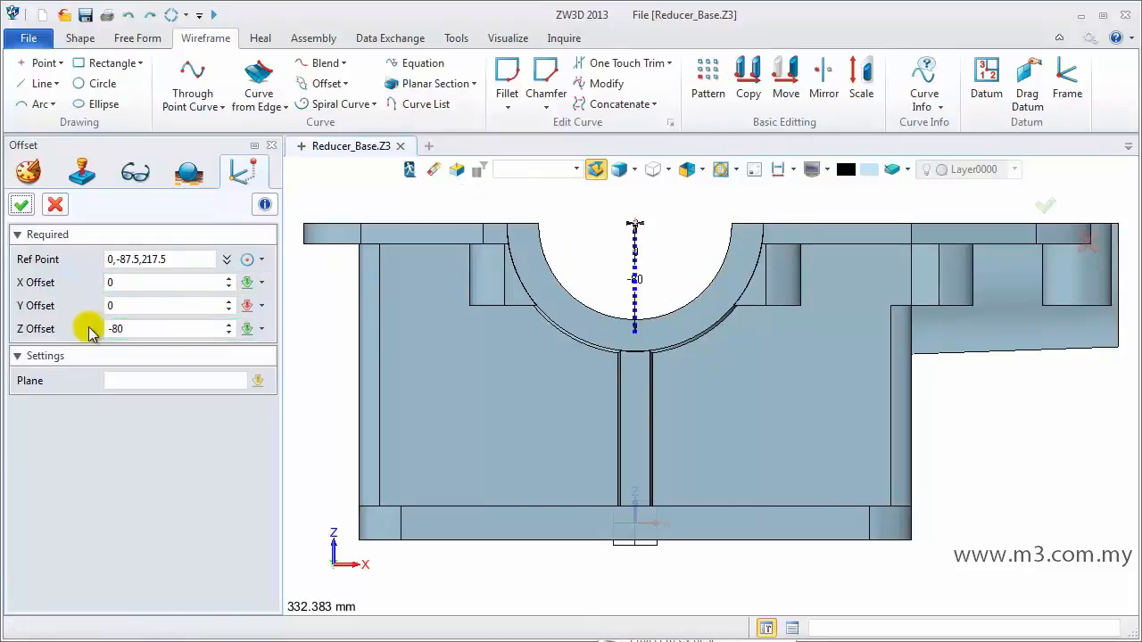
pyautogui.click(22, 206)
pyautogui.click(21, 205)
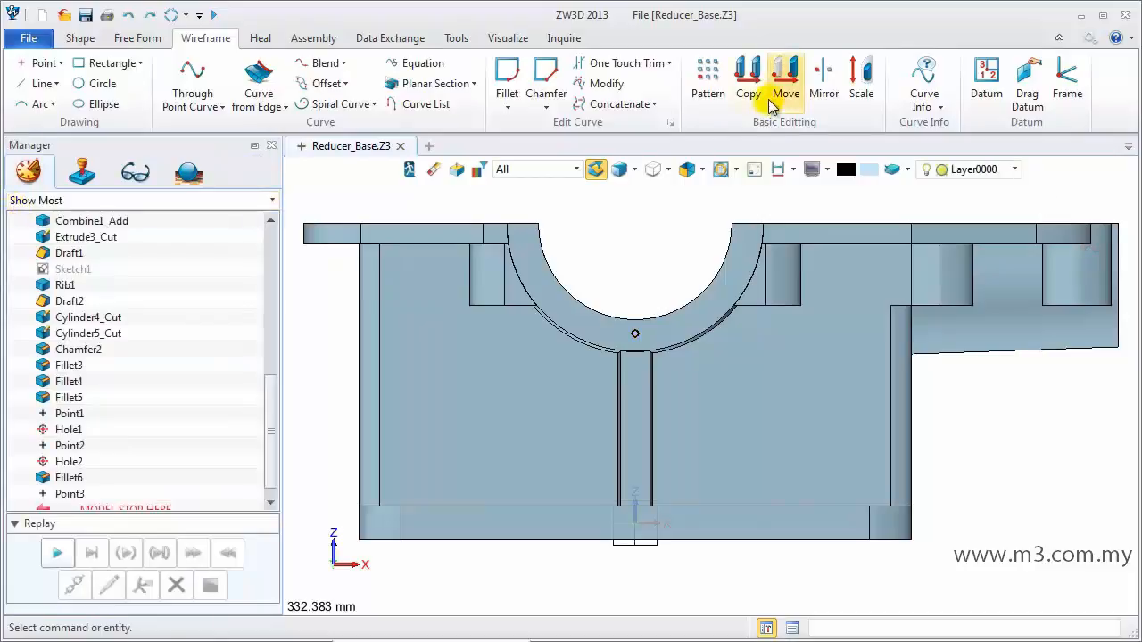
# Copy the new point by rotating it -60 degrees about the bearing bore axis, making one copy.
pyautogui.click(749, 79)
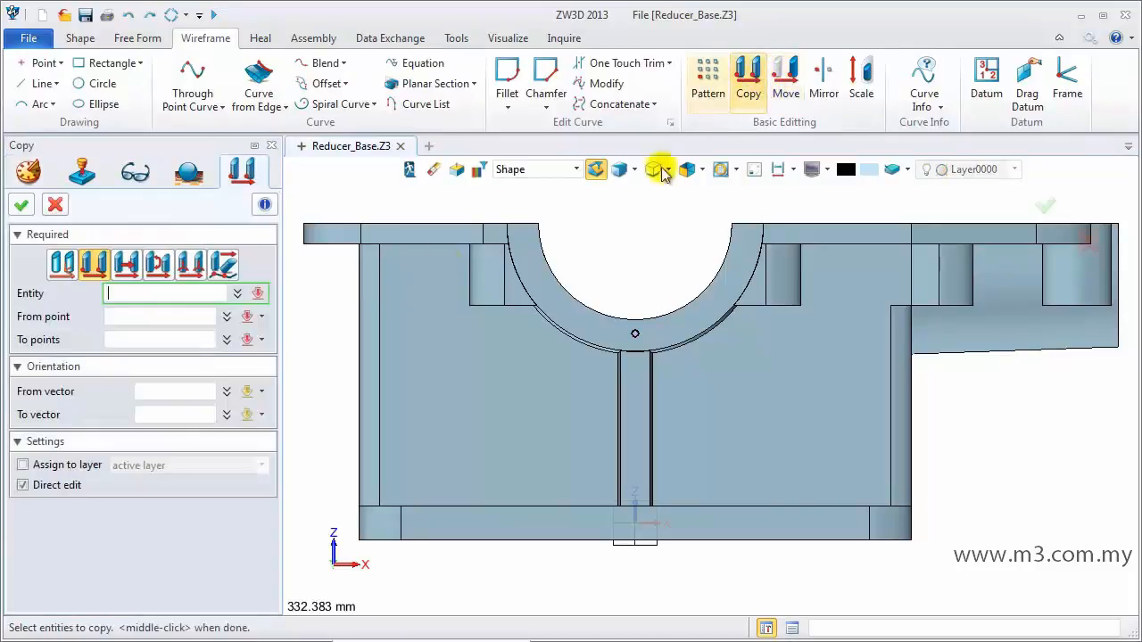
pyautogui.click(157, 265)
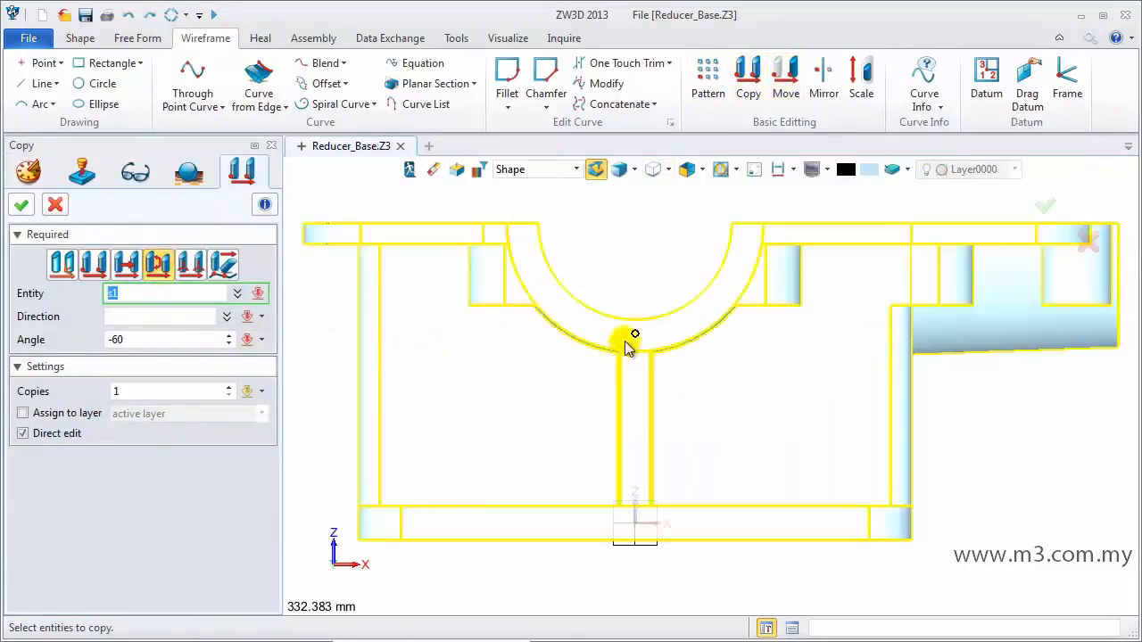
pyautogui.click(544, 171)
pyautogui.click(521, 267)
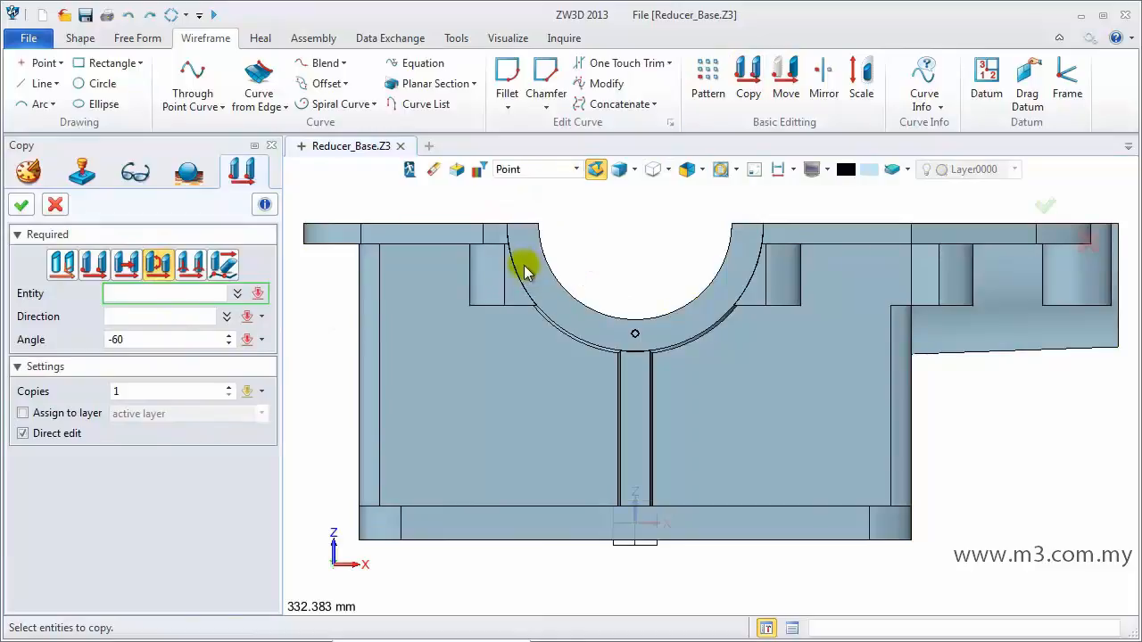
pyautogui.click(161, 317)
pyautogui.click(616, 316)
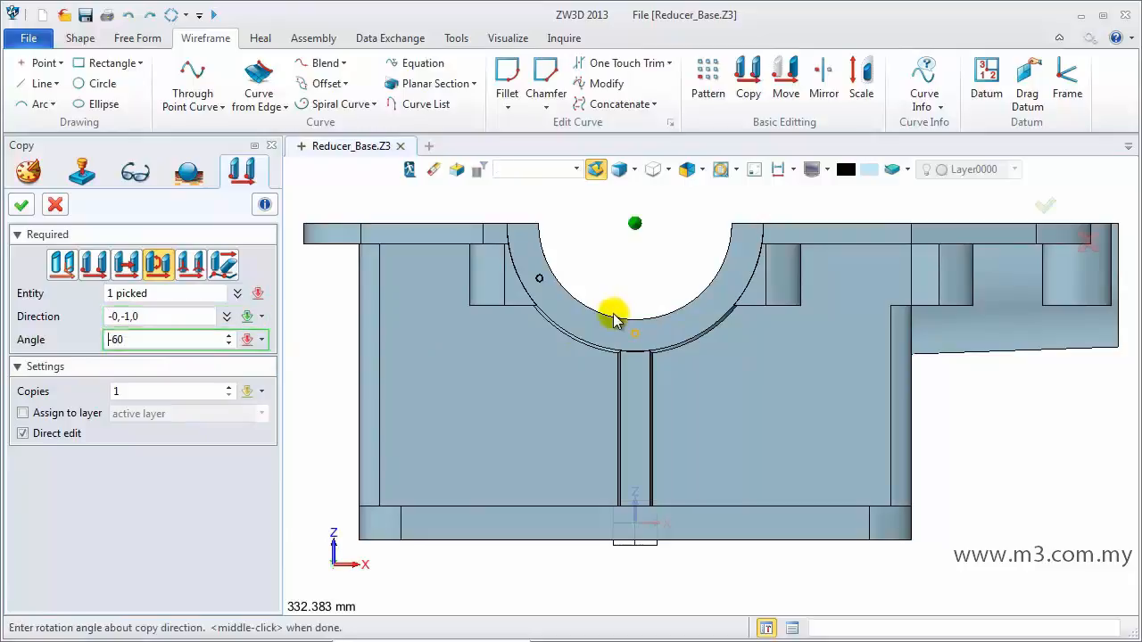
pyautogui.click(22, 204)
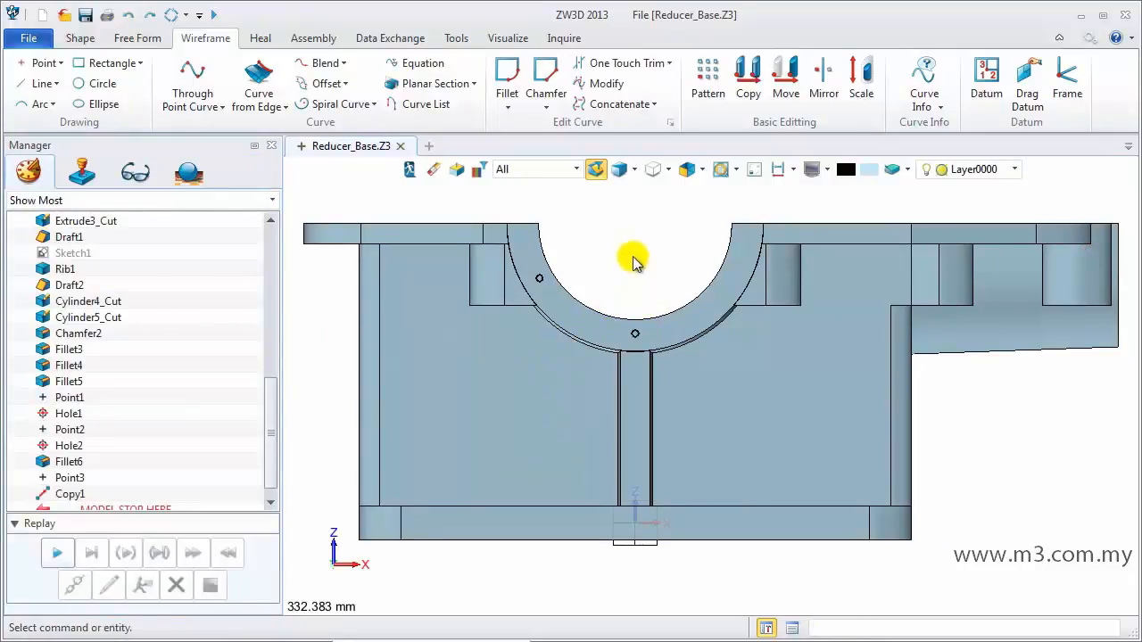
# Make another rotated copy of the lowest bearing-face point, at 60 degrees about the bore axis.
pyautogui.click(750, 90)
pyautogui.click(634, 339)
pyautogui.middleClick(612, 305)
pyautogui.middleClick(599, 314)
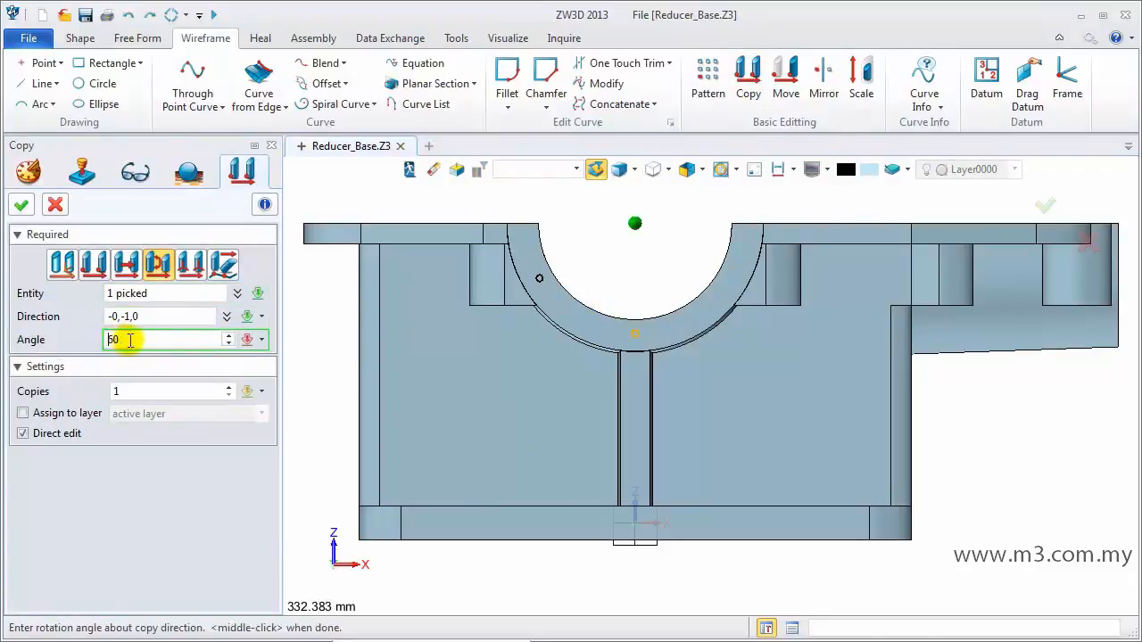
pyautogui.click(23, 206)
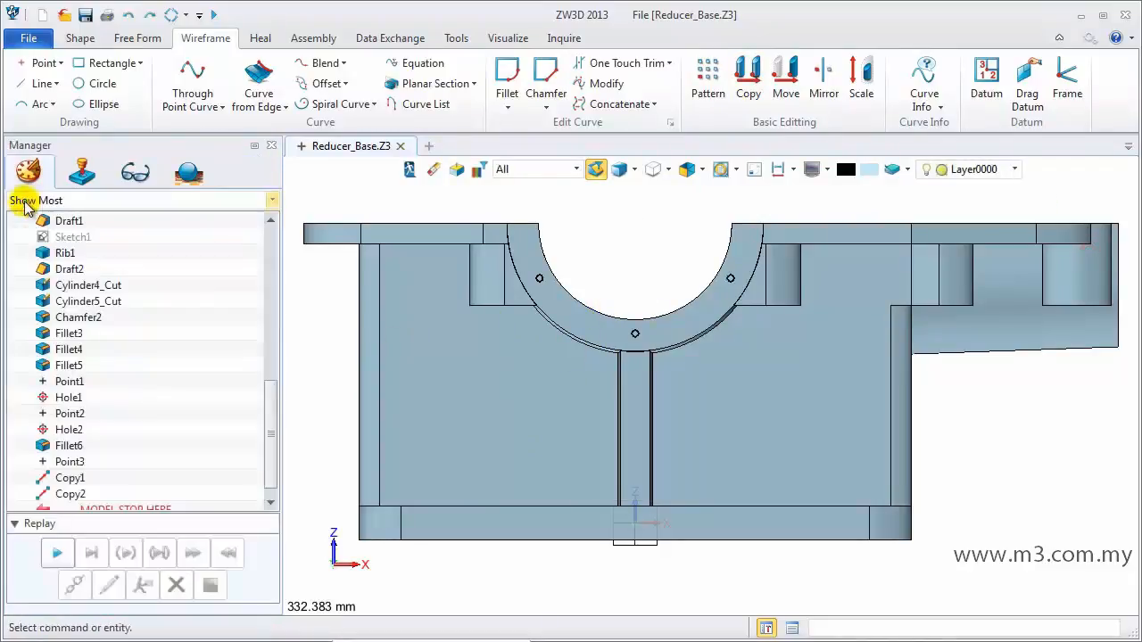
# Start a hole feature on the front bearing face and pick its three points as the hole locations.
pyautogui.click(80, 38)
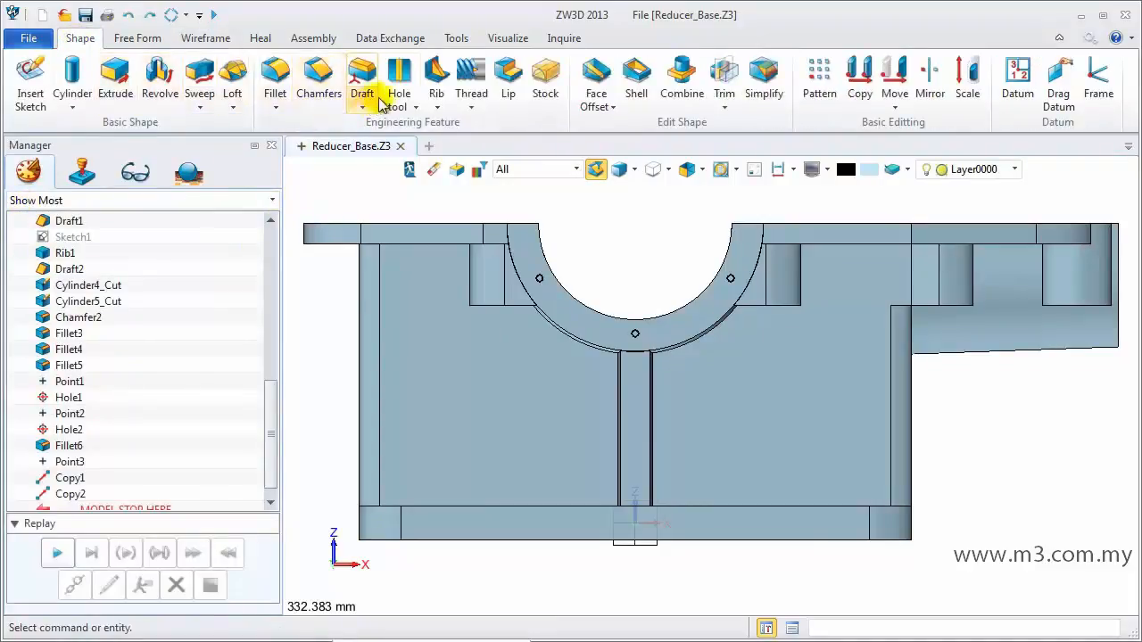
pyautogui.click(400, 85)
pyautogui.click(562, 321)
pyautogui.click(542, 282)
pyautogui.click(537, 170)
pyautogui.click(527, 187)
pyautogui.click(512, 255)
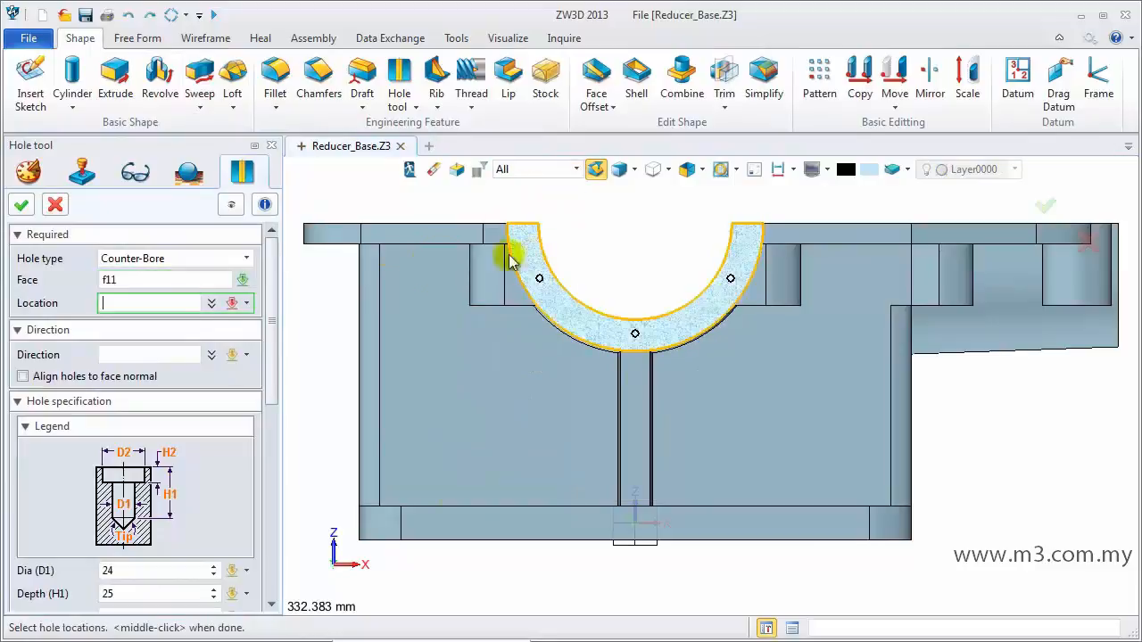
pyautogui.click(527, 169)
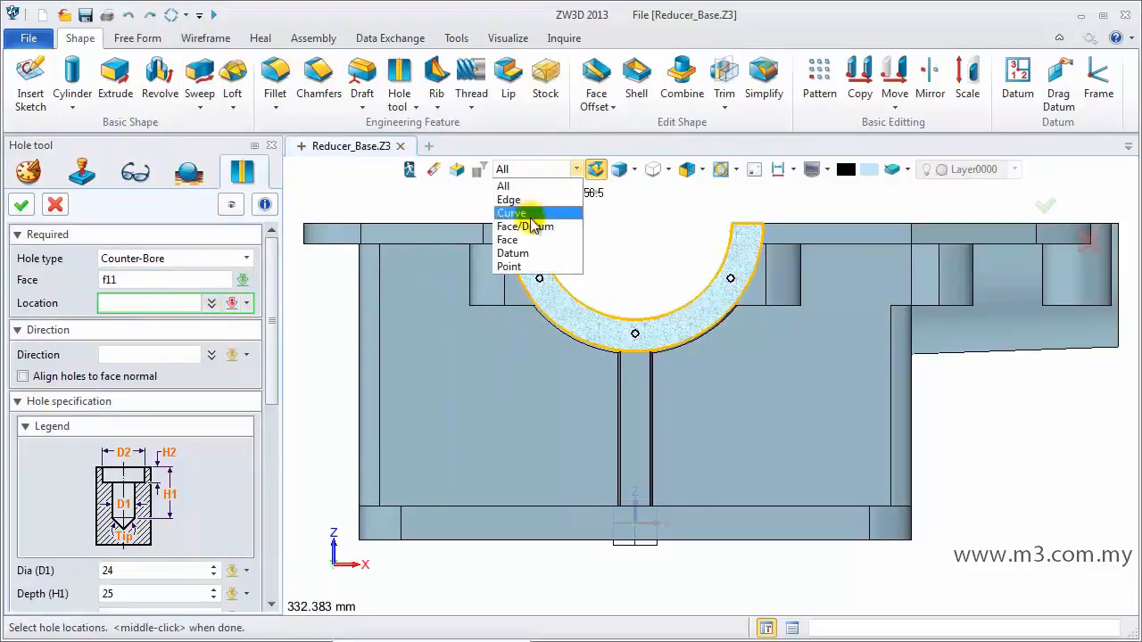
pyautogui.click(508, 266)
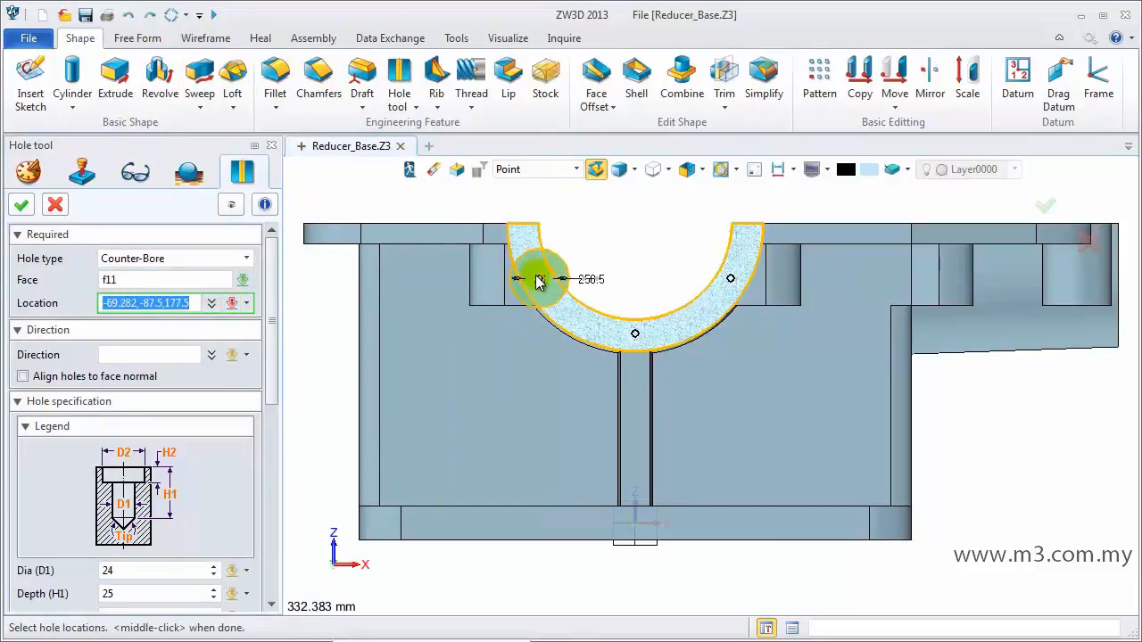
pyautogui.click(731, 279)
# Clear the previous hole dimensions, apply the M10X1.25 thread bundle, and create the three simple 8.75 mm holes, 20 mm deep.
pyautogui.moveTo(270, 349); pyautogui.dragTo(266, 463)
pyautogui.click(105, 306)
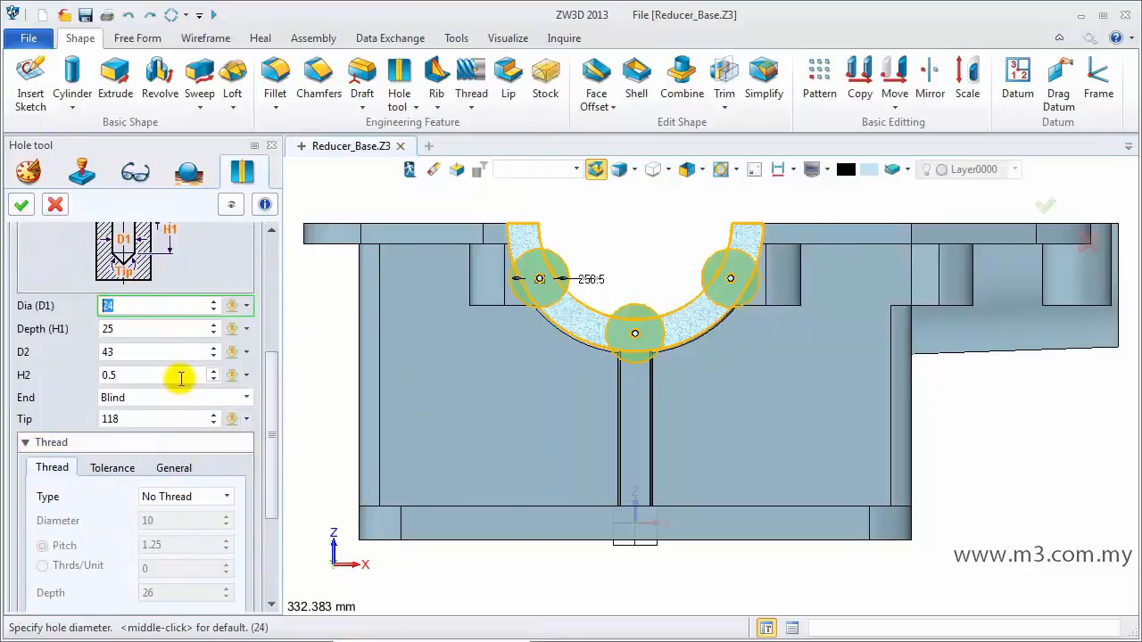
pyautogui.click(104, 327)
pyautogui.click(118, 353)
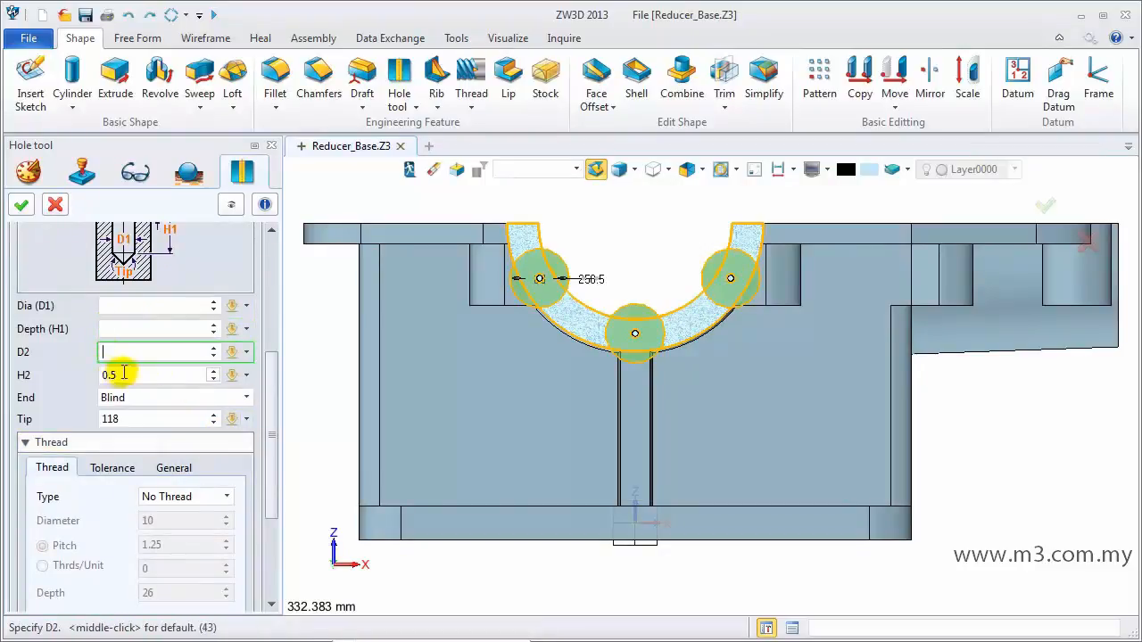
pyautogui.click(124, 375)
pyautogui.scroll(-3, 274, 400)
pyautogui.click(197, 500)
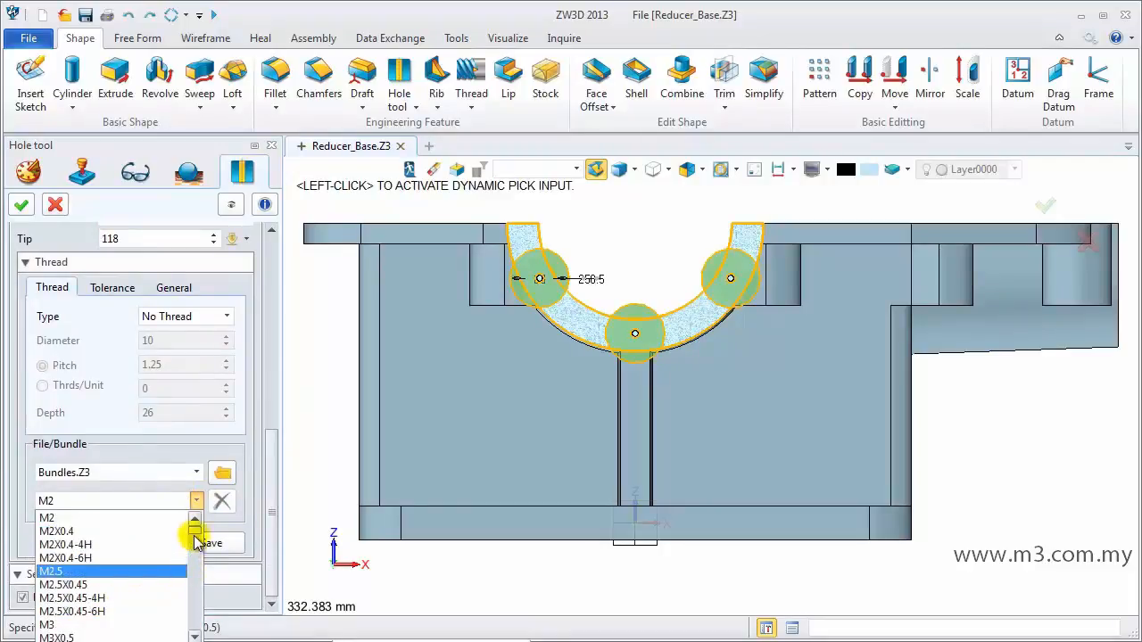
pyautogui.moveTo(196, 534); pyautogui.dragTo(192, 544)
pyautogui.click(89, 580)
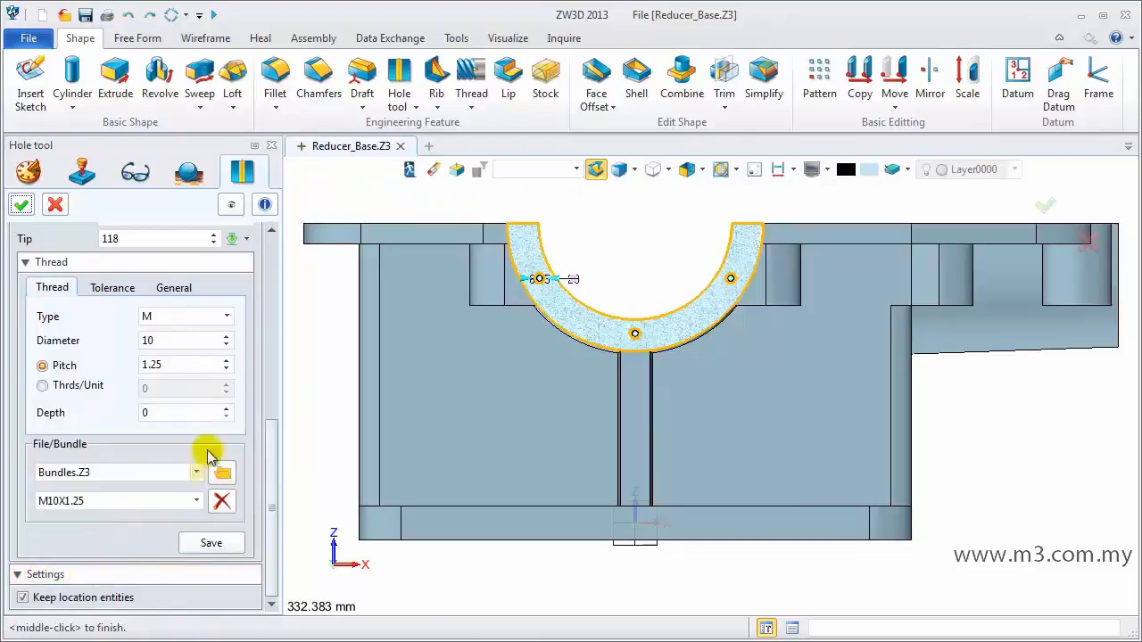
pyautogui.moveTo(270, 459); pyautogui.dragTo(273, 255)
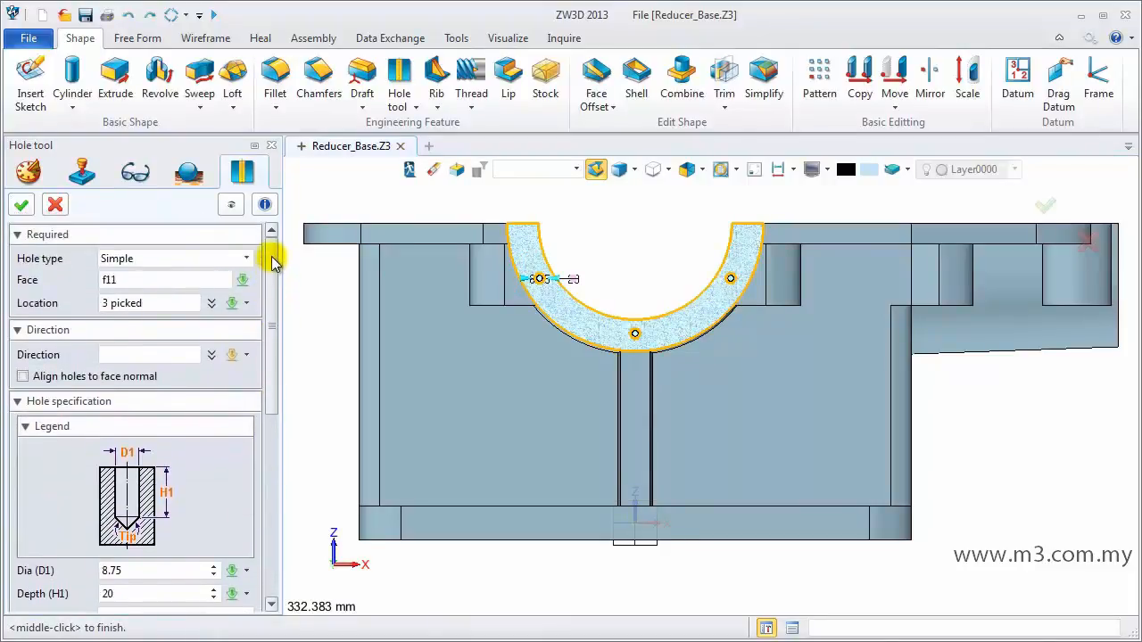
pyautogui.click(20, 205)
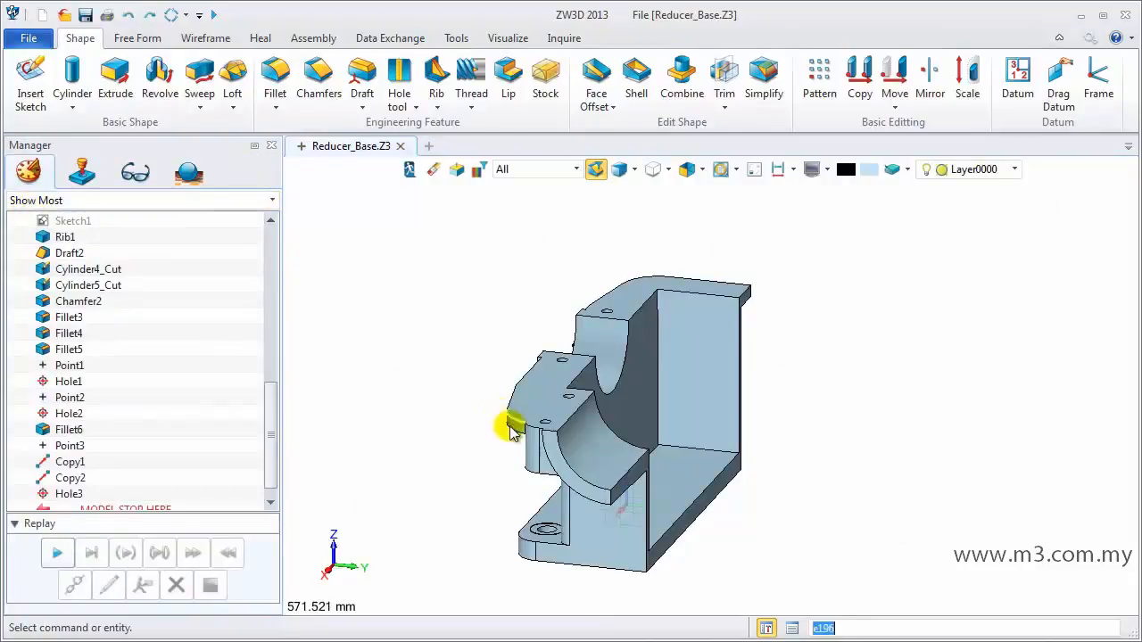
# Move the reducer base point-to-point from the midpoint of the base plate's upper long edge on the open side to the origin, 0.
pyautogui.click(894, 72)
pyautogui.click(677, 382)
pyautogui.middleClick(150, 311)
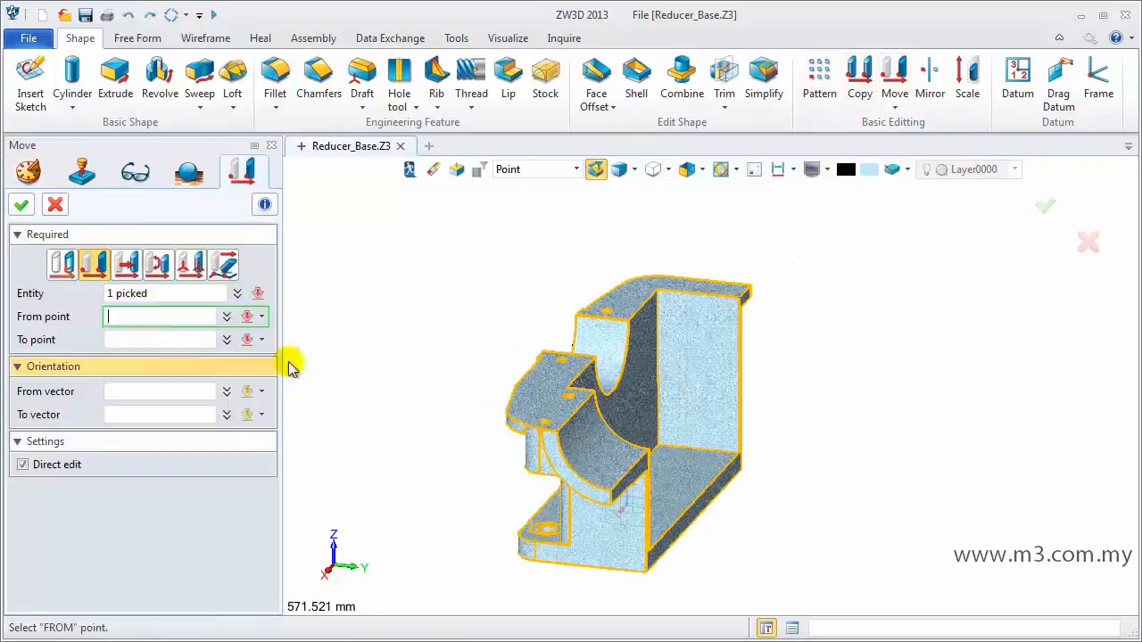
pyautogui.rightClick(719, 475)
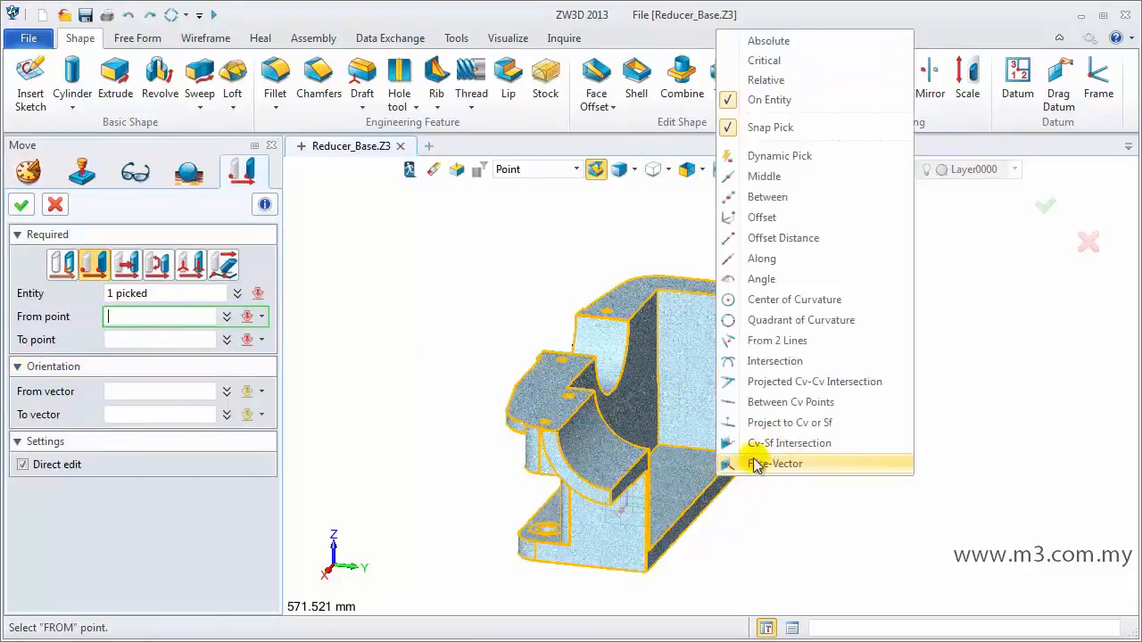
pyautogui.click(783, 179)
pyautogui.click(694, 503)
pyautogui.click(182, 340)
pyautogui.write('0')
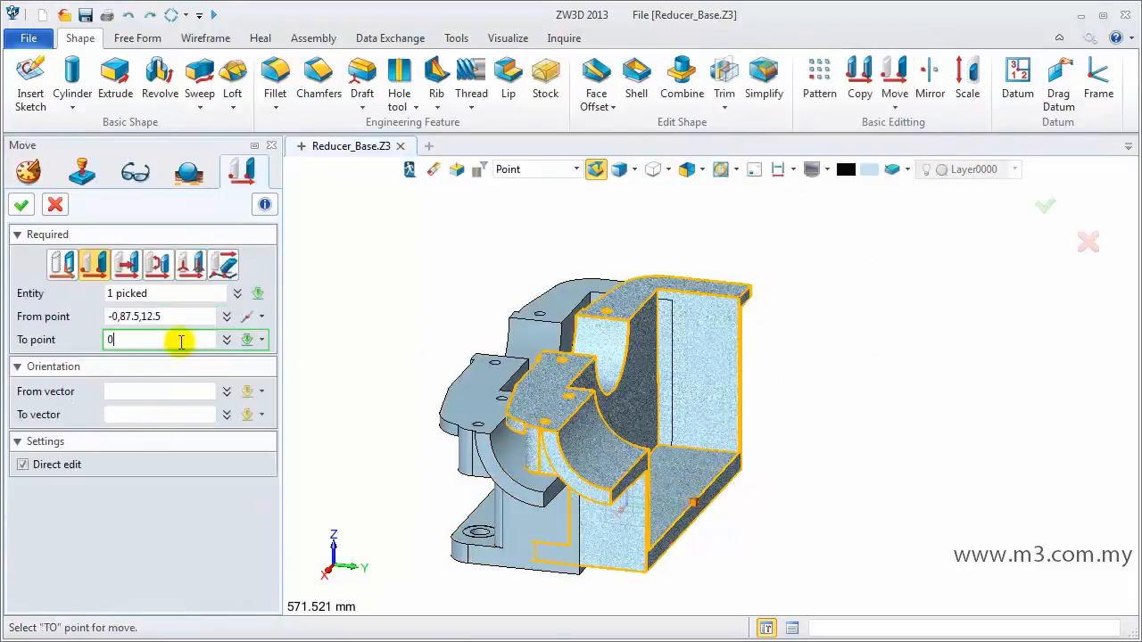
pyautogui.click(23, 211)
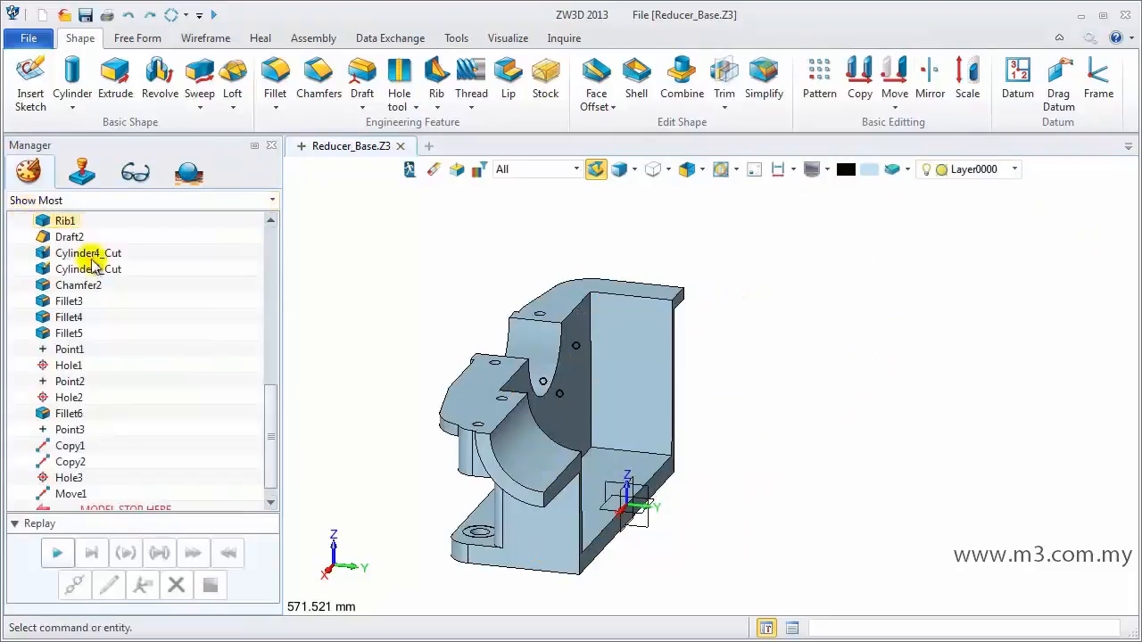
# Restrict selection to points and clear the three leftover hole-location points from view.
pyautogui.click(525, 169)
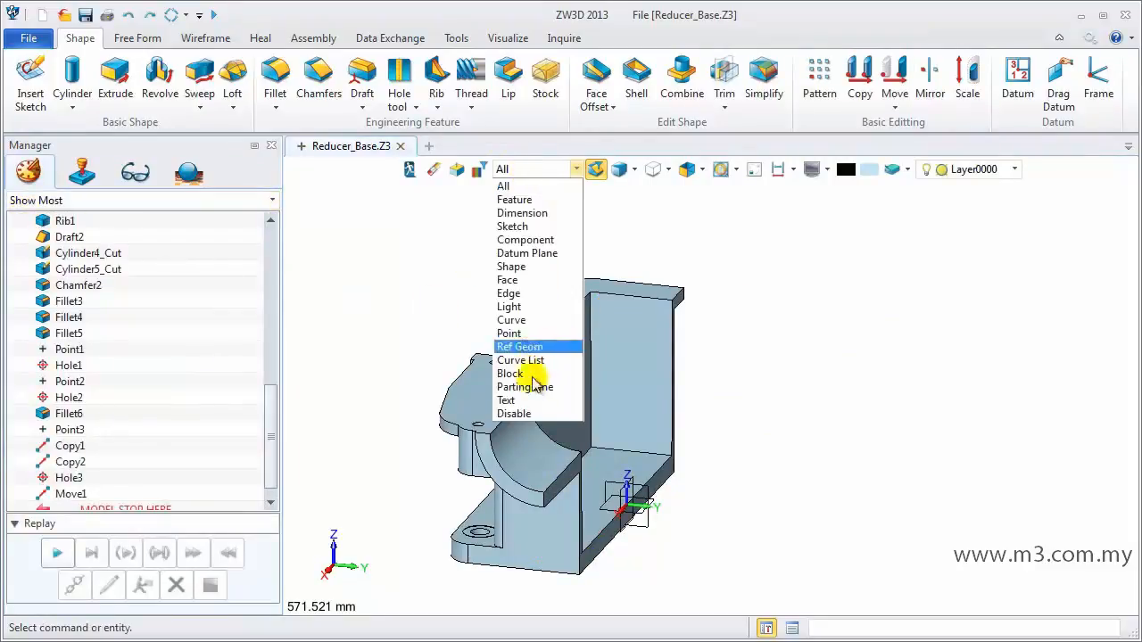
pyautogui.click(509, 332)
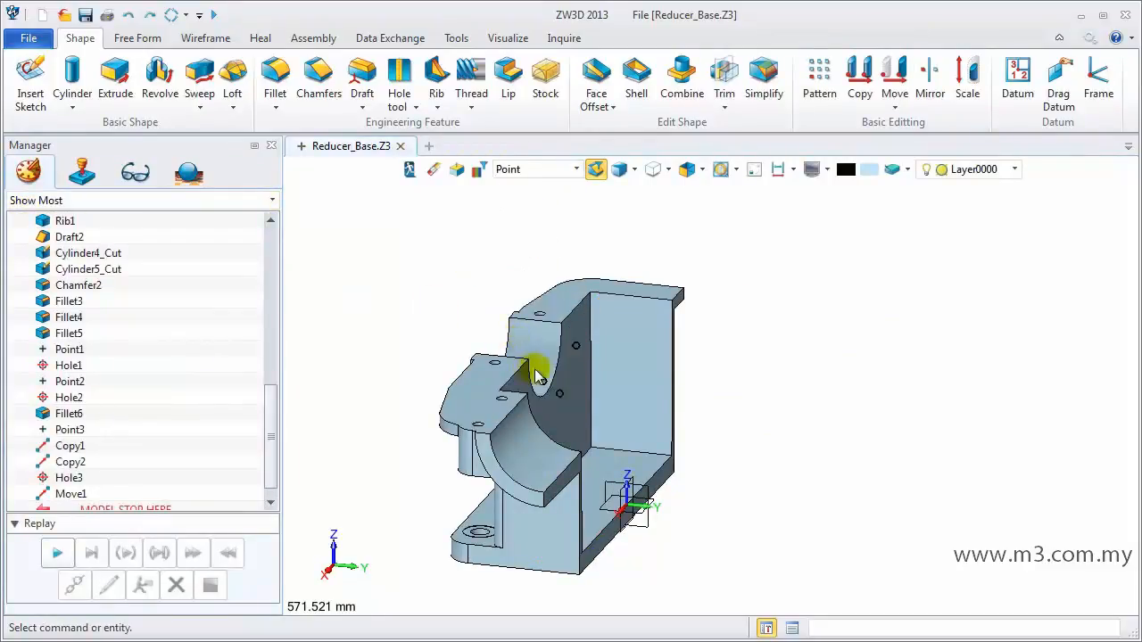
pyautogui.rightClick(576, 350)
pyautogui.click(625, 449)
# Mirror the half reducer base body about the XZ plane as a copy.
pyautogui.click(930, 80)
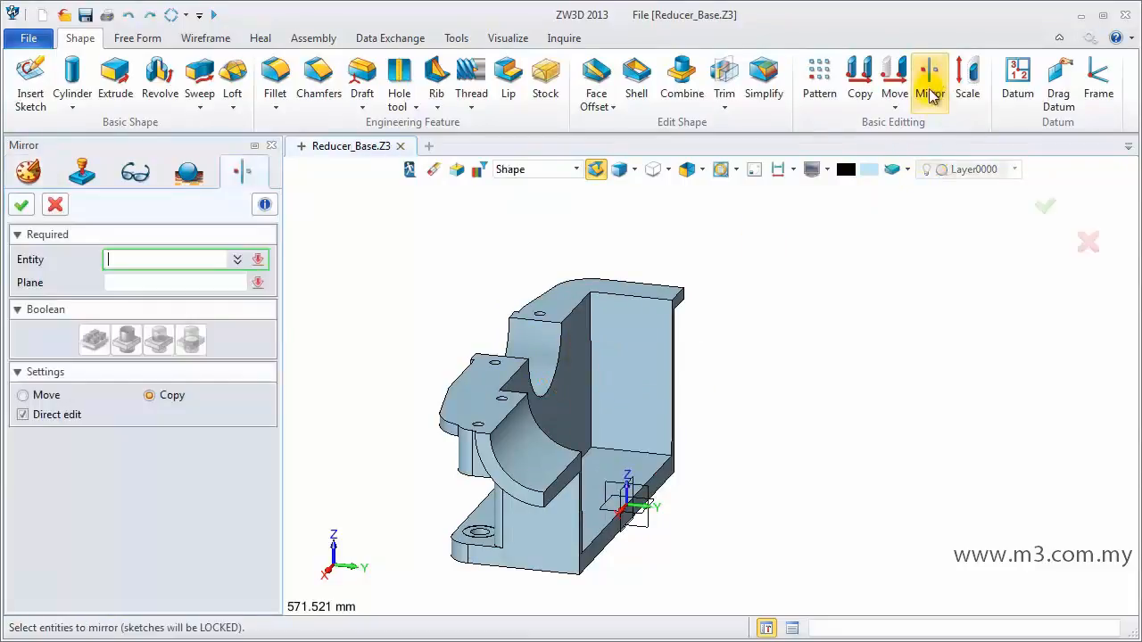
pyautogui.click(646, 401)
pyautogui.click(145, 282)
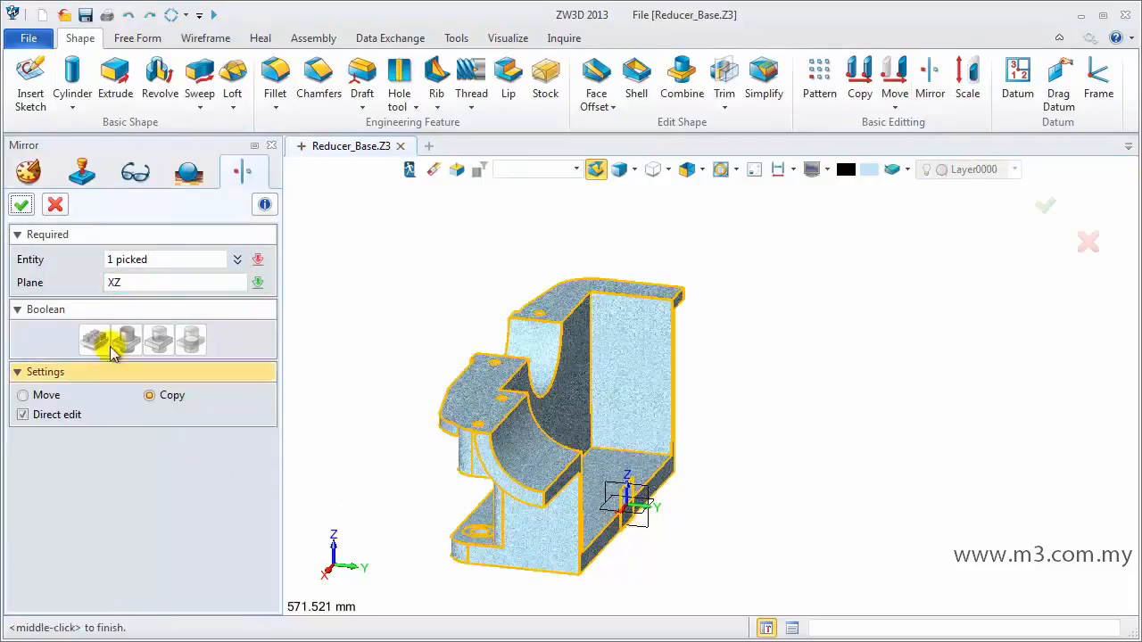
pyautogui.click(22, 204)
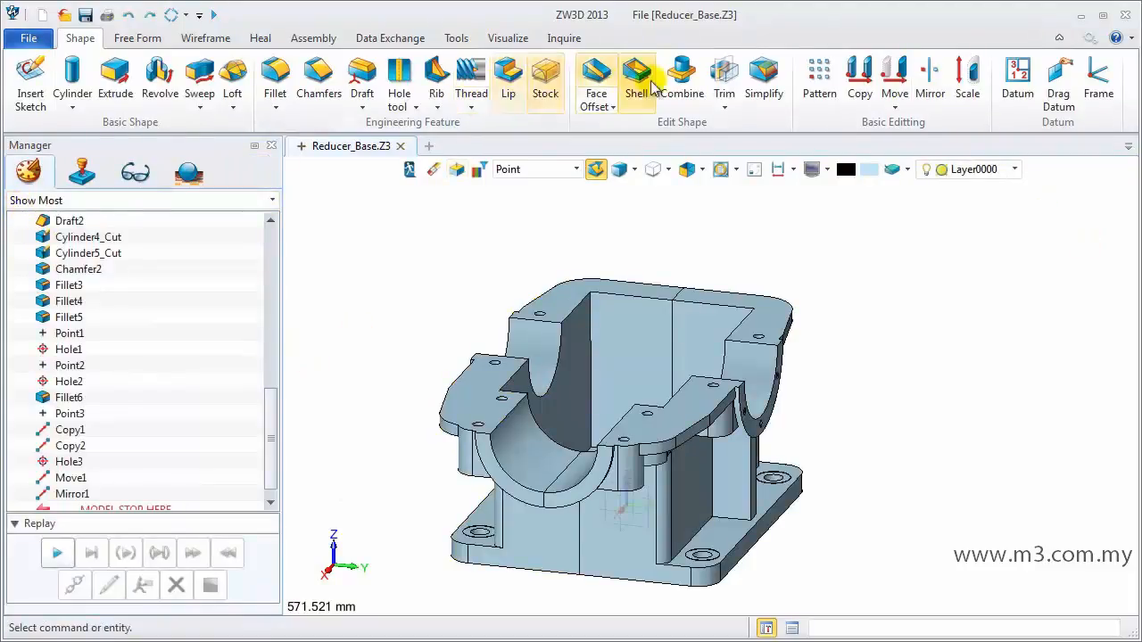
# Combine the original and mirrored halves into one body with an add operation.
pyautogui.click(682, 85)
pyautogui.click(596, 303)
pyautogui.click(688, 362)
pyautogui.click(111, 265)
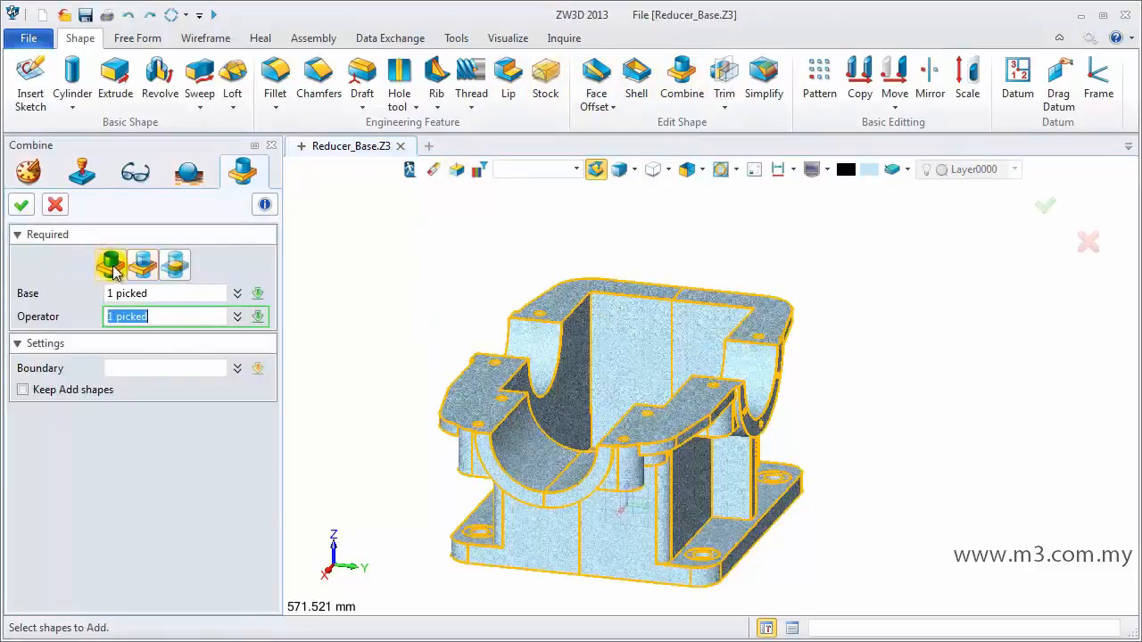
pyautogui.click(22, 205)
# Insert a new sketch on the XZ plane for the rib under the overhanging bearing end.
pyautogui.moveTo(464, 400); pyautogui.dragTo(566, 403, button='right')
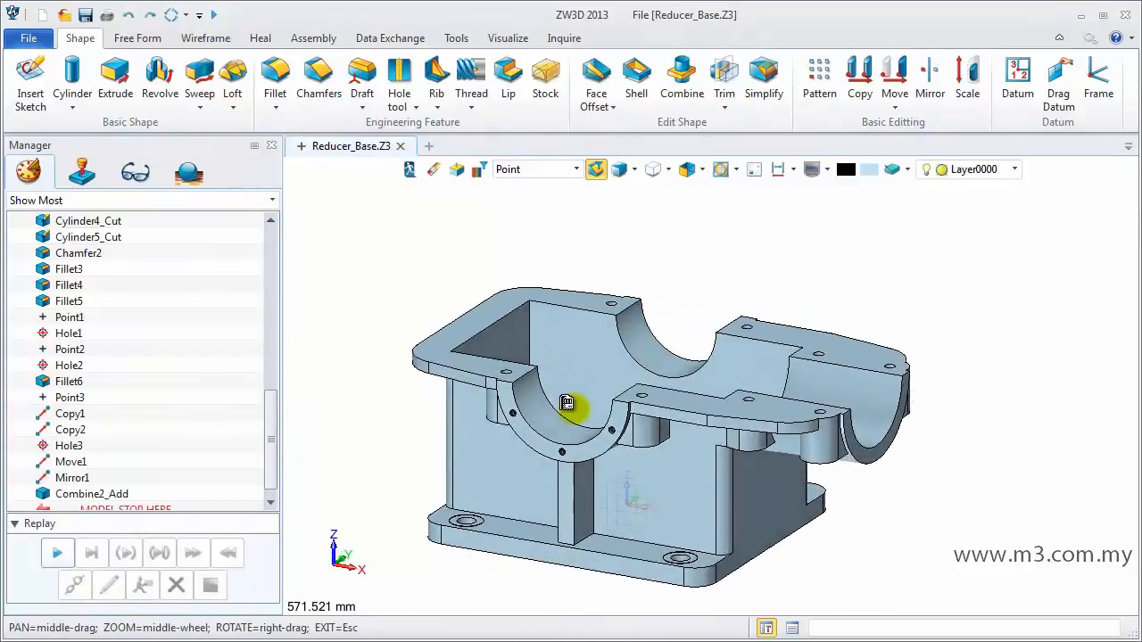
pyautogui.rightClick(395, 272)
pyautogui.click(437, 377)
pyautogui.click(612, 484)
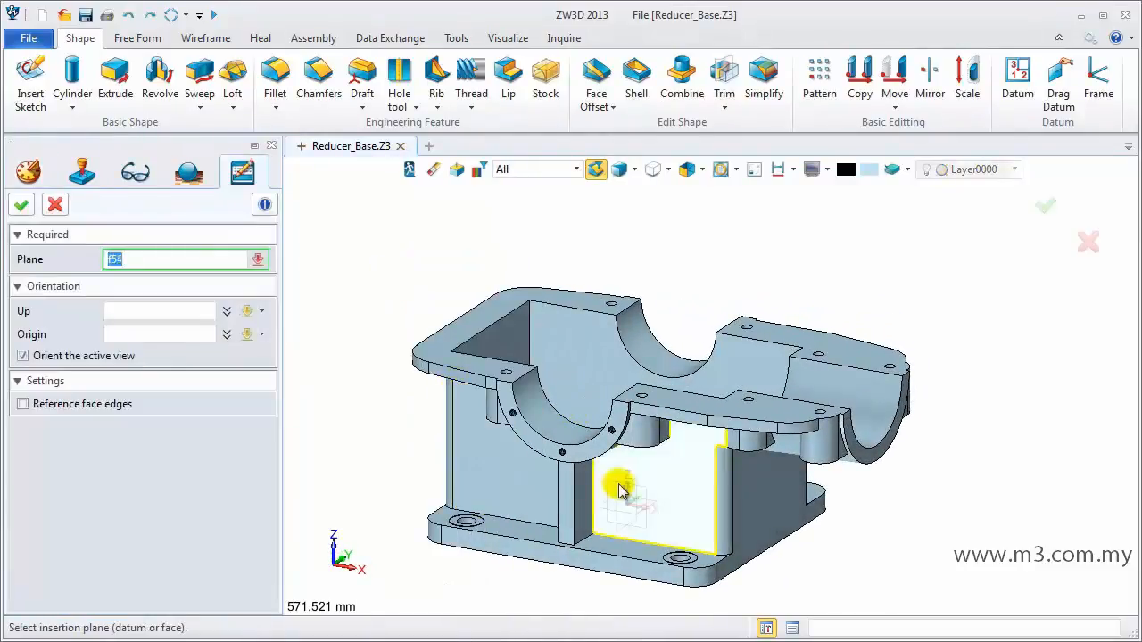
pyautogui.click(614, 444)
pyautogui.middleClick(473, 419)
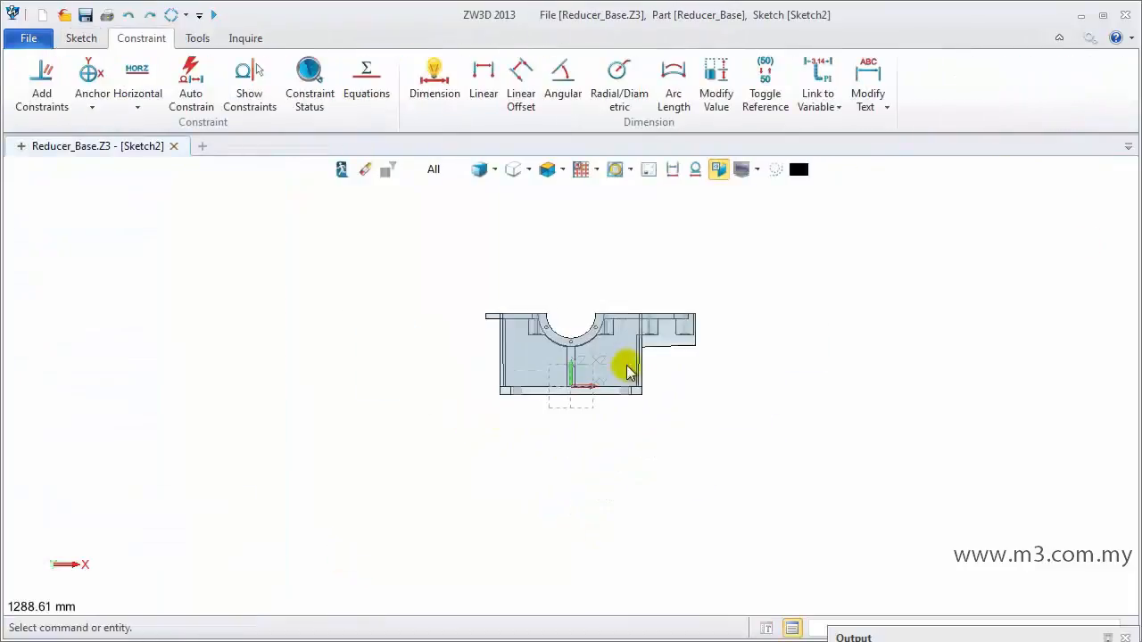
# Draw a slanted line from 195,10 to 300,65 and a vertical line from its outer end up to the overhang's underside.
pyautogui.scroll(3, 650, 370)
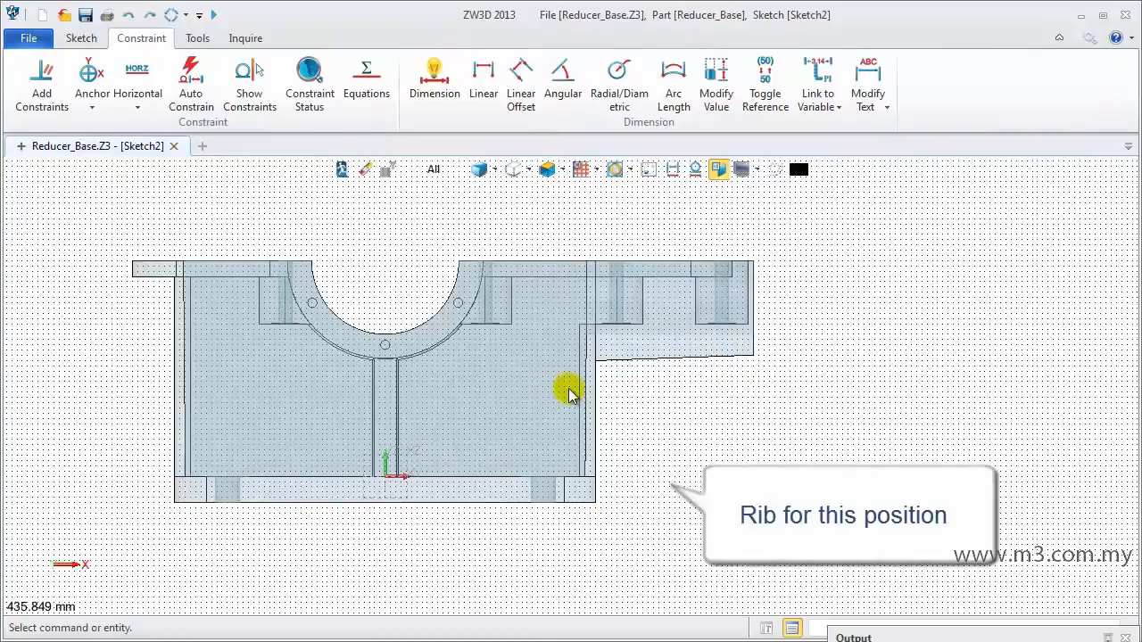
pyautogui.click(82, 38)
pyautogui.click(64, 77)
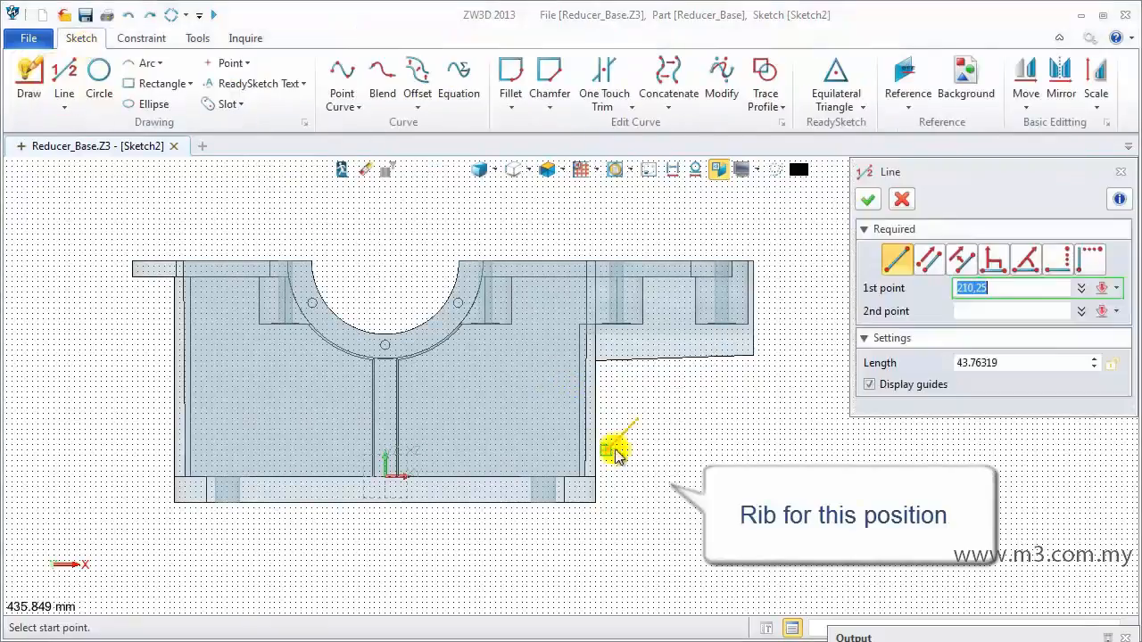
pyautogui.scroll(3, 594, 470)
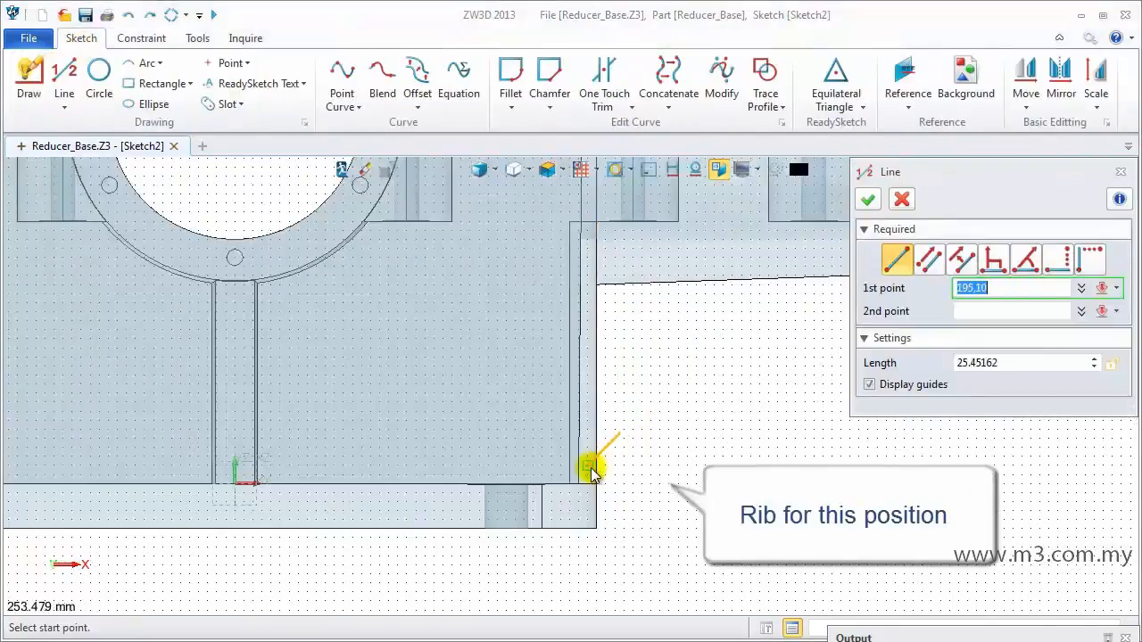
pyautogui.click(591, 465)
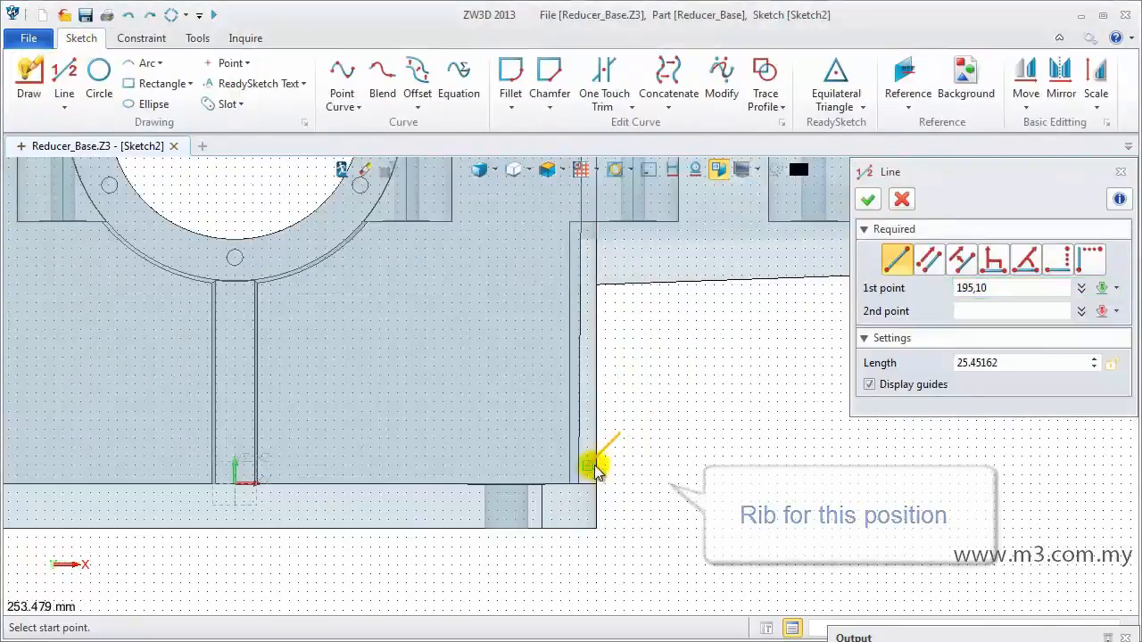
pyautogui.click(778, 366)
pyautogui.click(779, 367)
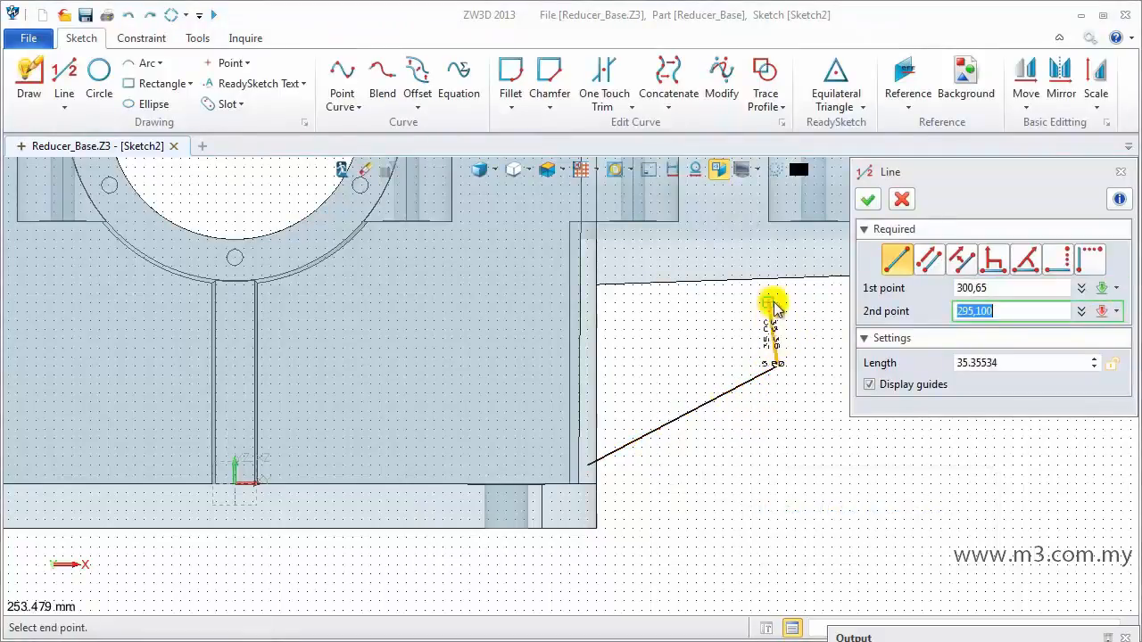
pyautogui.click(781, 284)
pyautogui.middleClick(781, 303)
pyautogui.scroll(-3, 780, 317)
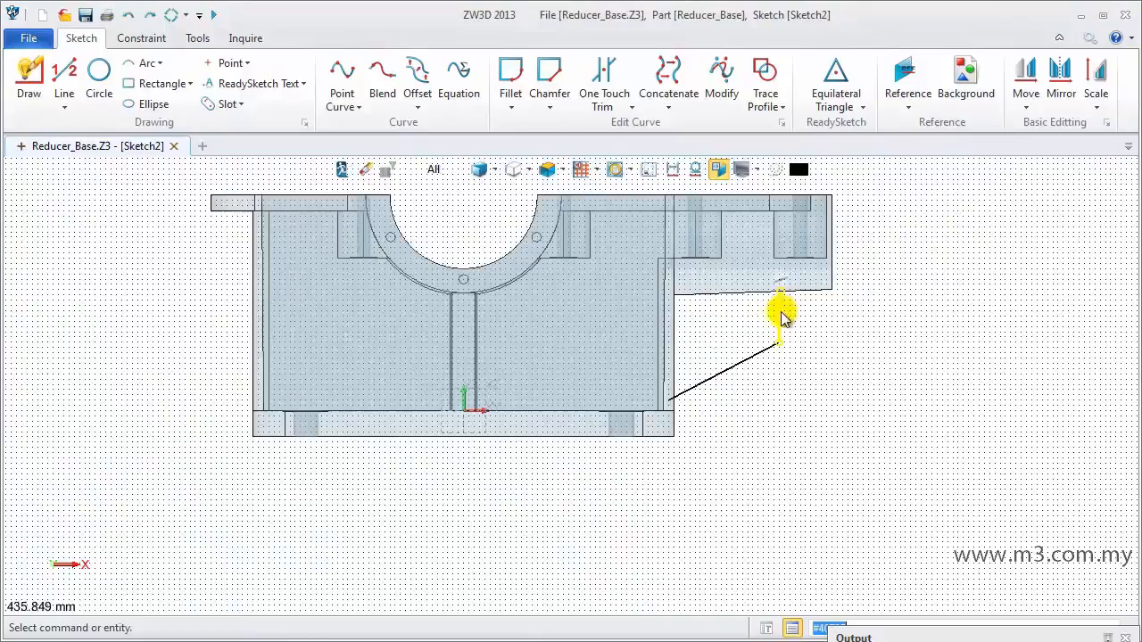
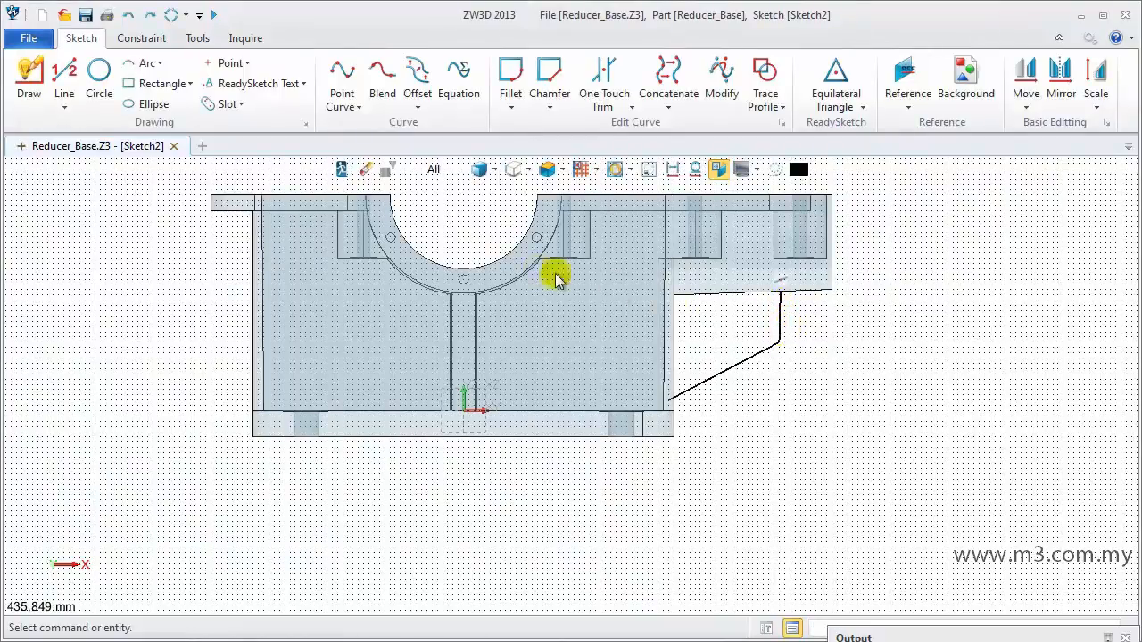
# Dimension the horizontal distance from the wall's corner under the overhang to the vertical line's upper end as 90 mm.
pyautogui.click(141, 37)
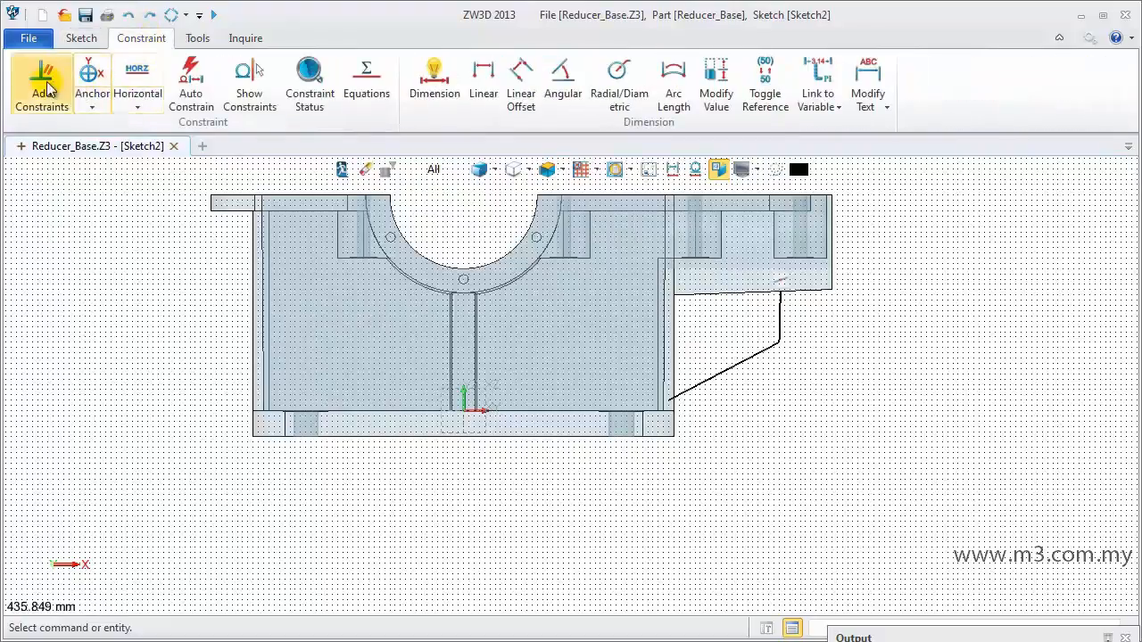
pyautogui.click(482, 82)
pyautogui.click(675, 295)
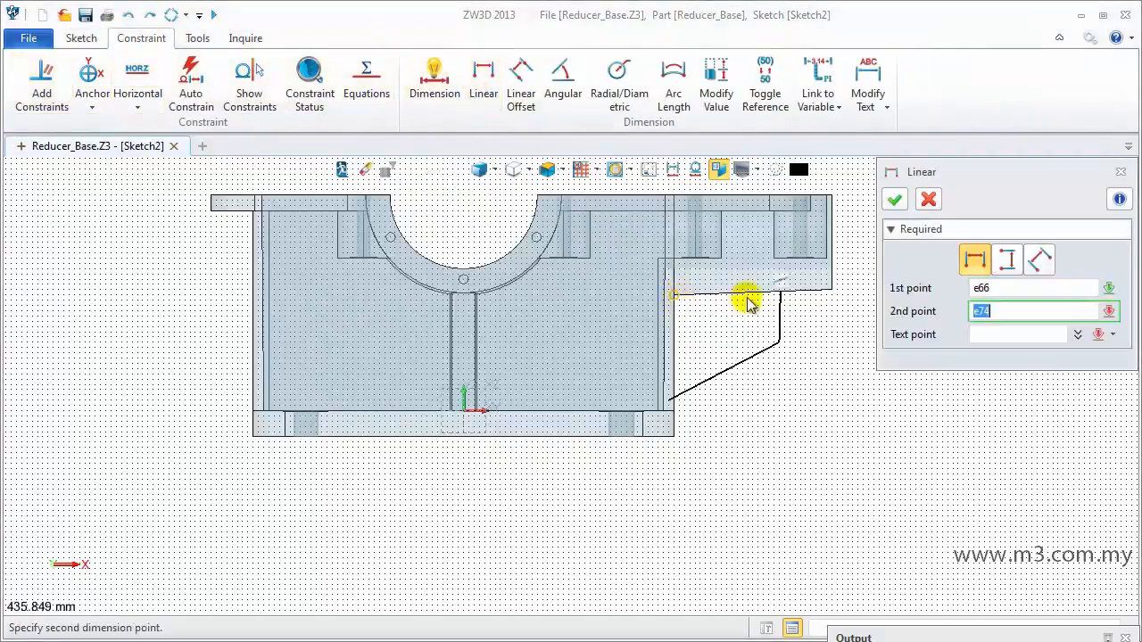
pyautogui.click(781, 299)
pyautogui.click(722, 182)
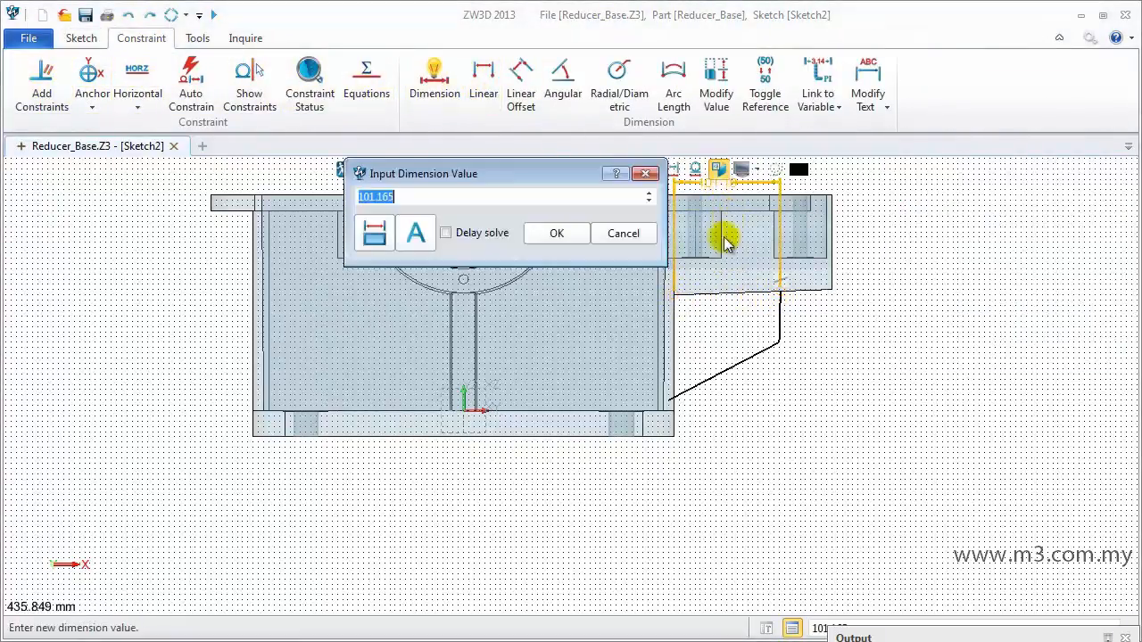
pyautogui.moveTo(726, 237); pyautogui.dragTo(714, 334, button='middle')
pyautogui.moveTo(457, 197); pyautogui.dragTo(326, 203)
pyautogui.write('90')
pyautogui.press('Return')
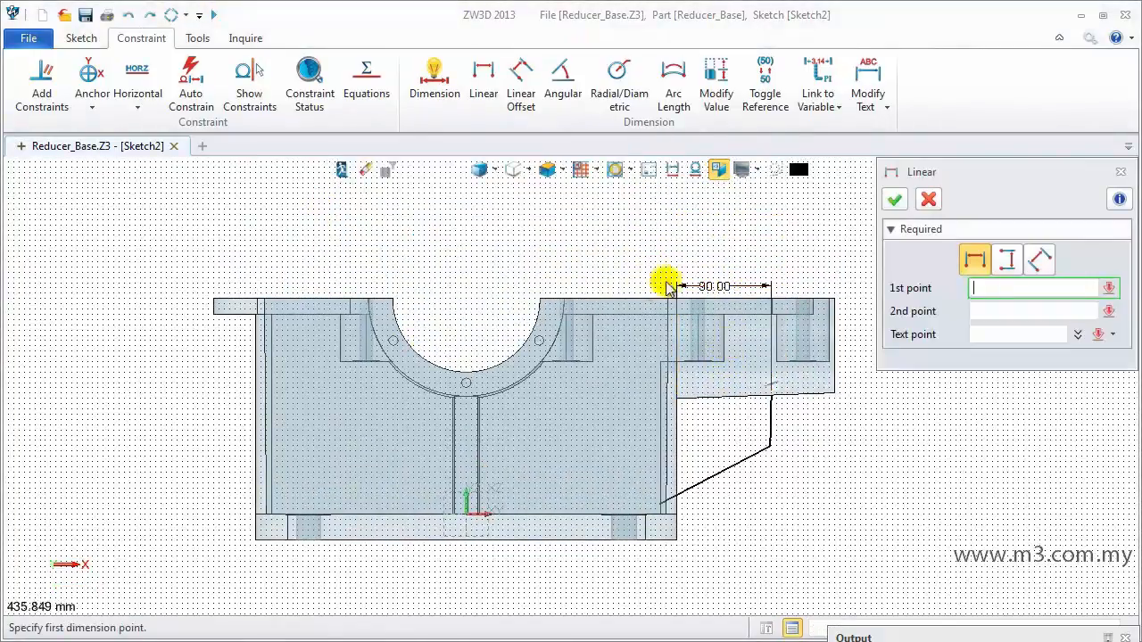
pyautogui.click(895, 199)
# Exit the rib profile sketch and return to the part.
pyautogui.rightClick(625, 229)
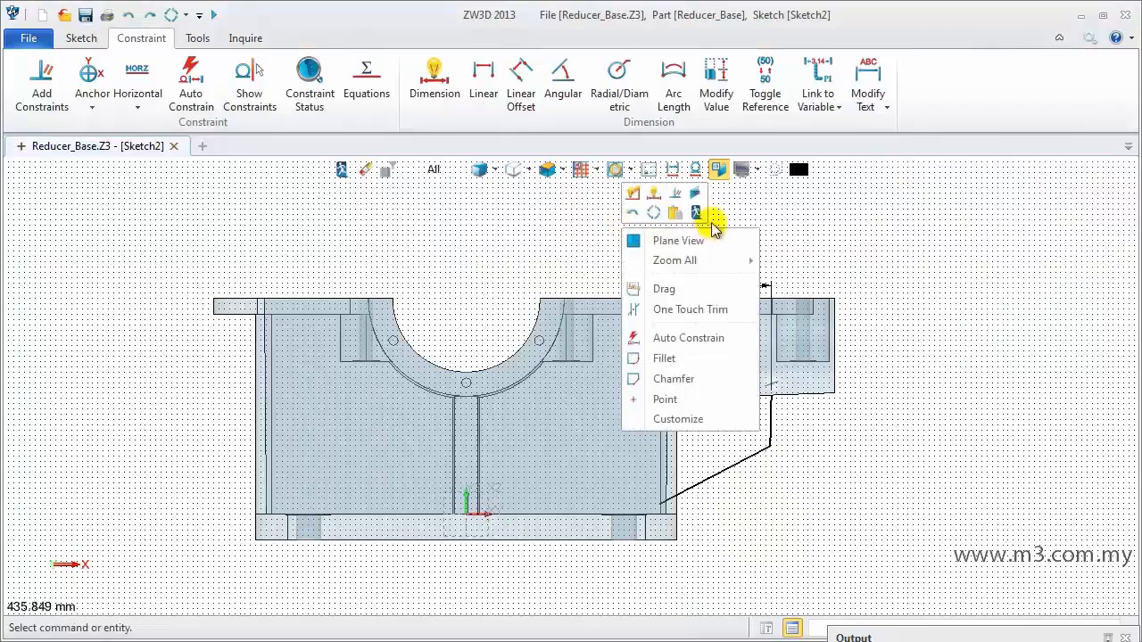
pyautogui.click(781, 217)
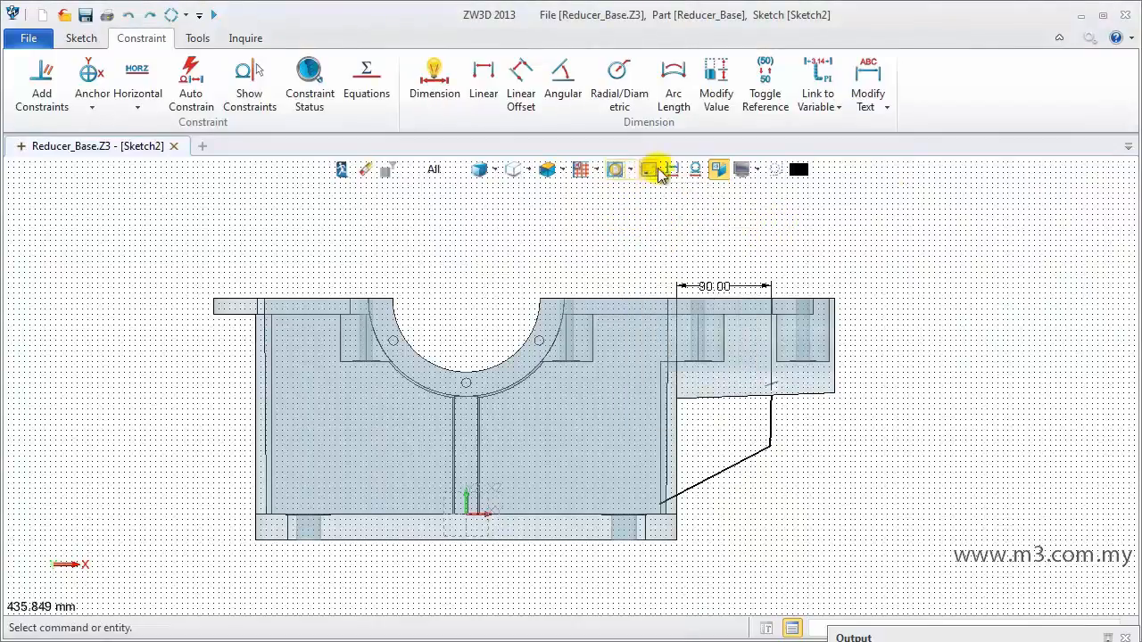
pyautogui.rightClick(585, 232)
pyautogui.click(661, 222)
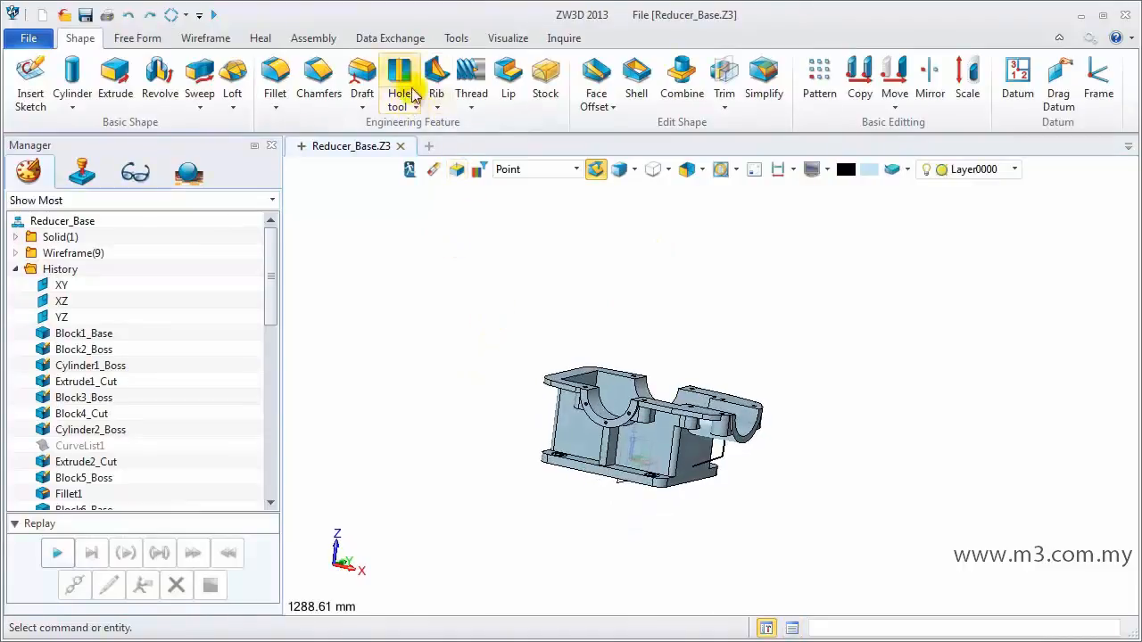
# Create a parallel rib from the sketch profile, 8 mm wide on both sides, with no draft angle and the material direction not flipped.
pyautogui.click(437, 80)
pyautogui.scroll(3, 705, 473)
pyautogui.click(732, 450)
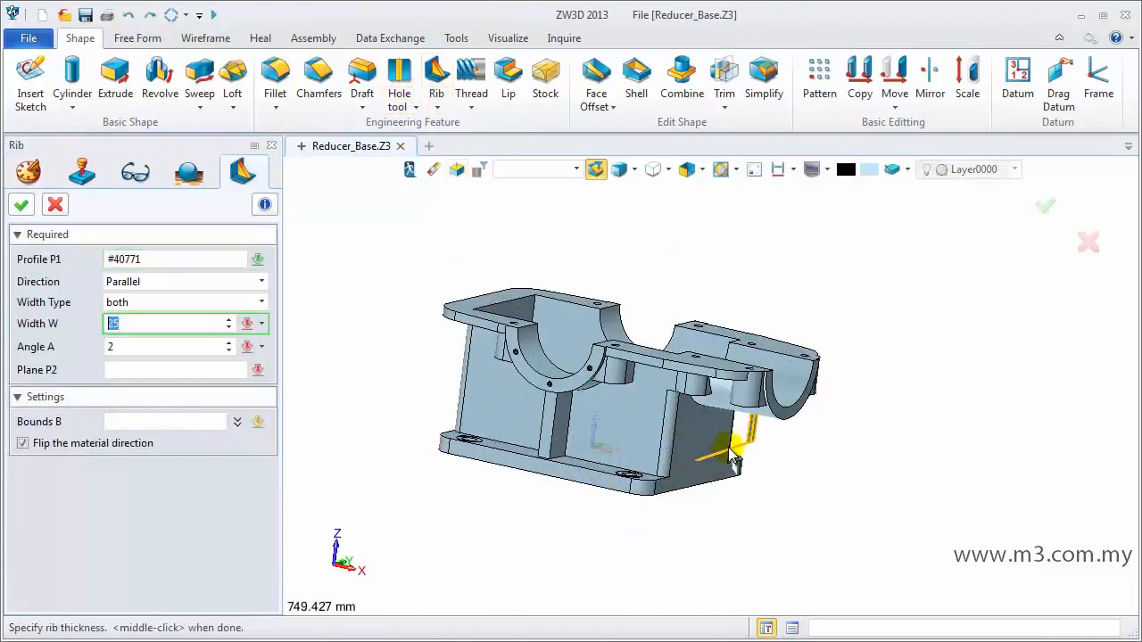
pyautogui.click(145, 348)
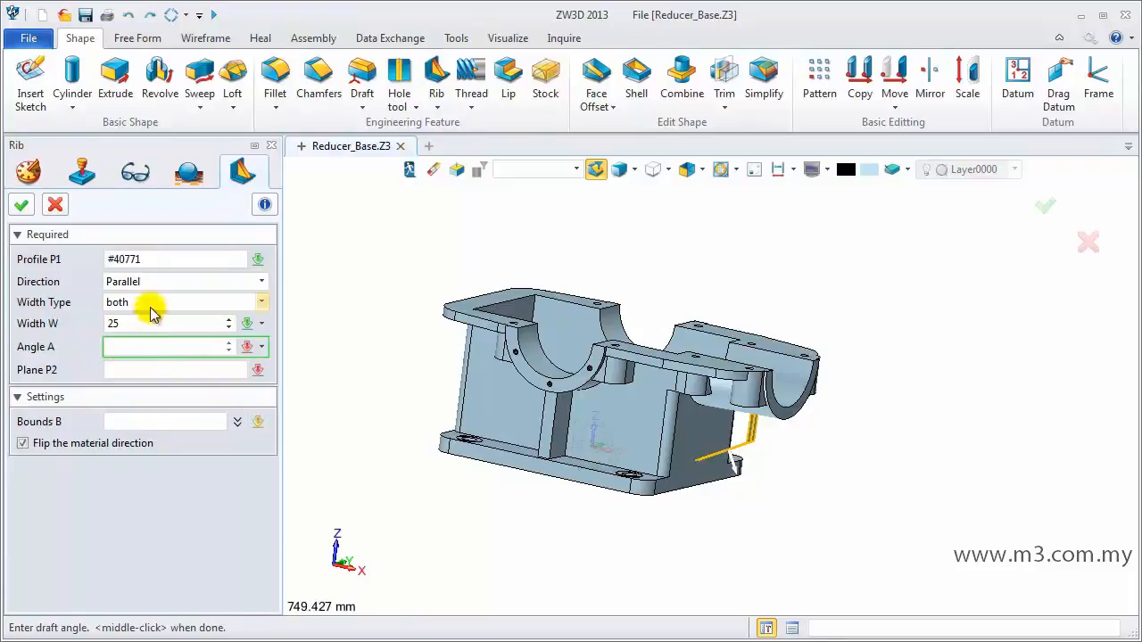
pyautogui.click(49, 446)
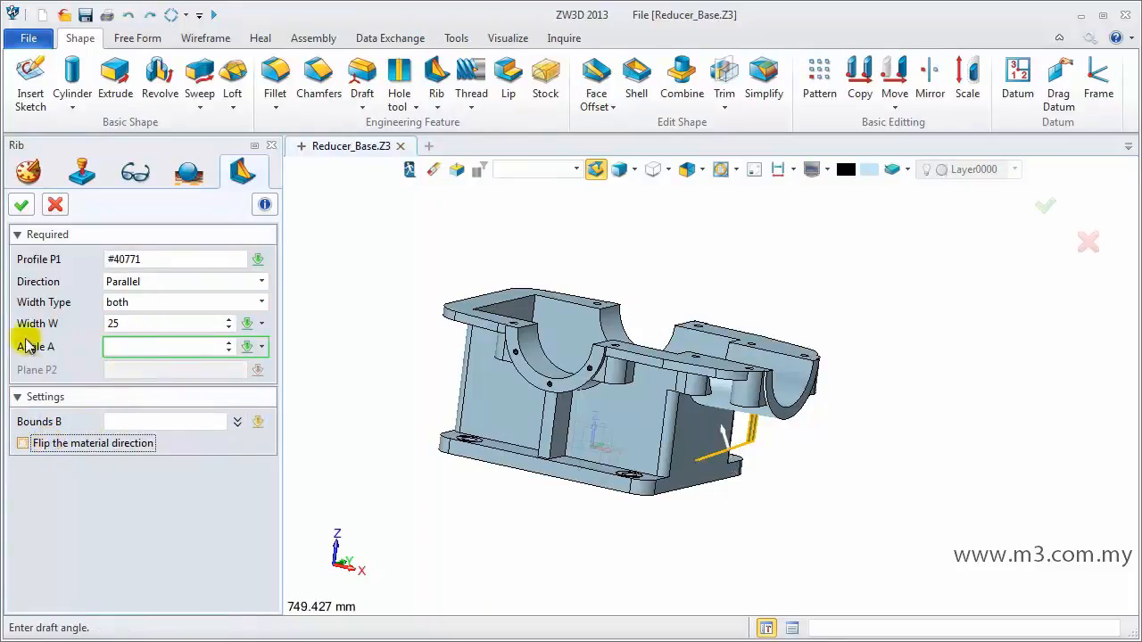
pyautogui.click(140, 327)
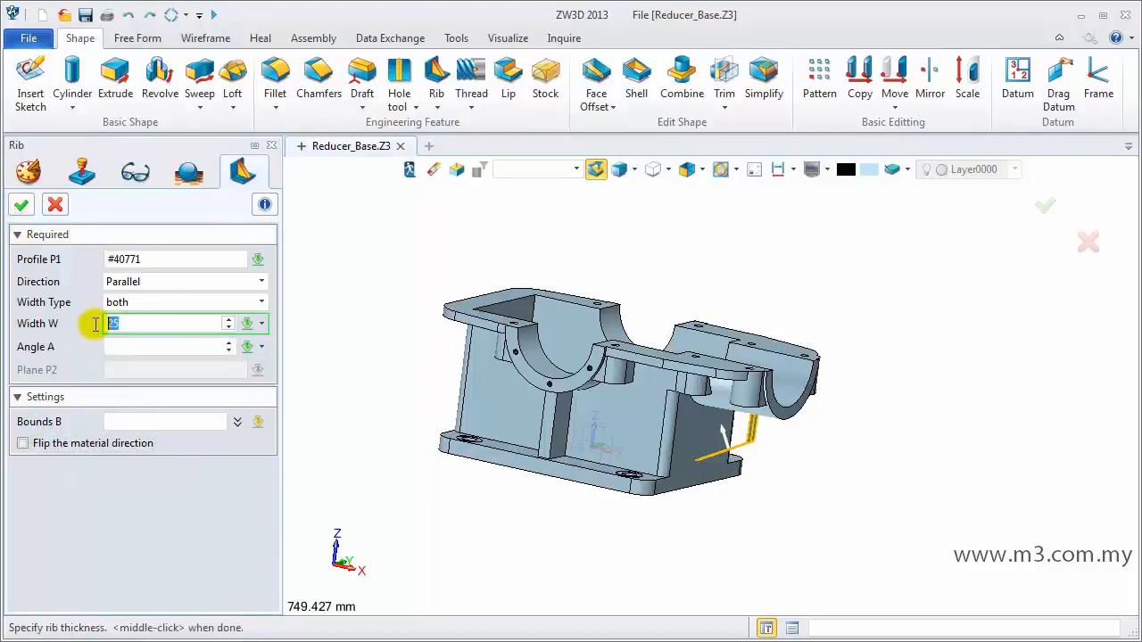
pyautogui.press('Return')
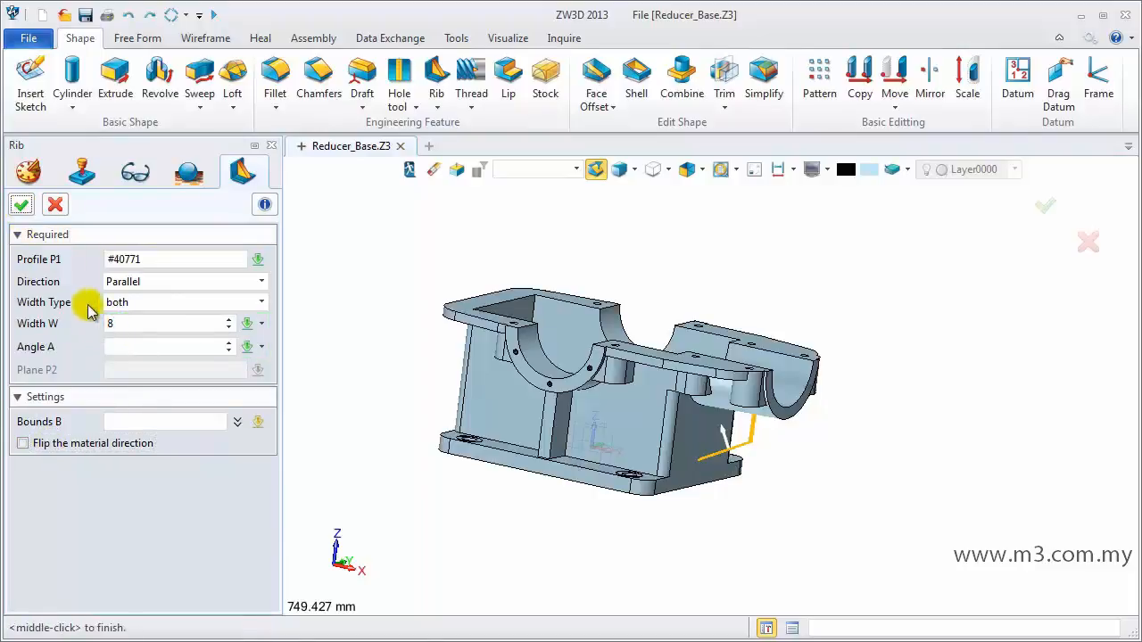
pyautogui.click(21, 205)
# Start a new sketch on the XZ plane and add the new rib's slanted lower edge as reference geometry.
pyautogui.moveTo(553, 492); pyautogui.dragTo(482, 489, button='right')
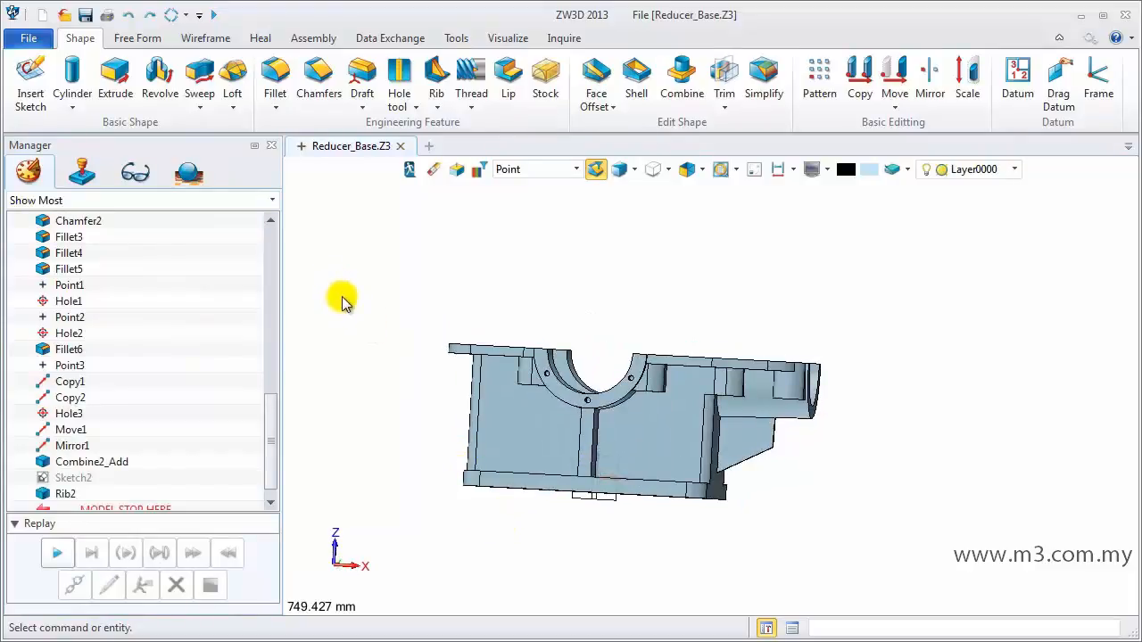
pyautogui.rightClick(342, 285)
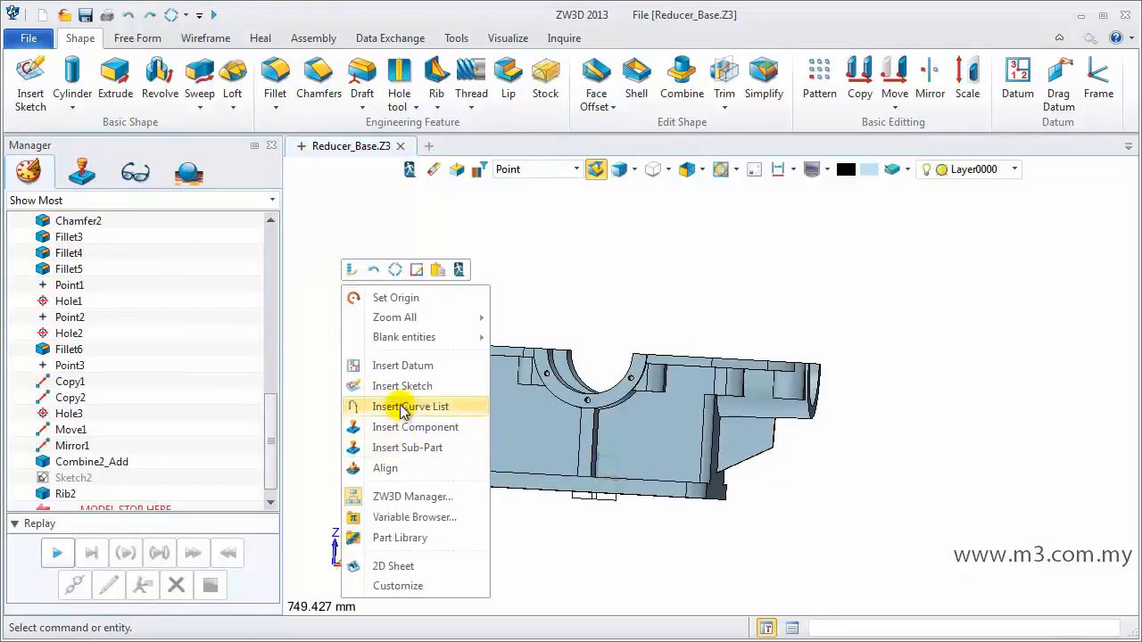
pyautogui.click(392, 382)
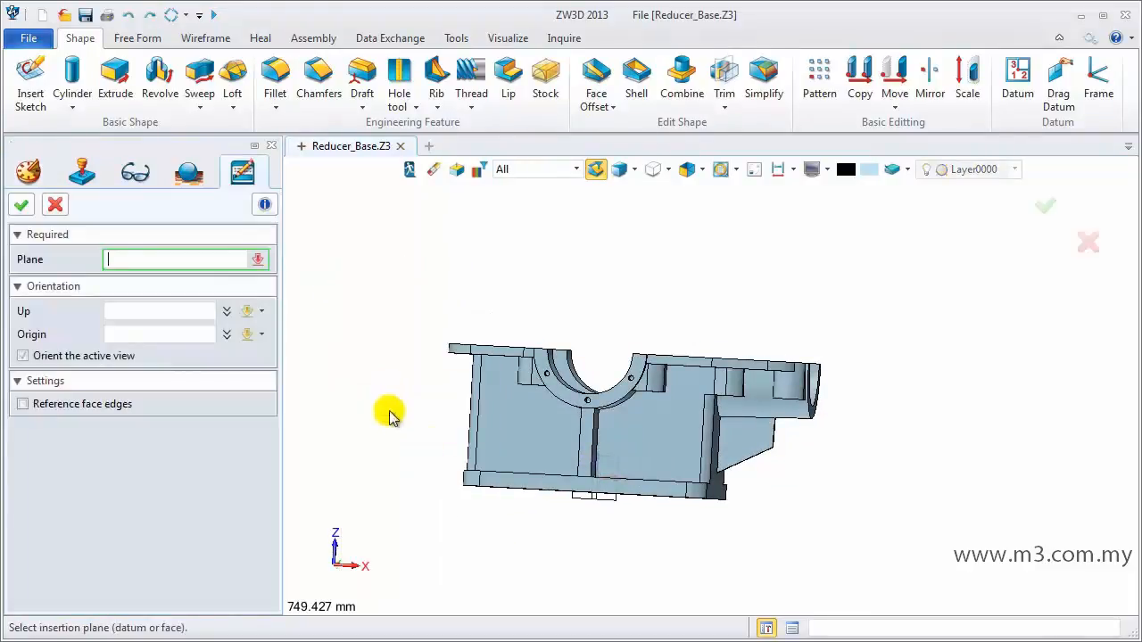
pyautogui.middleClick(575, 505)
pyautogui.click(903, 79)
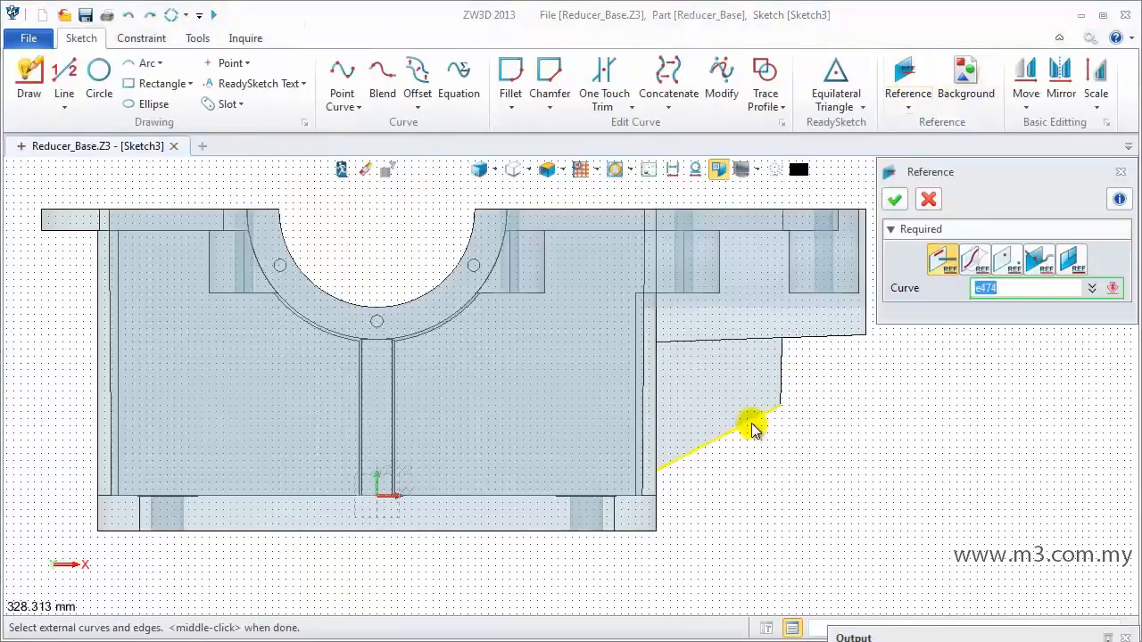
pyautogui.click(896, 200)
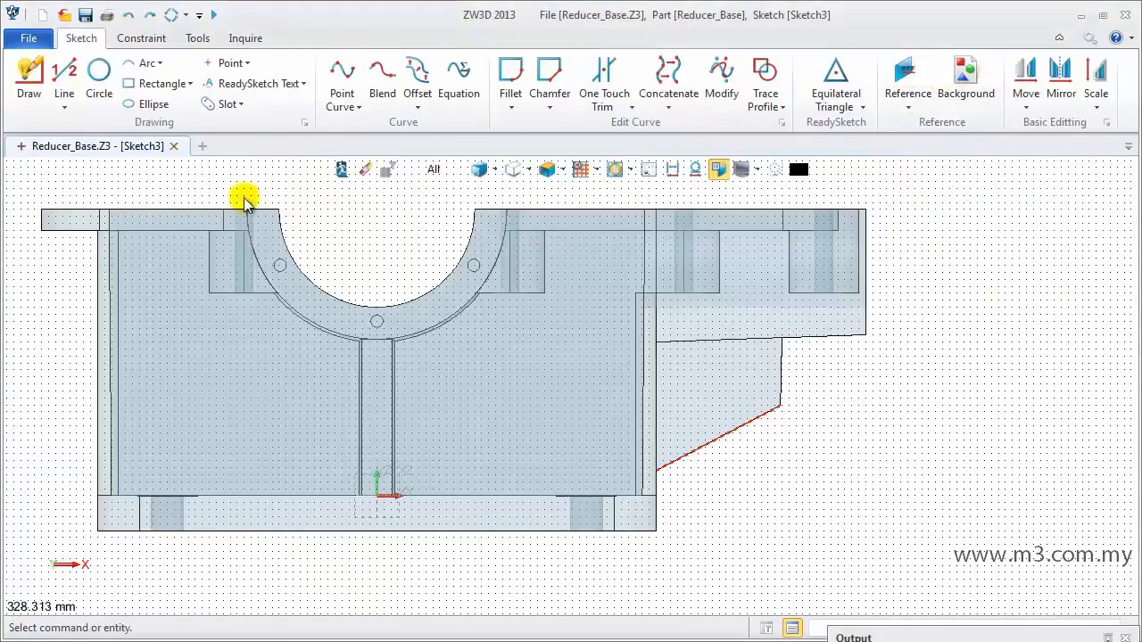
# Draw a vertical line from the outer end of the referenced edge up past the overhang's underside.
pyautogui.click(64, 73)
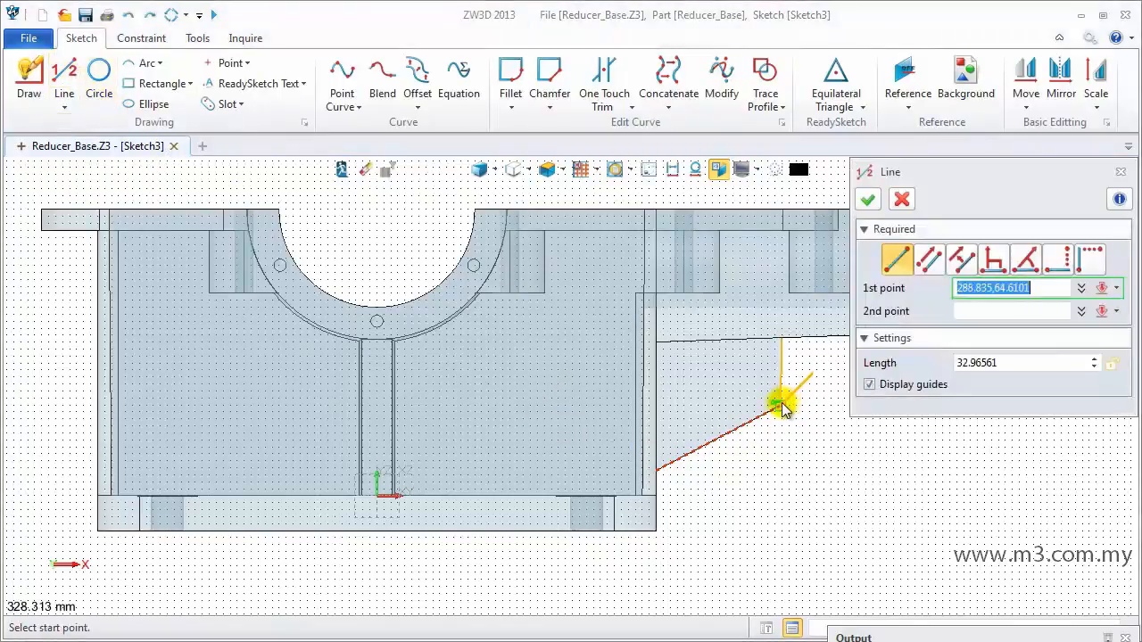
pyautogui.click(779, 340)
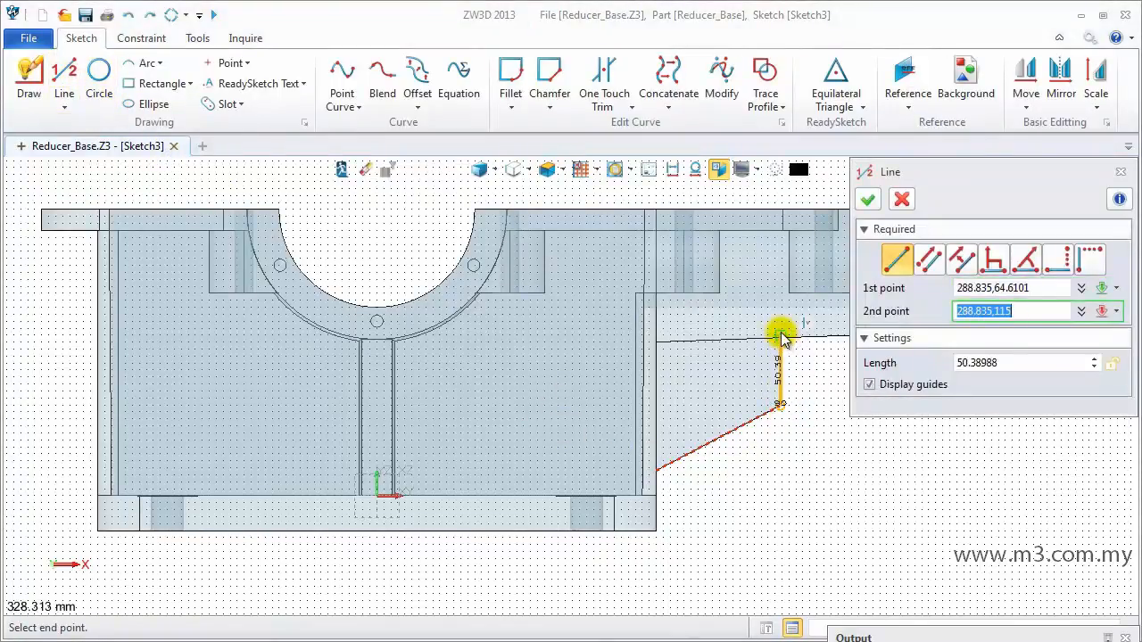
pyautogui.click(781, 323)
pyautogui.middleClick(772, 339)
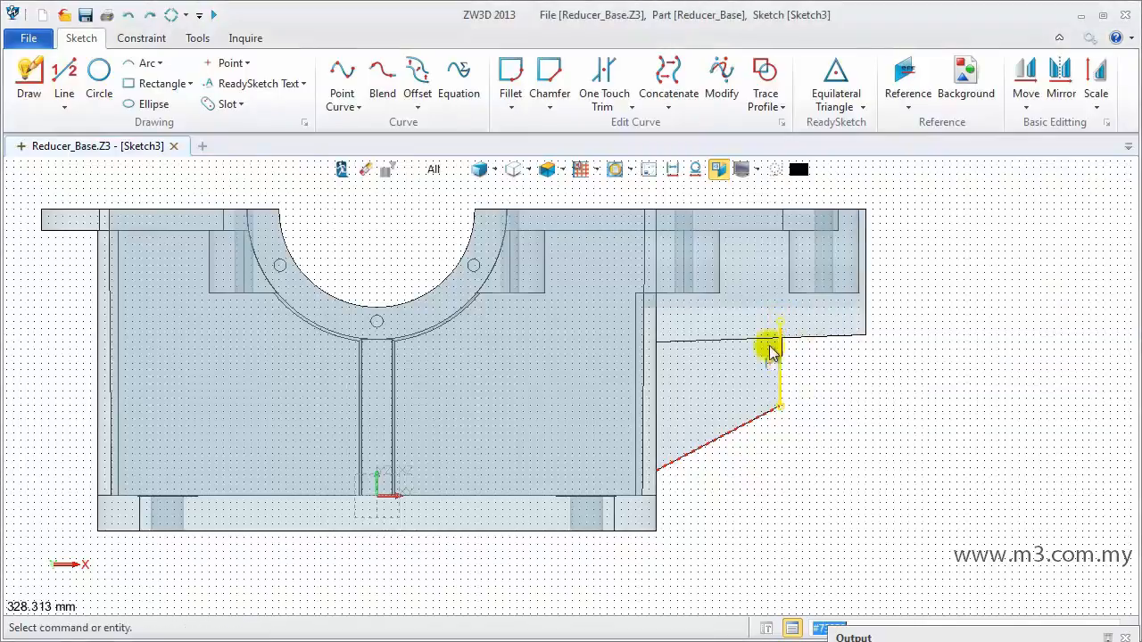
# Offset the vertical line 50 mm outward, away from the housing wall, beneath the overhanging bearing end.
pyautogui.click(417, 78)
pyautogui.click(981, 277)
pyautogui.write('50')
pyautogui.press('Return')
pyautogui.click(976, 255)
pyautogui.click(780, 360)
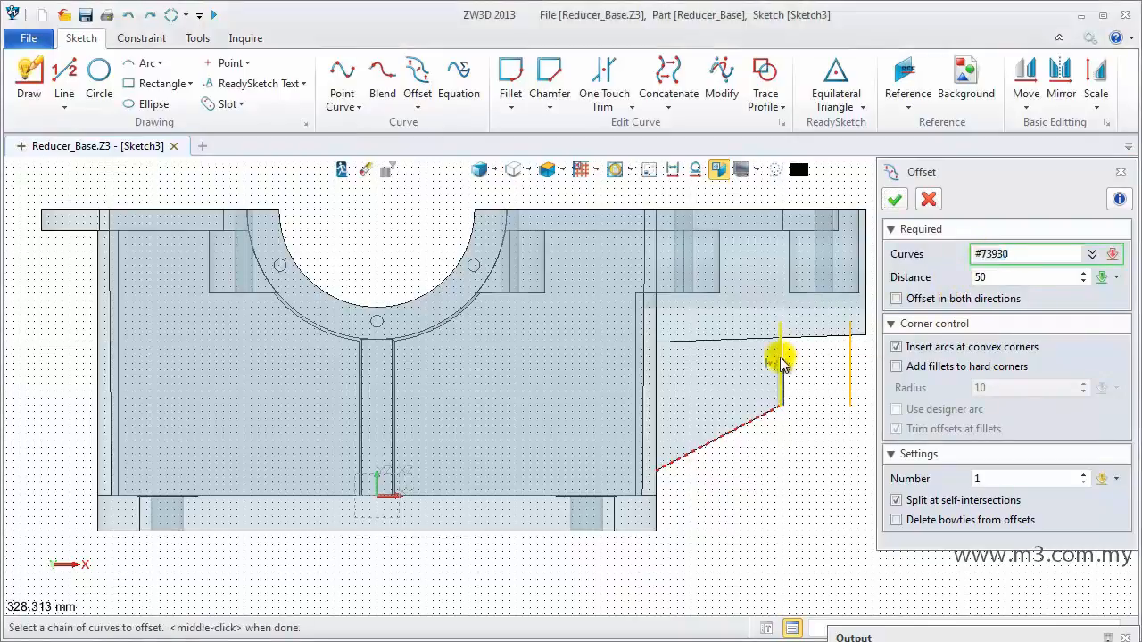
pyautogui.click(895, 199)
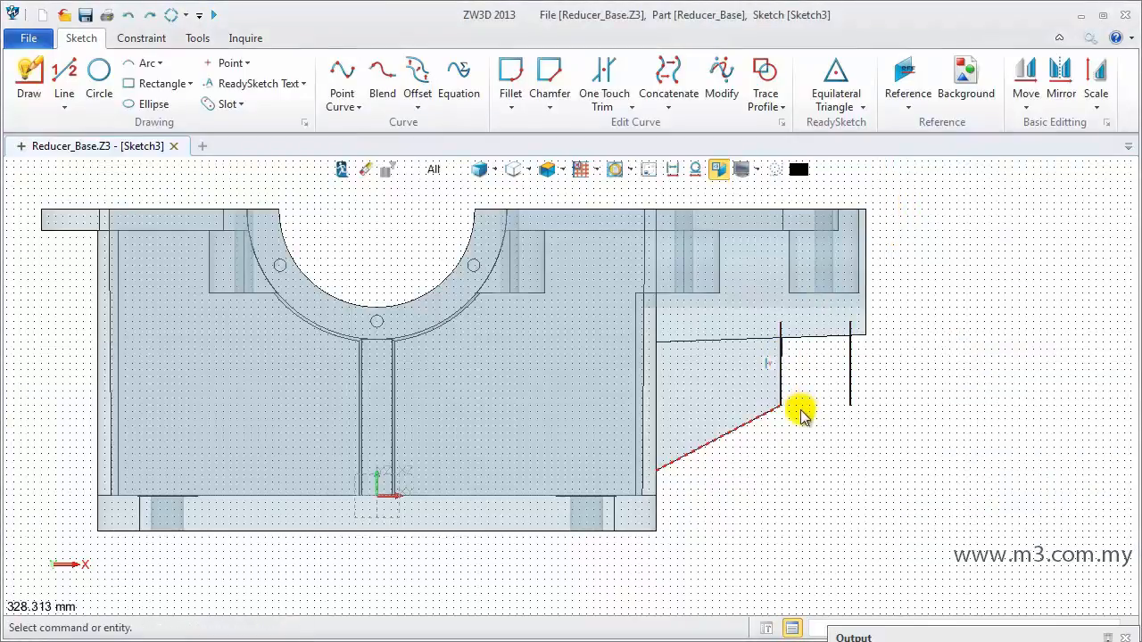
# Draw a line about 9.3 mm long from the inner vertical line's lower end, continuing parallel to the referenced slanted edge.
pyautogui.click(66, 71)
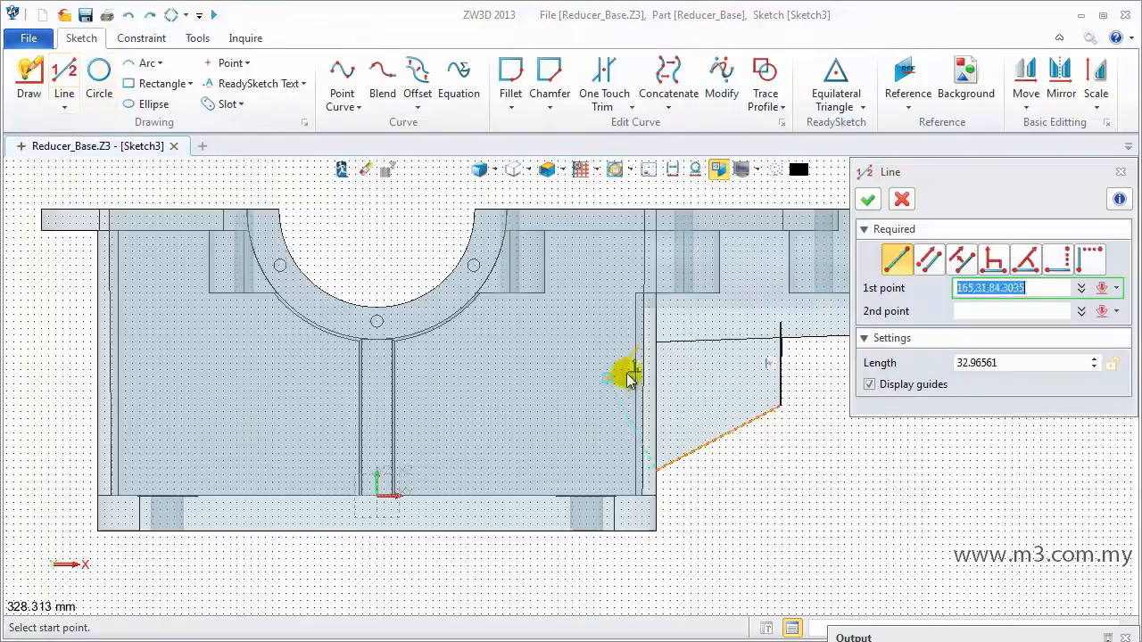
pyautogui.click(778, 408)
pyautogui.scroll(4, 675, 400)
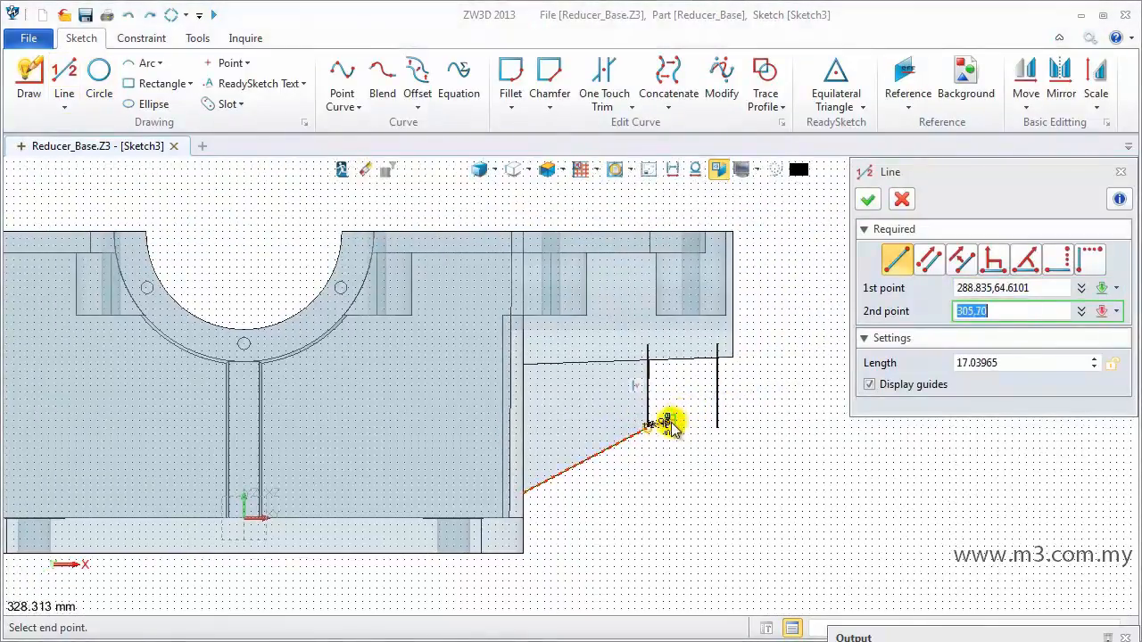
pyautogui.scroll(2, 655, 430)
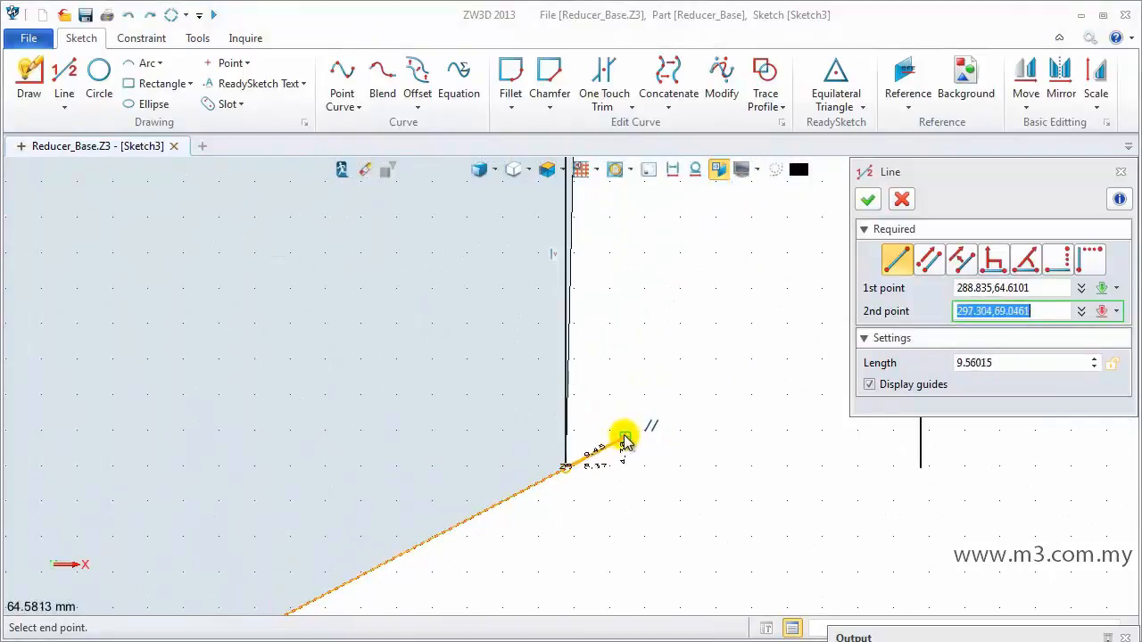
pyautogui.click(622, 437)
pyautogui.middleClick(654, 424)
pyautogui.scroll(-1, 668, 369)
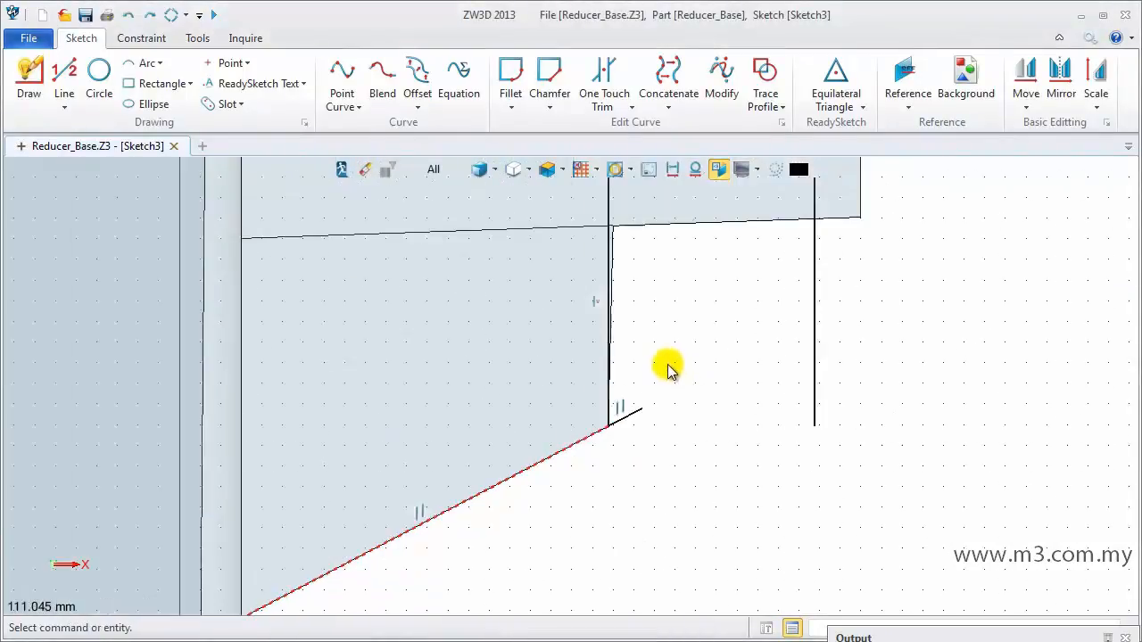
# Draw a circle with a 12 mm radius just beyond the outer end of the short slanted line.
pyautogui.click(99, 93)
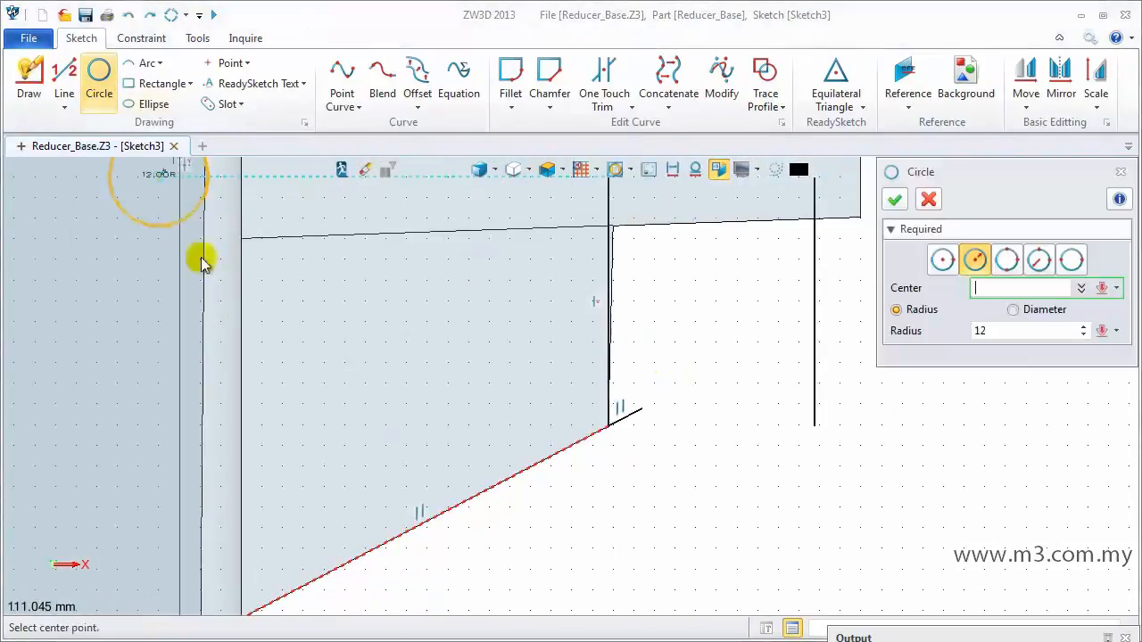
pyautogui.click(678, 426)
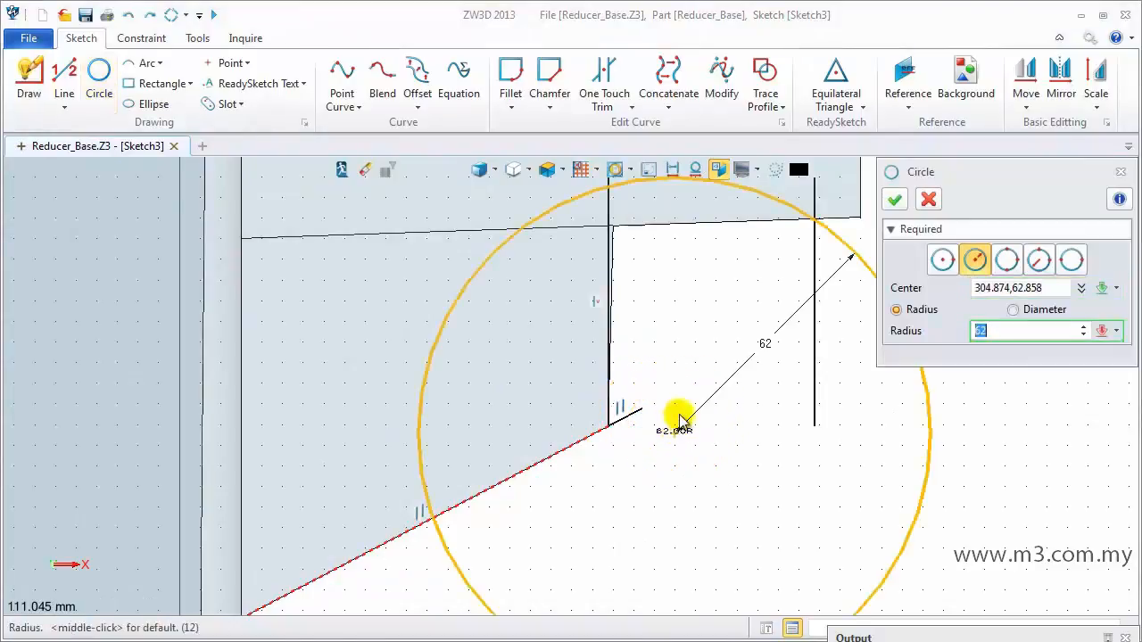
pyautogui.write('12')
pyautogui.press('Return')
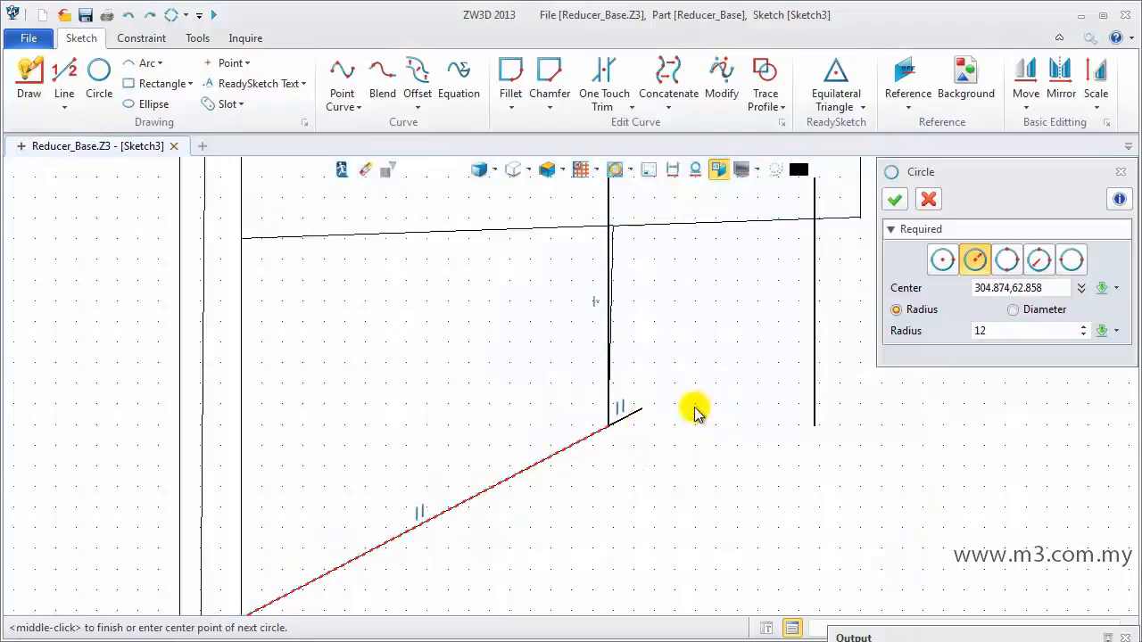
pyautogui.middleClick(693, 407)
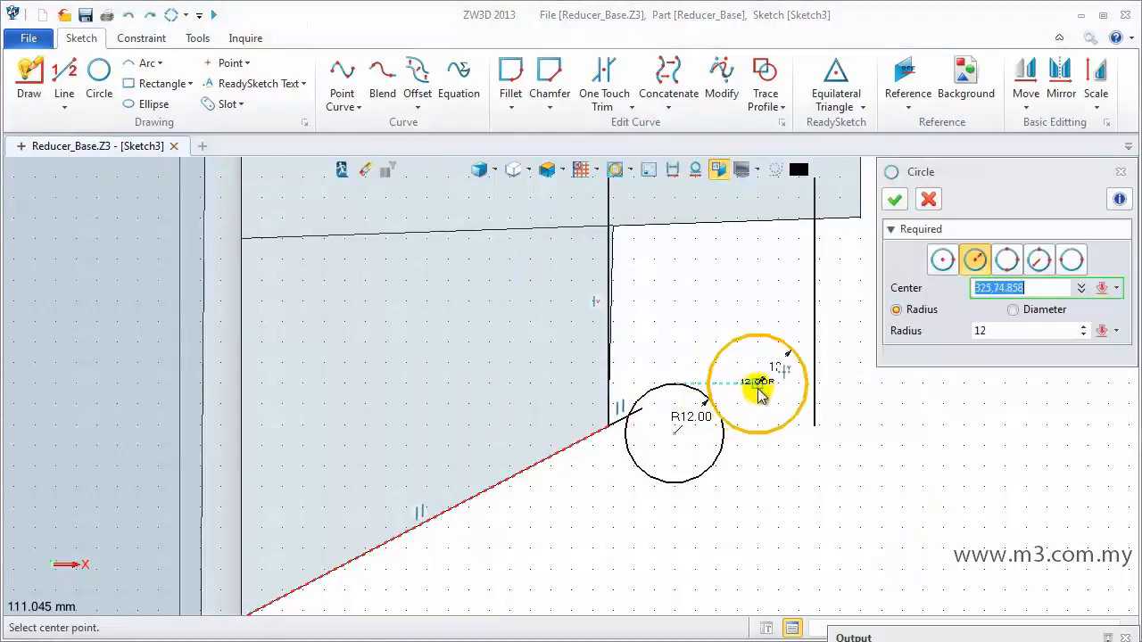
# Add a second circle with a 10 mm radius between the 12 mm radius circle and the outer vertical line.
pyautogui.click(757, 383)
pyautogui.write('10')
pyautogui.press('Return')
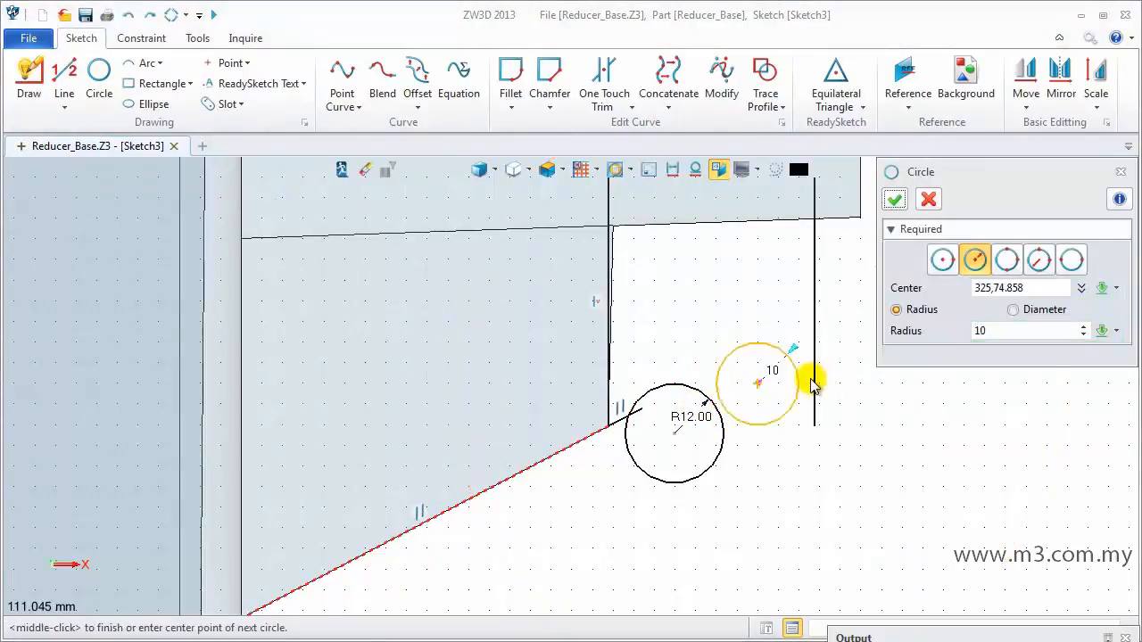
pyautogui.click(895, 199)
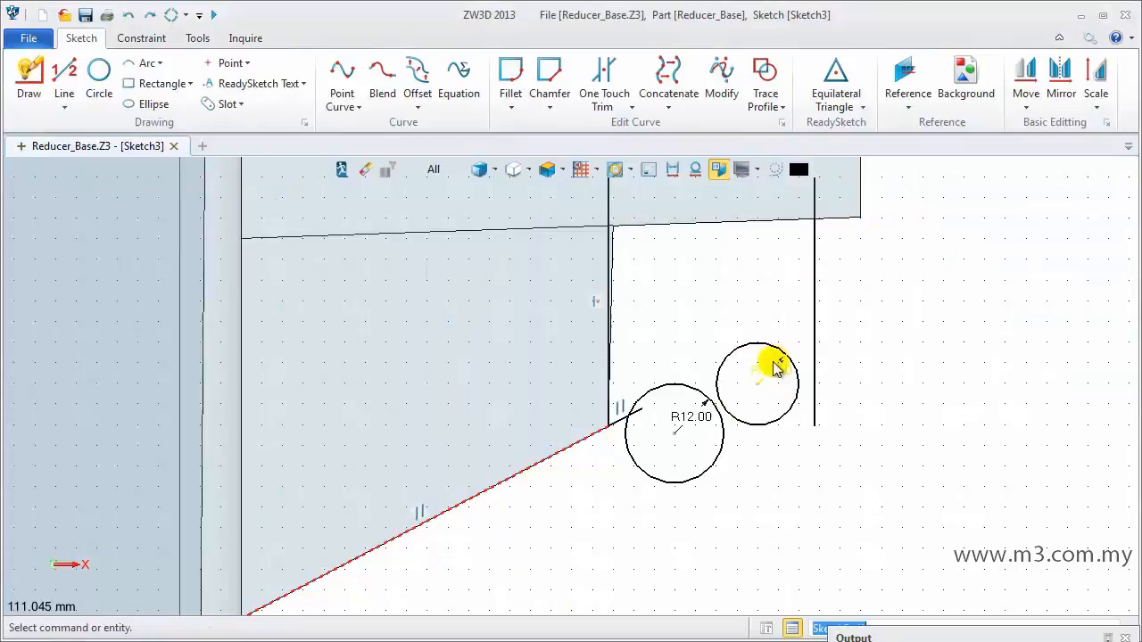
# Constrain the 12 mm radius circle tangent to the short slanted line.
pyautogui.click(125, 39)
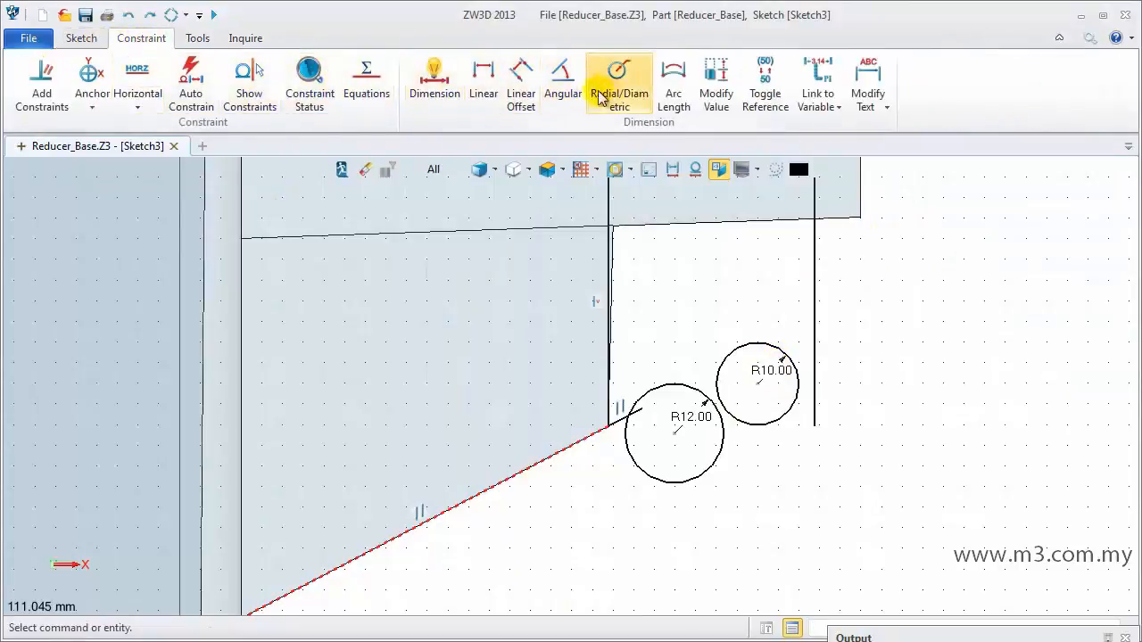
pyautogui.click(36, 98)
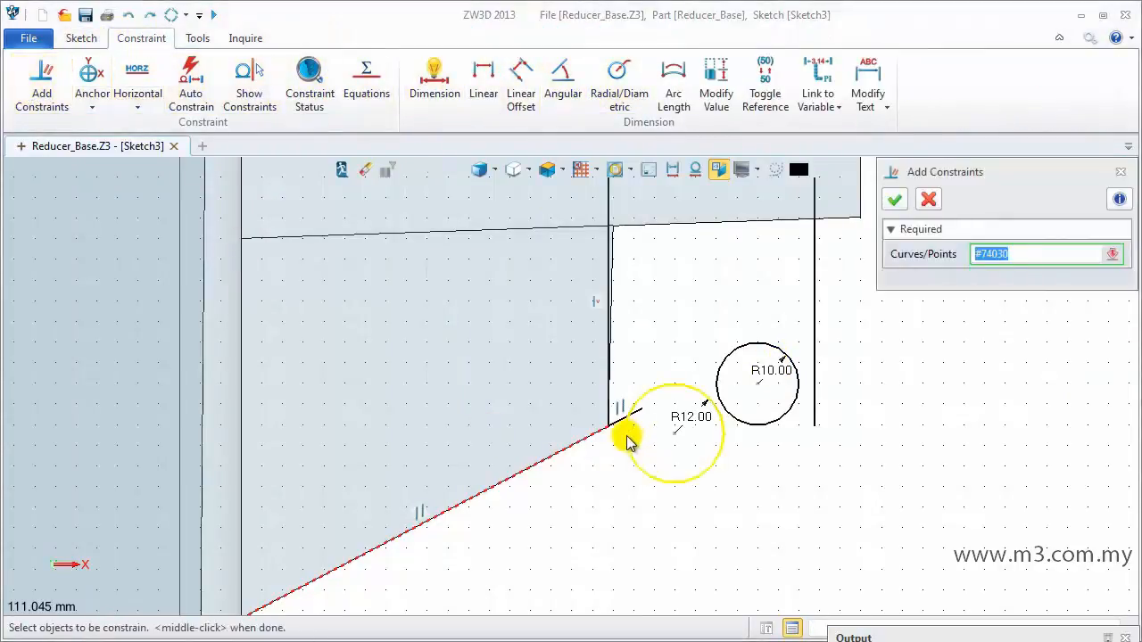
pyautogui.click(617, 426)
pyautogui.click(620, 428)
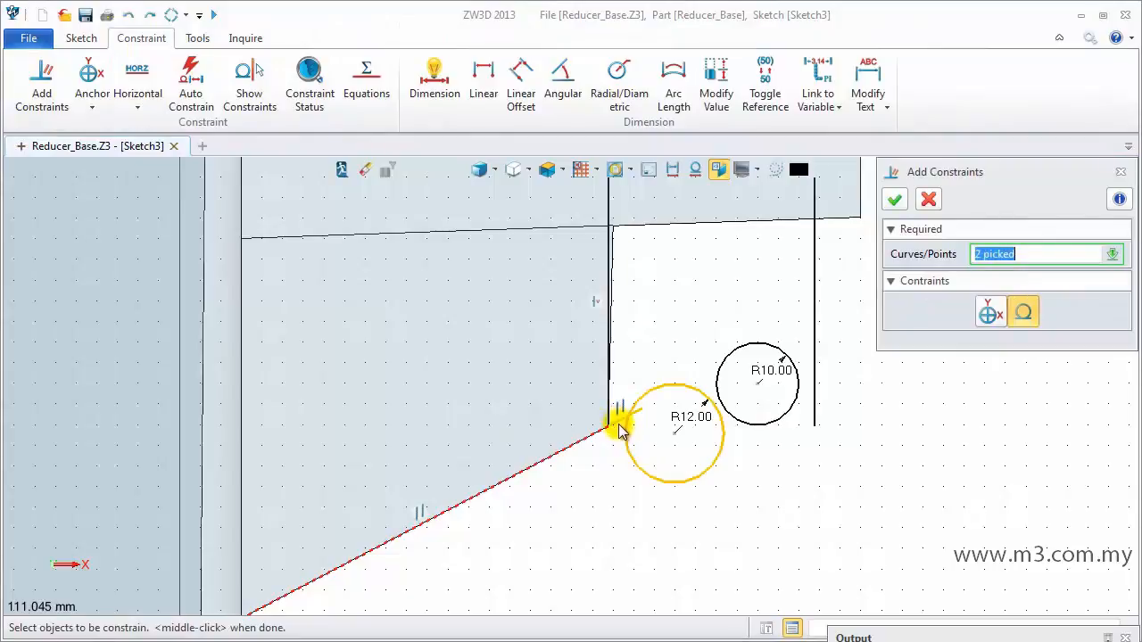
pyautogui.click(895, 199)
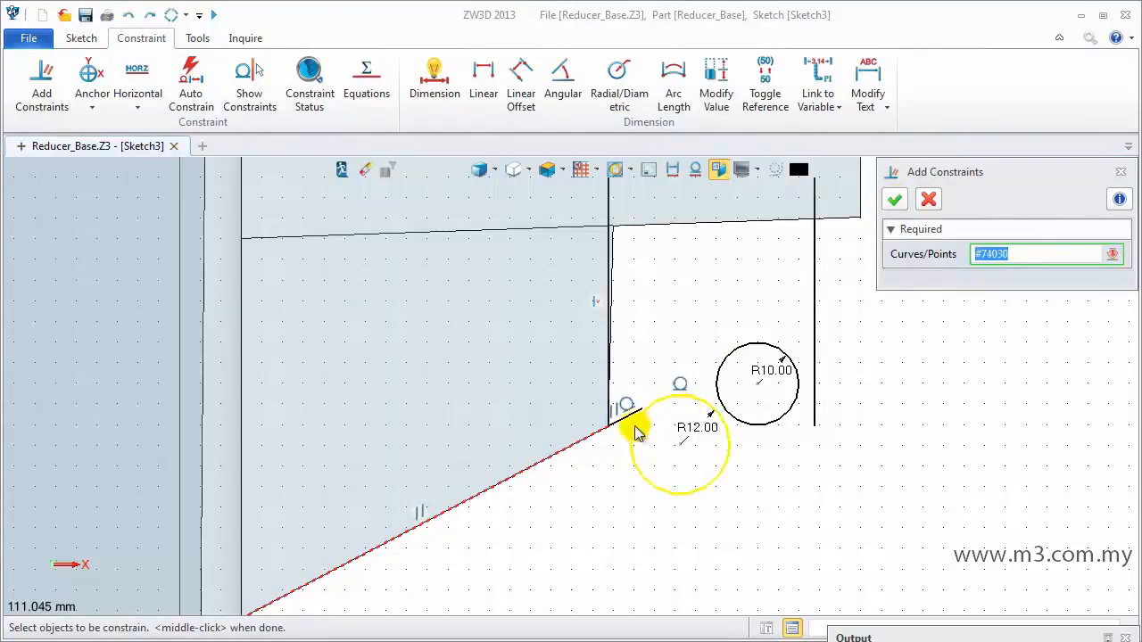
# Constrain the 10 mm radius circle tangent to both the 12 mm radius circle and the outer vertical line.
pyautogui.click(723, 399)
pyautogui.click(723, 435)
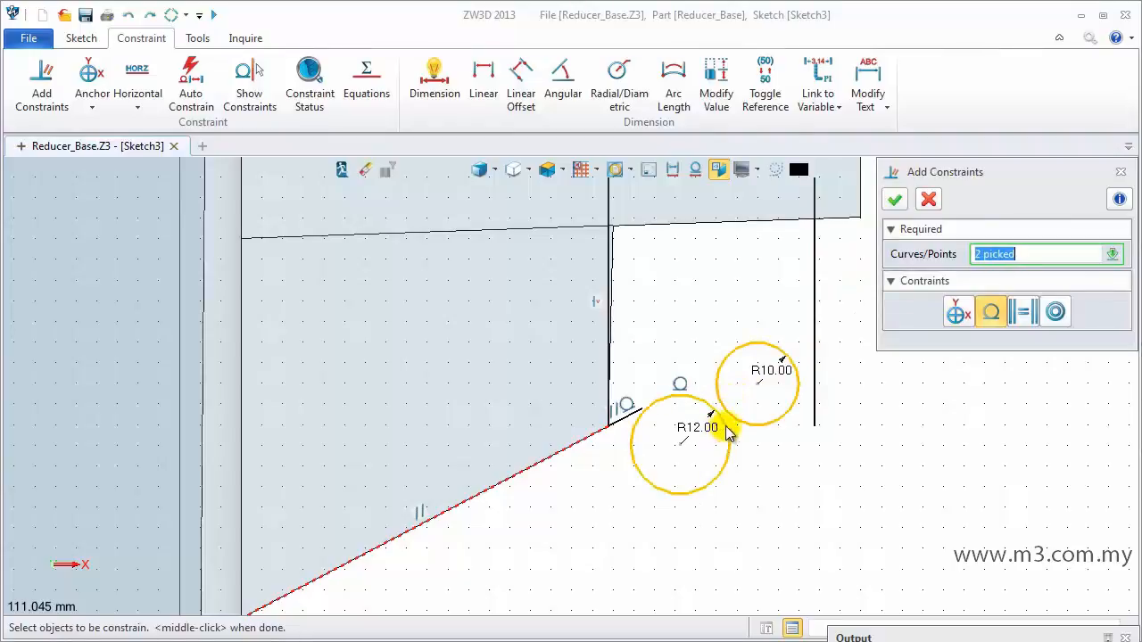
pyautogui.click(896, 200)
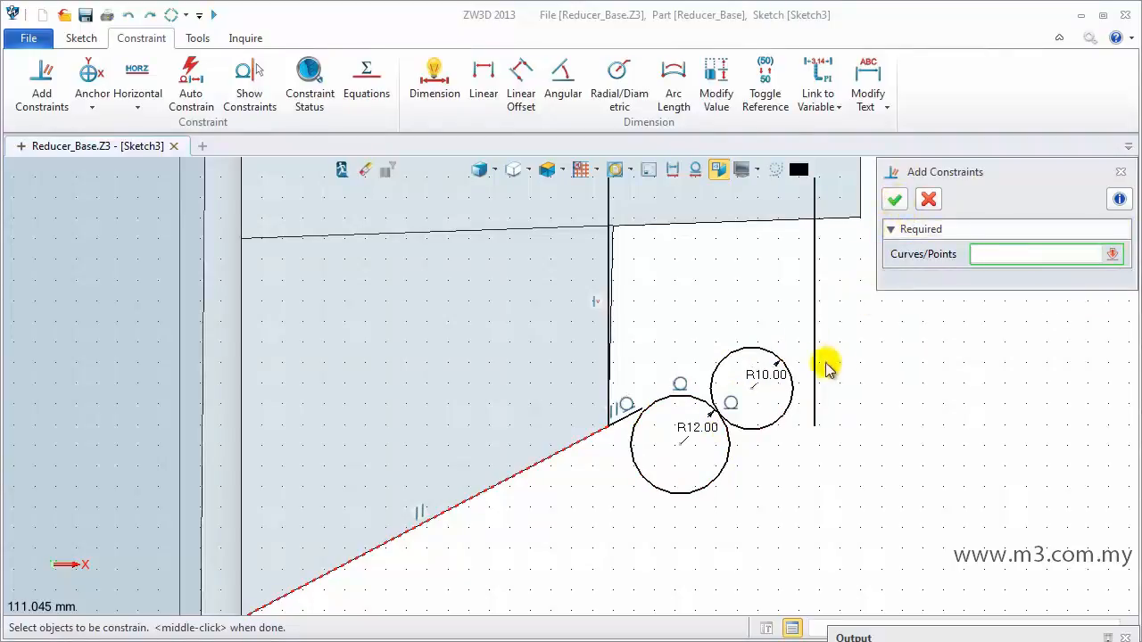
pyautogui.click(791, 371)
pyautogui.click(815, 417)
pyautogui.click(895, 199)
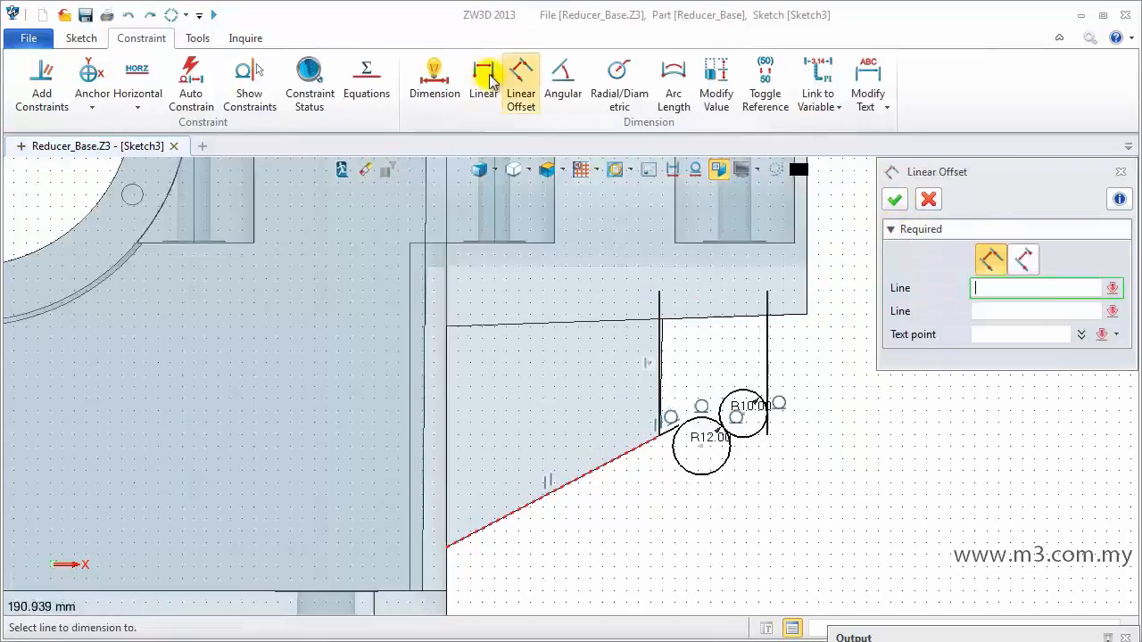
# Add a 50 mm horizontal dimension between the lower ends of the two vertical lines.
pyautogui.click(483, 84)
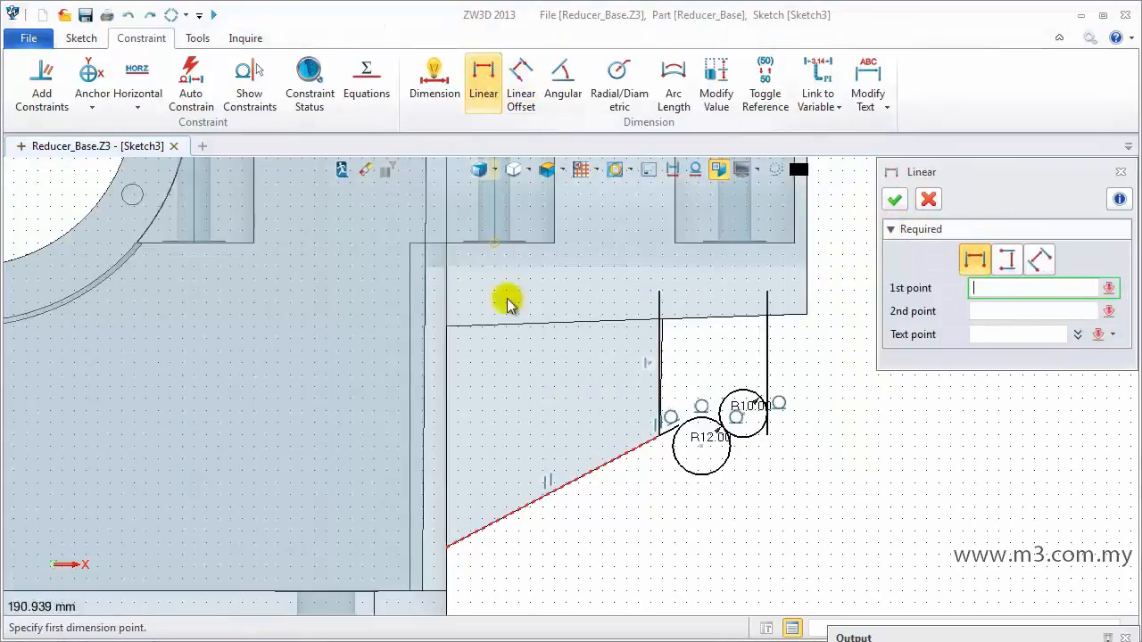
pyautogui.click(661, 443)
pyautogui.click(770, 428)
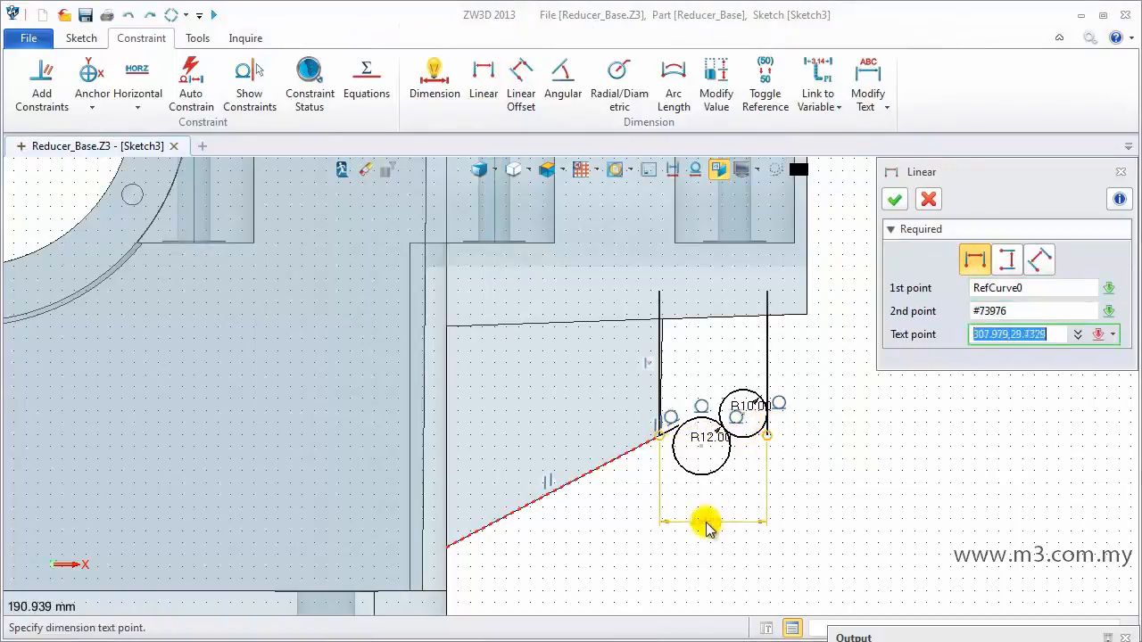
pyautogui.click(716, 519)
pyautogui.write('50')
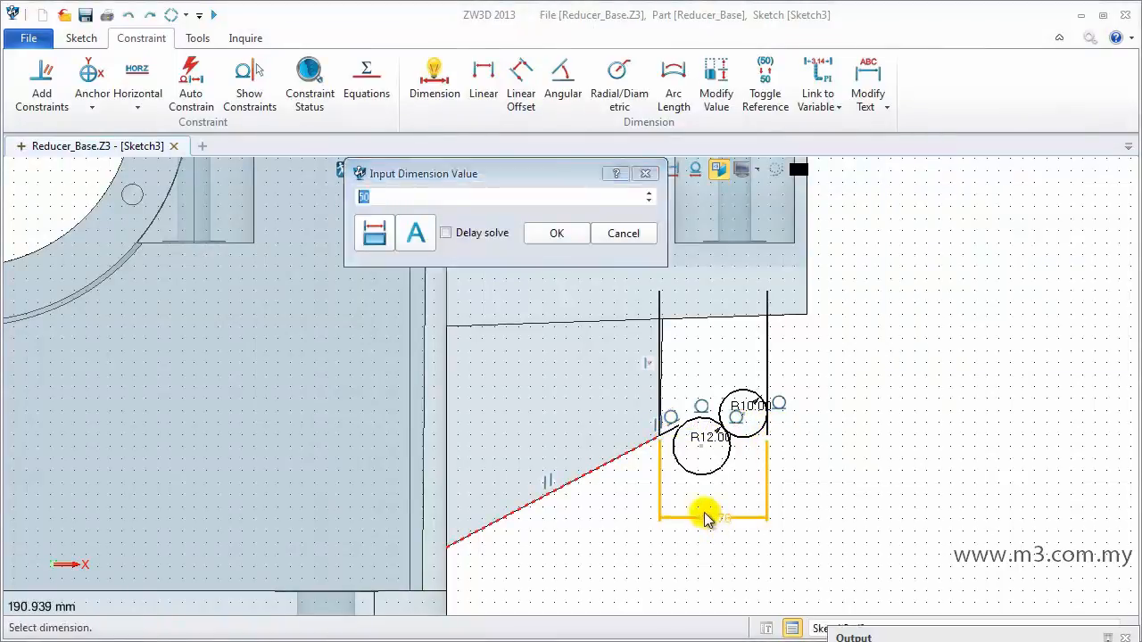
pyautogui.press('Return')
pyautogui.click(894, 201)
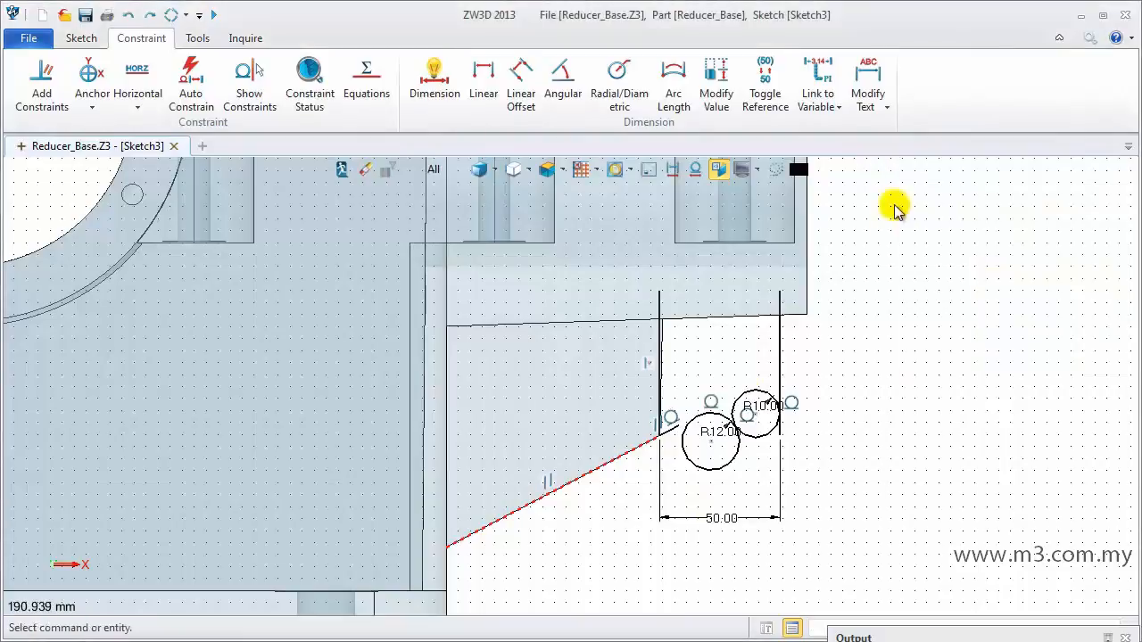
# Extend the short slanted line to its tangent point on the 12 mm radius circle.
pyautogui.click(81, 38)
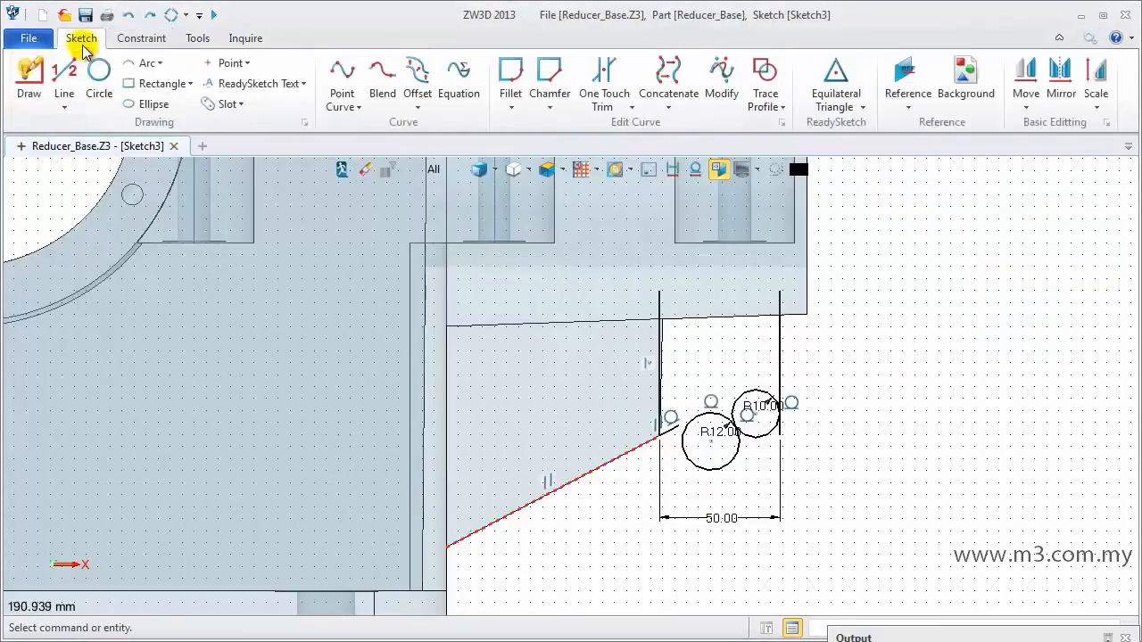
pyautogui.click(619, 107)
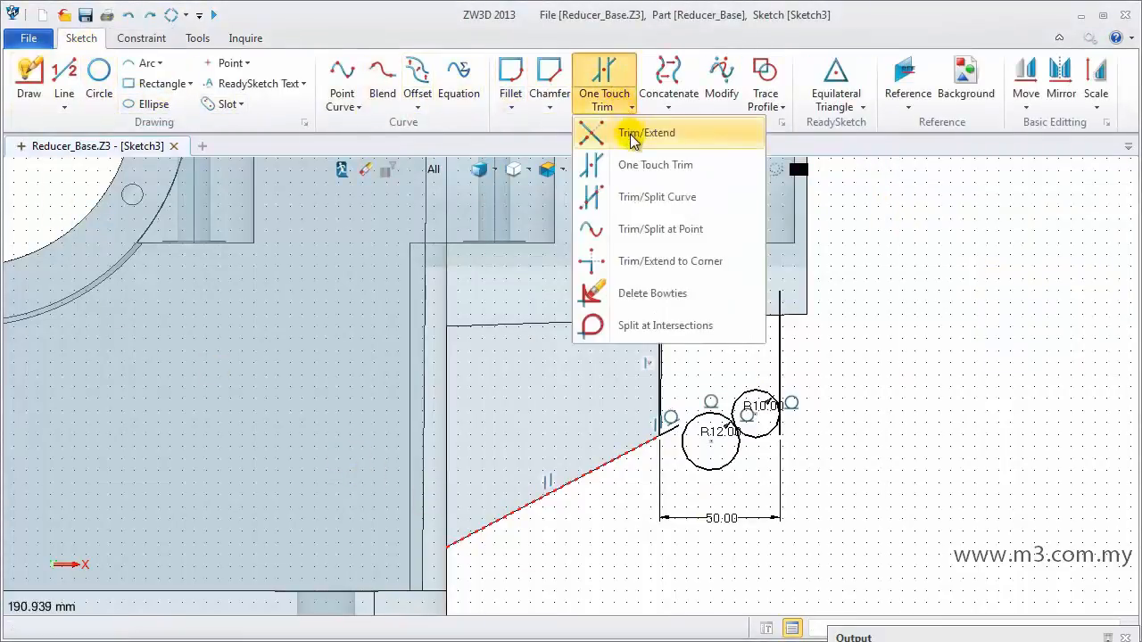
pyautogui.click(634, 138)
pyautogui.click(669, 435)
pyautogui.click(688, 428)
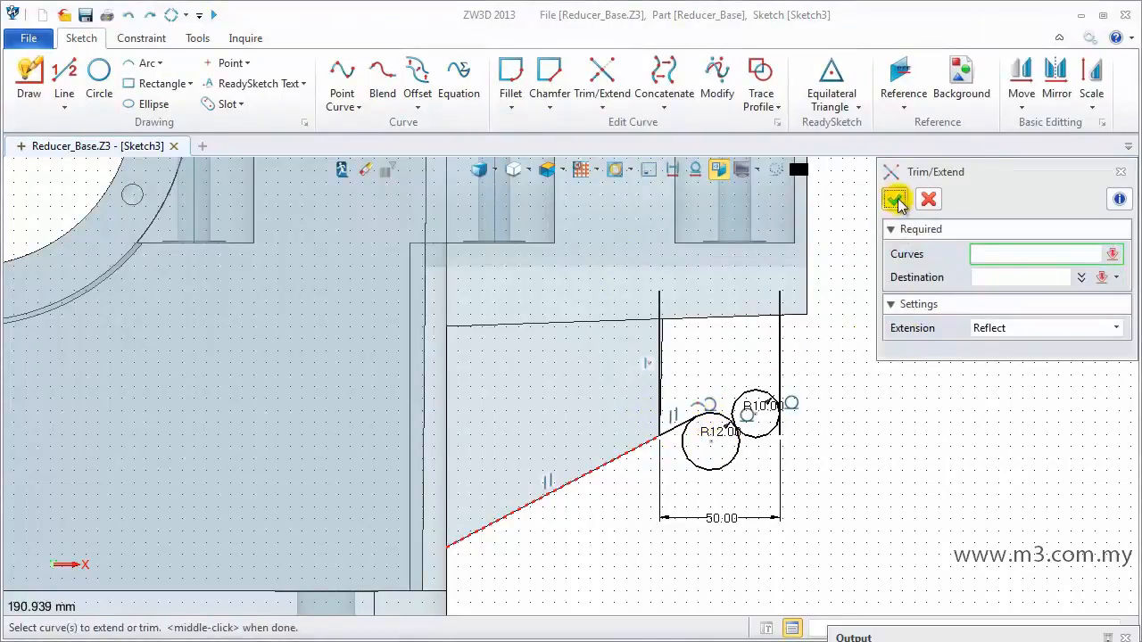
pyautogui.click(896, 200)
pyautogui.scroll(4, 714, 433)
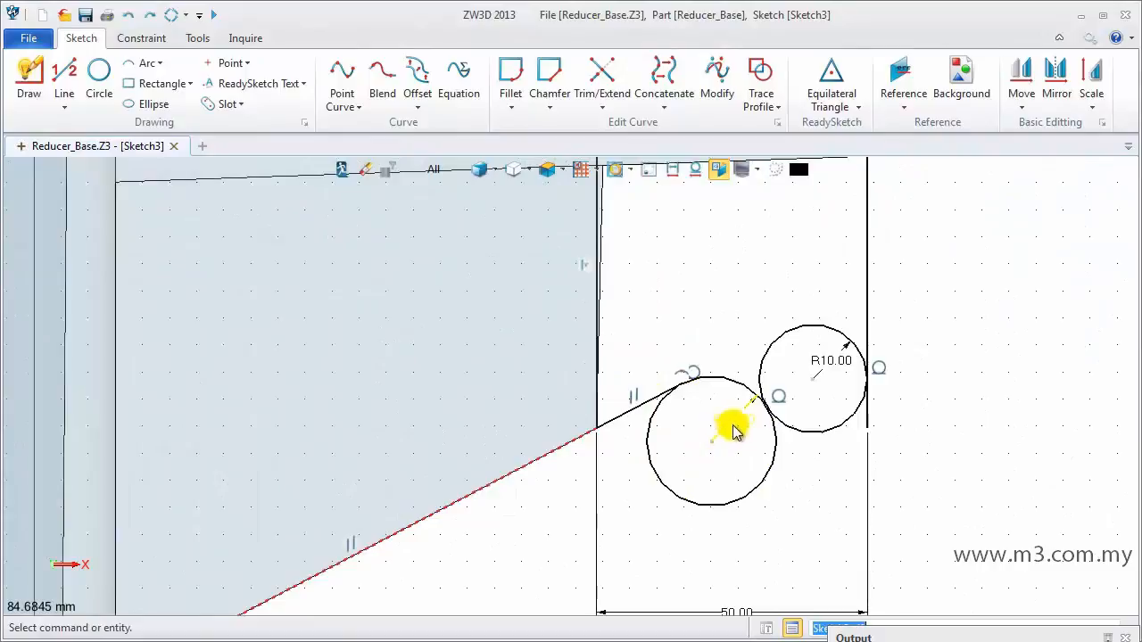
pyautogui.scroll(4, 749, 426)
pyautogui.scroll(-7, 765, 405)
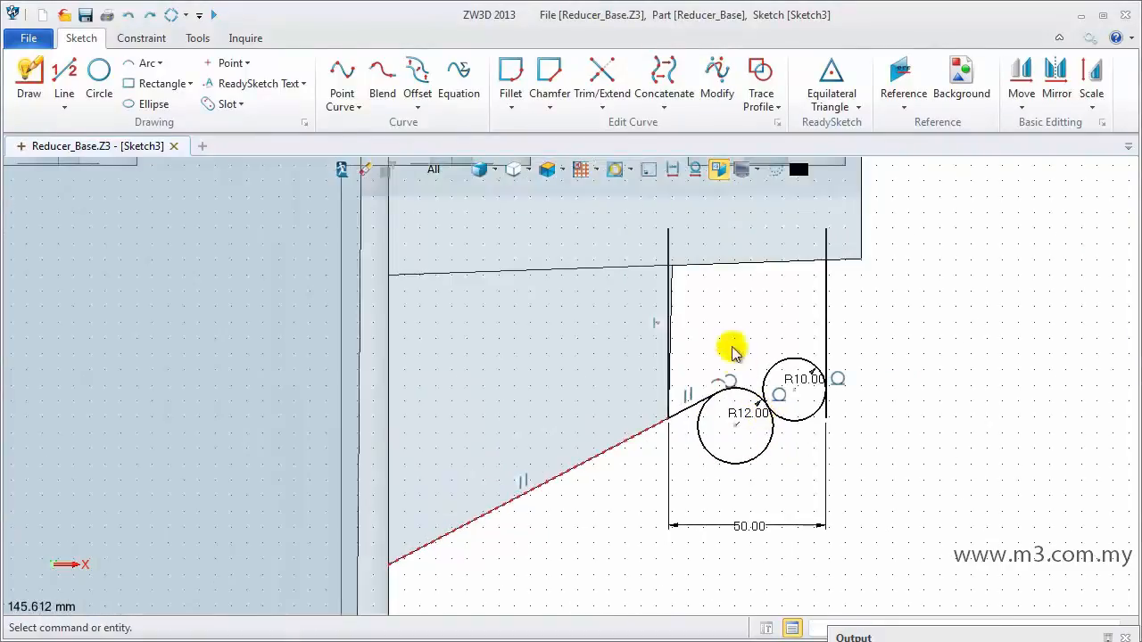
# Close the top of the rib profile with a horizontal line joining the upper ends of the two vertical lines.
pyautogui.click(64, 79)
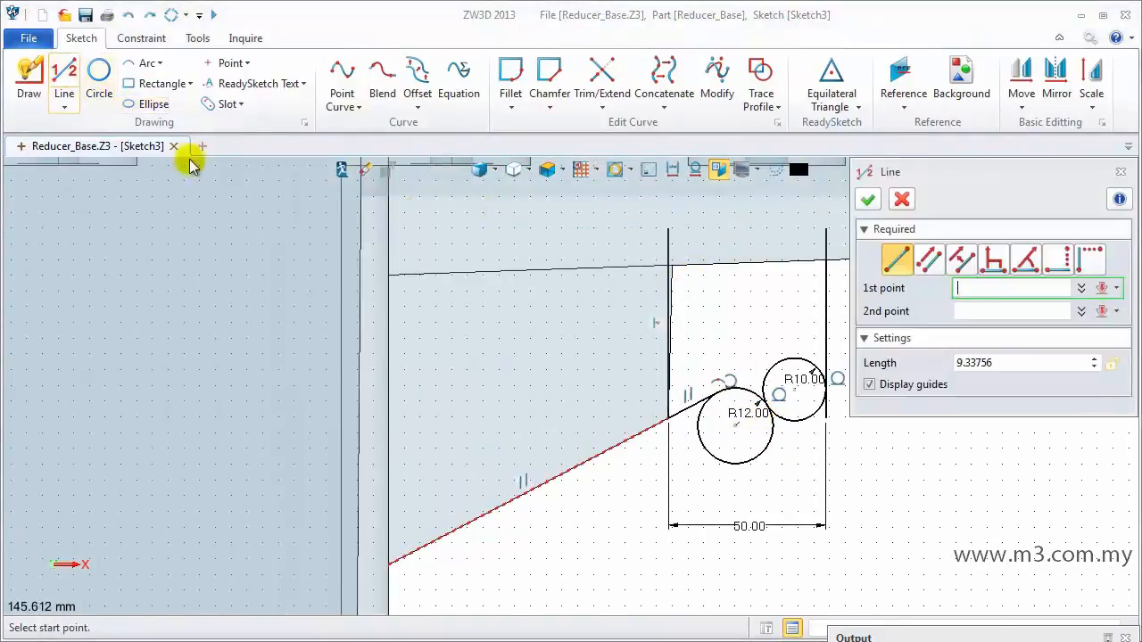
pyautogui.click(669, 230)
pyautogui.click(826, 229)
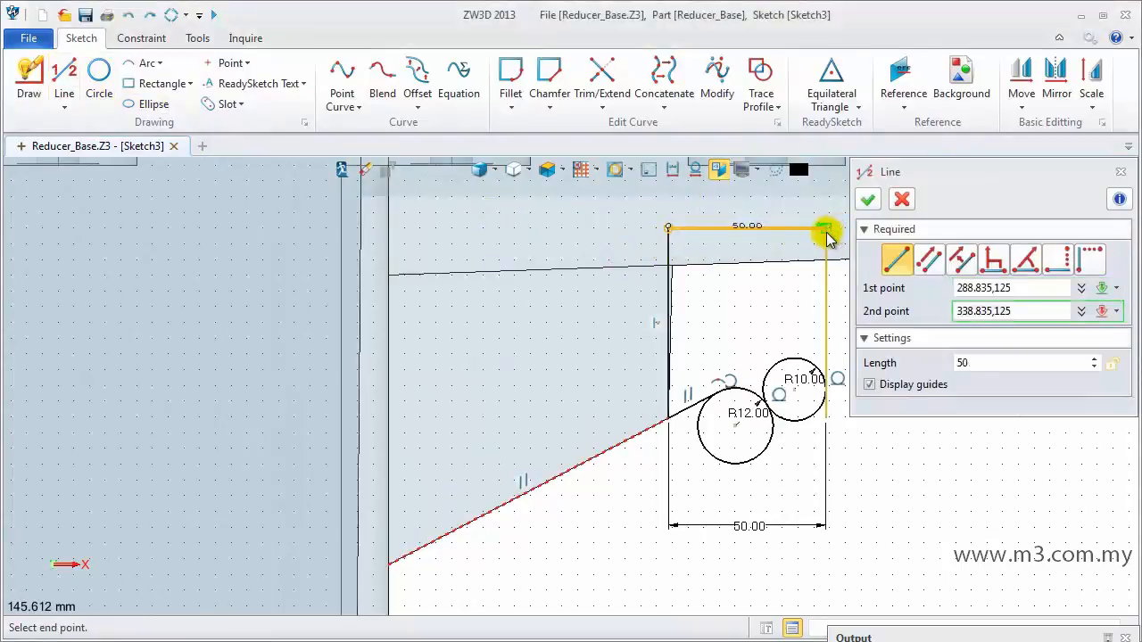
pyautogui.middleClick(814, 230)
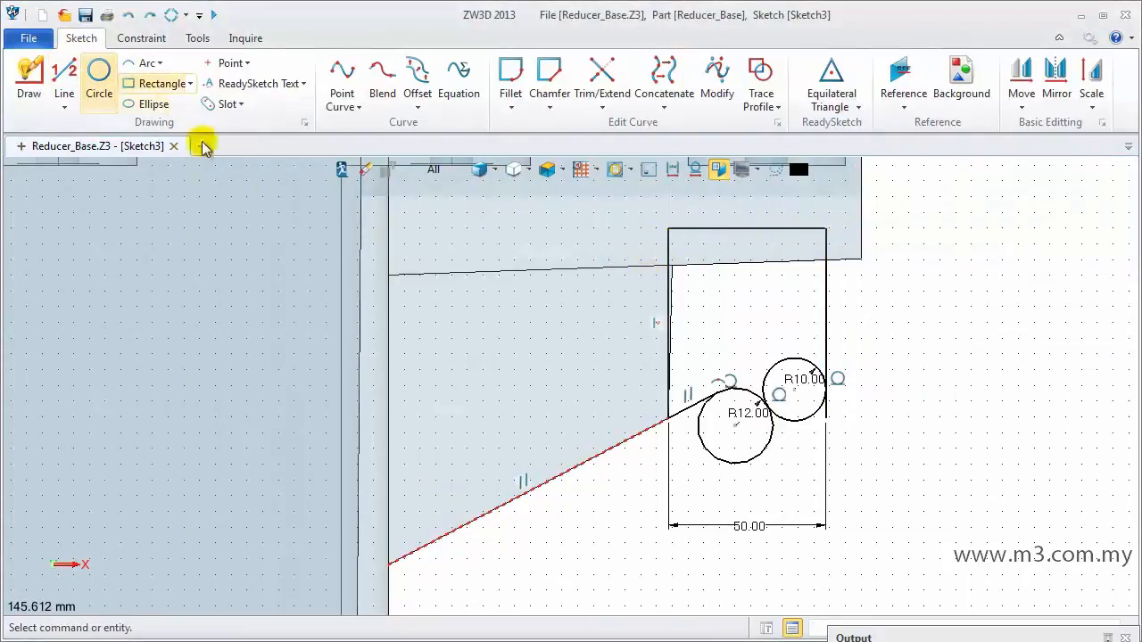
# Trim away the lower part of the 12 mm radius circle and the upper part of the 10 mm one, leaving an S-shaped lower edge.
pyautogui.click(603, 107)
pyautogui.click(630, 158)
pyautogui.click(692, 450)
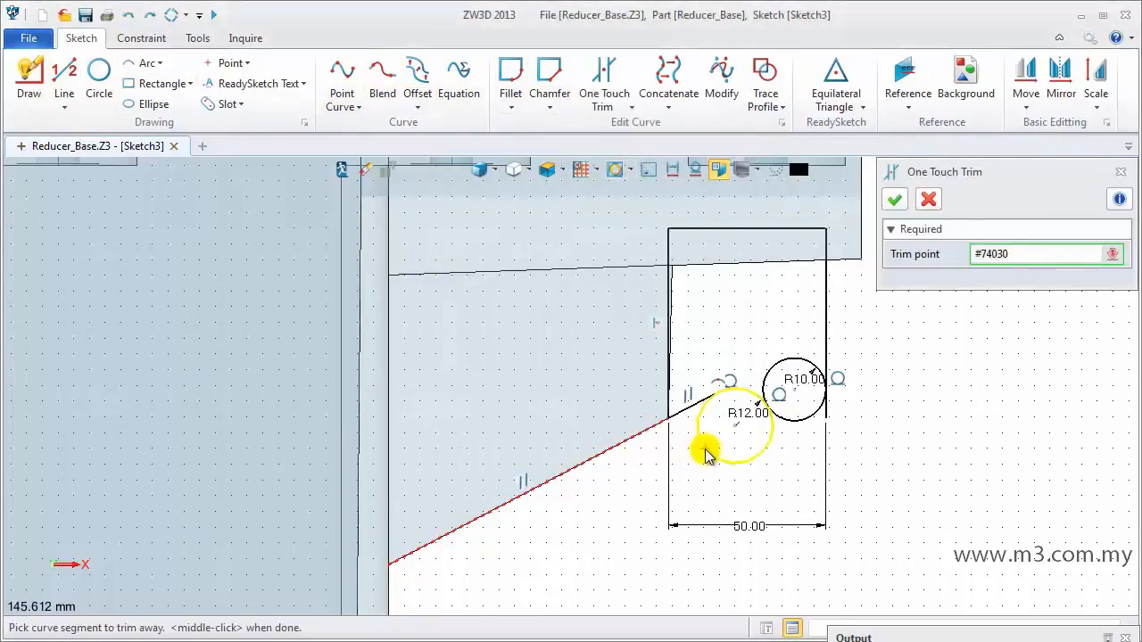
pyautogui.click(793, 383)
pyautogui.click(792, 377)
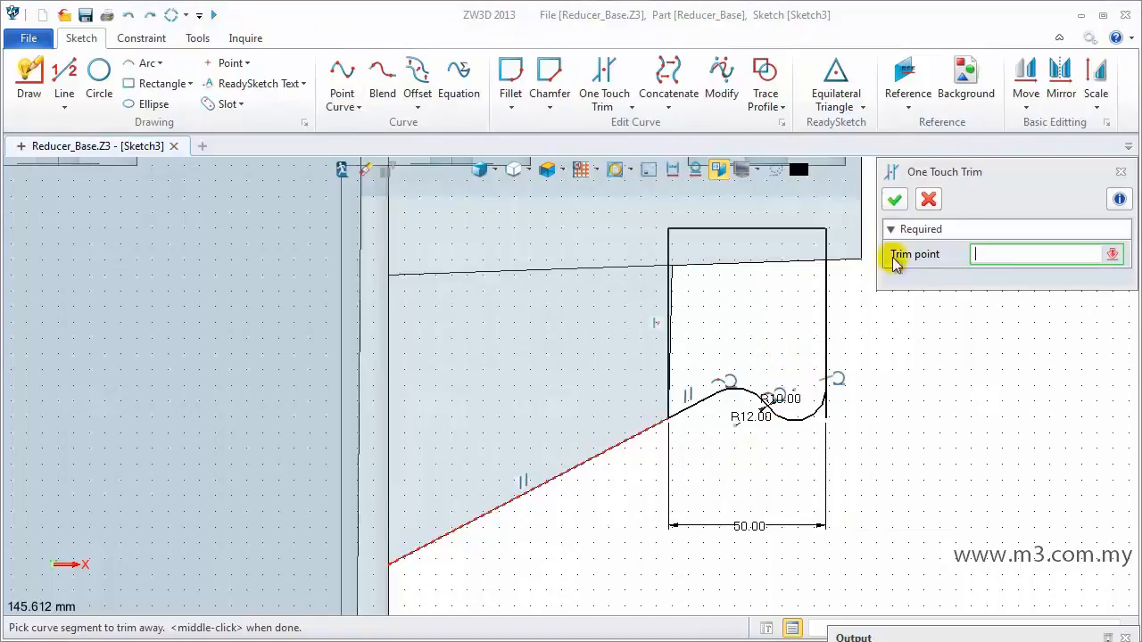
pyautogui.click(895, 199)
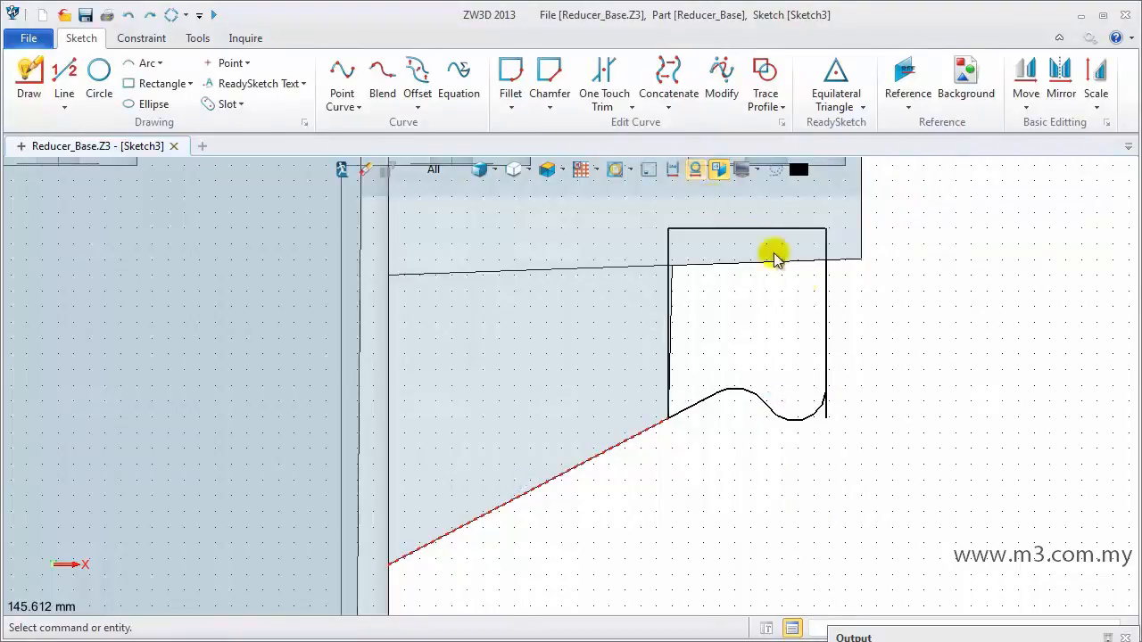
pyautogui.scroll(-3, 820, 403)
pyautogui.scroll(3, 827, 416)
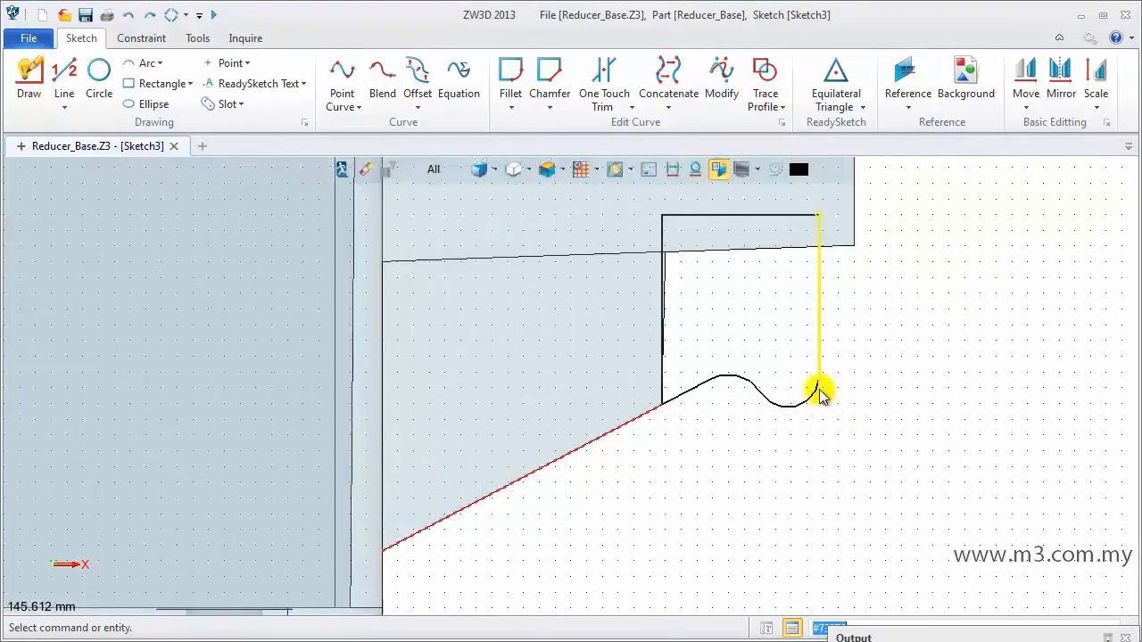
# Trim away the excess at the junction of the outer vertical line and the S-curve, and exit the rib sketch.
pyautogui.click(604, 80)
pyautogui.click(821, 400)
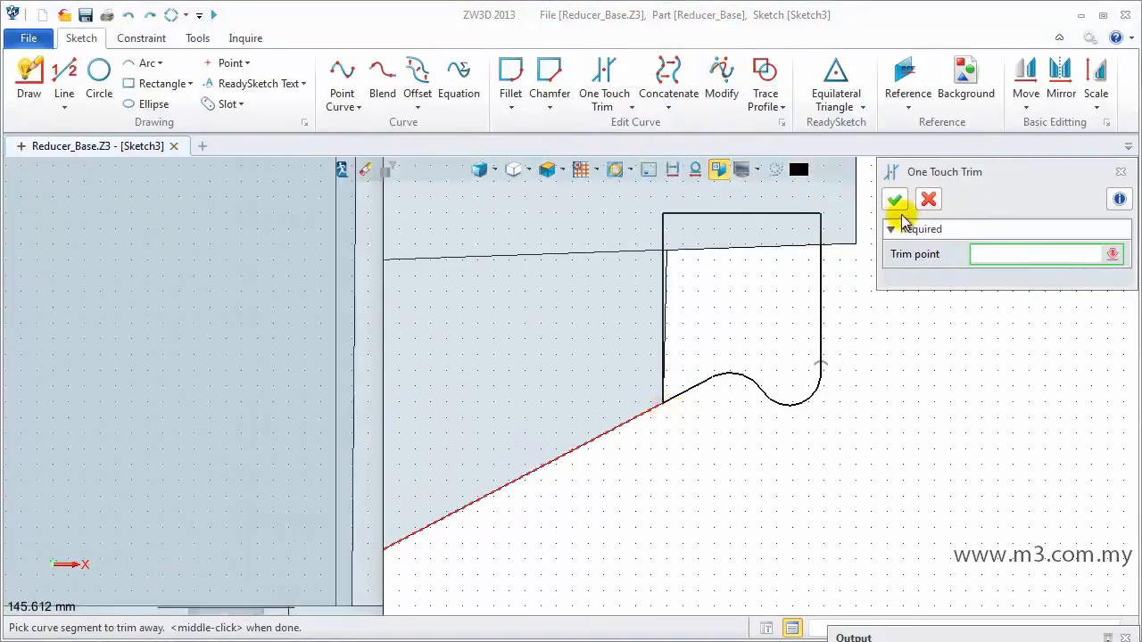
pyautogui.click(895, 199)
pyautogui.scroll(-3, 883, 375)
pyautogui.rightClick(877, 303)
pyautogui.click(951, 290)
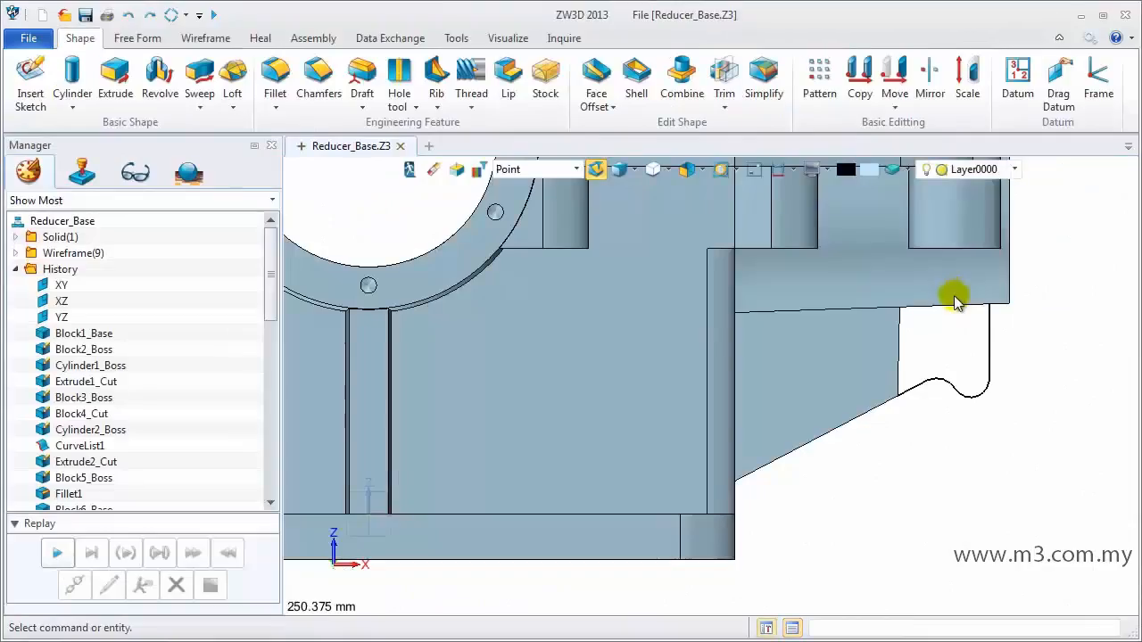
# Set up a 2 sides extrusion of the closed S-curved rib profile.
pyautogui.click(116, 81)
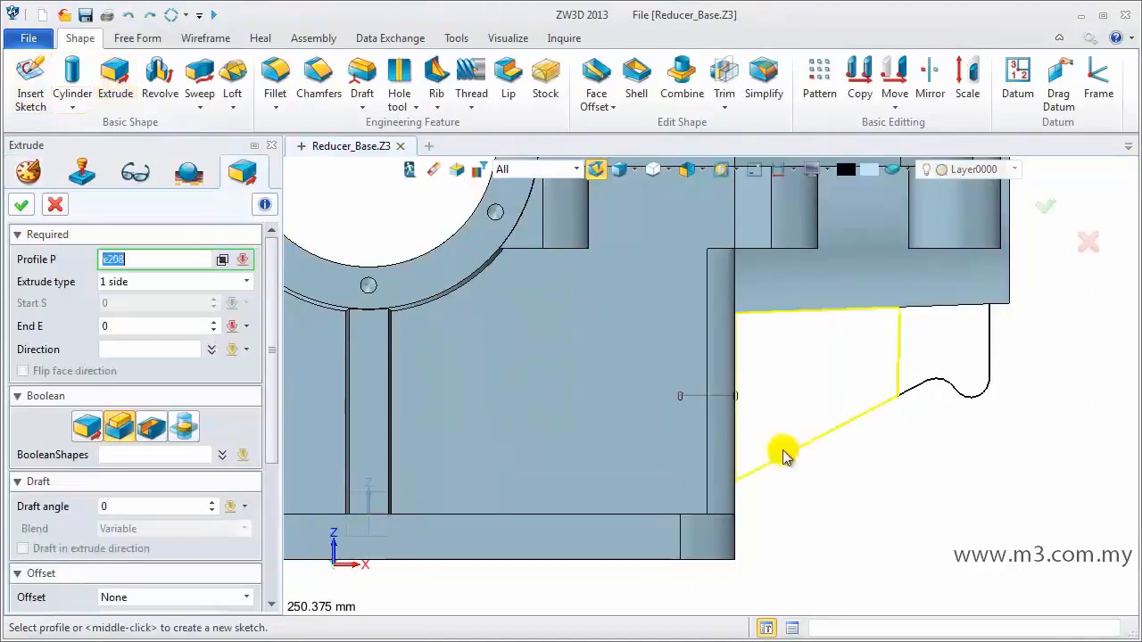
pyautogui.click(944, 393)
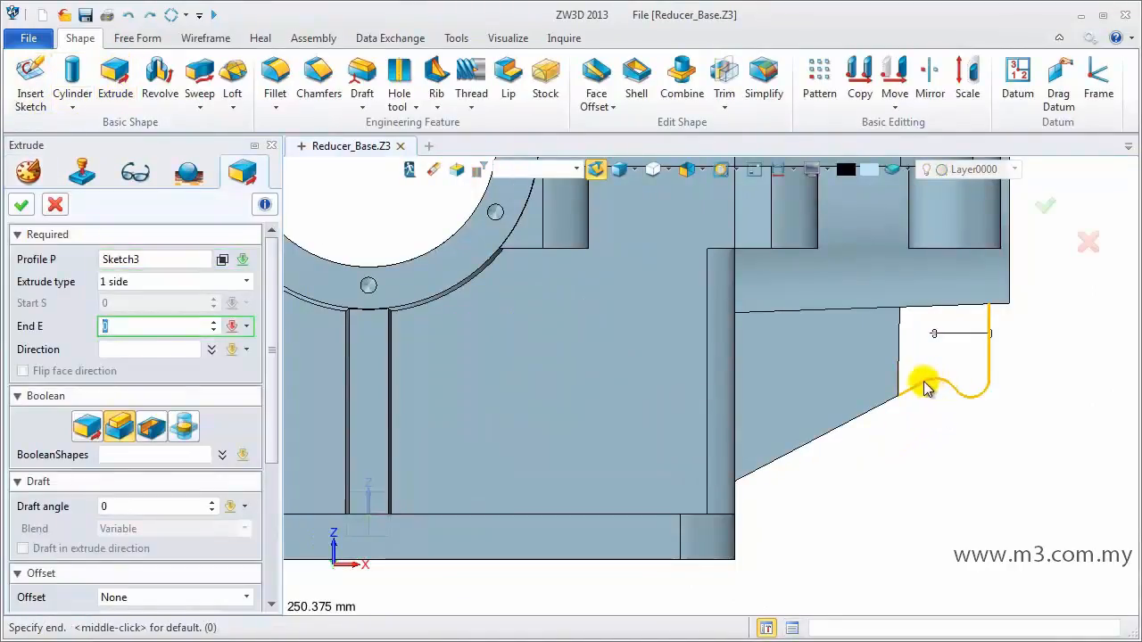
pyautogui.click(246, 281)
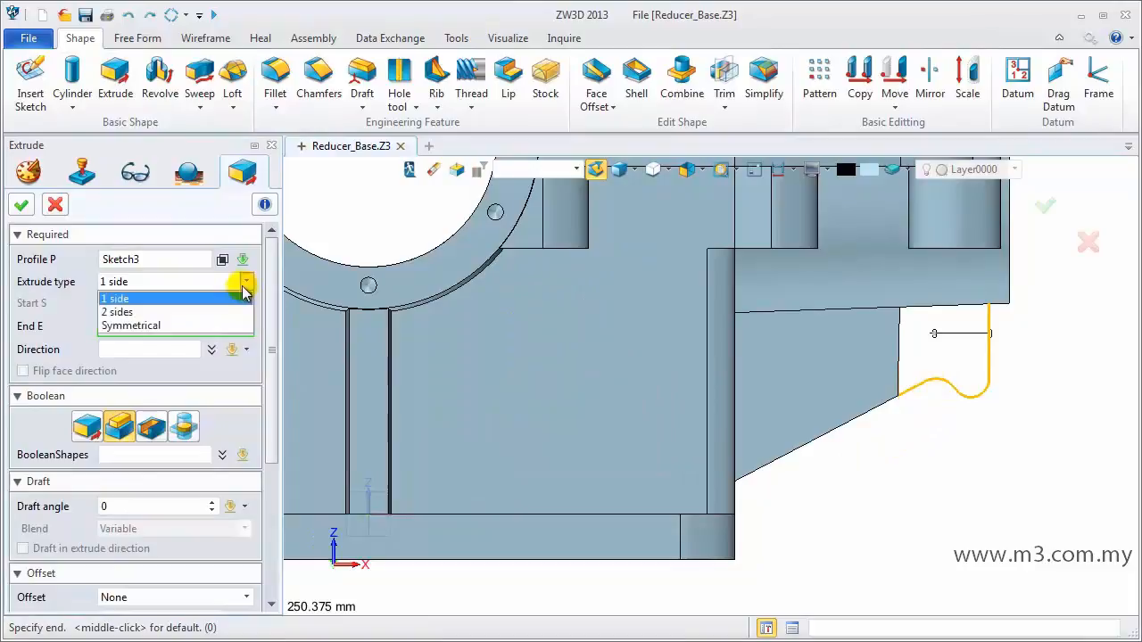
pyautogui.click(214, 308)
# Extrude the profile along direction 0,1,0 from 12.5 to -12.5 mm and add it to the base.
pyautogui.click(166, 349)
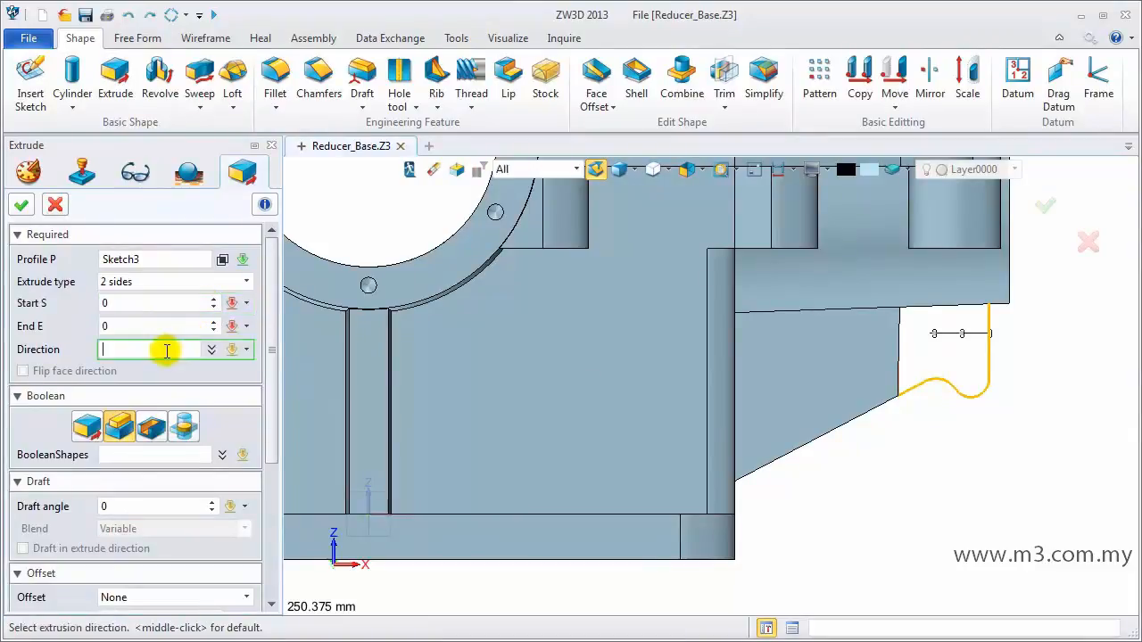
pyautogui.scroll(-5, 835, 481)
pyautogui.moveTo(833, 484); pyautogui.dragTo(778, 492, button='right')
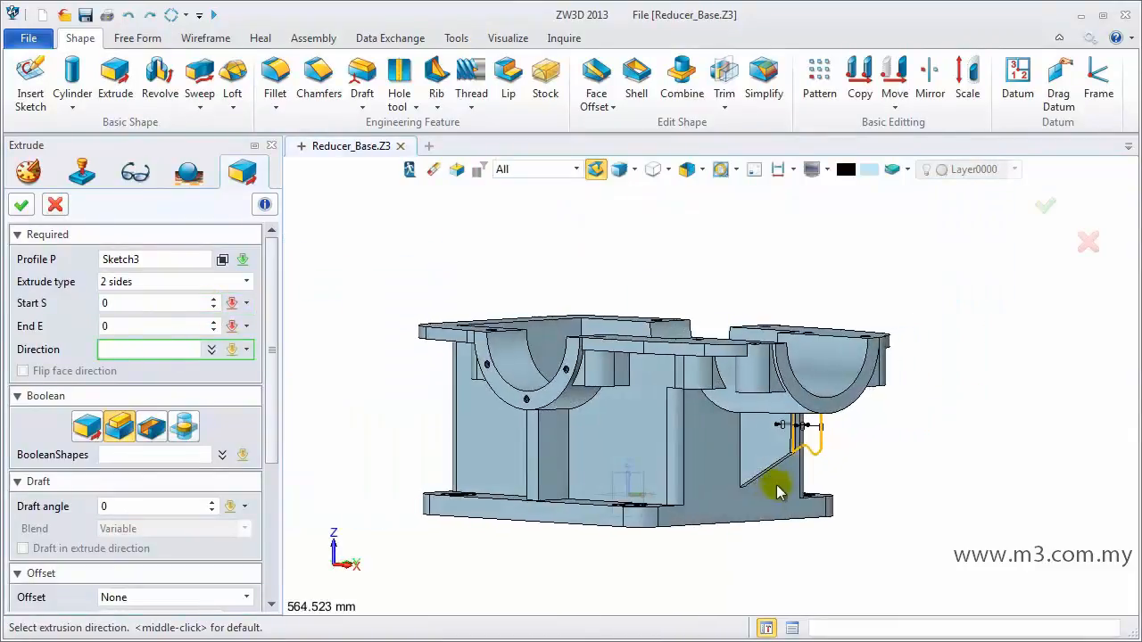
pyautogui.rightClick(883, 484)
pyautogui.click(905, 508)
pyautogui.scroll(5, 892, 495)
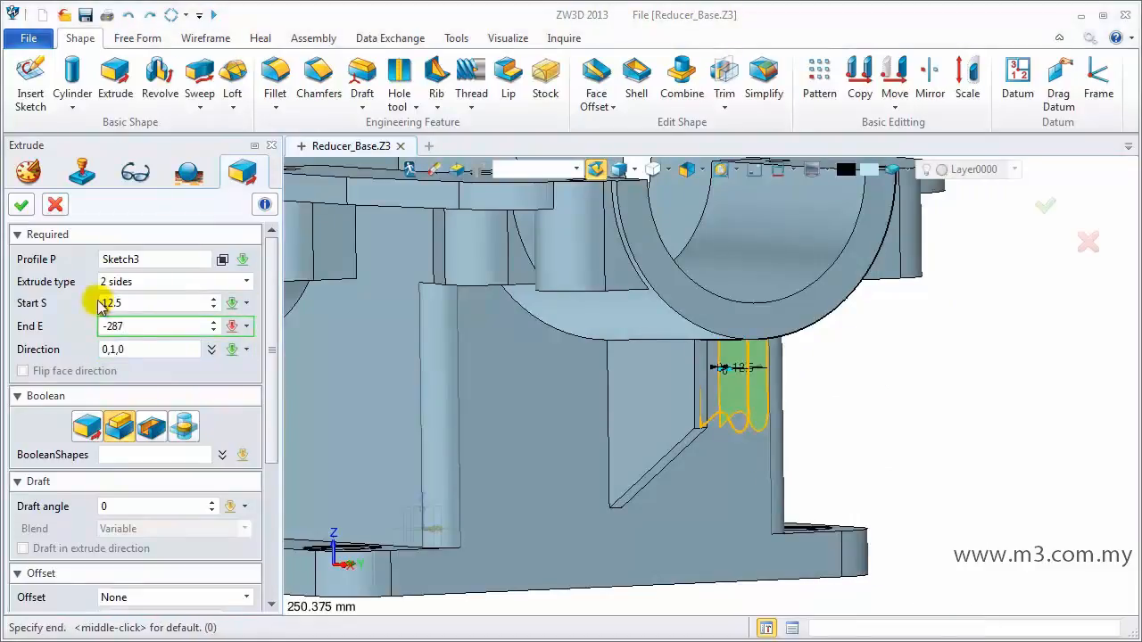
pyautogui.write('-12.5')
pyautogui.press('Return')
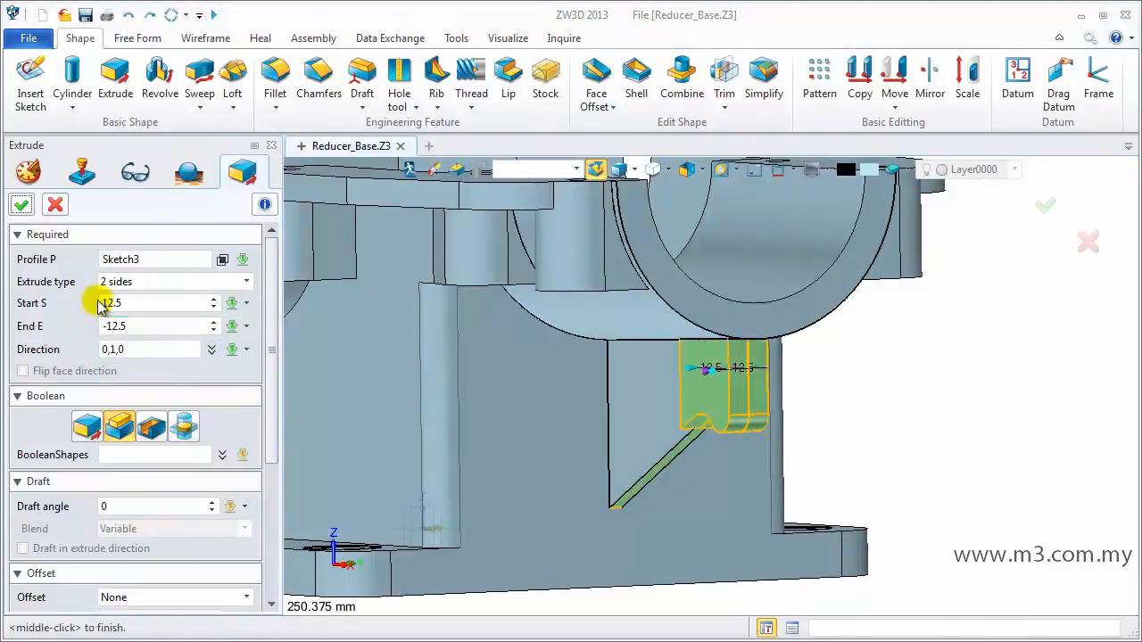
pyautogui.click(120, 427)
pyautogui.click(21, 207)
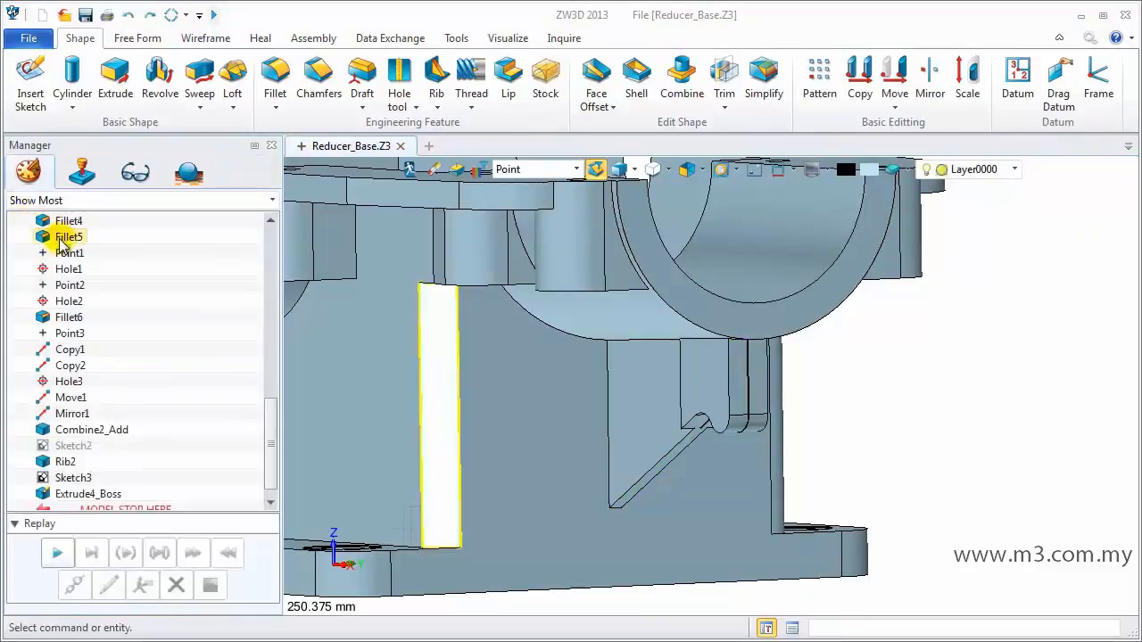
# Hide Sketch3, the profile sketch of the extruded S-curved rib.
pyautogui.scroll(-1, 259, 455)
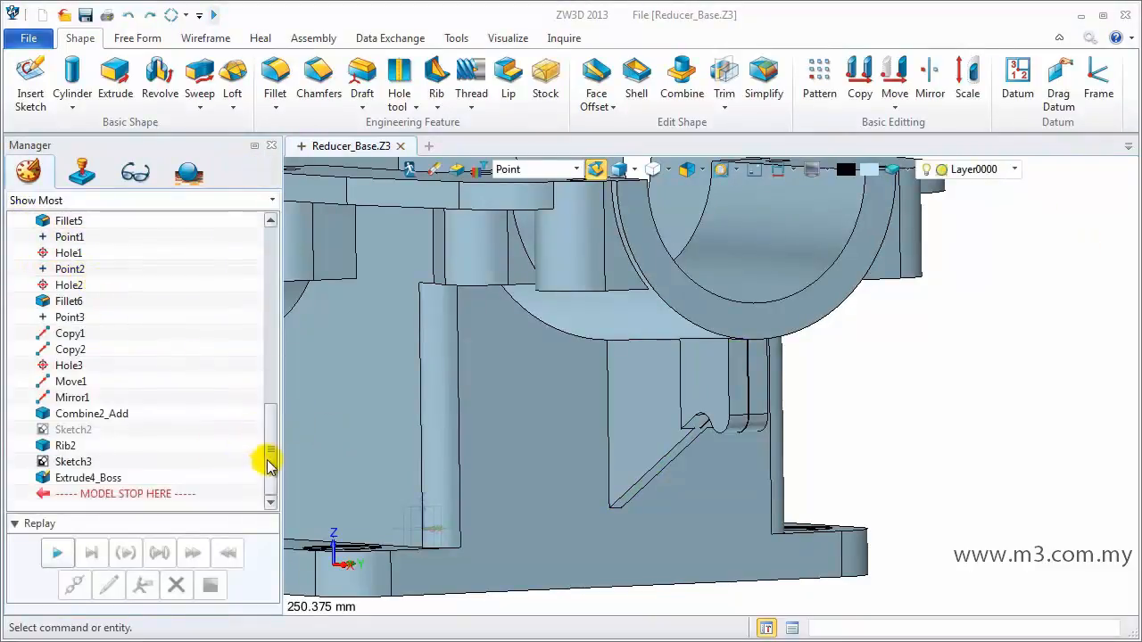
pyautogui.click(82, 462)
pyautogui.rightClick(87, 461)
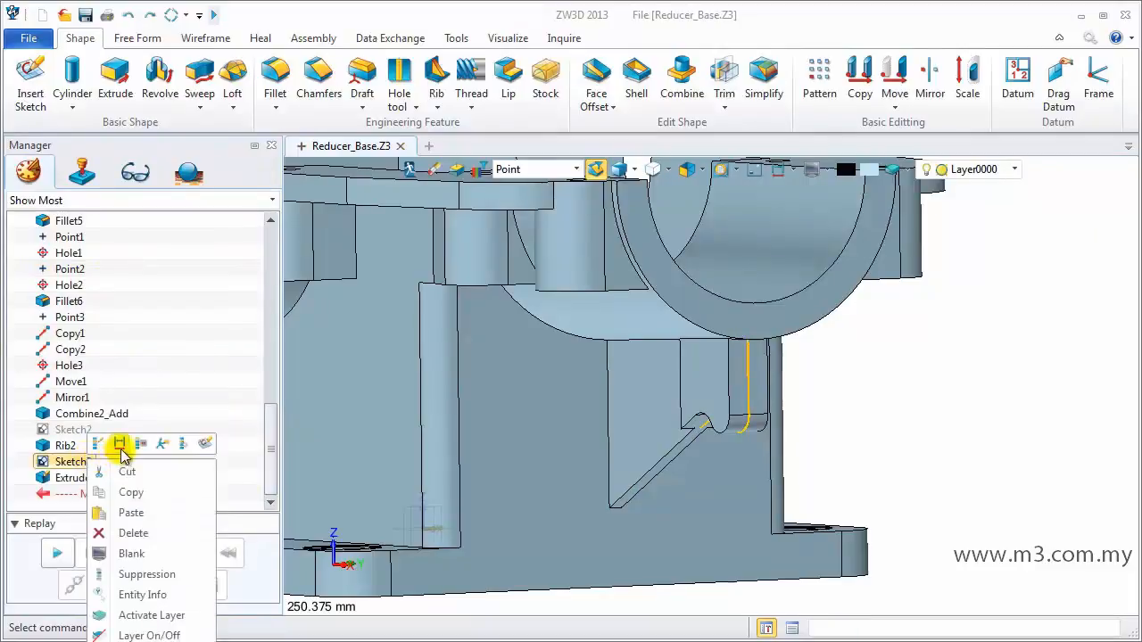
pyautogui.click(131, 553)
# Start a new sketch on the XZ plane of the base.
pyautogui.moveTo(466, 428); pyautogui.dragTo(555, 432, button='right')
pyautogui.scroll(-5, 555, 432)
pyautogui.moveTo(650, 464)
pyautogui.mouseDown(button='right')
pyautogui.moveTo(547, 464)
pyautogui.moveTo(707, 475)
pyautogui.moveTo(880, 548)
pyautogui.mouseUp(button='right')
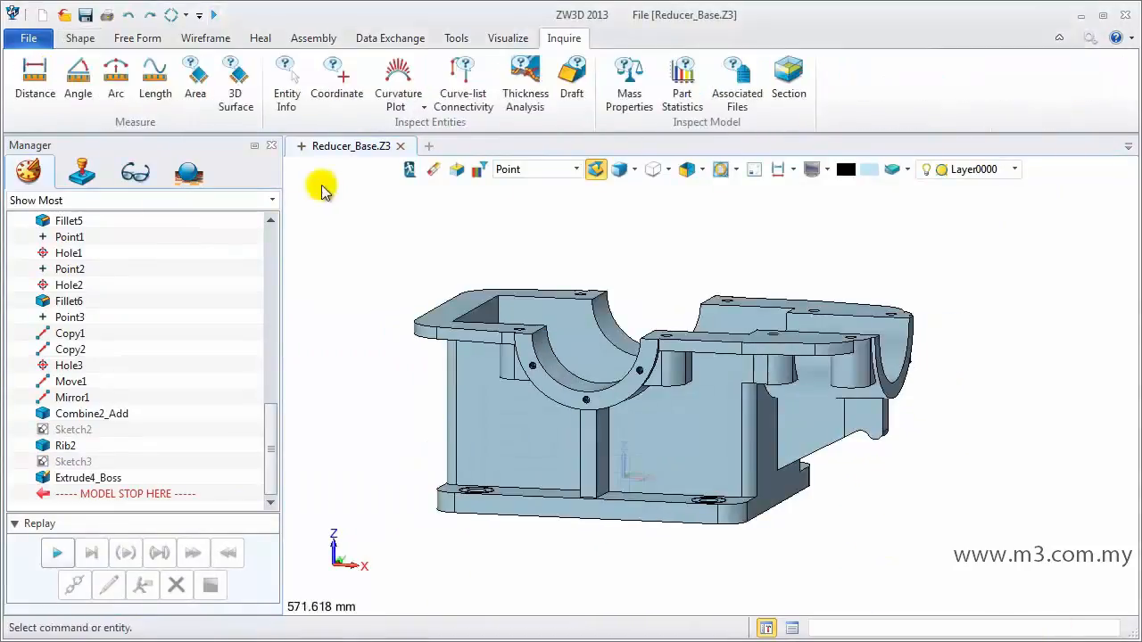
pyautogui.rightClick(321, 187)
pyautogui.click(385, 286)
pyautogui.moveTo(382, 308); pyautogui.dragTo(387, 378, button='right')
pyautogui.click(615, 466)
pyautogui.middleClick(581, 403)
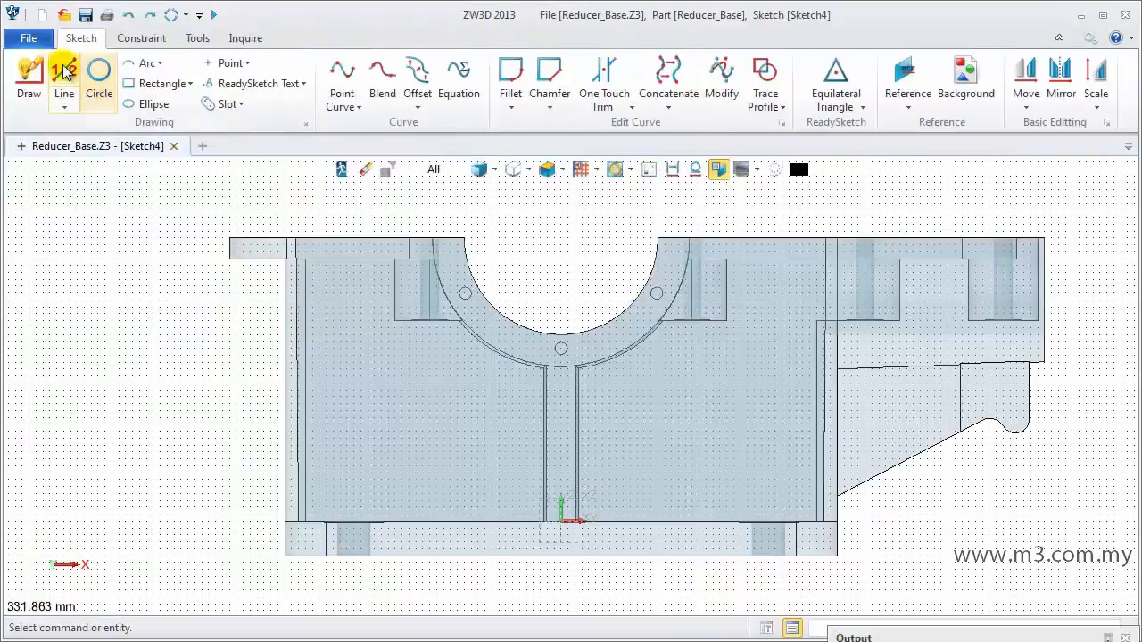
# Draw a 30 mm vertical line straight down from the lower outer corner of the flange opposite the rib, from -240,190 to -240,160.
pyautogui.click(63, 74)
pyautogui.scroll(3, 239, 266)
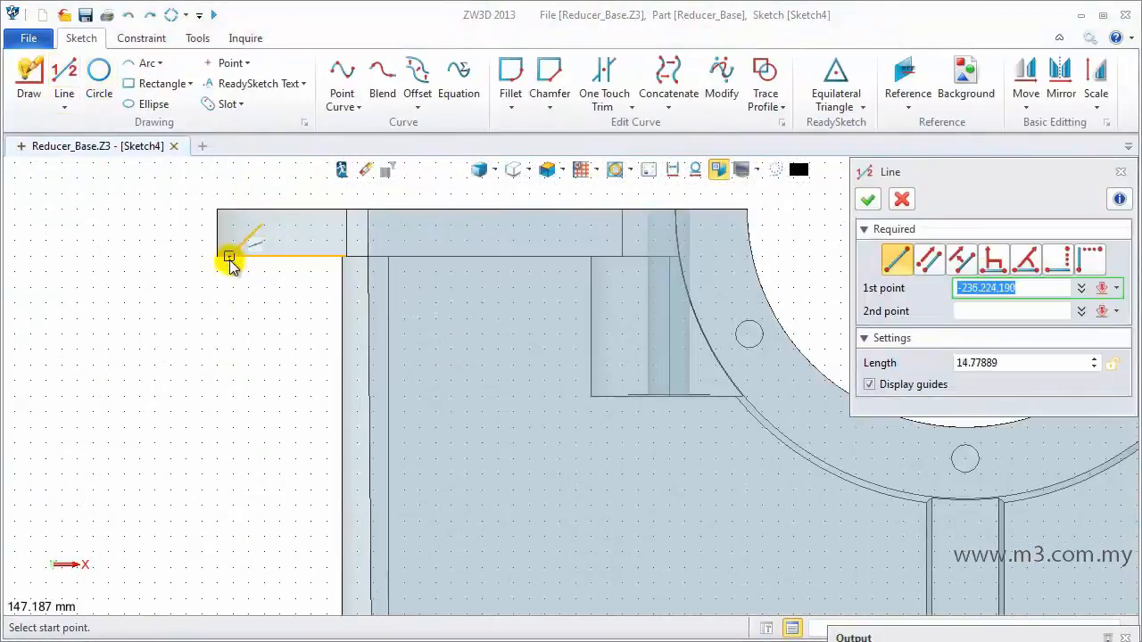
pyautogui.click(217, 256)
pyautogui.click(216, 348)
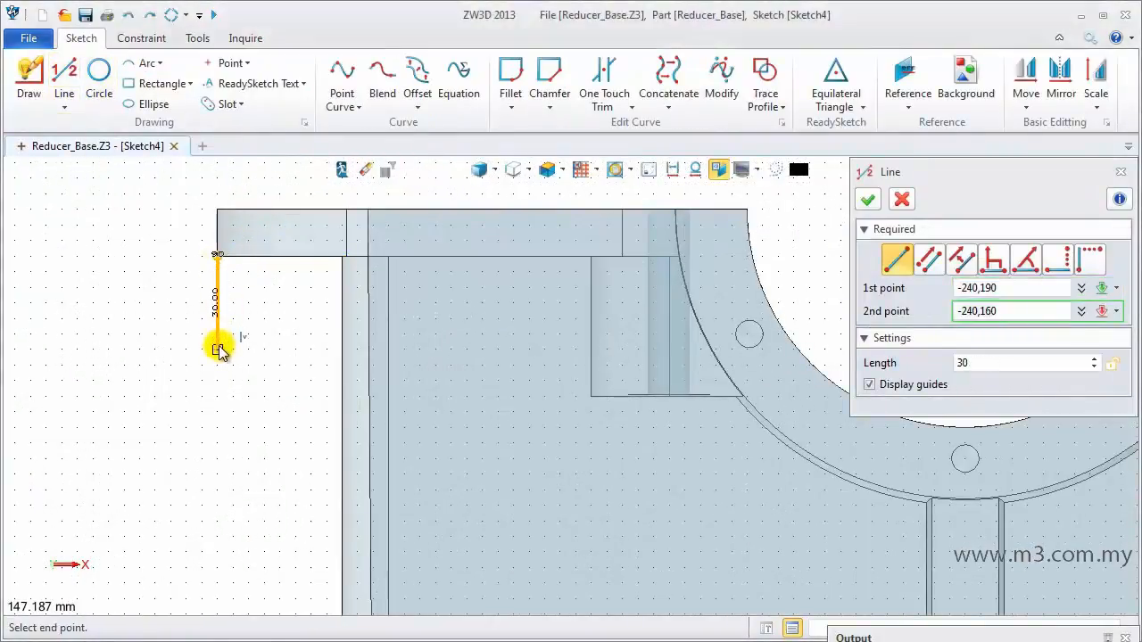
pyautogui.click(867, 199)
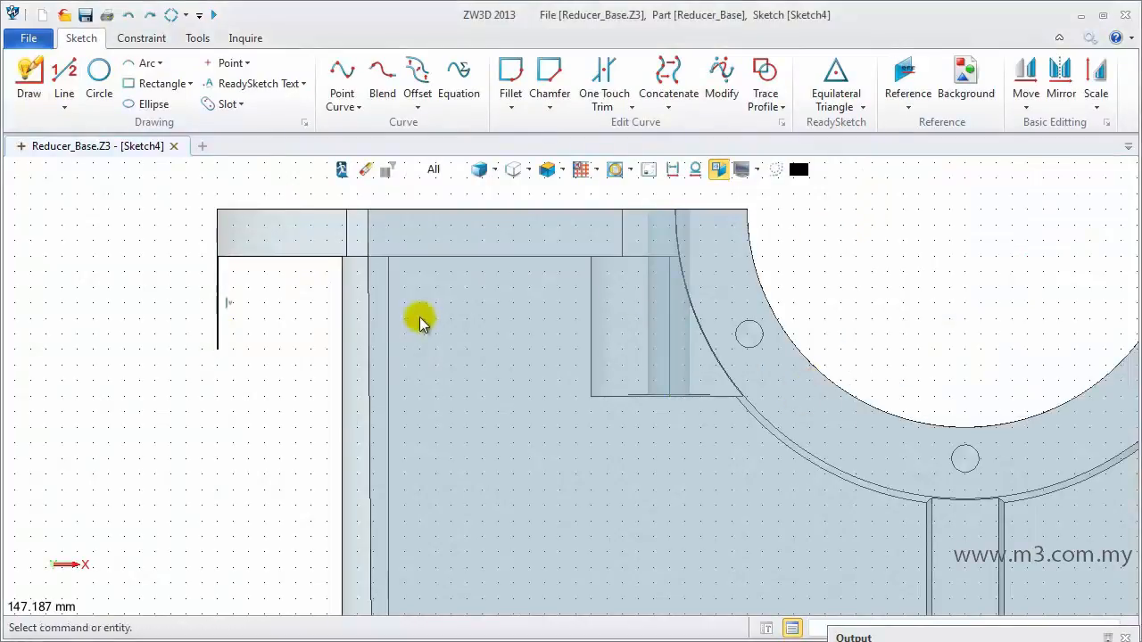
# Draw a circle of 10 mm radius centred at -230,160, touching the lower end of the vertical line.
pyautogui.click(99, 71)
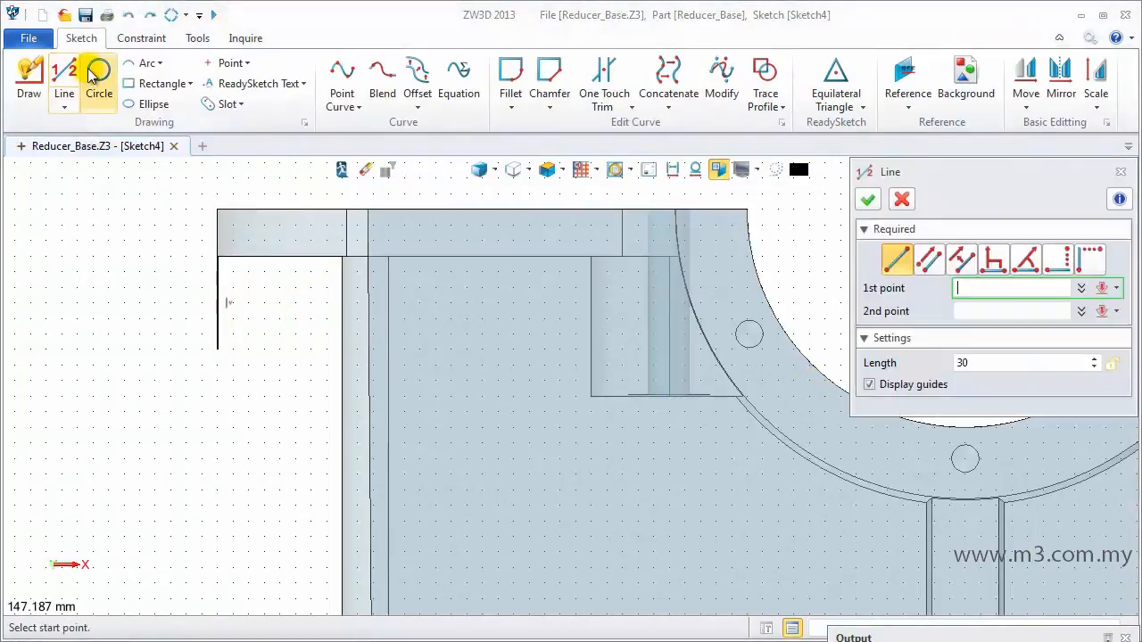
pyautogui.click(271, 348)
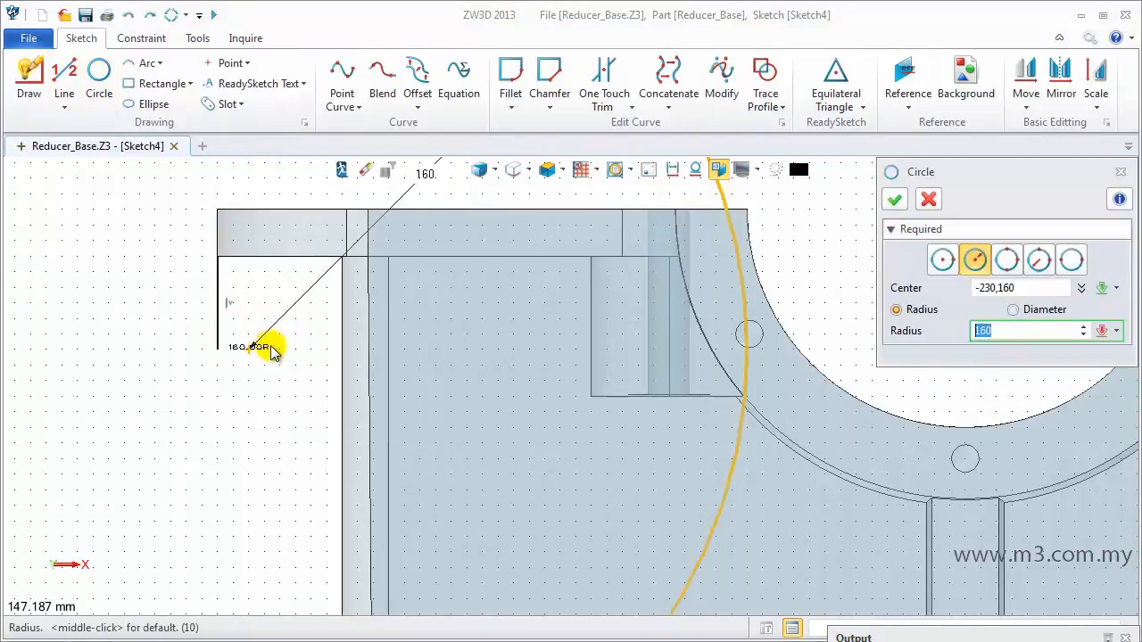
pyautogui.write('10')
pyautogui.press('Return')
pyautogui.scroll(1, 272, 352)
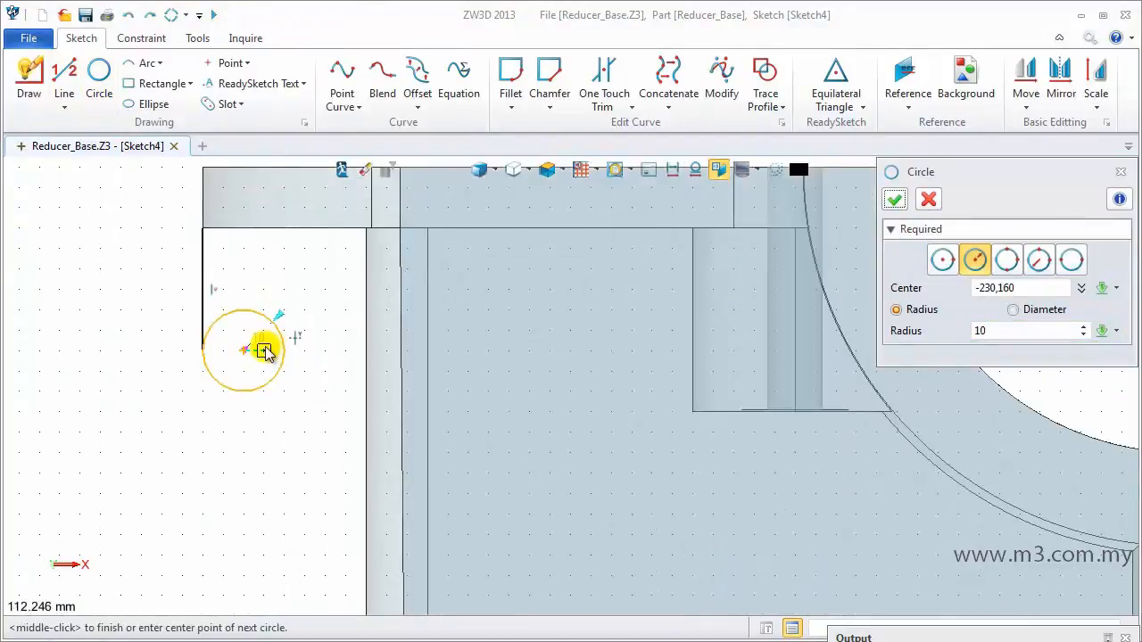
pyautogui.middleClick(265, 351)
# Draw a second circle of 10 mm radius centred at -210,160, beside the first one and touching the housing wall.
pyautogui.middleClick(301, 306)
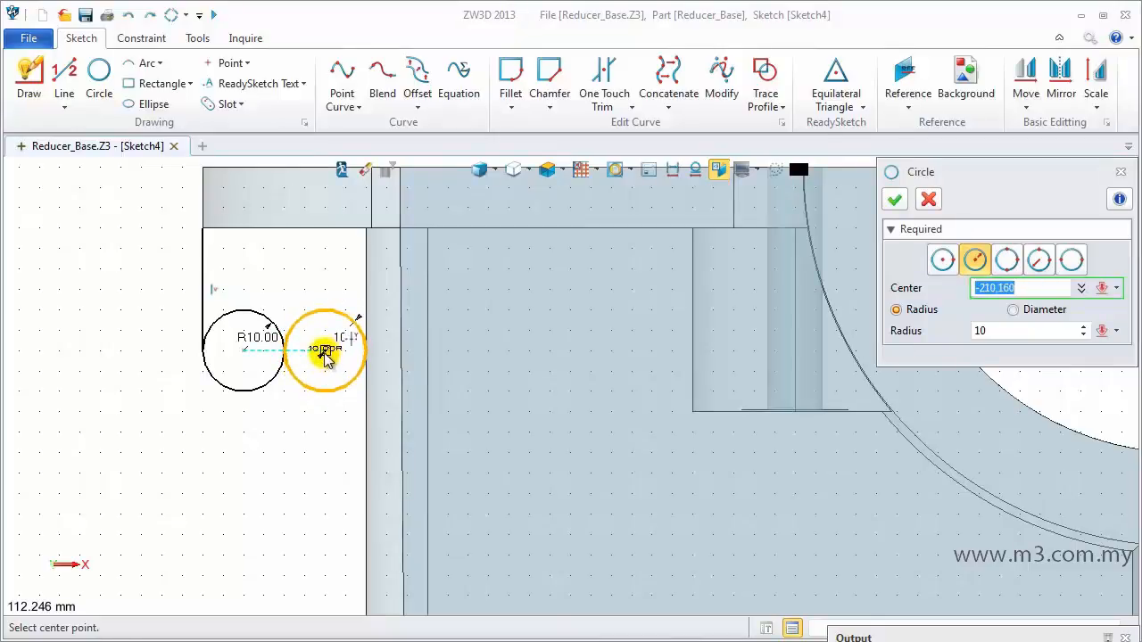
pyautogui.click(324, 352)
pyautogui.middleClick(324, 353)
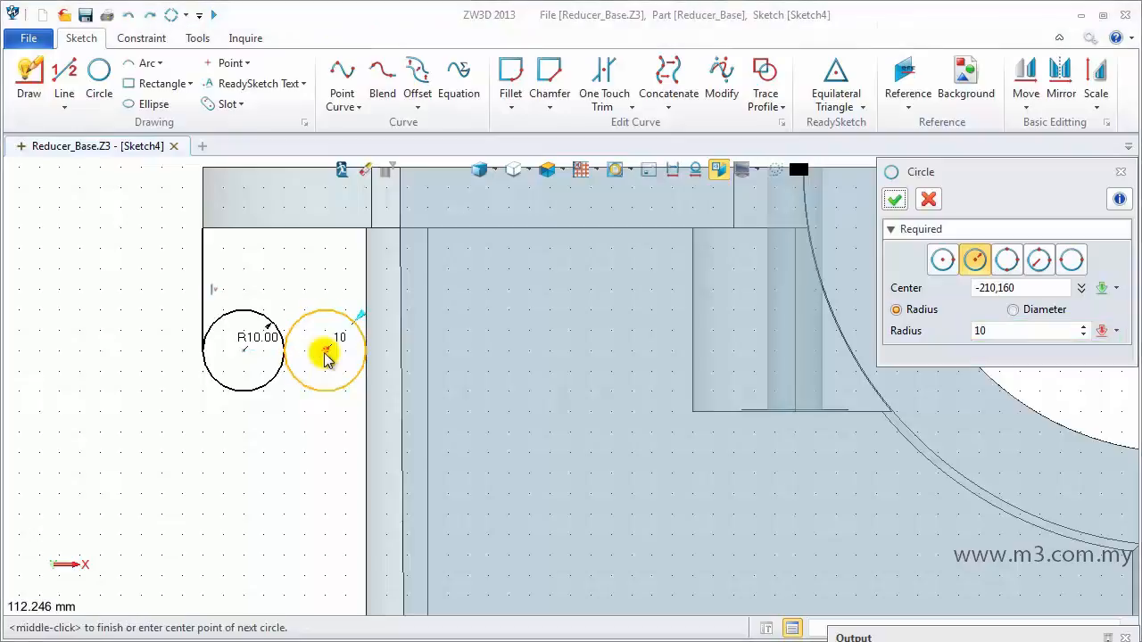
pyautogui.middleClick(324, 353)
# Draw a line from the inner circle's wall side up to the flange, and close the profile's top with a horizontal line to the flange corner.
pyautogui.click(66, 72)
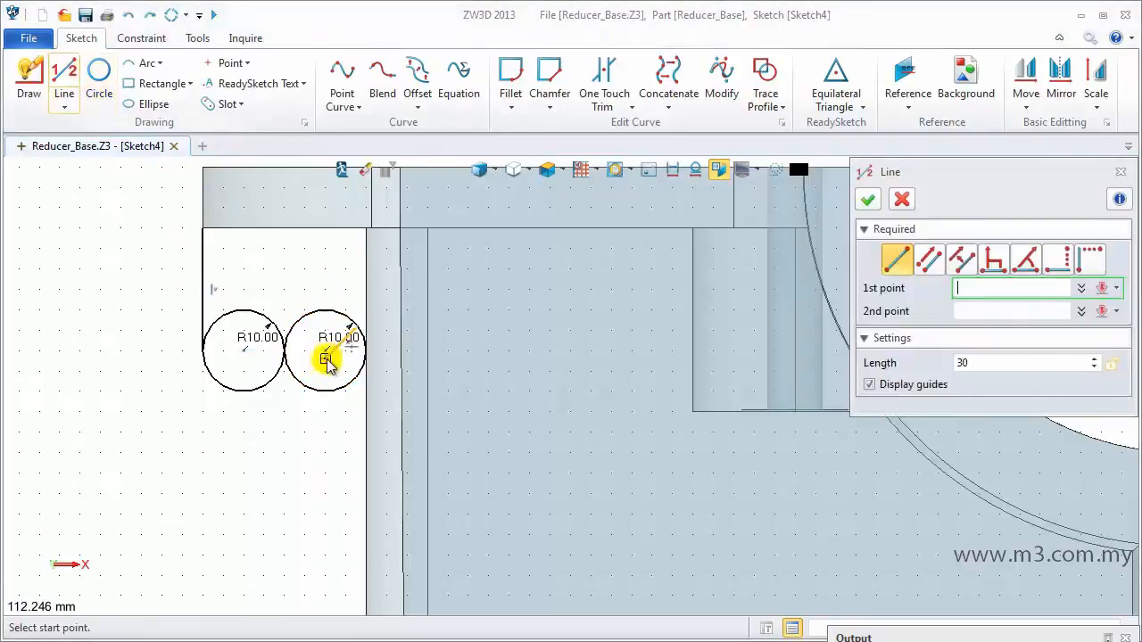
pyautogui.click(364, 350)
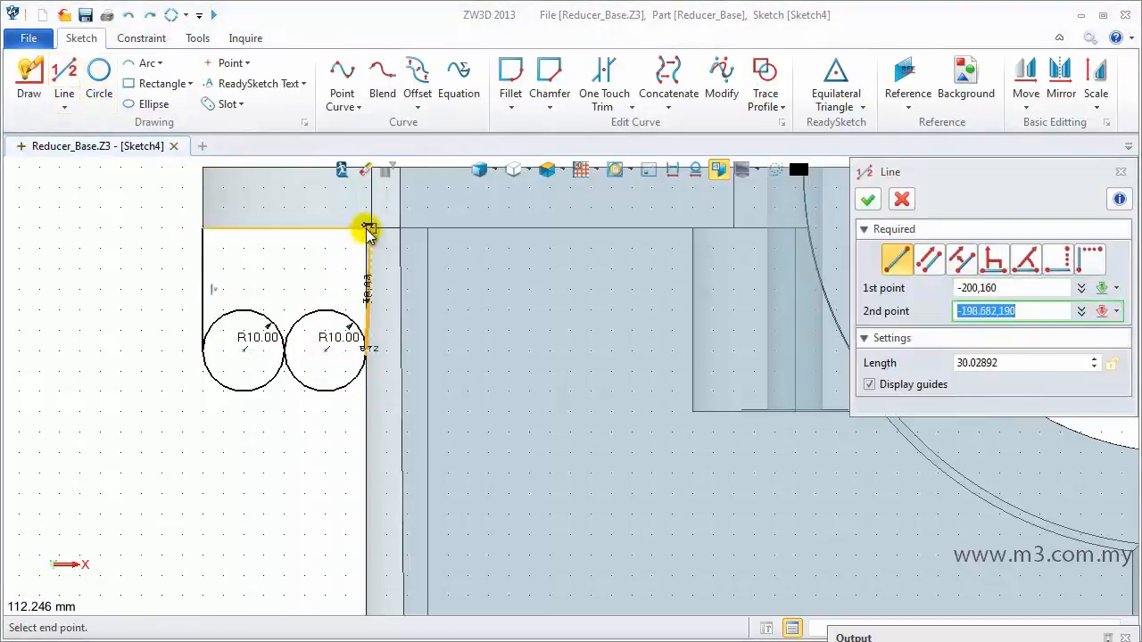
pyautogui.scroll(3, 365, 240)
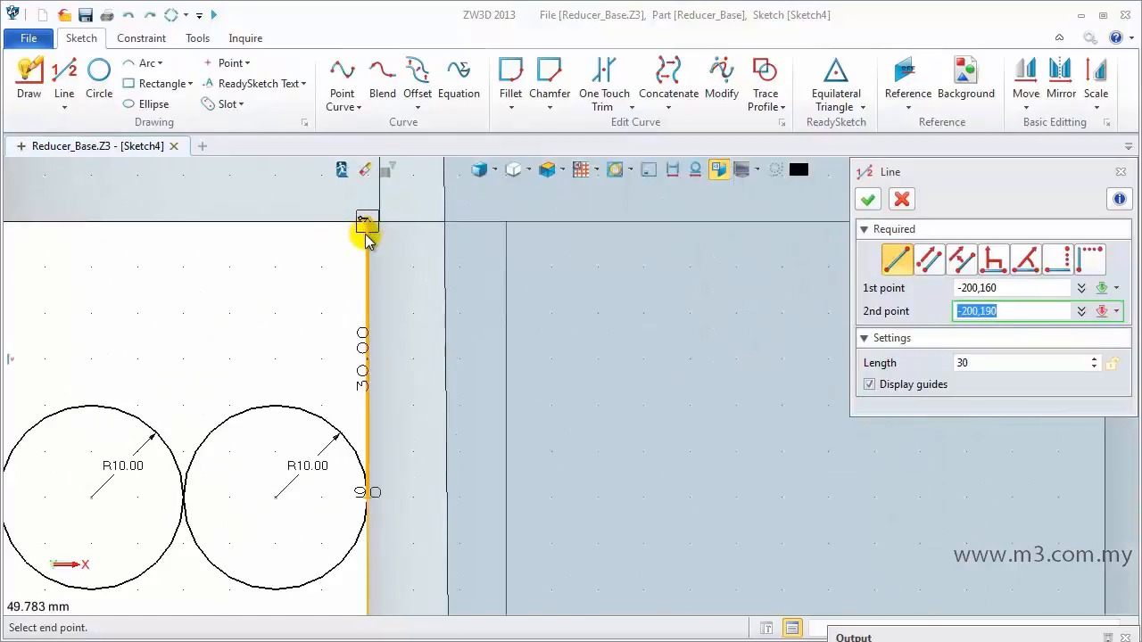
pyautogui.click(366, 223)
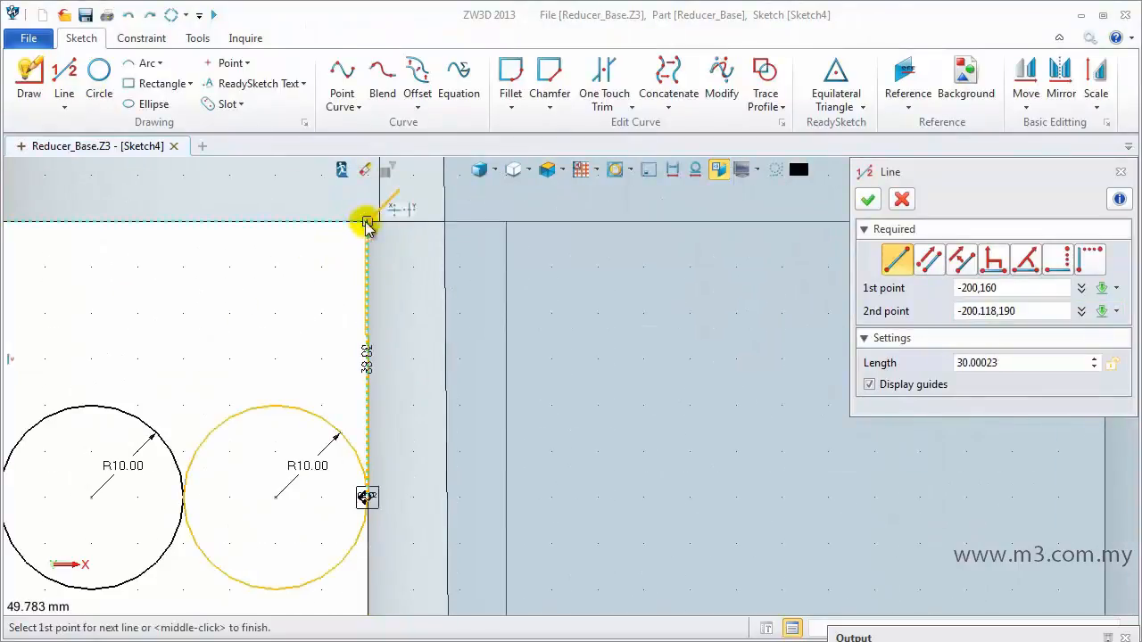
pyautogui.scroll(-3, 248, 230)
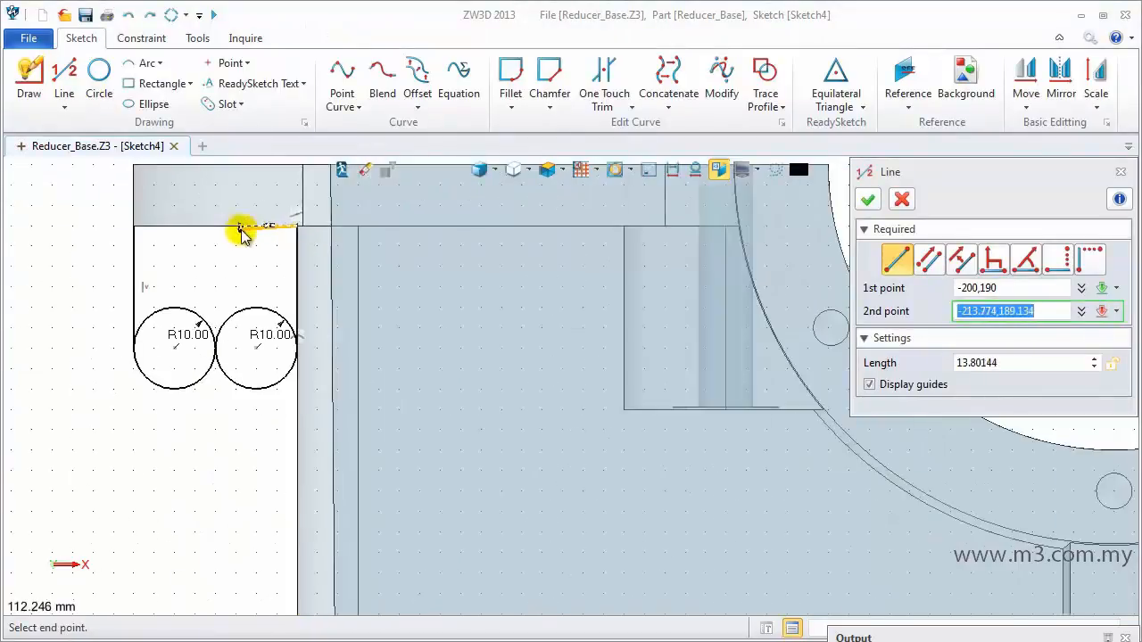
pyautogui.click(133, 225)
pyautogui.middleClick(136, 227)
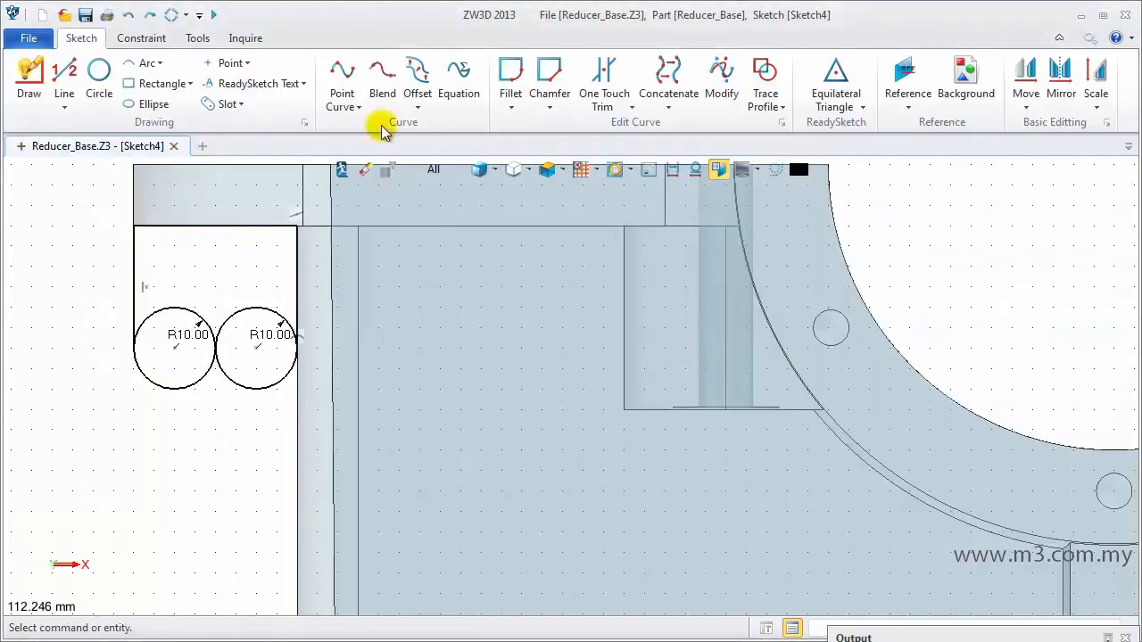
# Trim the lower half of the inner circle and the upper half of the outer circle to leave an S-shaped lower edge.
pyautogui.click(604, 82)
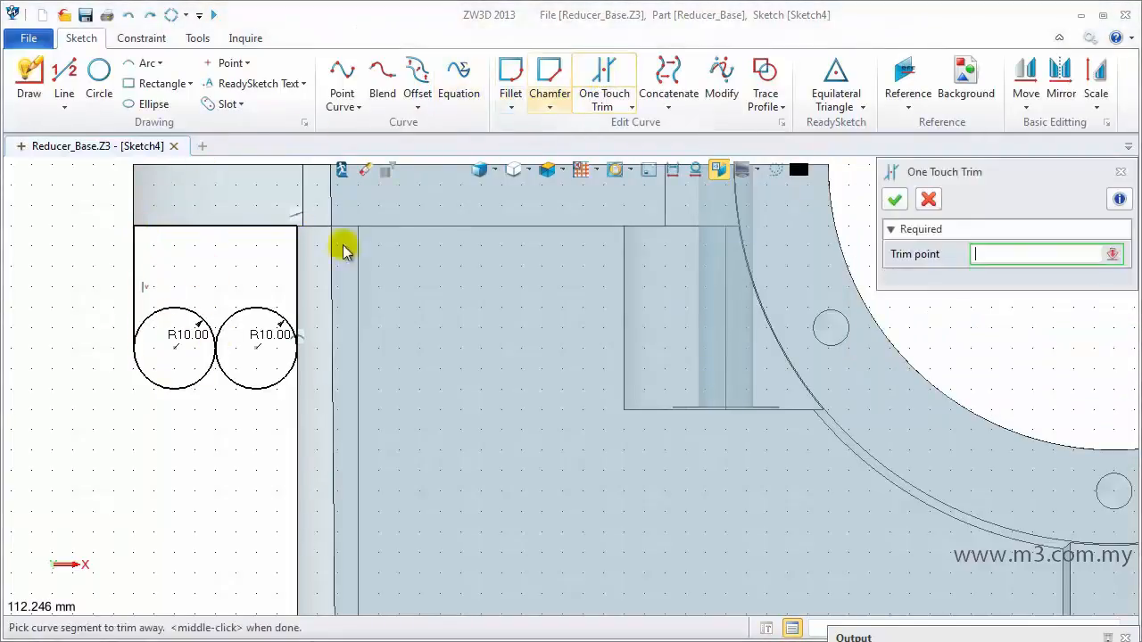
pyautogui.click(225, 371)
pyautogui.click(197, 314)
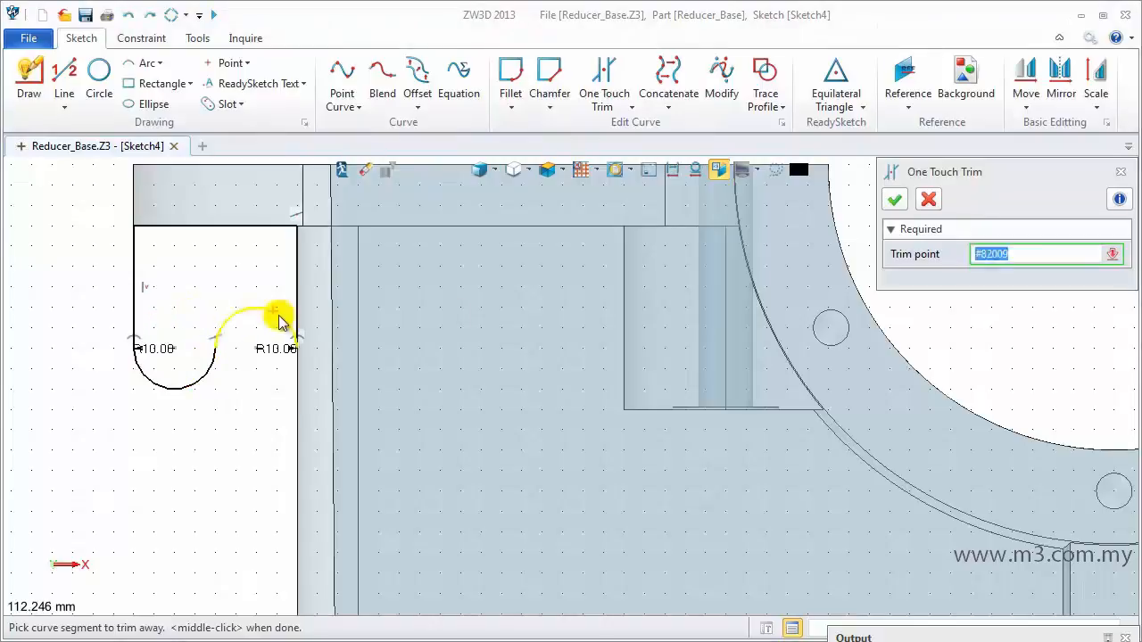
pyautogui.click(894, 200)
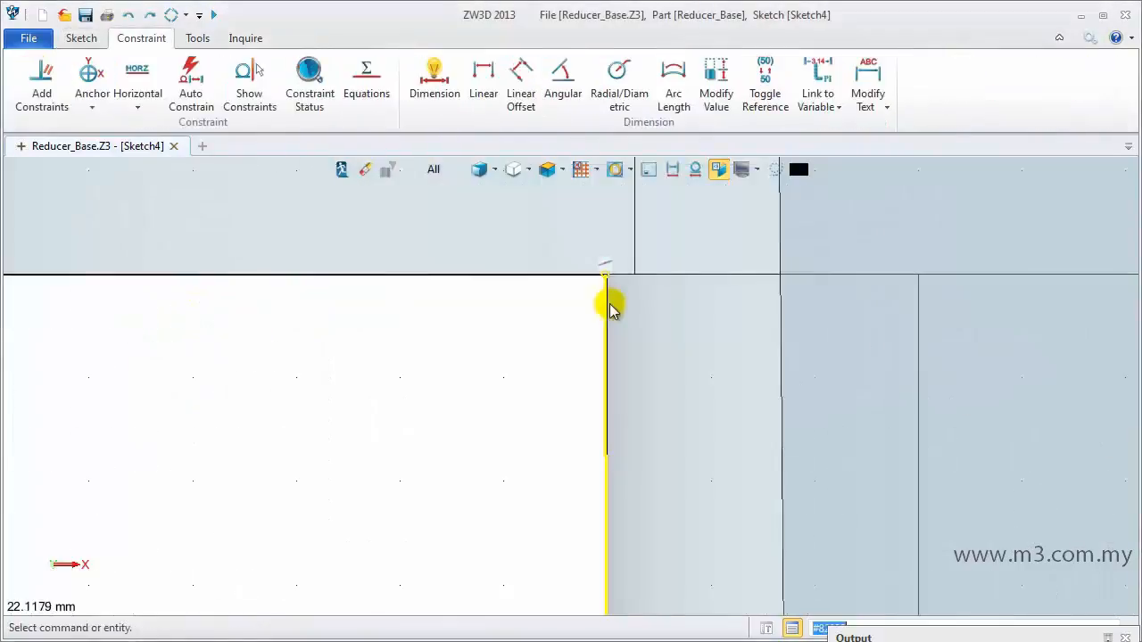
# Replace the profile's inner side line with a vertical line from -200,190 down to the end of the inner arc.
pyautogui.click(607, 305)
pyautogui.press('Escape')
pyautogui.scroll(-3, 610, 309)
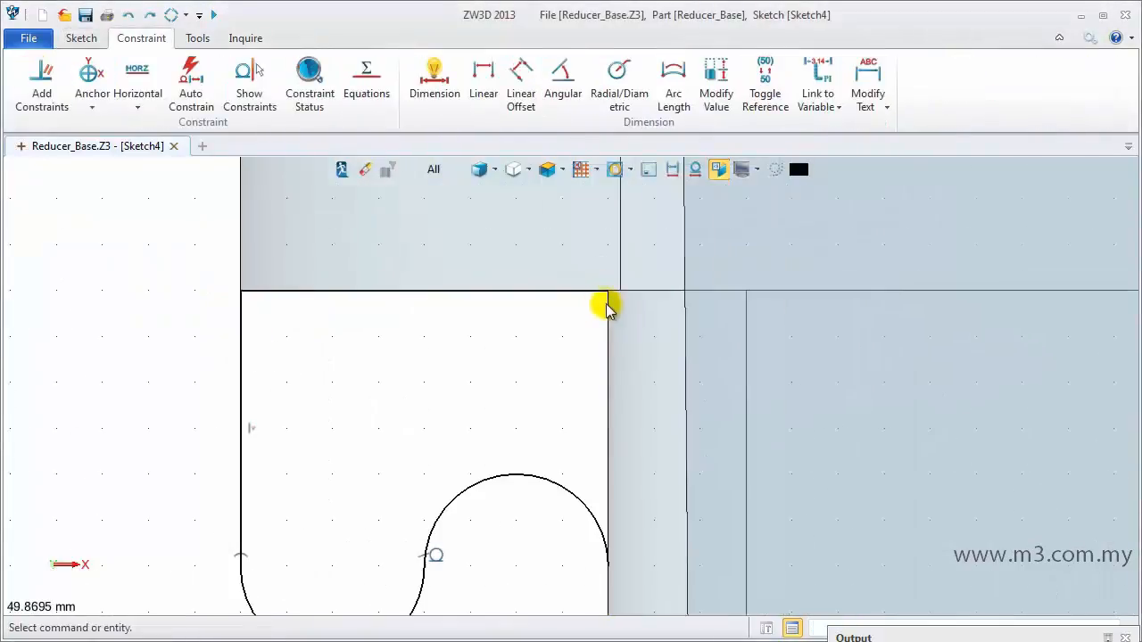
pyautogui.click(81, 38)
pyautogui.click(63, 72)
pyautogui.click(609, 292)
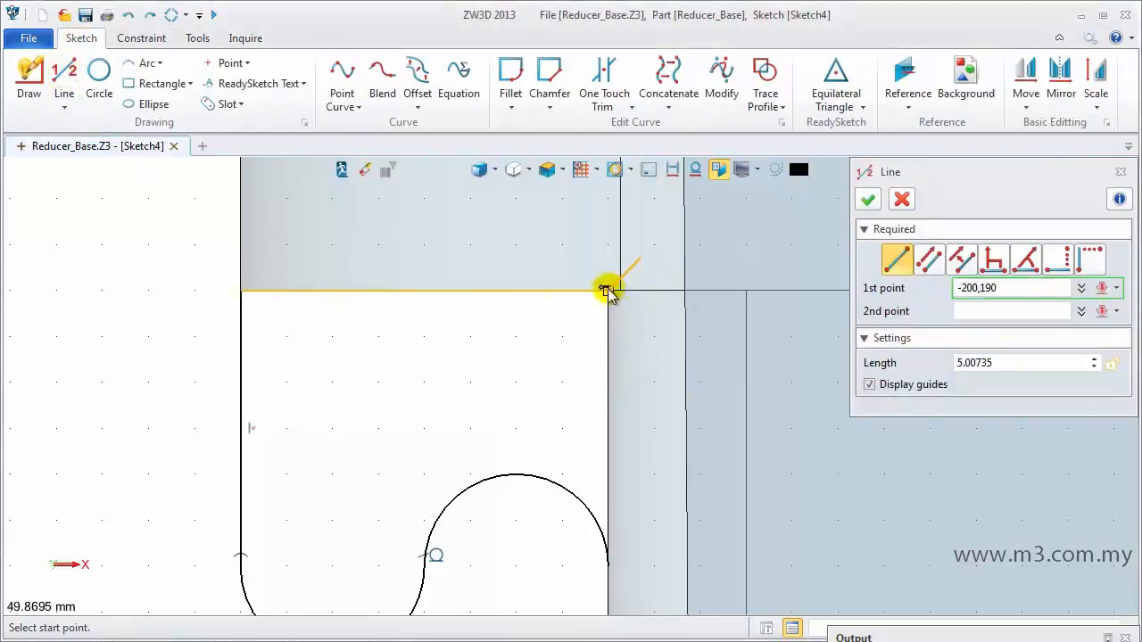
pyautogui.click(607, 558)
pyautogui.middleClick(622, 548)
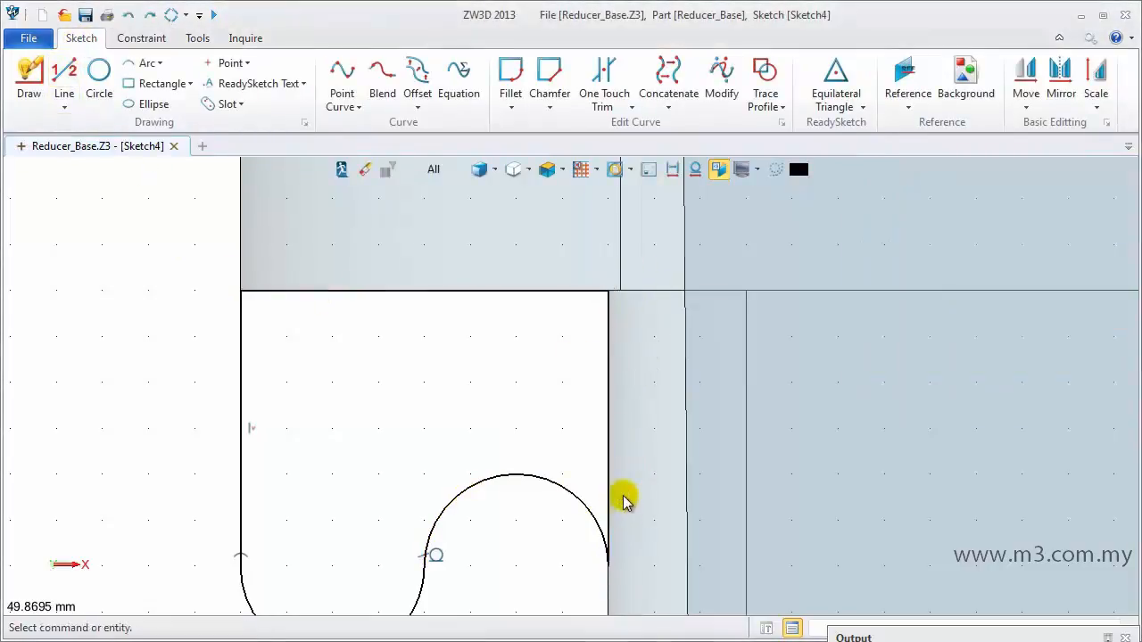
# Exit the sketch and extrude the S-shaped rib profile symmetrically by 12.5 mm, adding it to the reducer body.
pyautogui.scroll(4, 610, 587)
pyautogui.scroll(-5, 606, 570)
pyautogui.rightClick(475, 265)
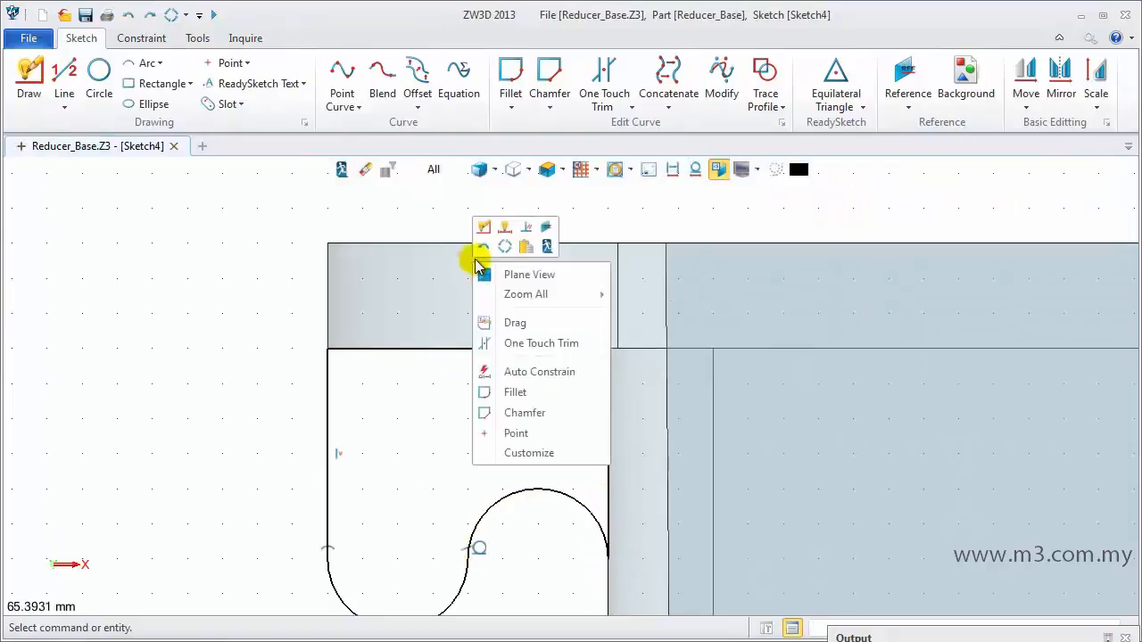
pyautogui.click(549, 249)
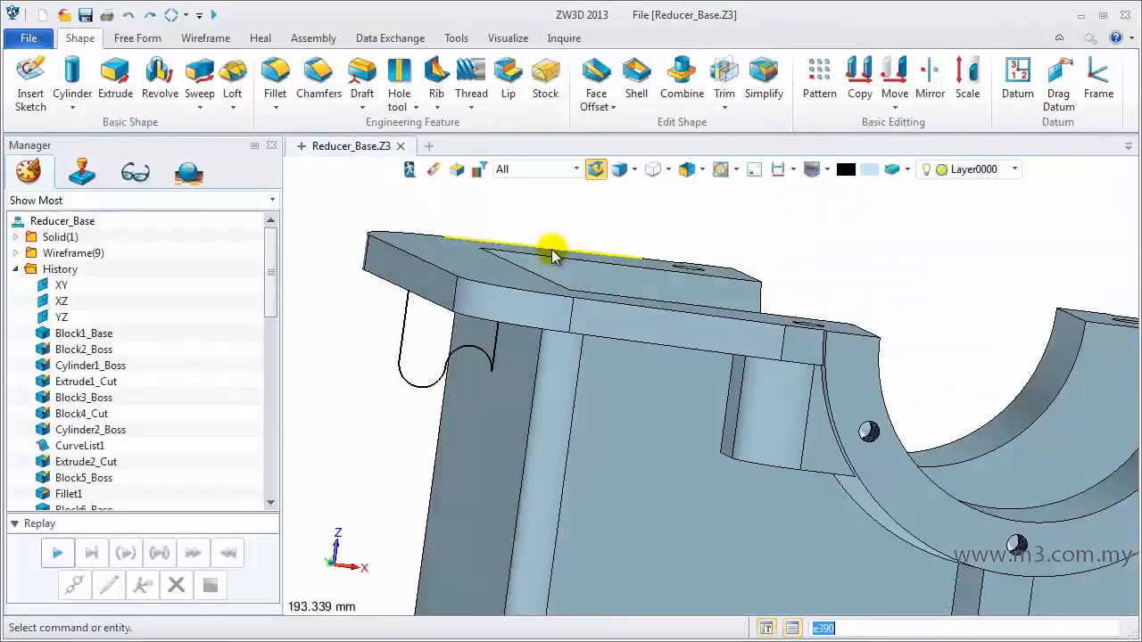
pyautogui.click(119, 89)
pyautogui.click(415, 383)
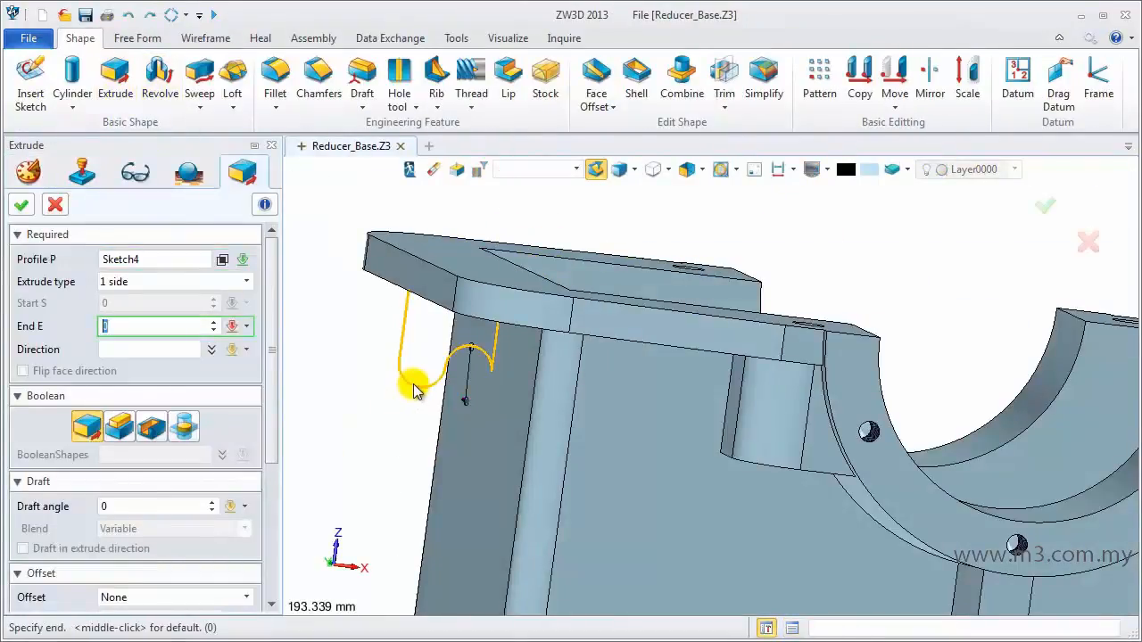
pyautogui.click(437, 389)
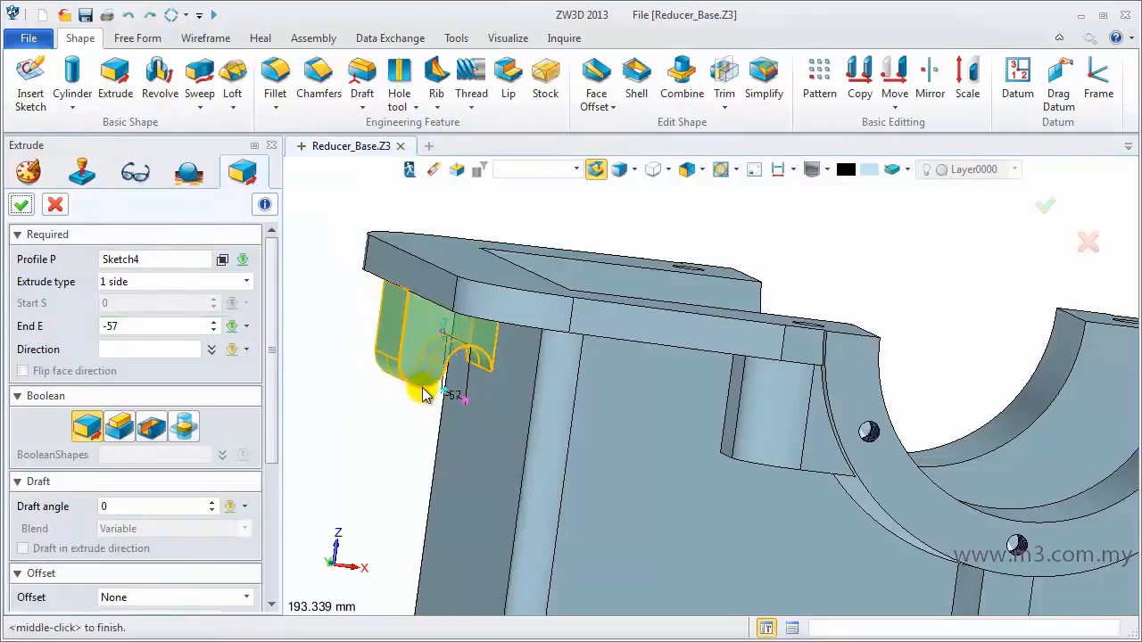
pyautogui.click(246, 281)
pyautogui.click(175, 324)
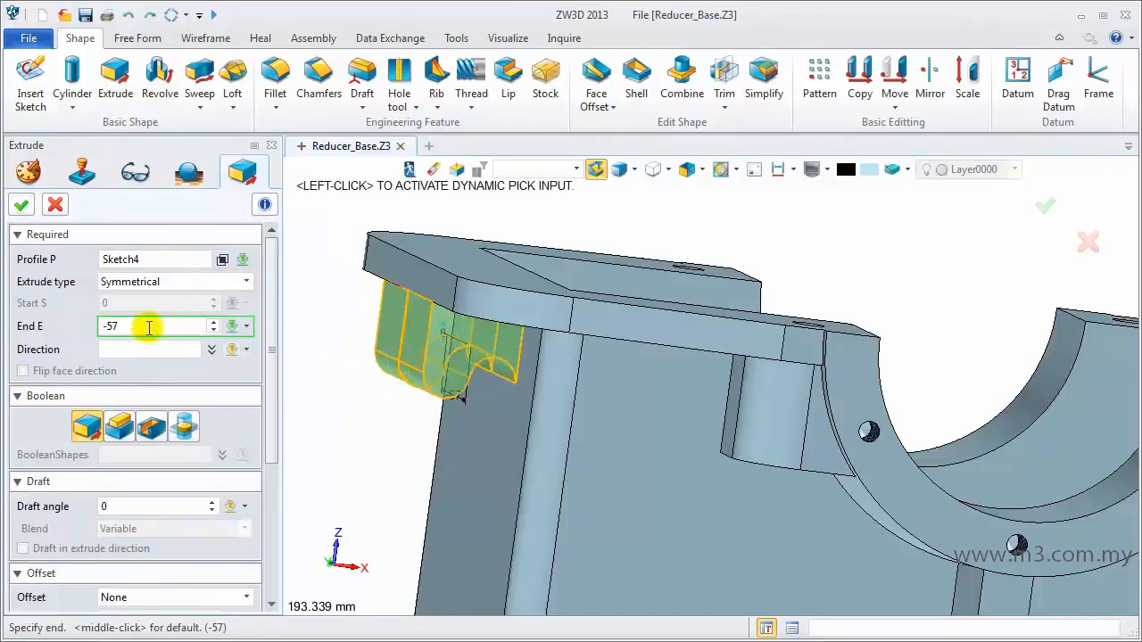
pyautogui.moveTo(149, 328); pyautogui.dragTo(75, 330)
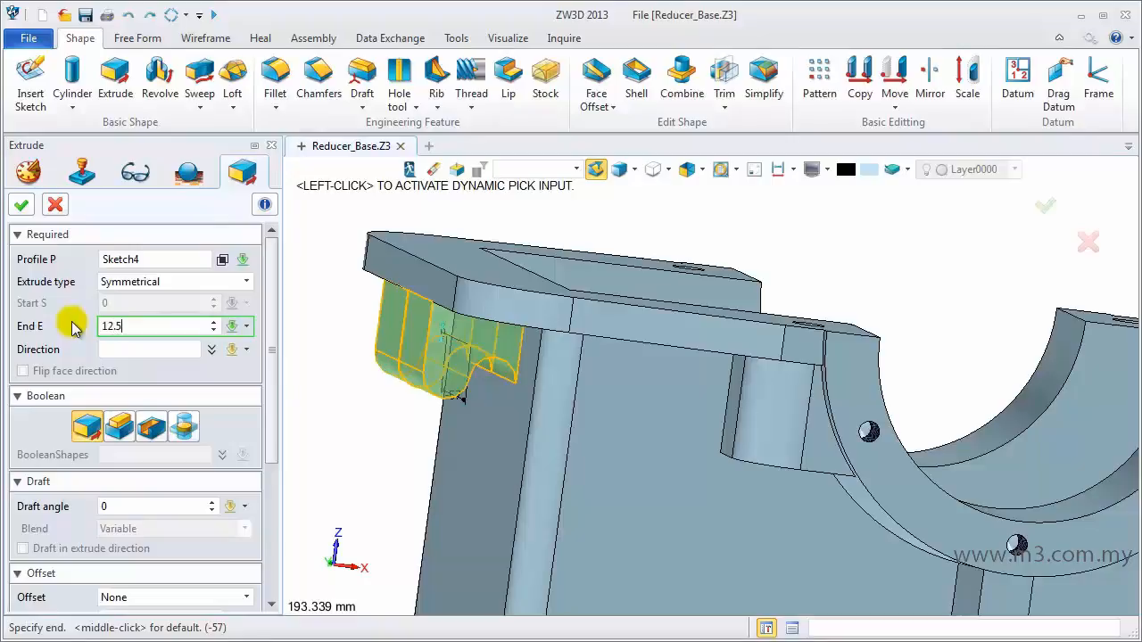
pyautogui.press('Return')
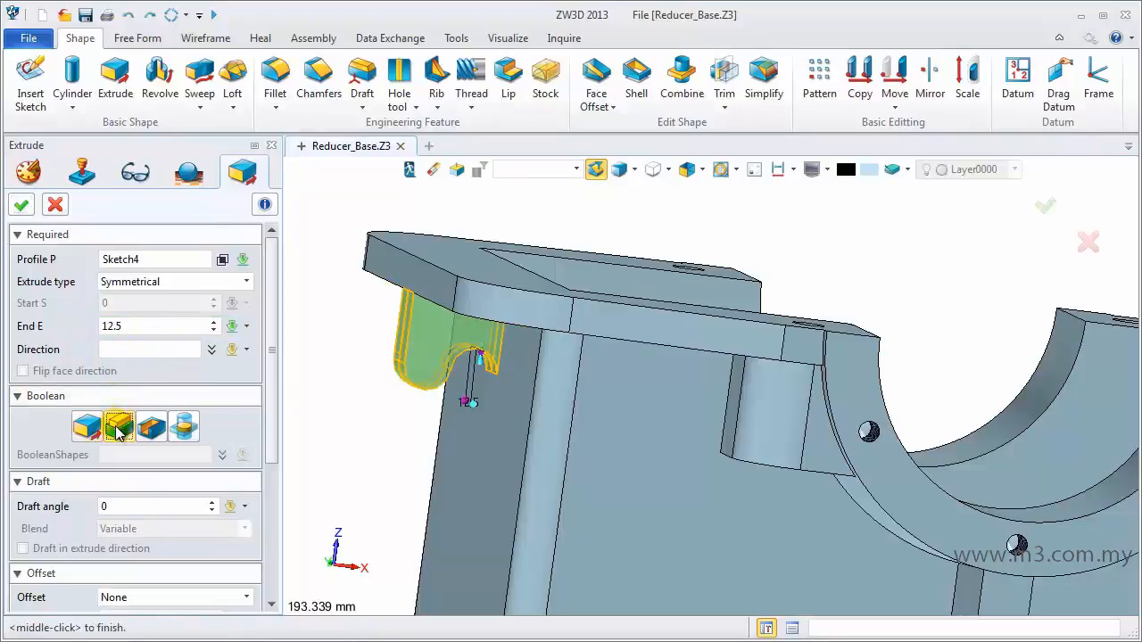
pyautogui.click(119, 426)
pyautogui.click(22, 206)
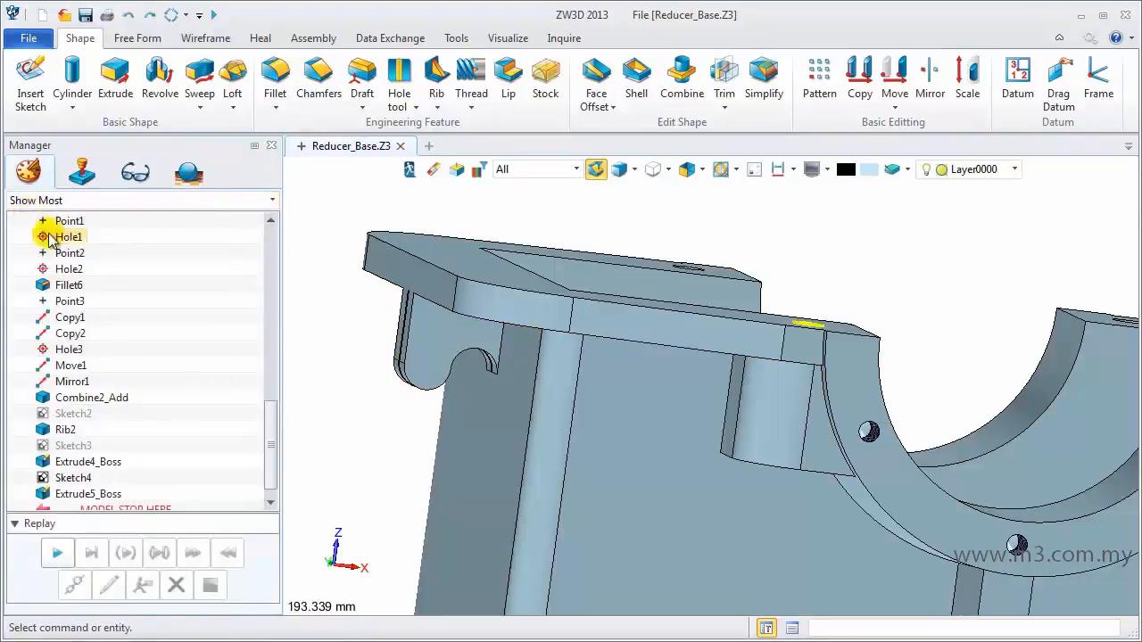
# Start a wireframe point defined by offset, taking the midpoint of the flange's outer end edge above the new rib as reference.
pyautogui.scroll(-1, 272, 429)
pyautogui.scroll(-6, 365, 402)
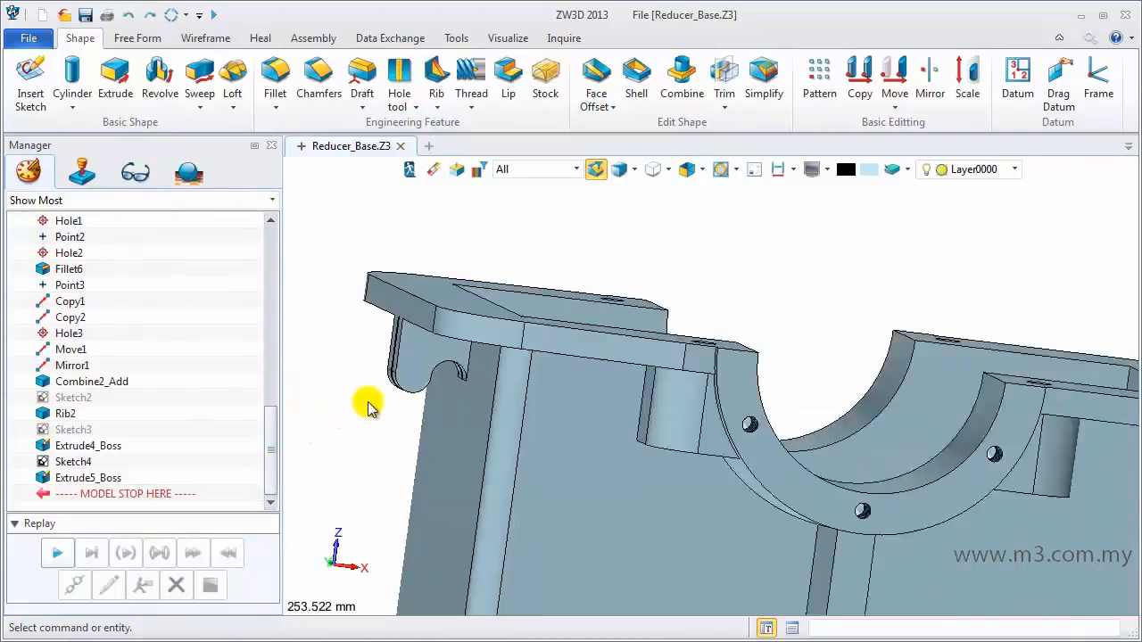
pyautogui.moveTo(412, 343); pyautogui.dragTo(390, 375, button='middle')
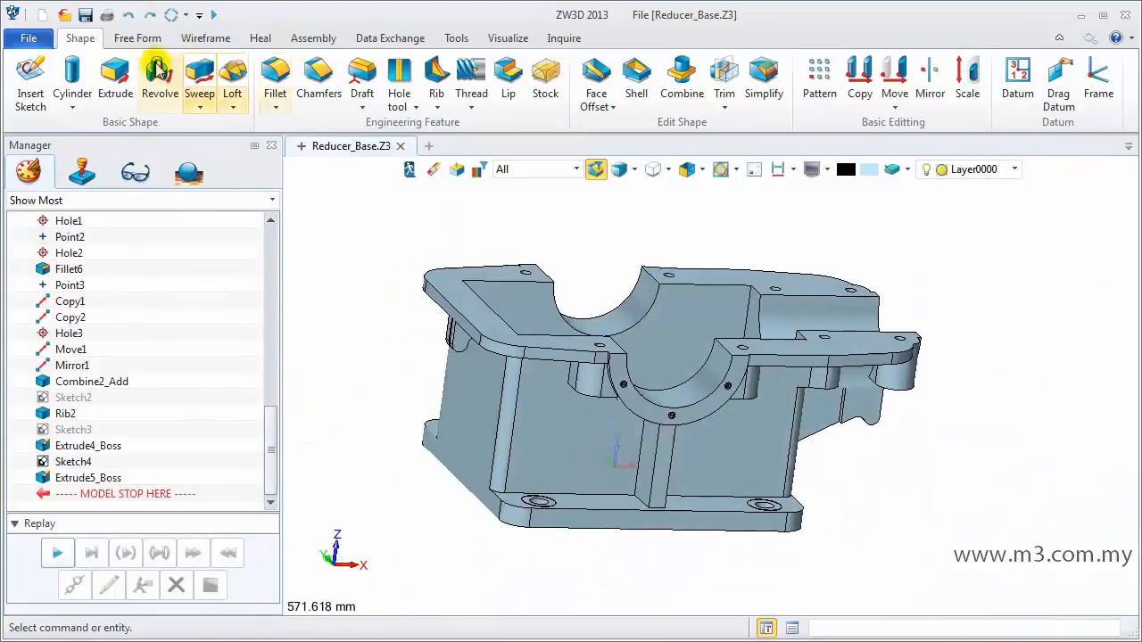
pyautogui.click(138, 37)
pyautogui.click(205, 37)
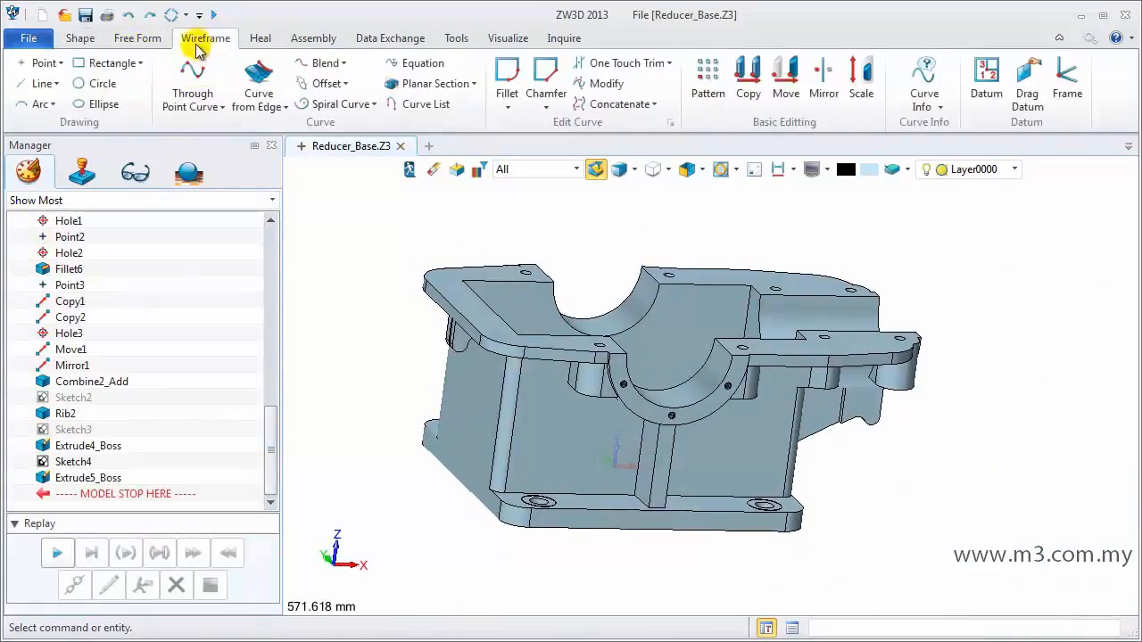
pyautogui.click(40, 63)
pyautogui.rightClick(314, 183)
pyautogui.click(379, 366)
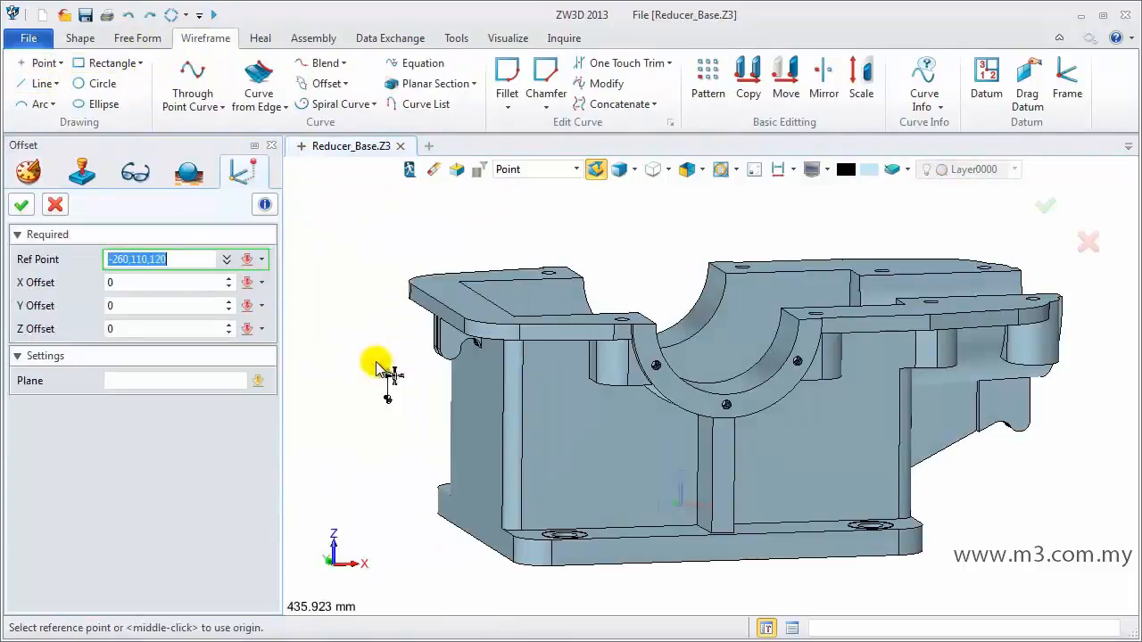
pyautogui.rightClick(369, 314)
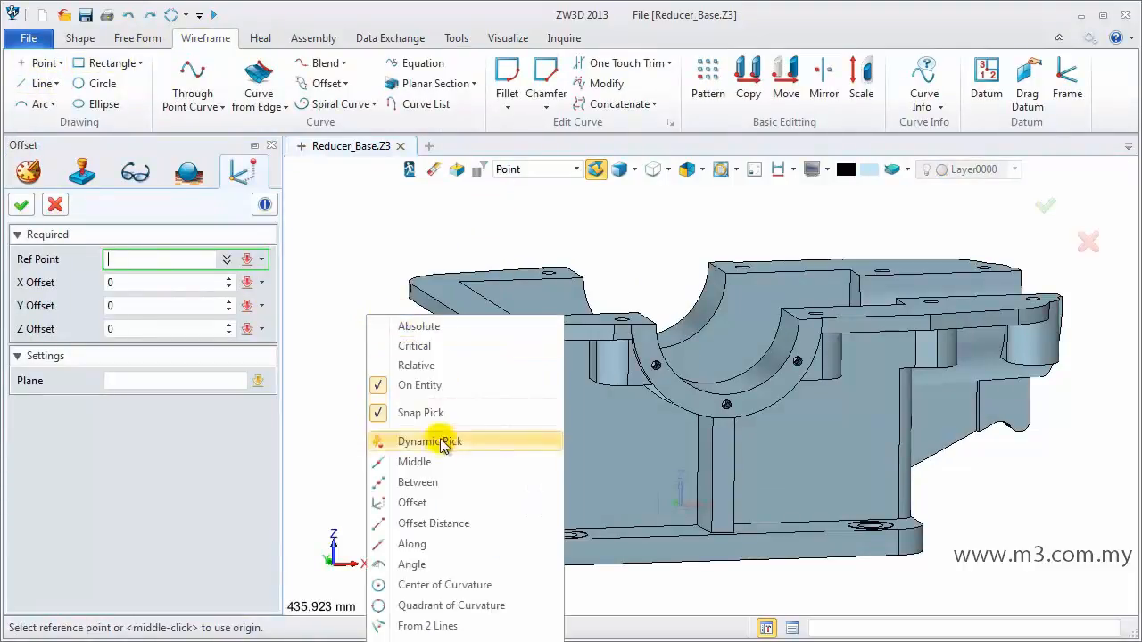
pyautogui.click(420, 461)
pyautogui.click(443, 308)
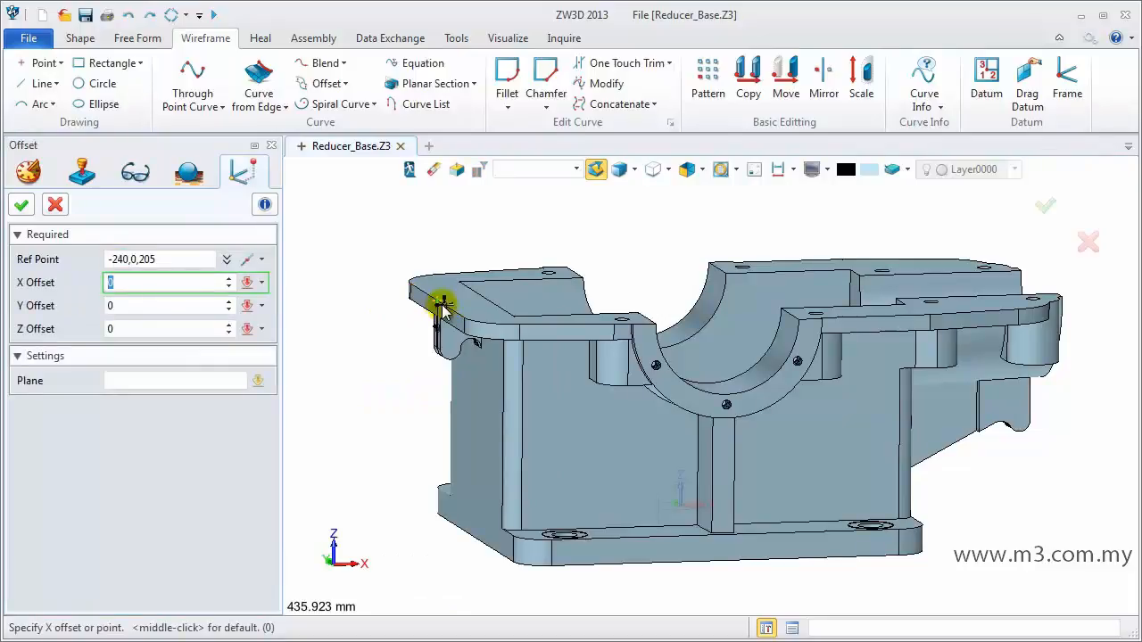
# Create the point with offsets of 25 mm in X, 0 in Y and -100 mm in Z from the reference midpoint.
pyautogui.write('25')
pyautogui.press('Return')
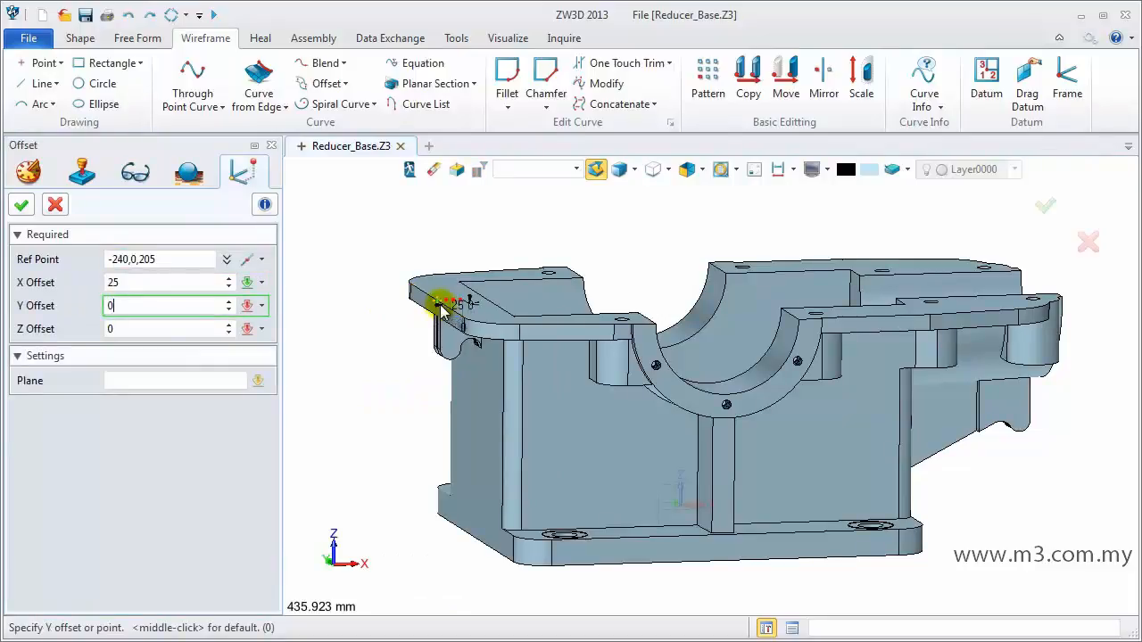
pyautogui.press('Return')
pyautogui.press('Return')
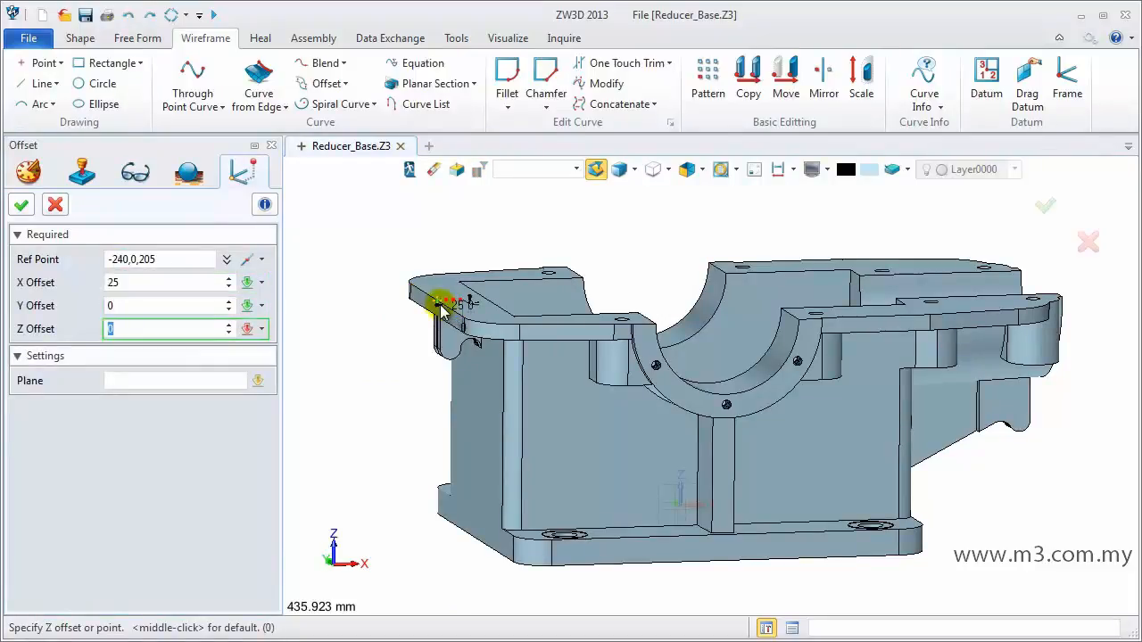
pyautogui.press('Return')
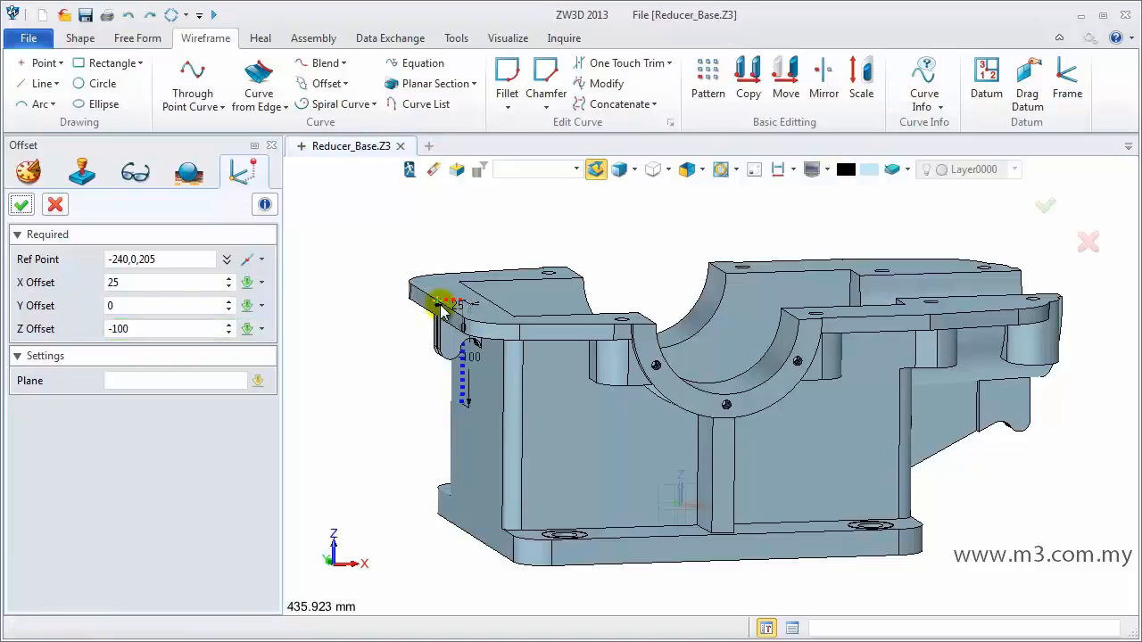
pyautogui.click(21, 204)
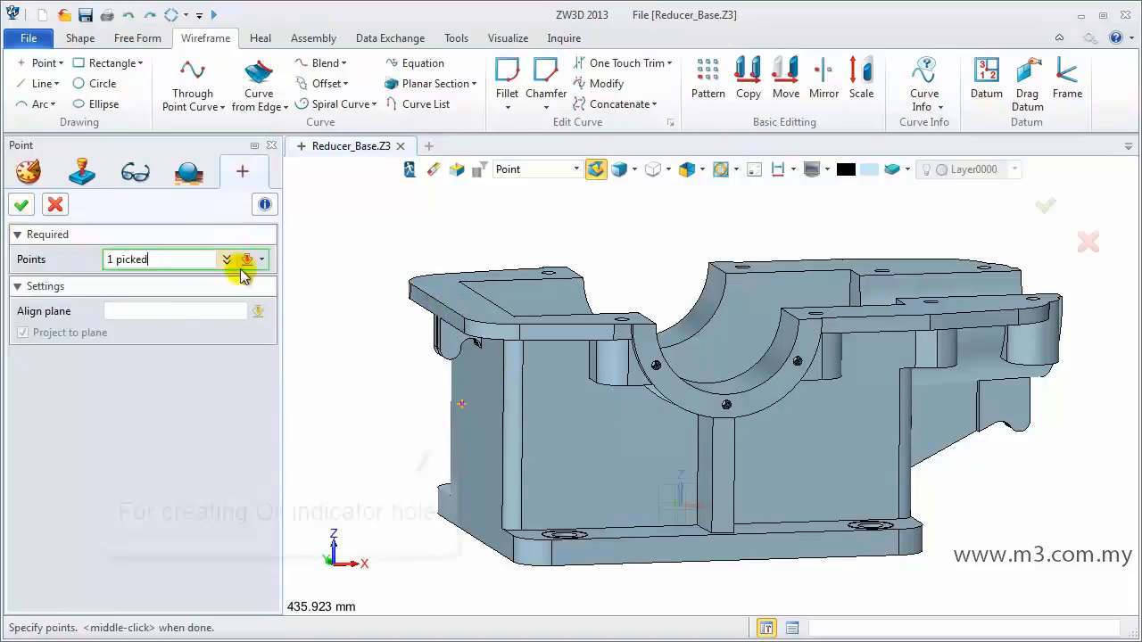
pyautogui.click(19, 203)
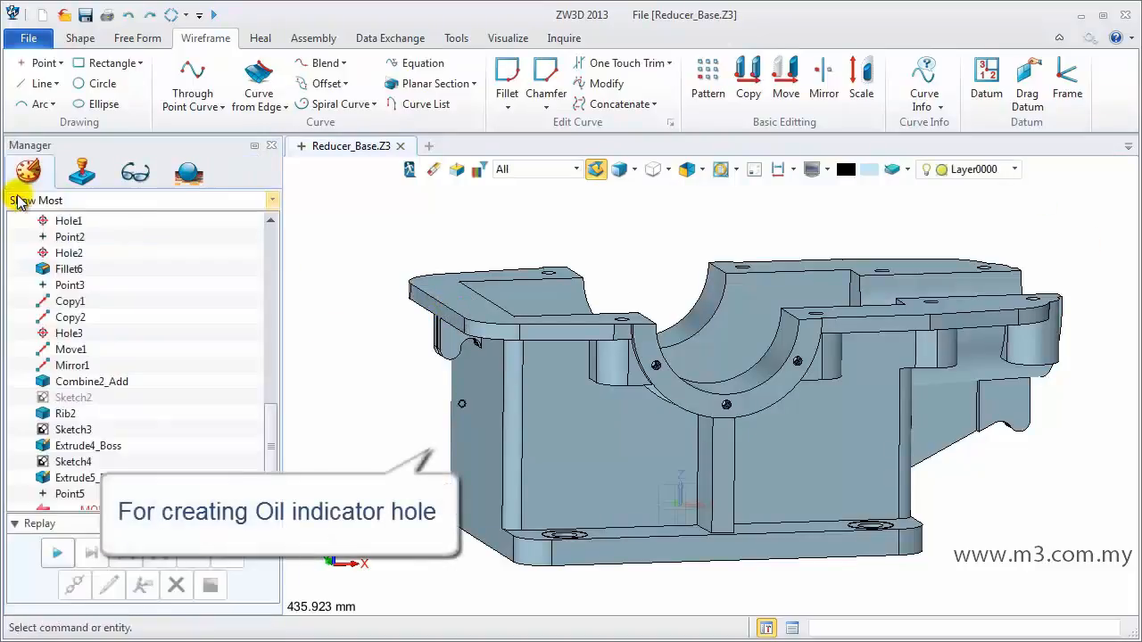
# Create an XY-type datum plane with its origin at the new point and a Y angle of -45 degrees.
pyautogui.click(985, 84)
pyautogui.click(145, 402)
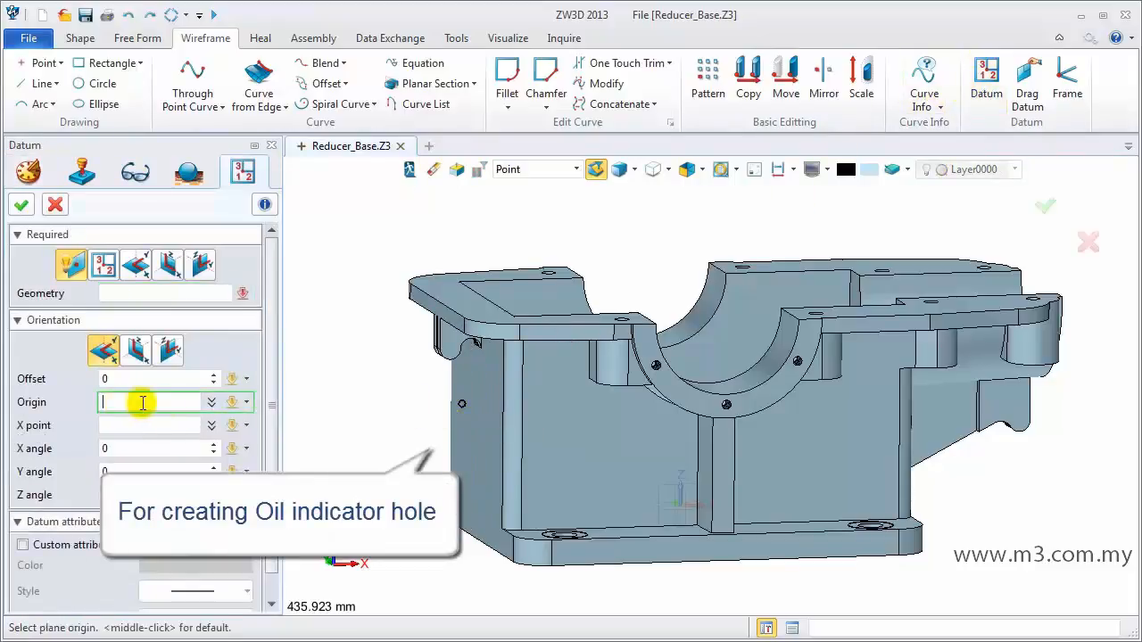
pyautogui.click(461, 401)
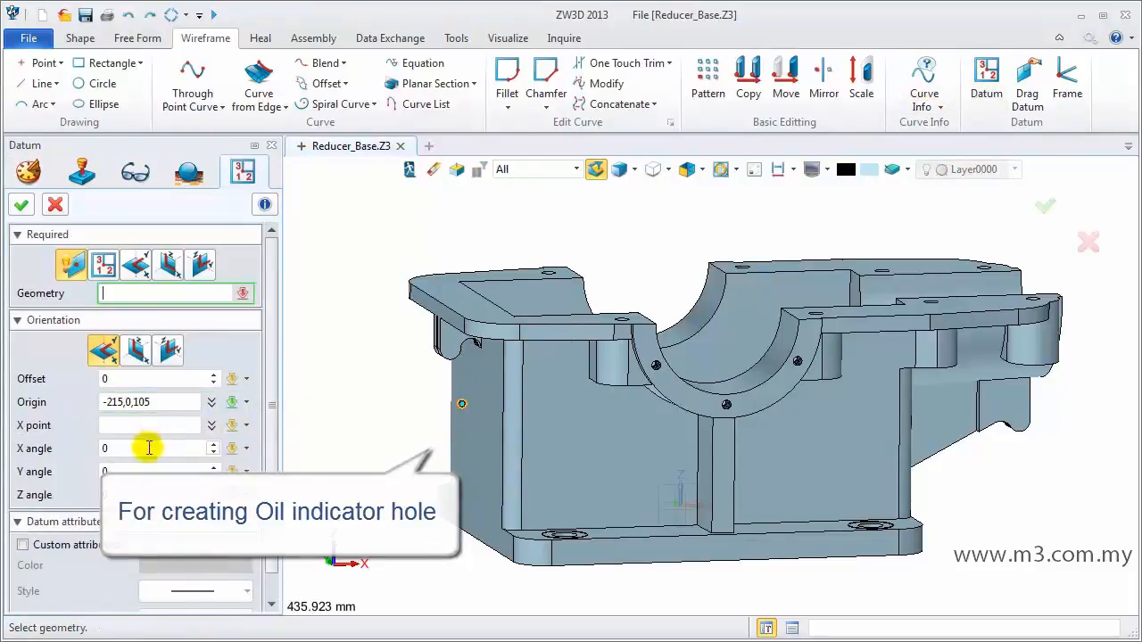
pyautogui.click(138, 268)
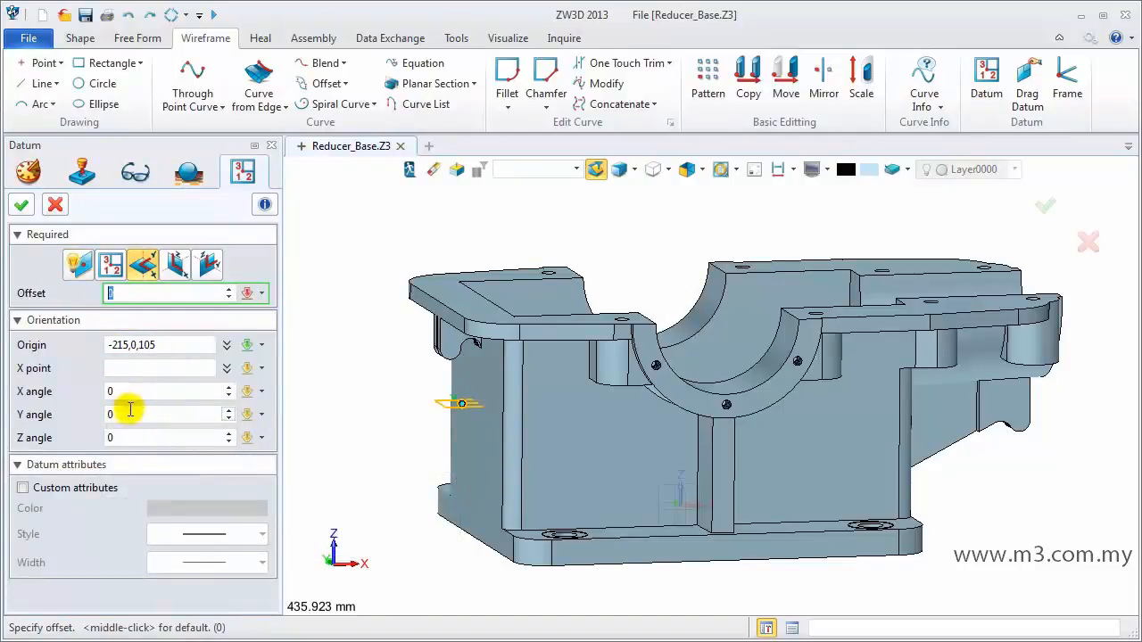
pyautogui.click(128, 414)
pyautogui.write('-45')
pyautogui.press('Return')
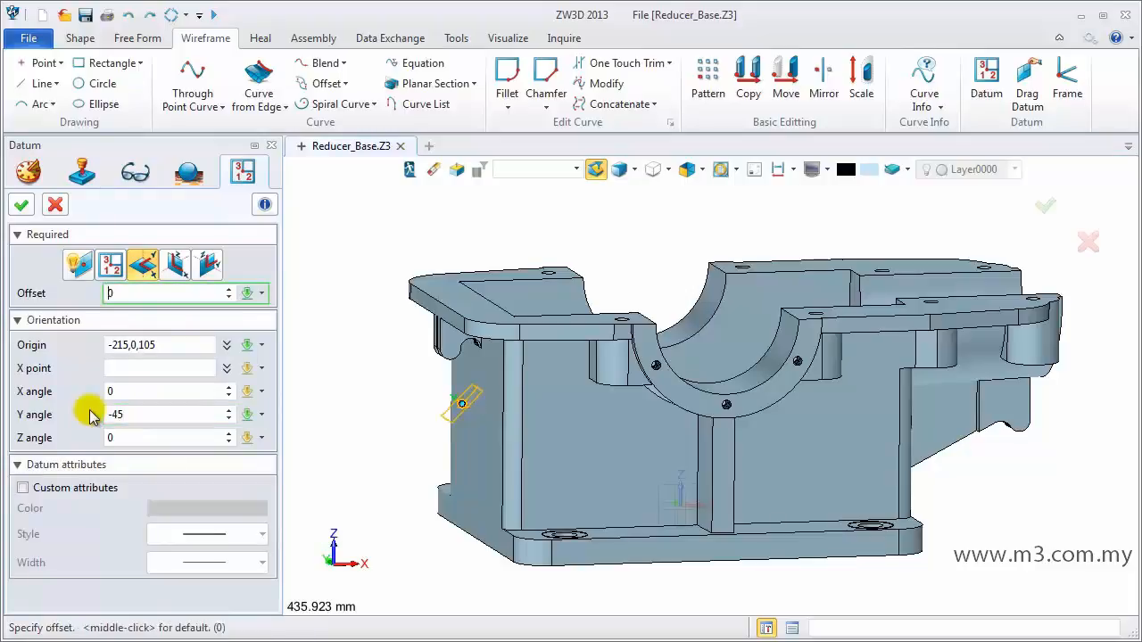
pyautogui.click(21, 206)
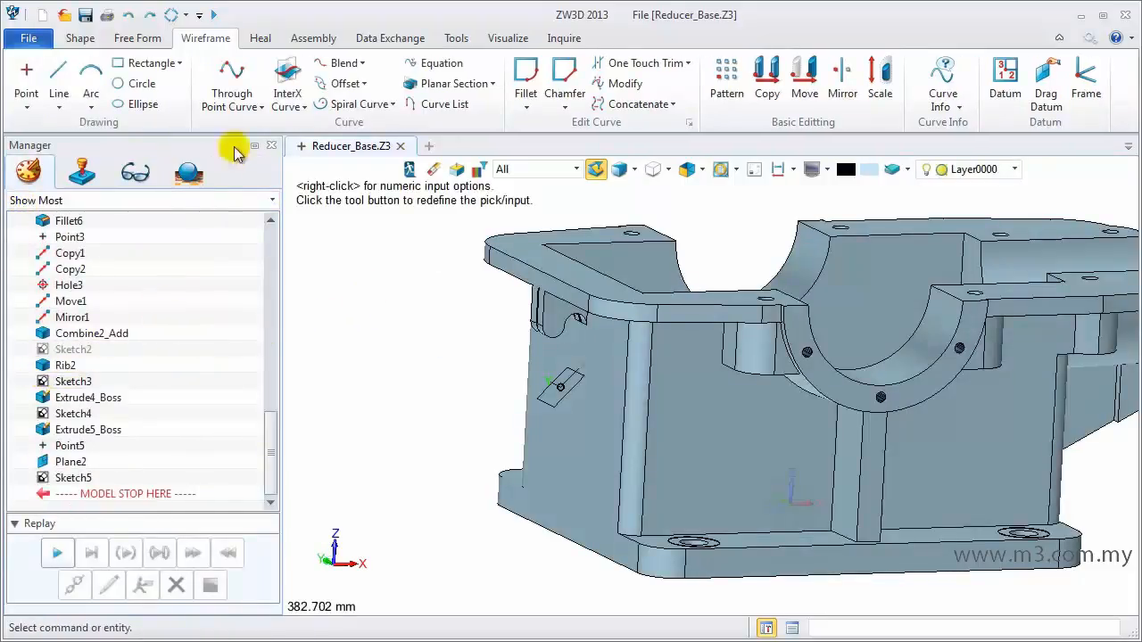
# Create an intersection curve between the inclined datum plane and the housing's end wall face.
pyautogui.click(293, 79)
pyautogui.click(540, 396)
pyautogui.middleClick(473, 379)
pyautogui.click(581, 400)
pyautogui.click(21, 204)
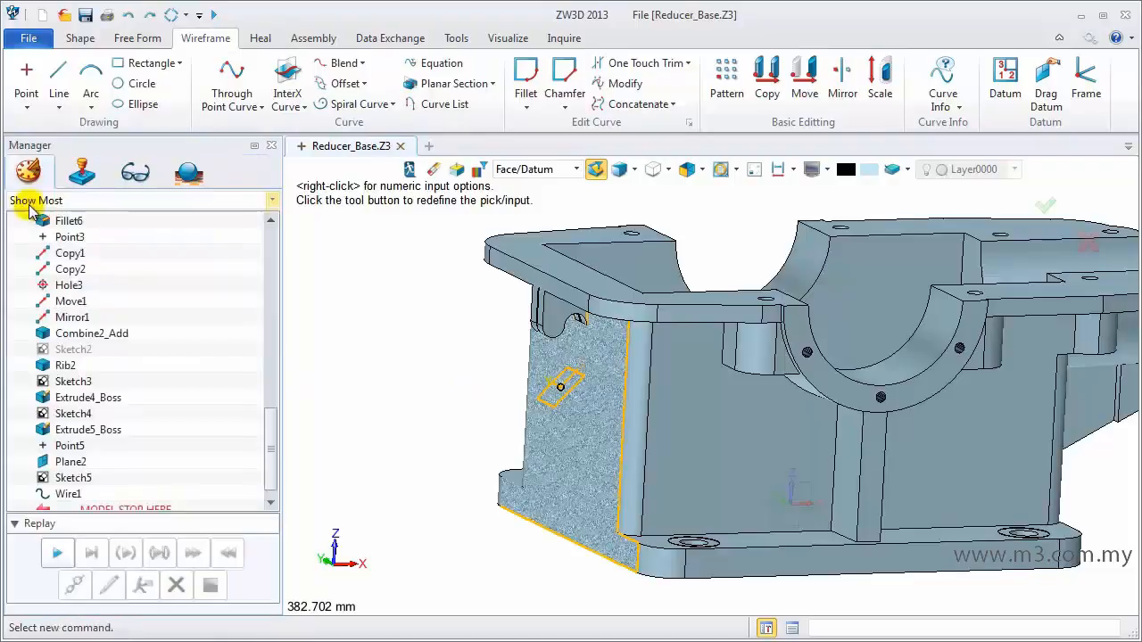
# Insert a sketch on the inclined datum plane and bring in the wall's intersection curve as reference geometry.
pyautogui.rightClick(360, 266)
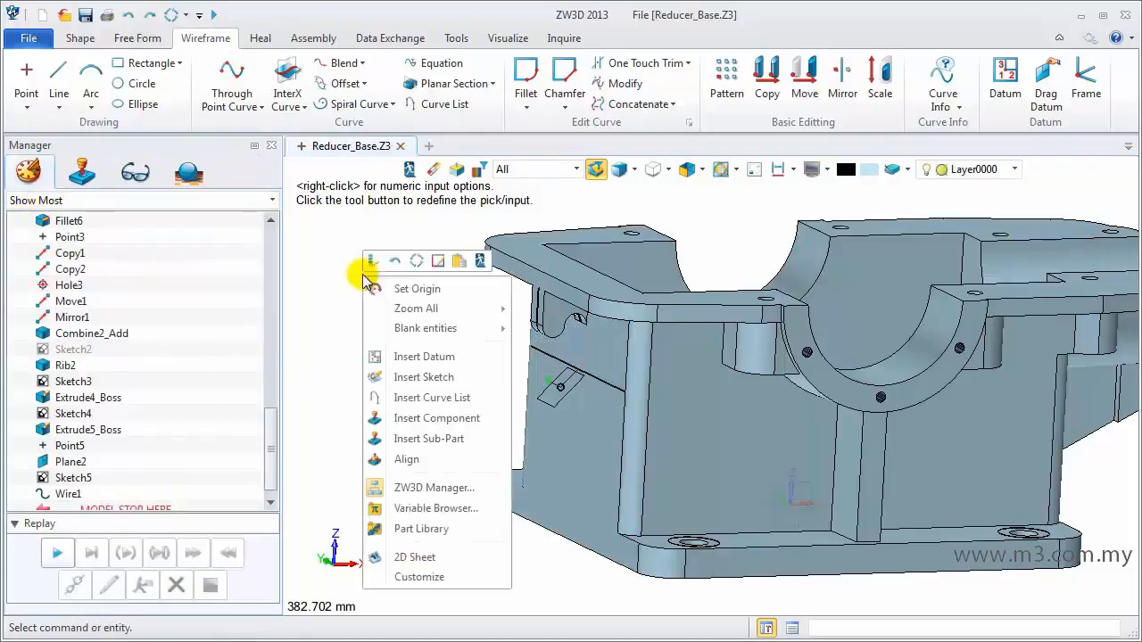
pyautogui.click(425, 377)
pyautogui.click(546, 391)
pyautogui.middleClick(413, 357)
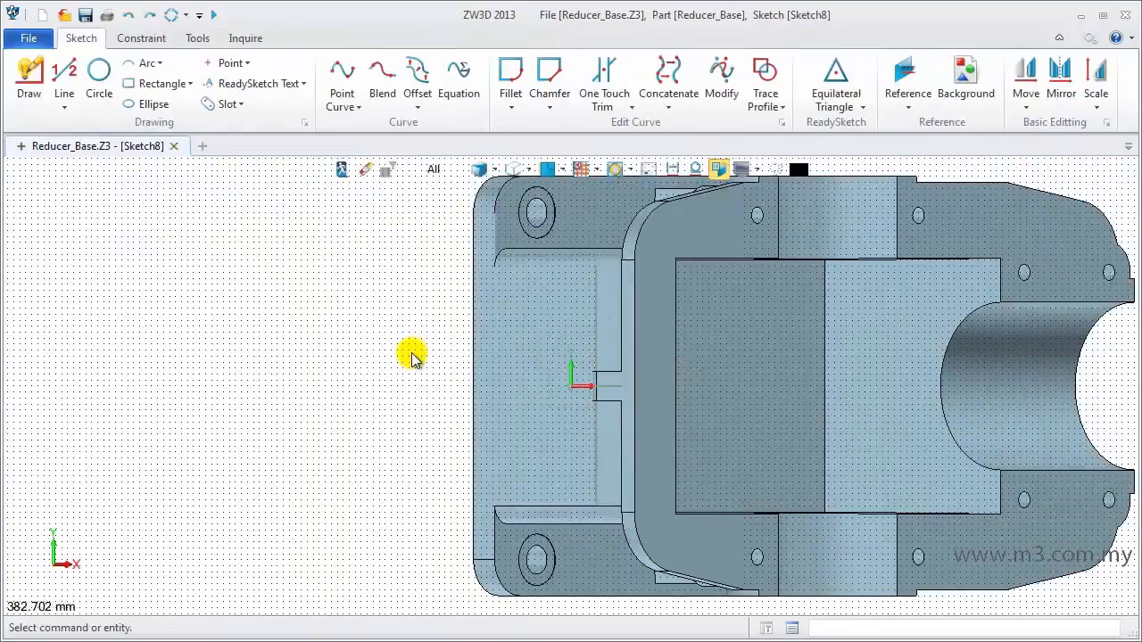
pyautogui.scroll(6, 581, 398)
pyautogui.scroll(-2, 539, 393)
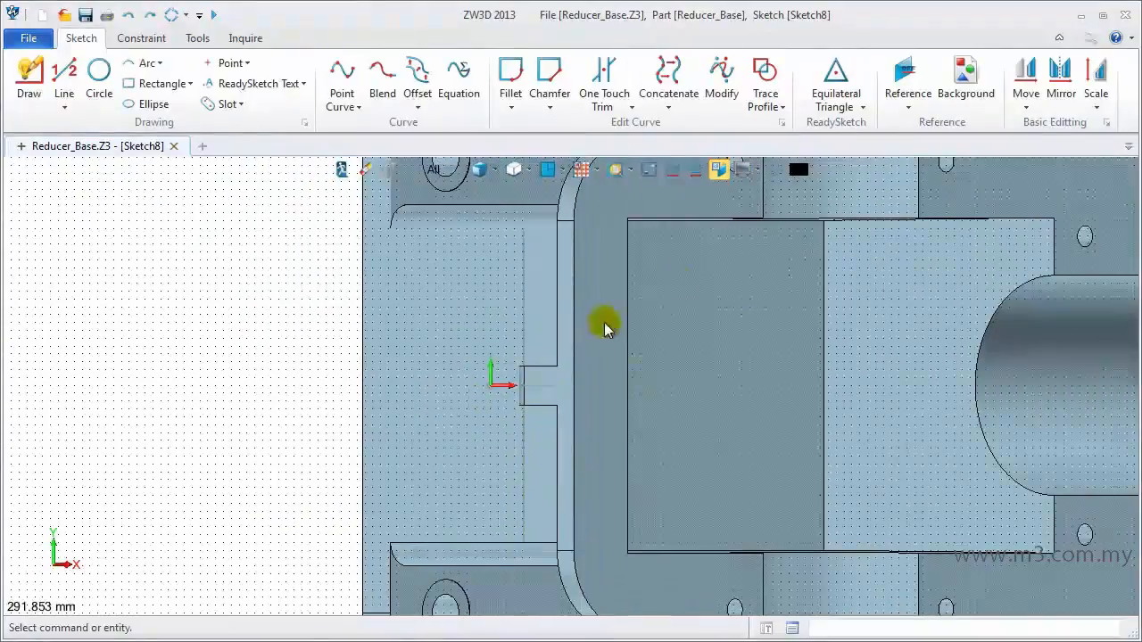
pyautogui.click(906, 76)
pyautogui.click(522, 326)
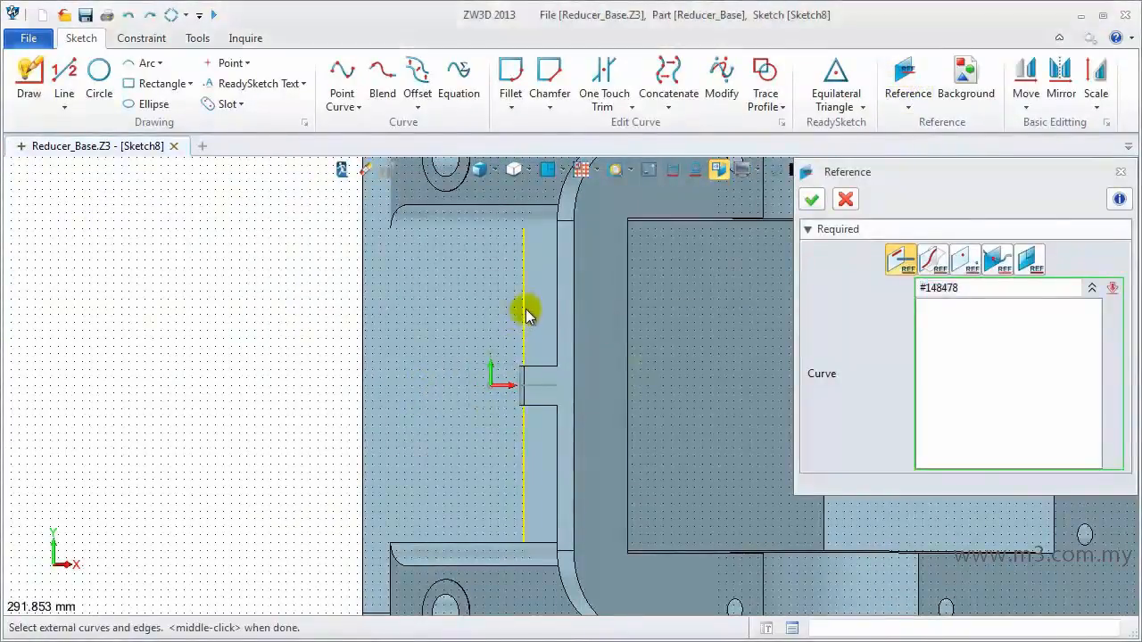
pyautogui.click(812, 202)
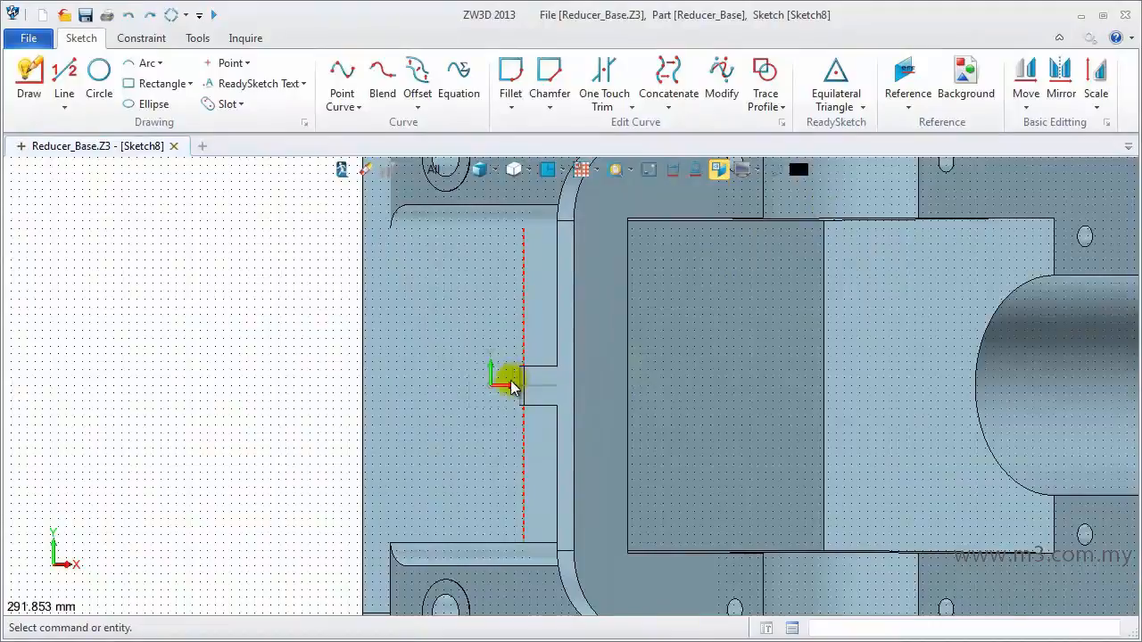
# Draw a circle of 15 mm radius centred at the sketch origin.
pyautogui.scroll(2, 510, 385)
pyautogui.click(99, 77)
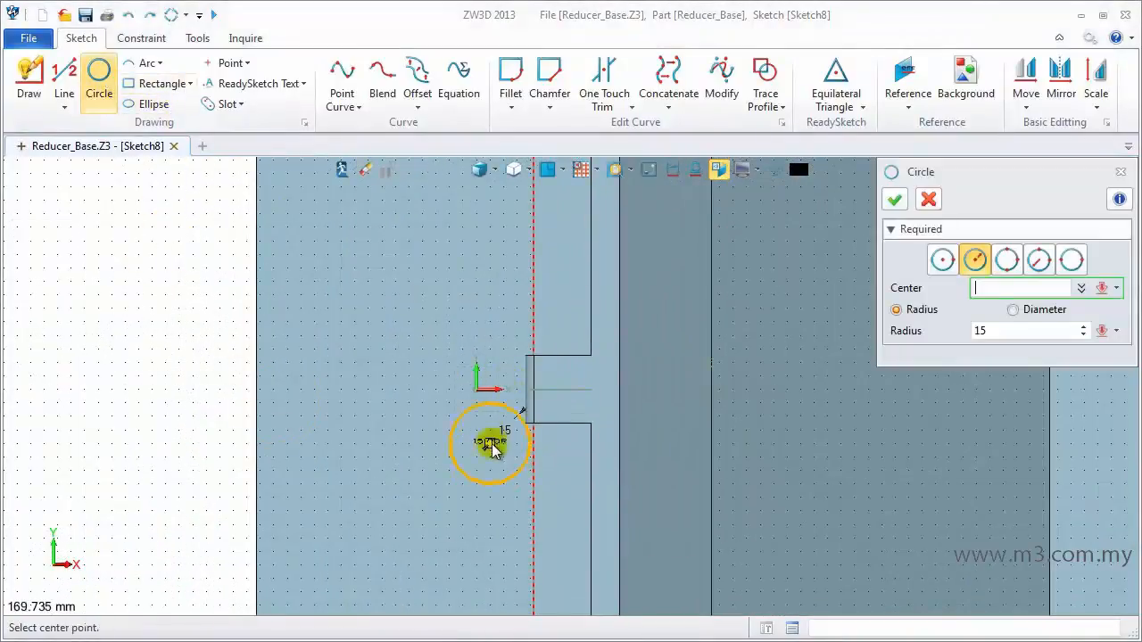
pyautogui.click(477, 390)
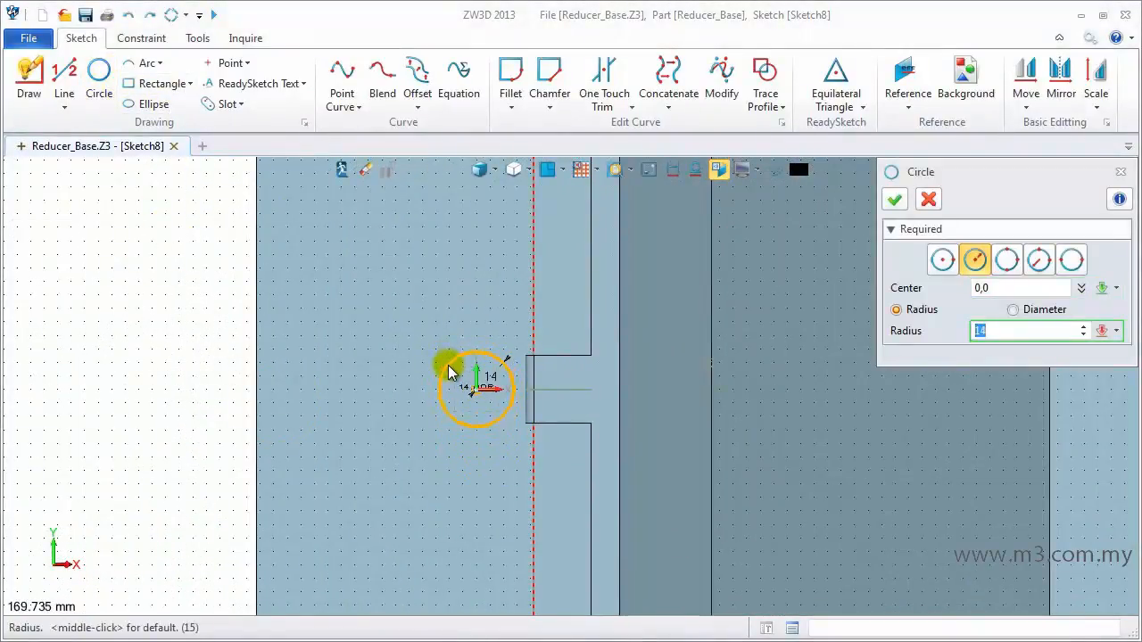
pyautogui.press('Return')
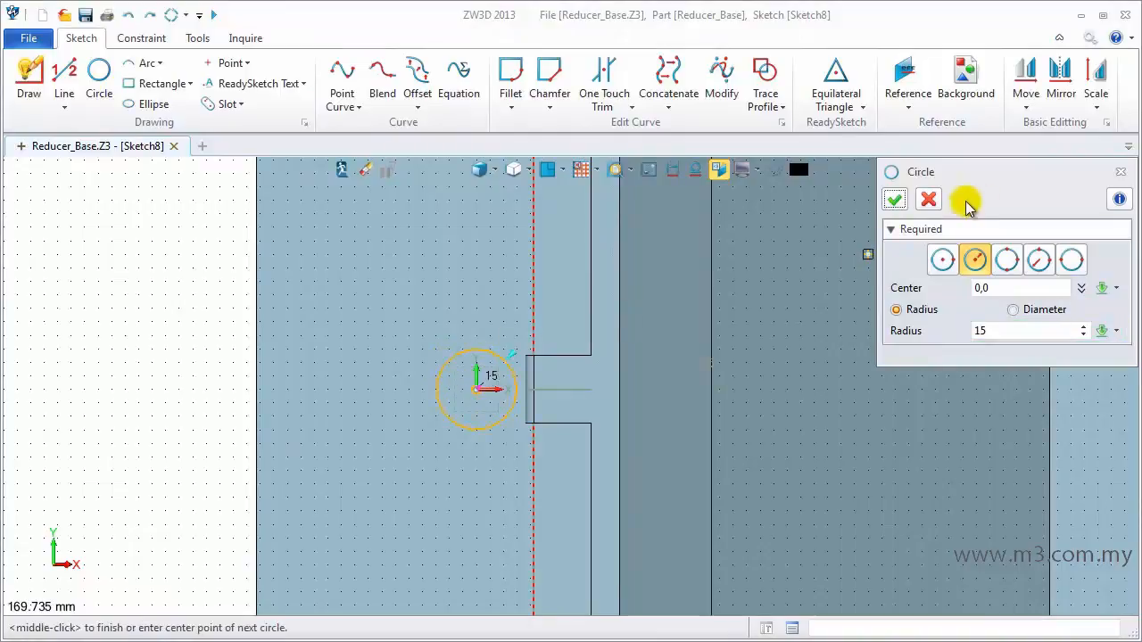
pyautogui.click(894, 199)
# Draw a horizontal line from the circle's upper quadrant to the wall's reference curve.
pyautogui.click(59, 74)
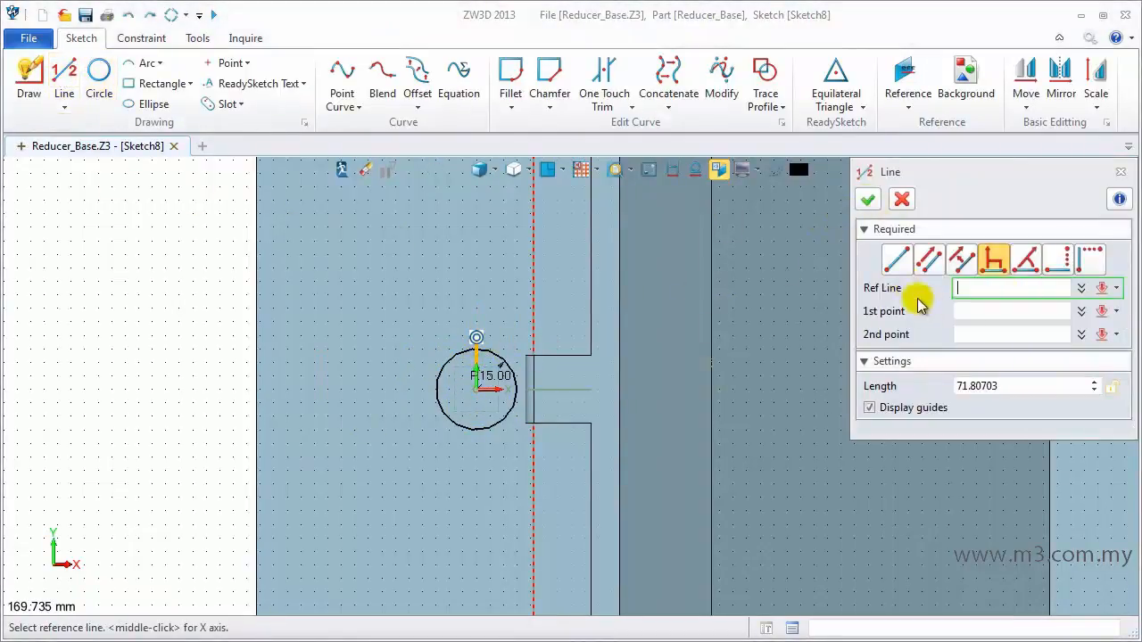
pyautogui.click(896, 259)
pyautogui.click(475, 349)
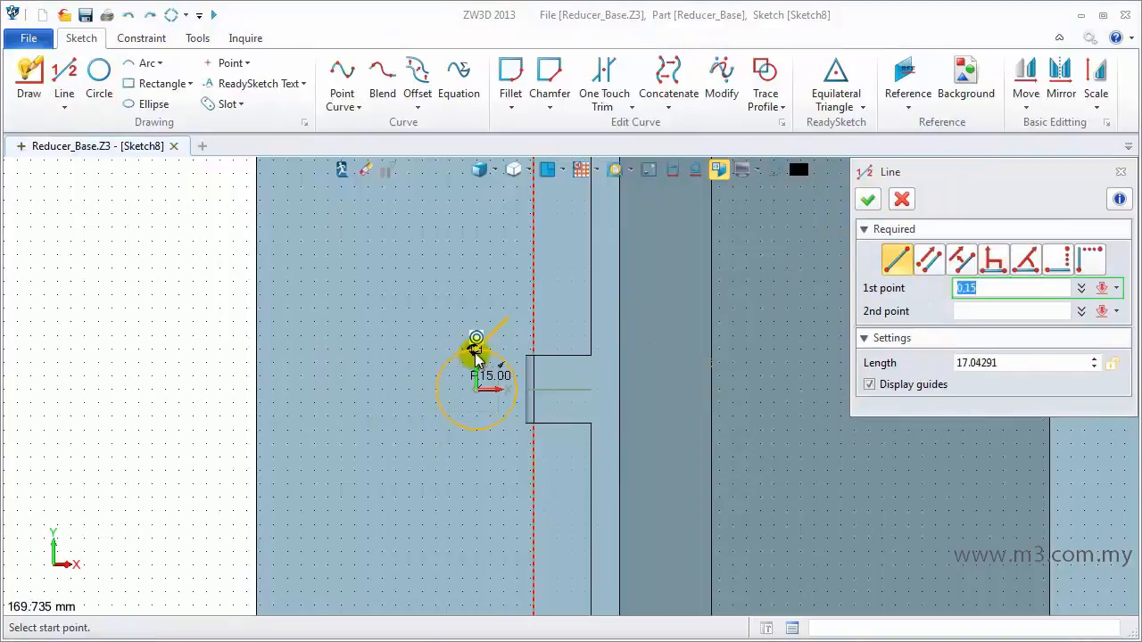
pyautogui.click(534, 349)
pyautogui.middleClick(522, 379)
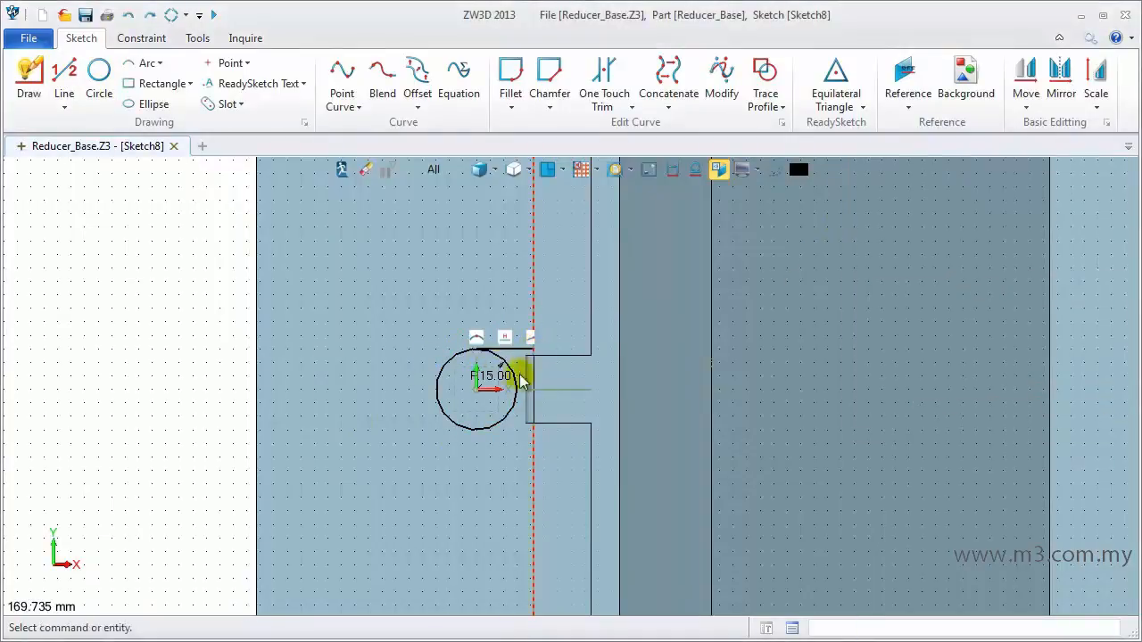
# Draw a second horizontal line from the circle's lower quadrant to the wall's reference curve.
pyautogui.middleClick(479, 450)
pyautogui.click(475, 429)
pyautogui.click(531, 430)
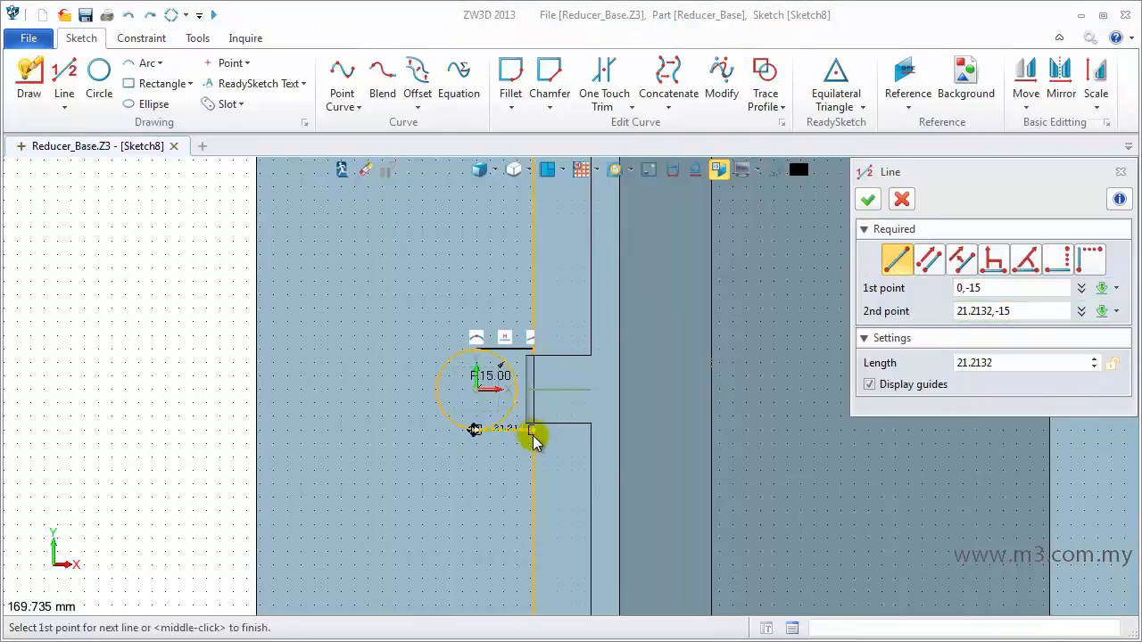
pyautogui.click(534, 430)
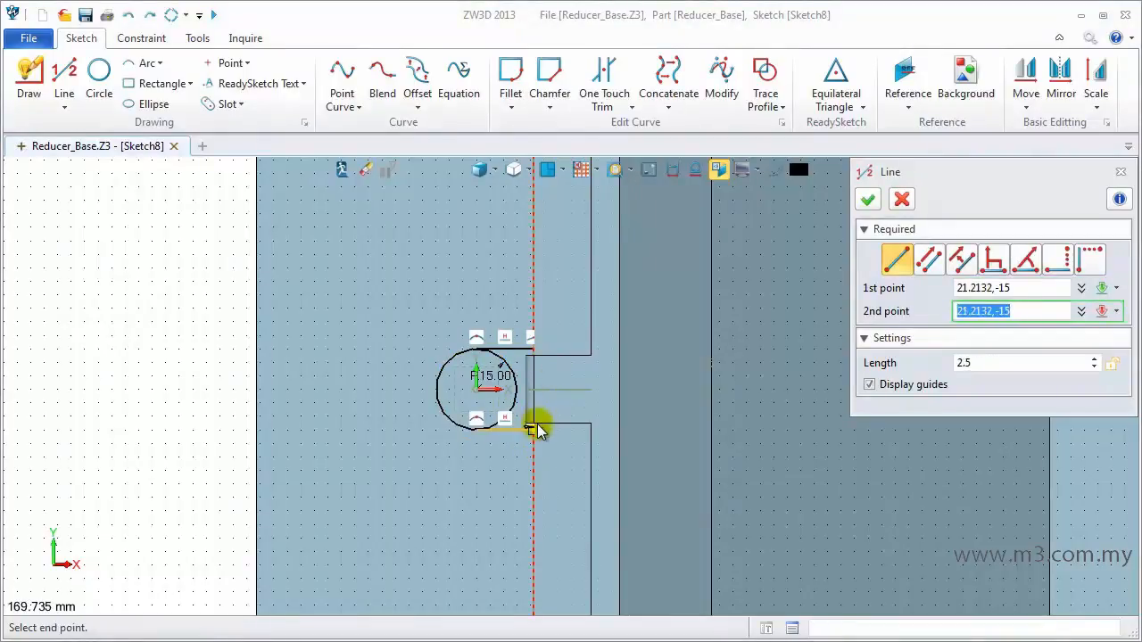
pyautogui.click(531, 431)
pyautogui.middleClick(536, 357)
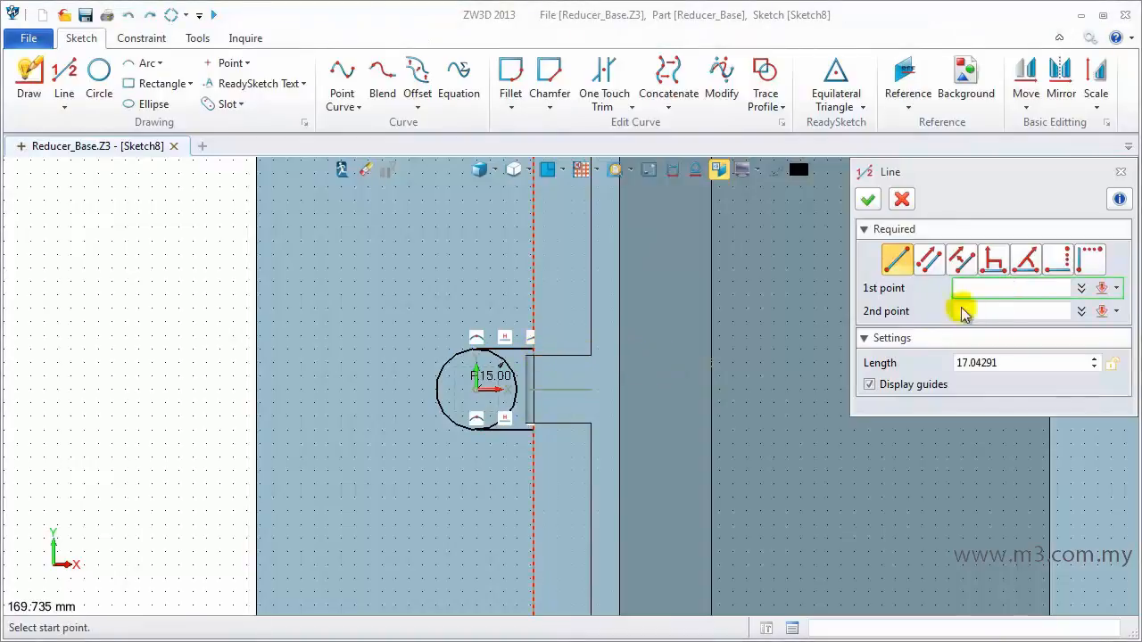
# Close the boss profile with a vertical line along the reference curve, joining the ends of the two horizontal lines.
pyautogui.click(533, 348)
pyautogui.click(531, 431)
pyautogui.middleClick(619, 390)
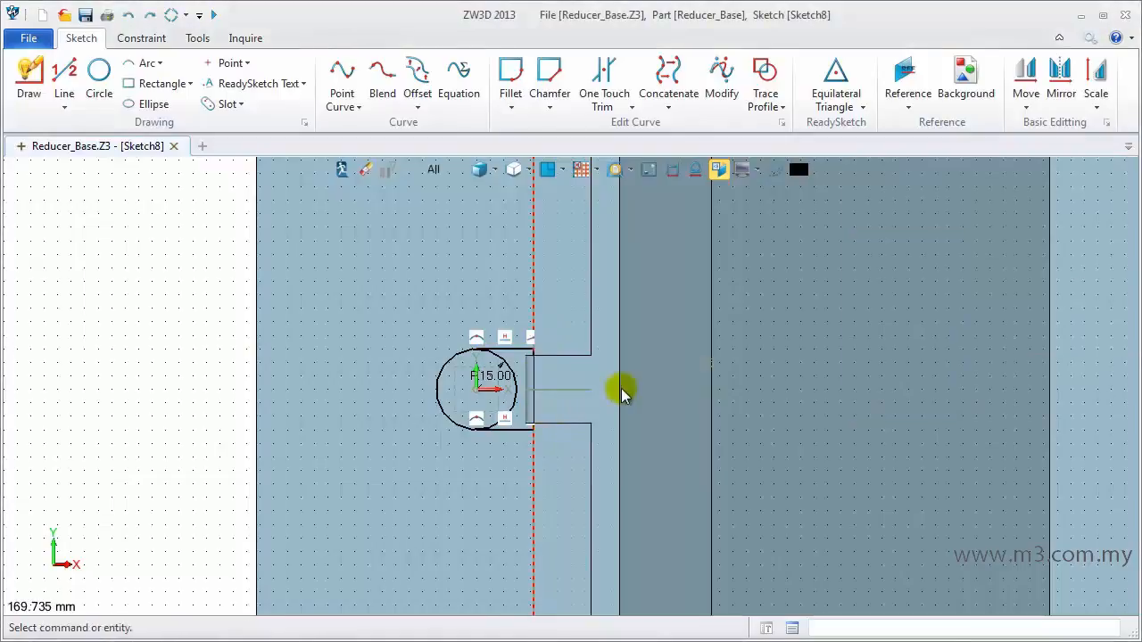
pyautogui.press('Escape')
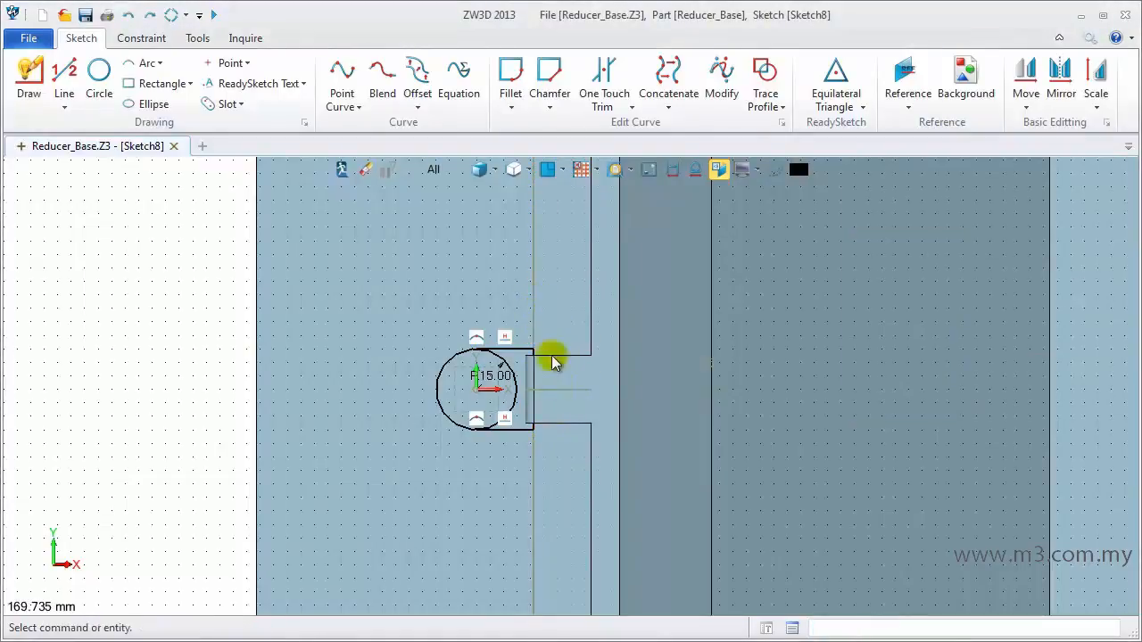
# Trim away the circle's arc inside the boss profile and exit the sketch.
pyautogui.click(604, 76)
pyautogui.click(610, 367)
pyautogui.click(919, 211)
pyautogui.rightClick(485, 249)
pyautogui.click(553, 235)
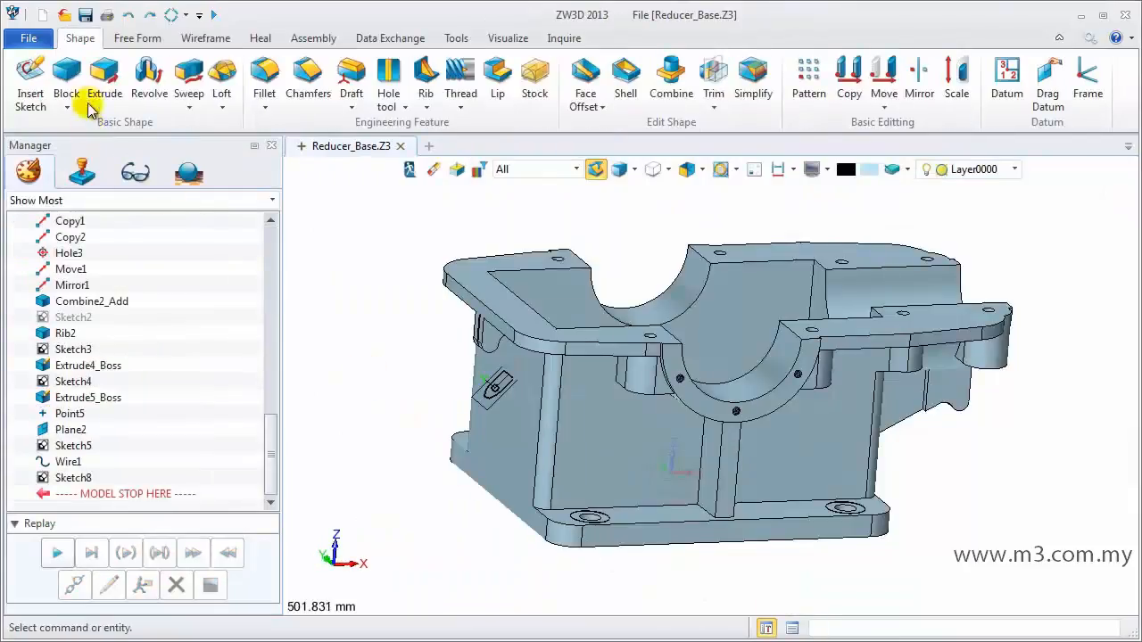
# Set up an added extrusion of the inclined boss profile with an end of -50 mm and a draft angle of -2 degrees.
pyautogui.click(104, 85)
pyautogui.click(493, 392)
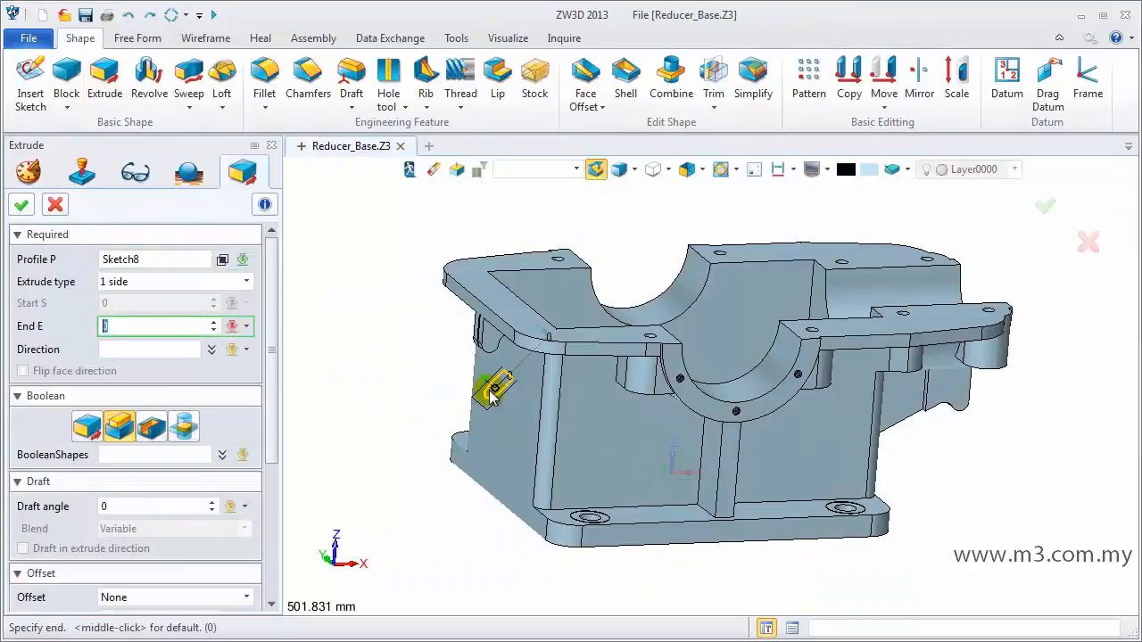
pyautogui.middleClick(507, 440)
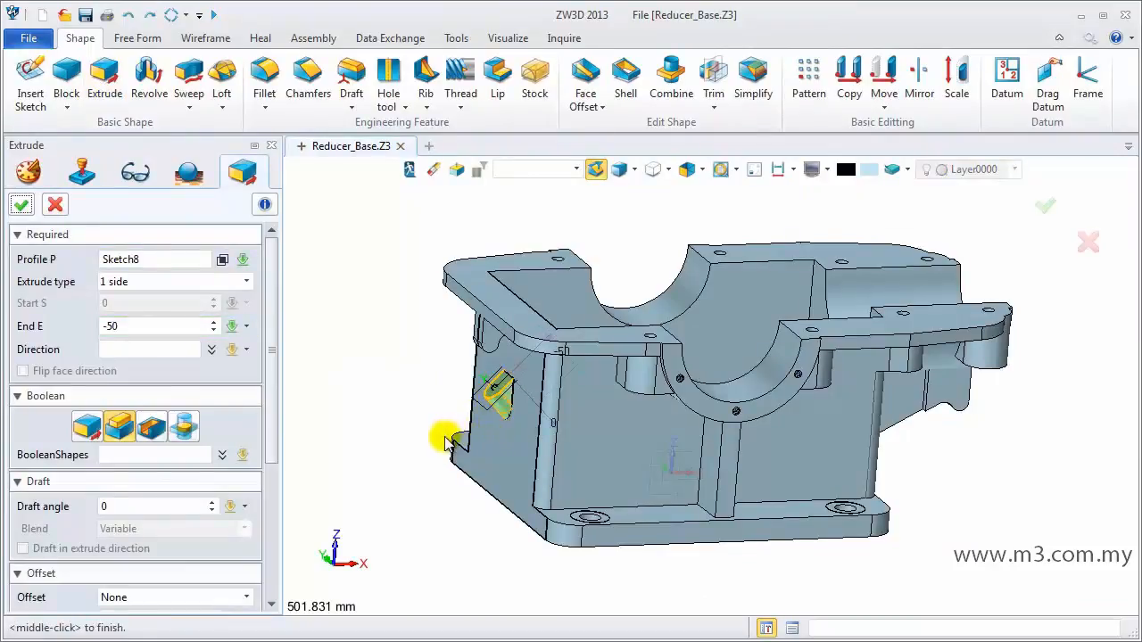
pyautogui.hotkey('ctrl', 'f')
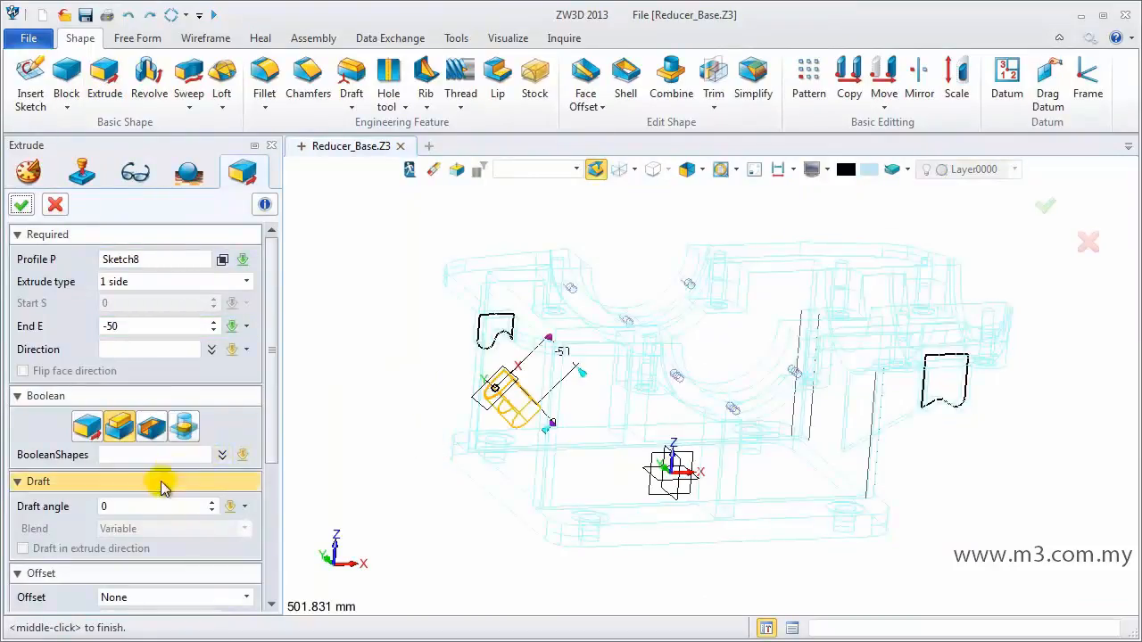
pyautogui.click(122, 506)
pyautogui.doubleClick(125, 505)
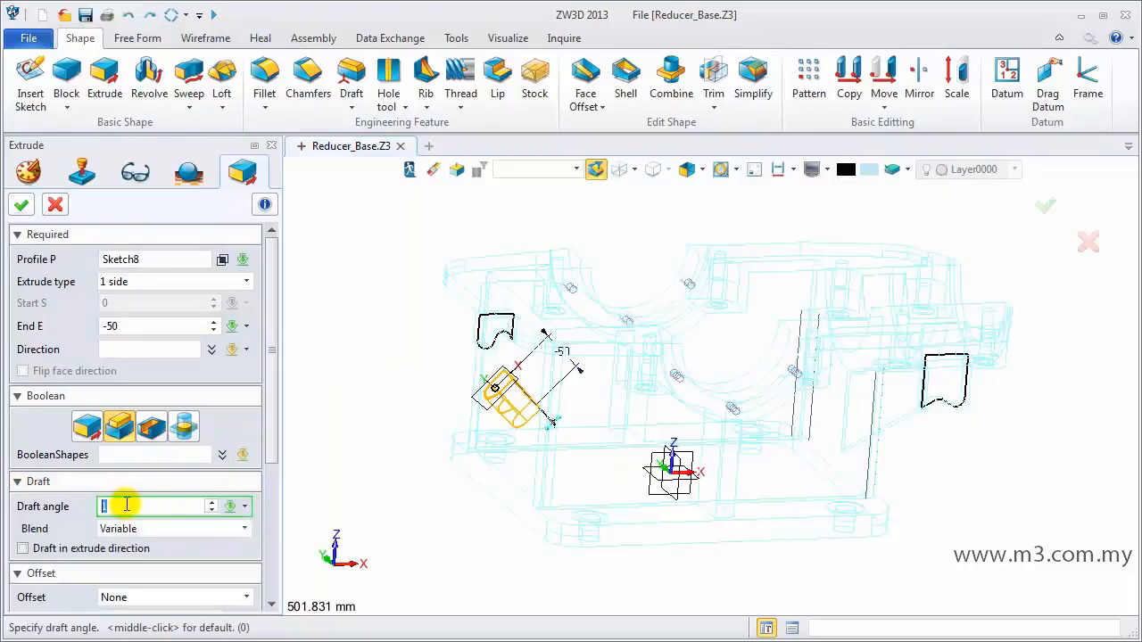
pyautogui.scroll(-3, 129, 505)
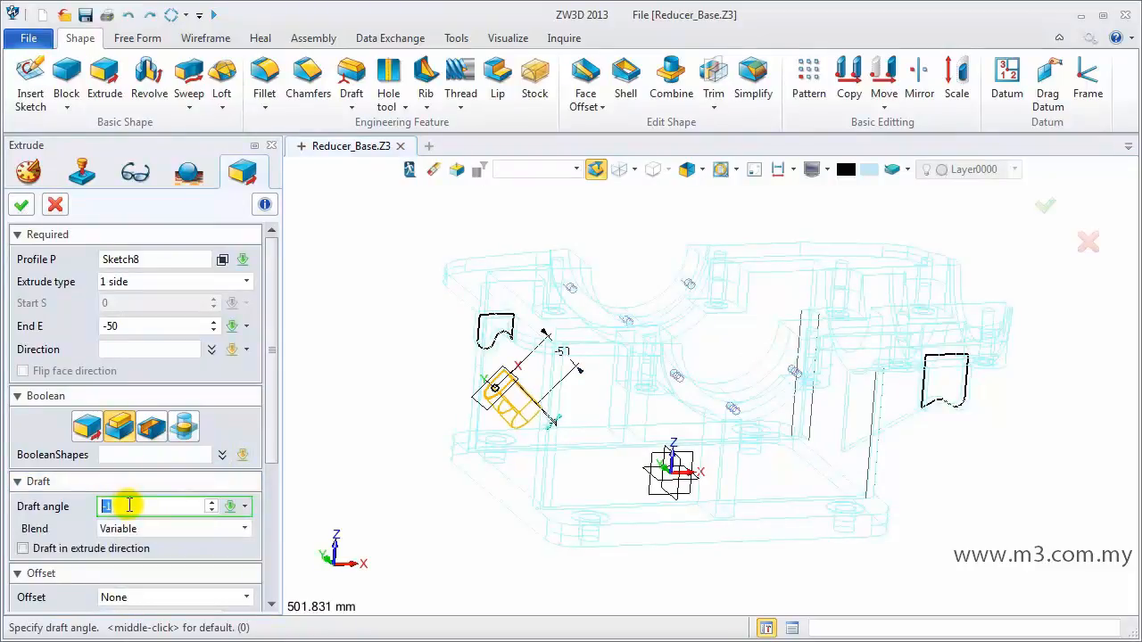
# Bound the boss extrusion by the housing's outer end wall face and create it.
pyautogui.moveTo(277, 459); pyautogui.dragTo(273, 589)
pyautogui.click(149, 542)
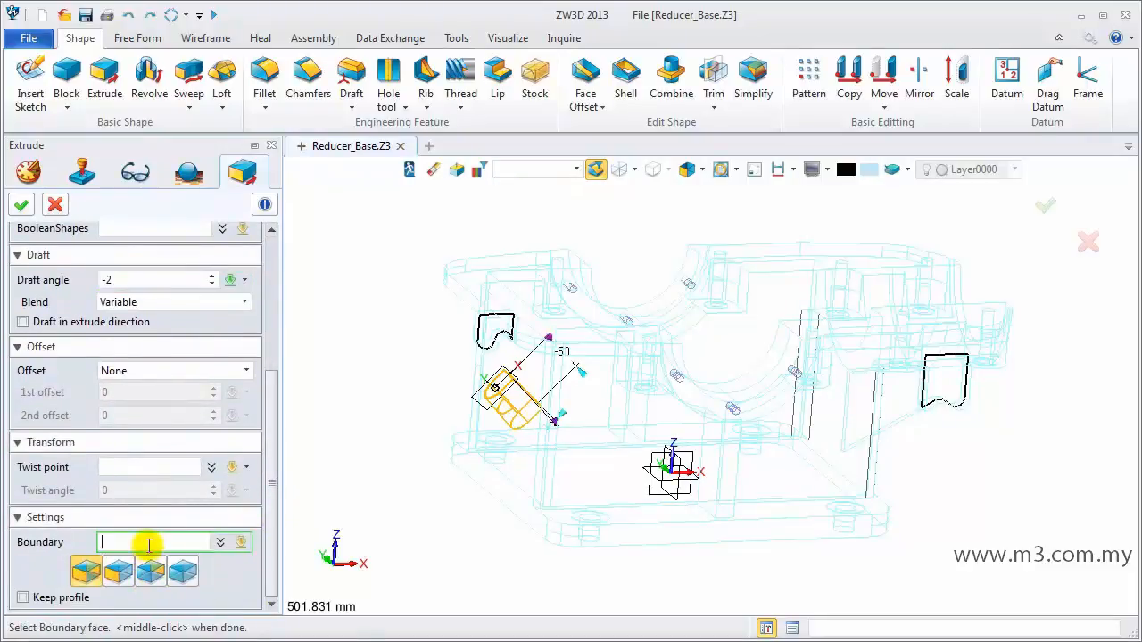
pyautogui.click(477, 460)
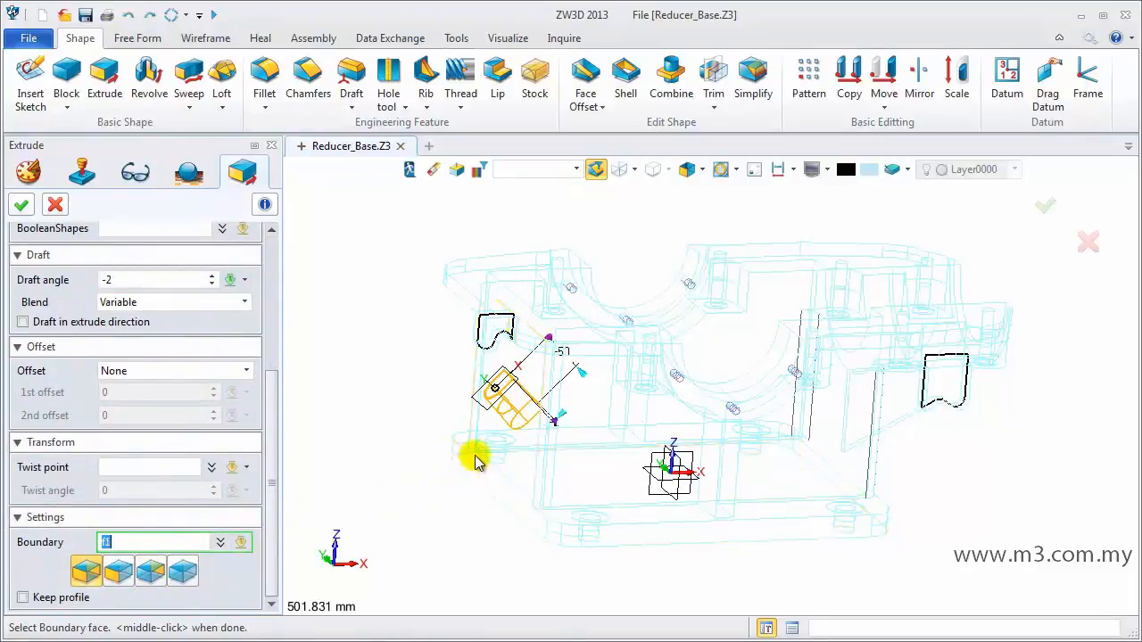
pyautogui.click(479, 477)
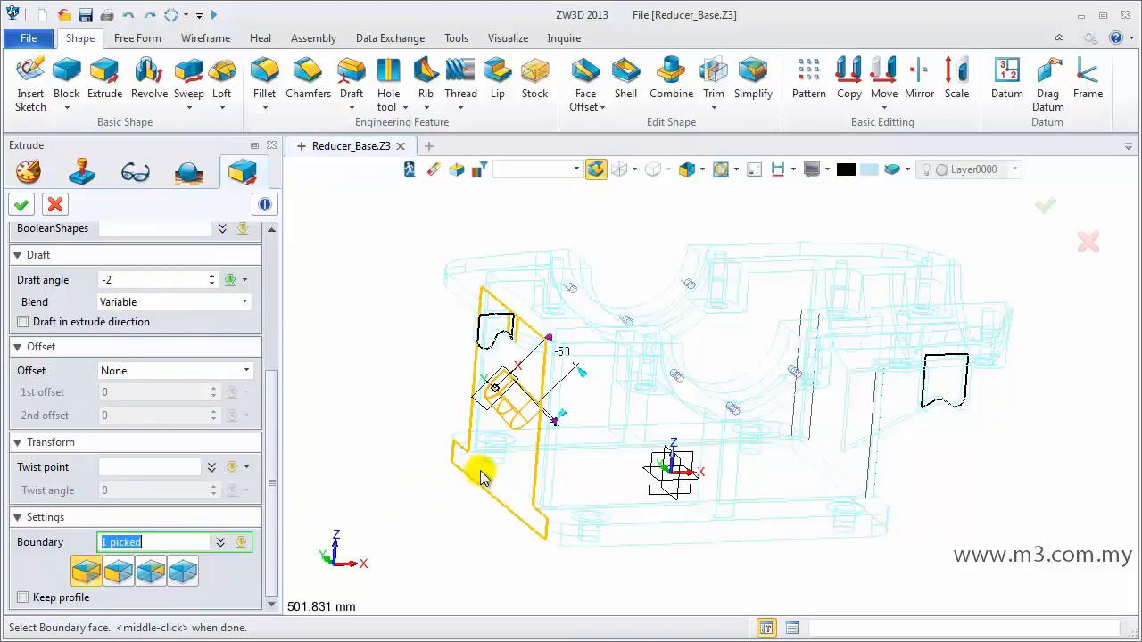
pyautogui.moveTo(268, 434); pyautogui.dragTo(272, 235)
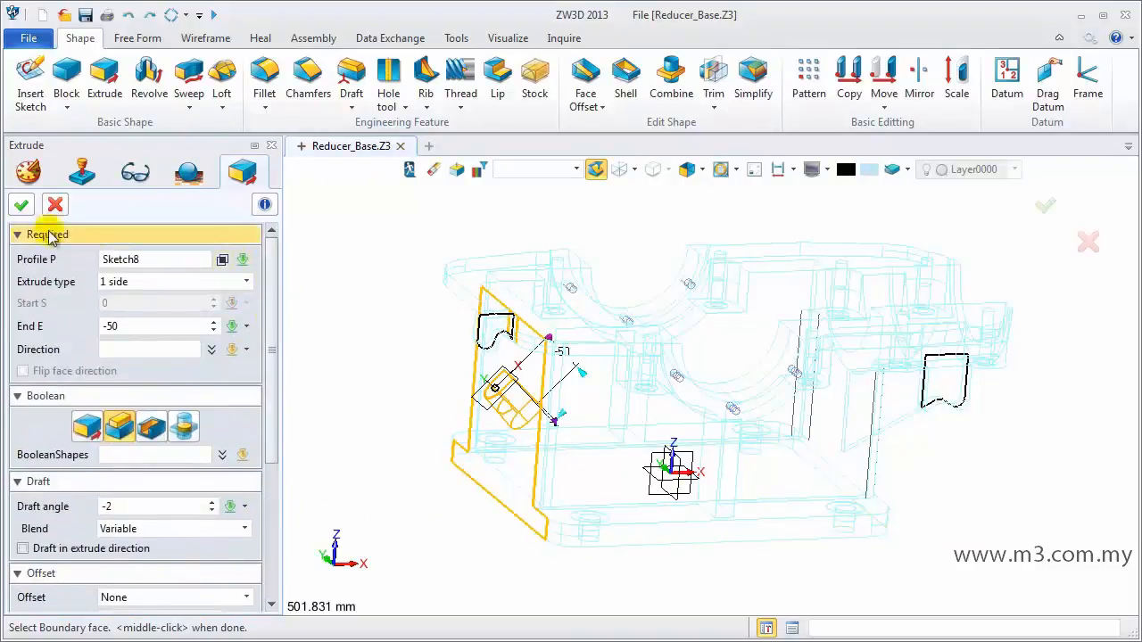
pyautogui.click(21, 206)
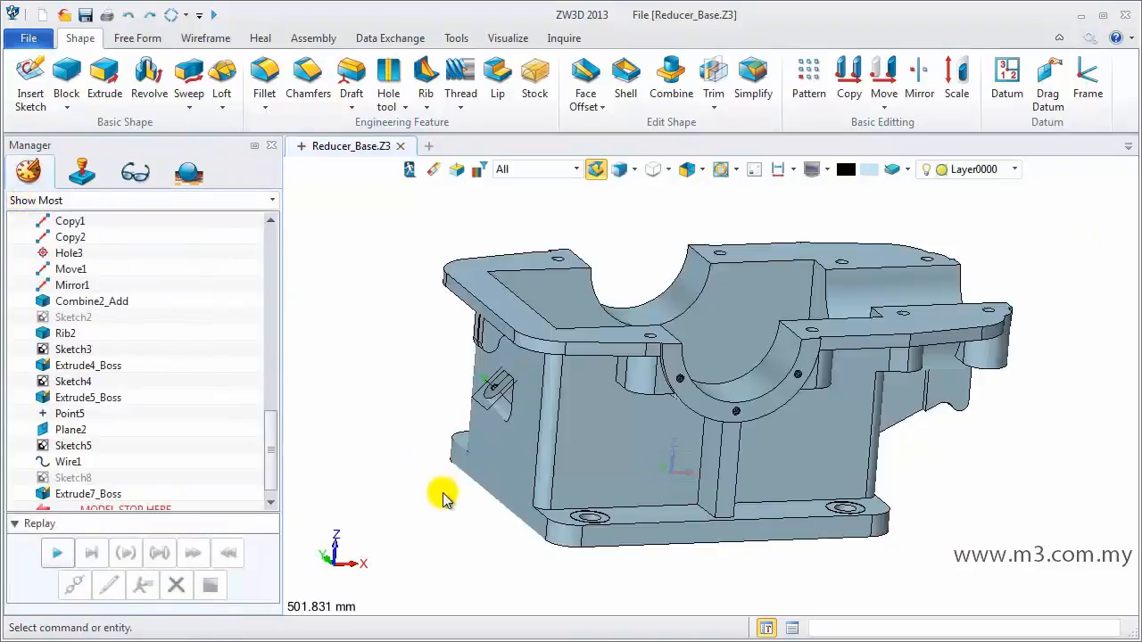
# Place a simple hole on the inclined boss face, centred at the datum point of its rounded end.
pyautogui.moveTo(446, 504); pyautogui.dragTo(280, 268, button='right')
pyautogui.click(388, 78)
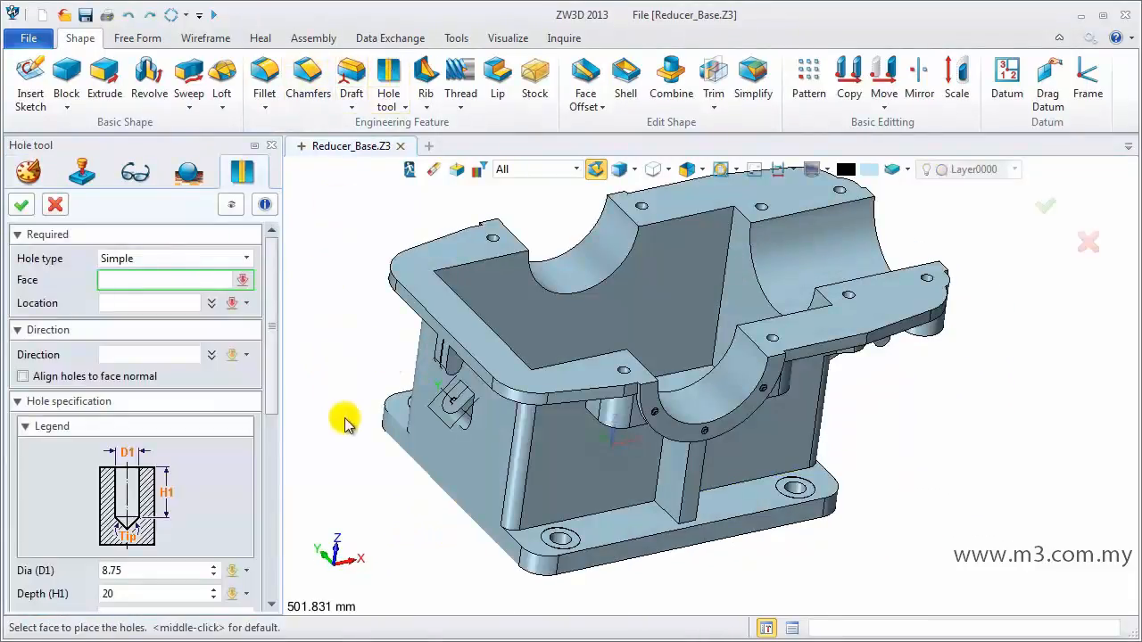
pyautogui.click(453, 405)
pyautogui.scroll(5, 455, 405)
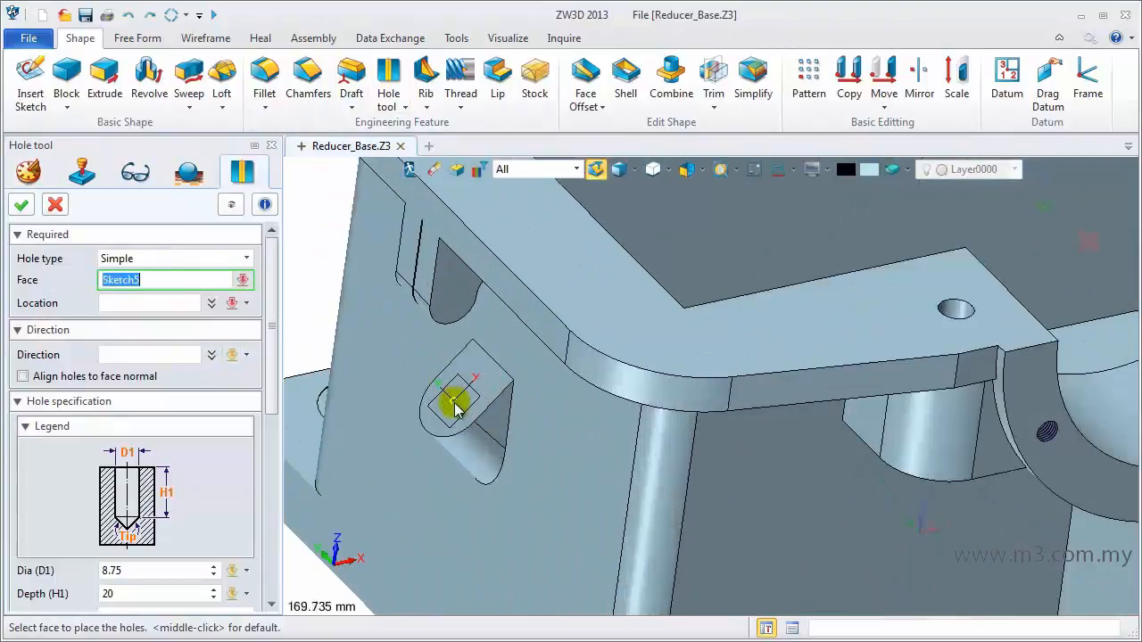
pyautogui.middleClick(497, 395)
pyautogui.click(411, 403)
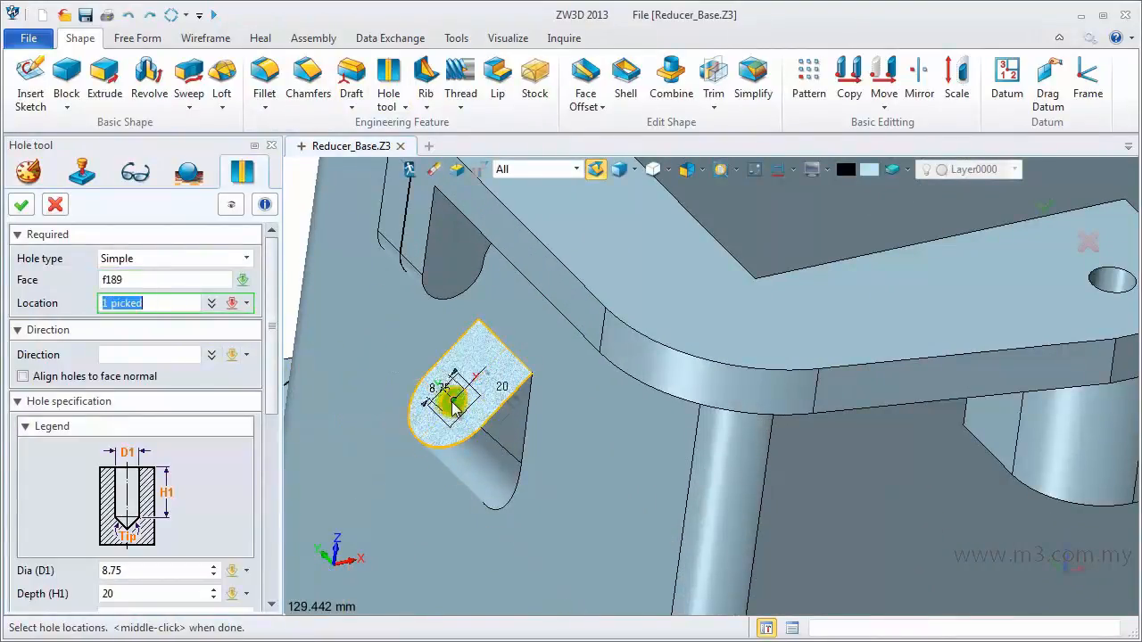
pyautogui.click(455, 406)
# Set the hole to end Until Face at the inner end wall face, with a diameter of 13 mm.
pyautogui.moveTo(275, 377); pyautogui.dragTo(276, 467)
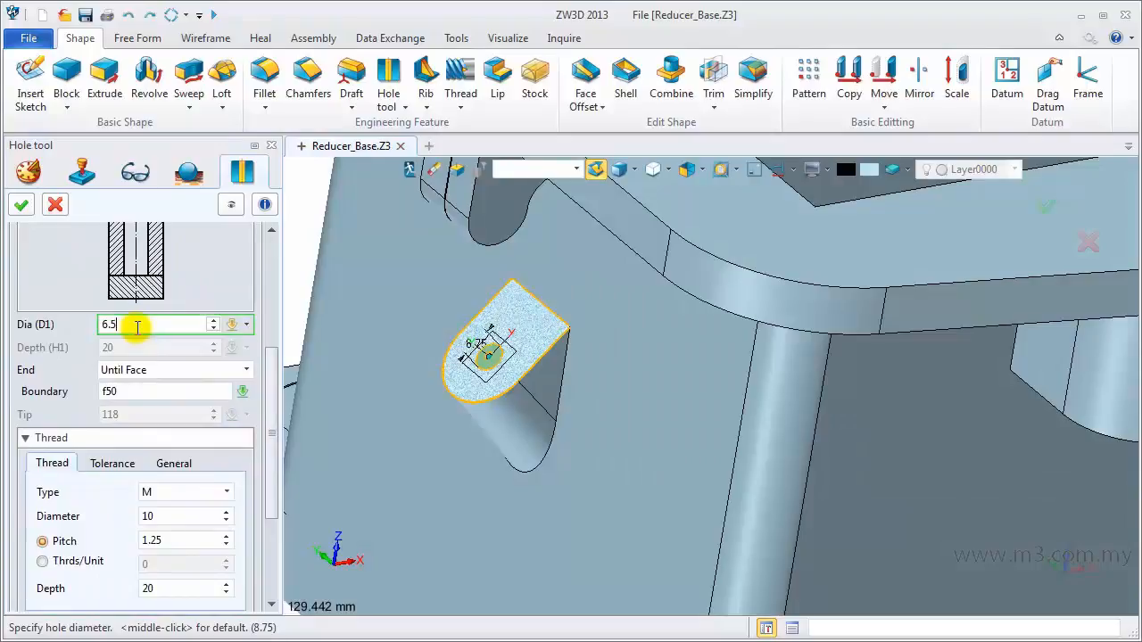
pyautogui.press('Return')
pyautogui.moveTo(269, 452); pyautogui.dragTo(270, 435)
pyautogui.moveTo(127, 361); pyautogui.dragTo(87, 362)
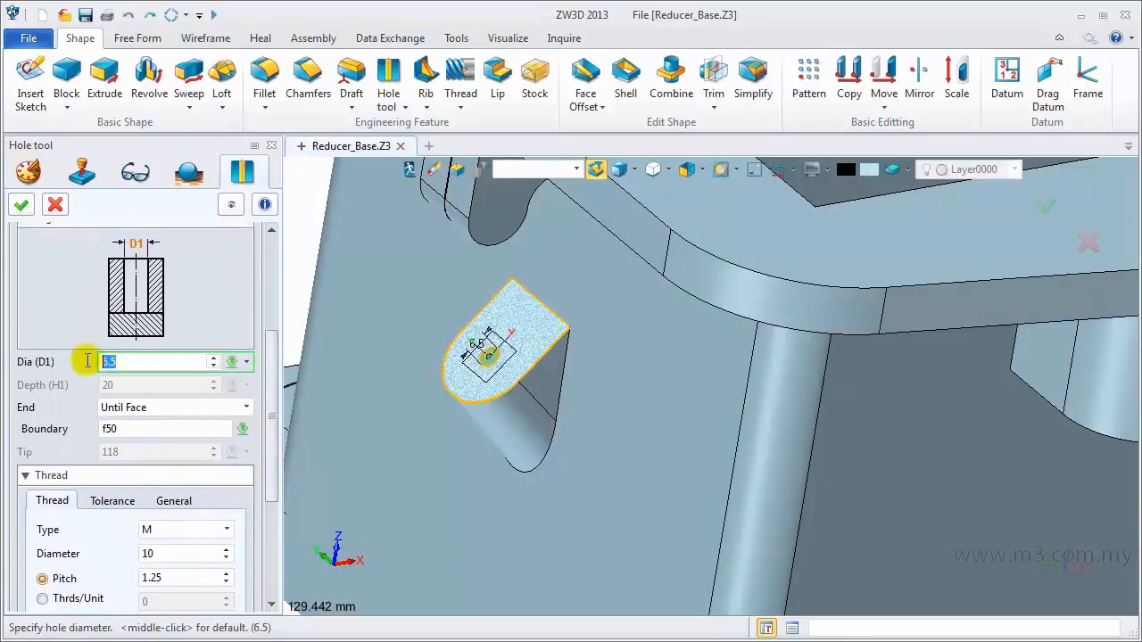
pyautogui.write('12')
pyautogui.press('Return')
# Set the hole's thread type to No Thread and create the hole.
pyautogui.scroll(-5, 273, 510)
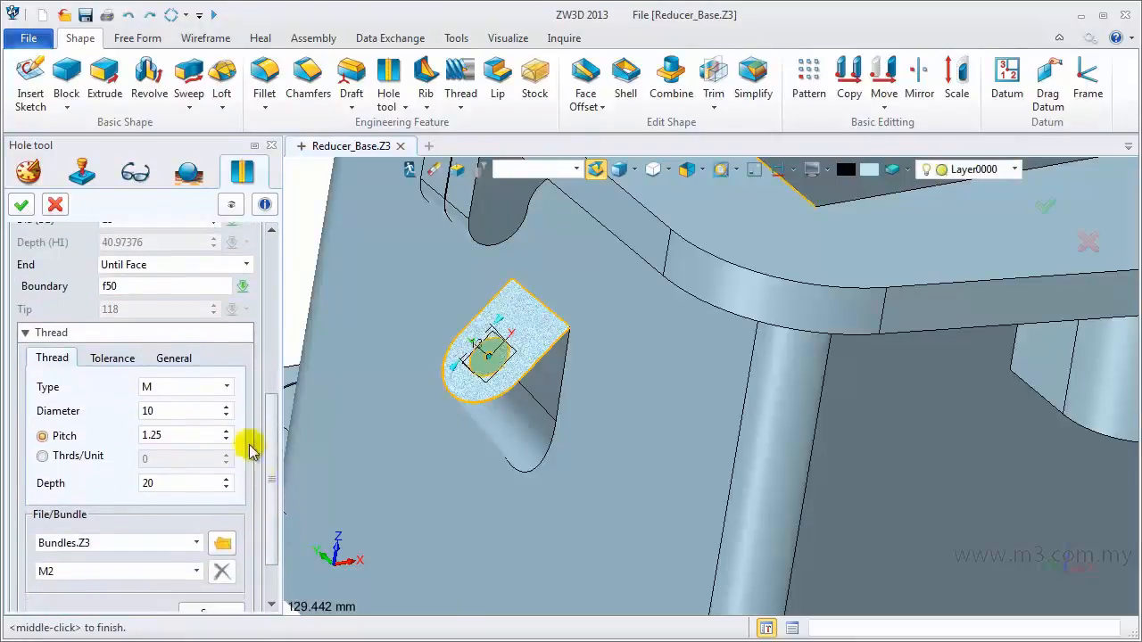
pyautogui.click(227, 387)
pyautogui.click(208, 405)
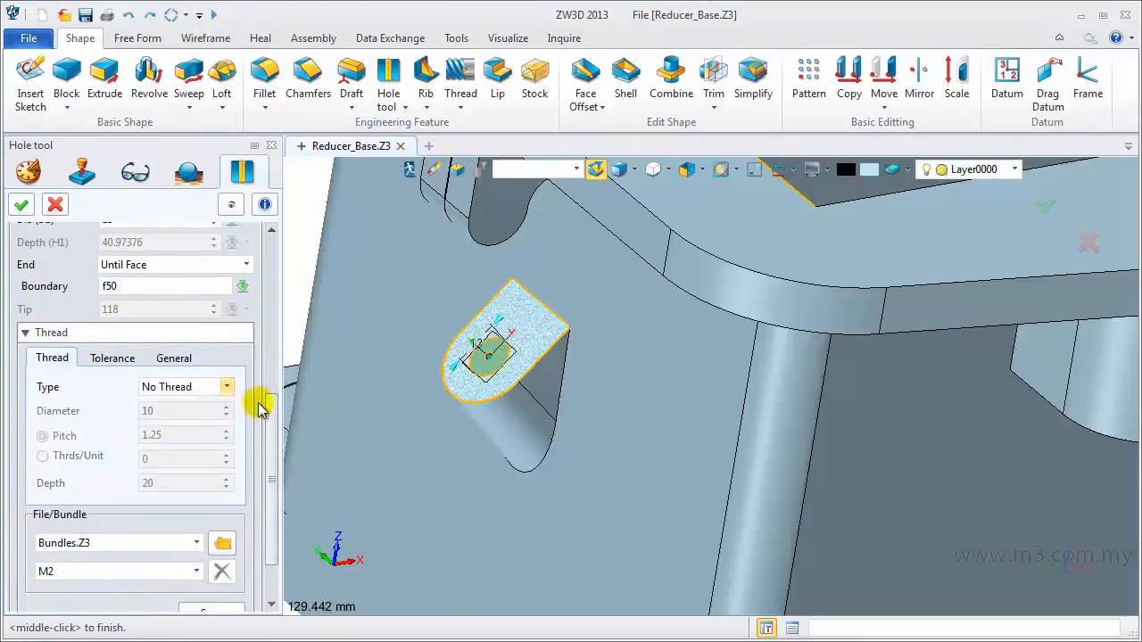
pyautogui.moveTo(272, 411); pyautogui.dragTo(268, 230)
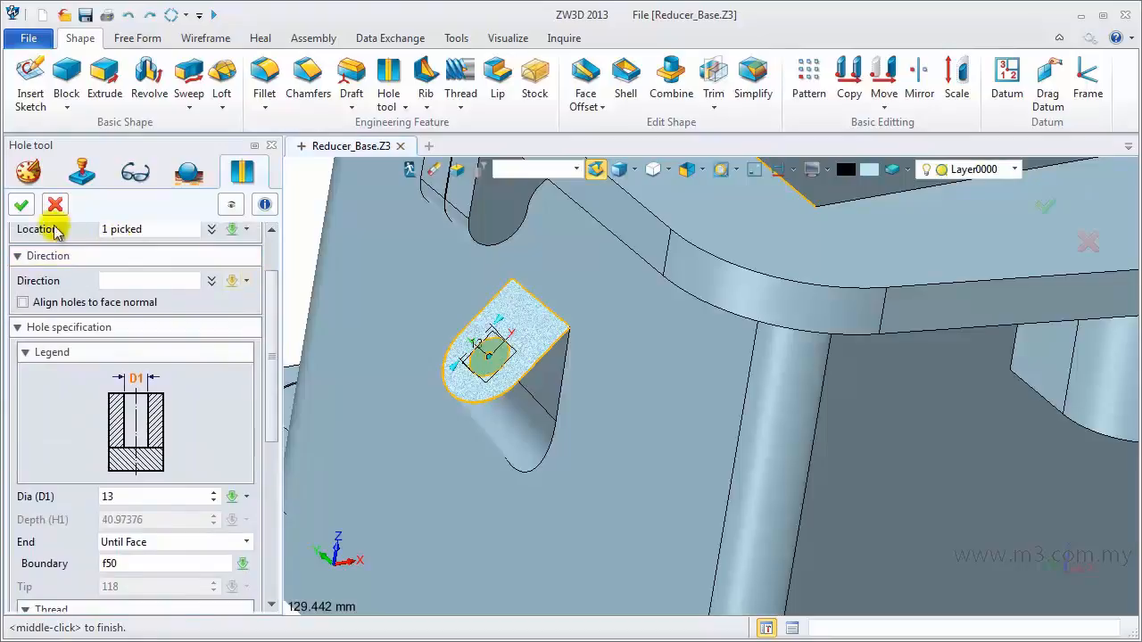
pyautogui.click(22, 205)
# Start a cylinder with its centre offset 21 mm in Z from the midpoint of the end wall's bottom edge.
pyautogui.scroll(-6, 400, 363)
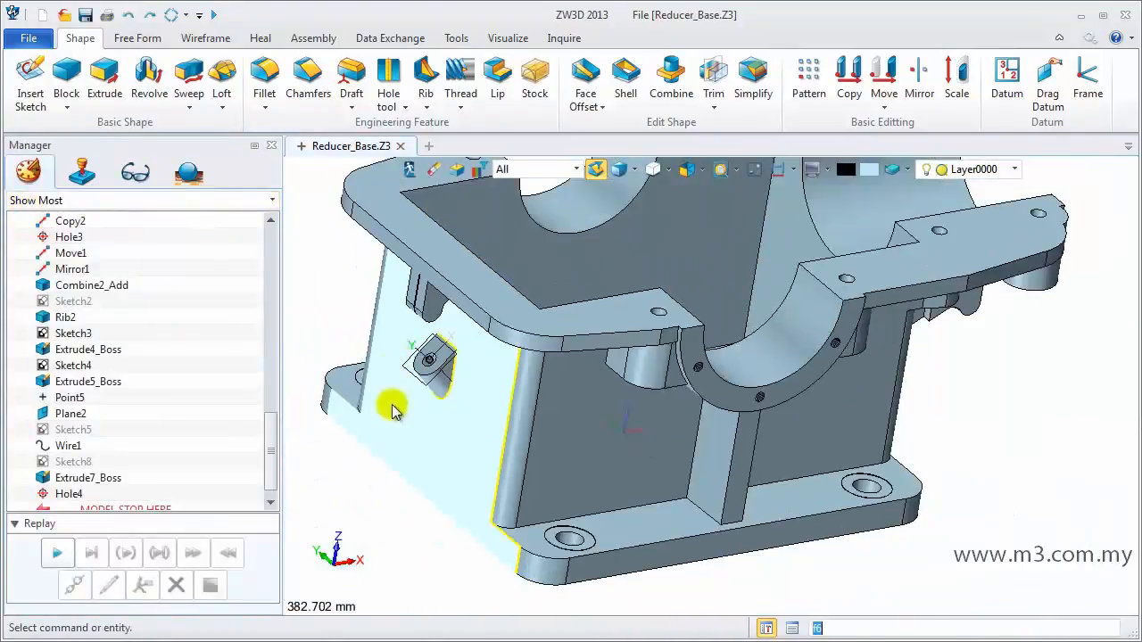
pyautogui.click(66, 106)
pyautogui.click(115, 161)
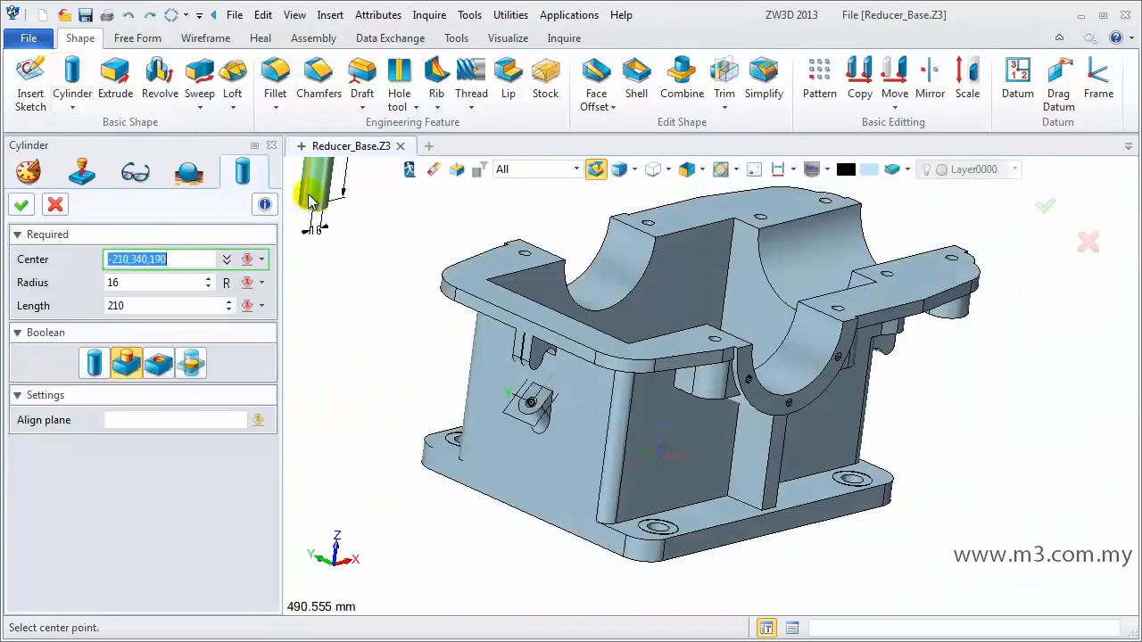
pyautogui.rightClick(312, 268)
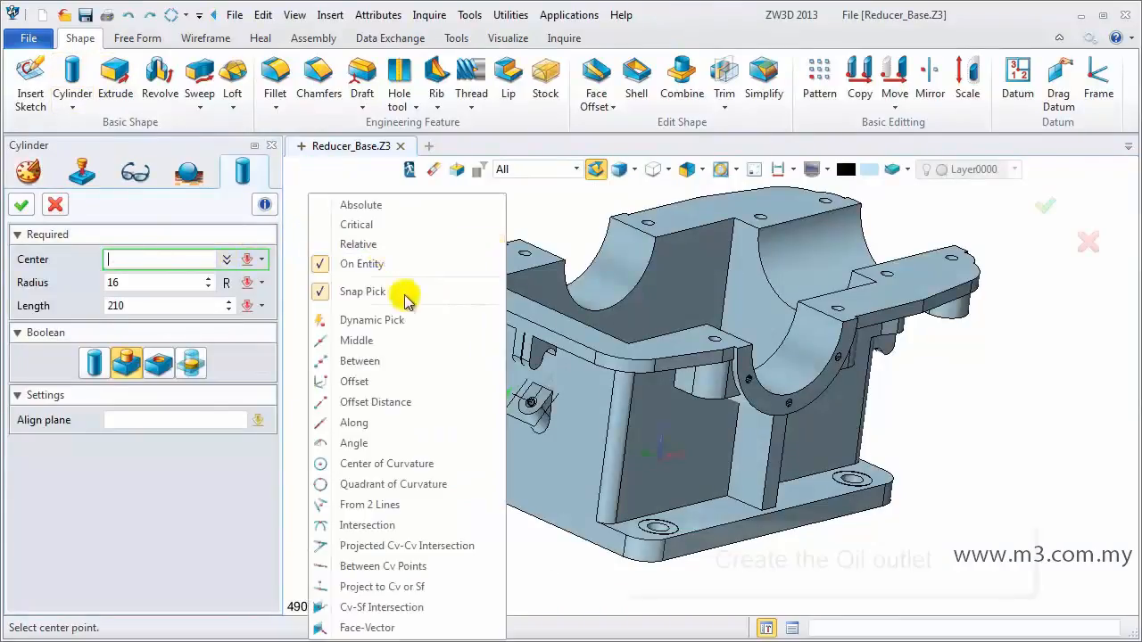
pyautogui.click(395, 380)
pyautogui.rightClick(330, 294)
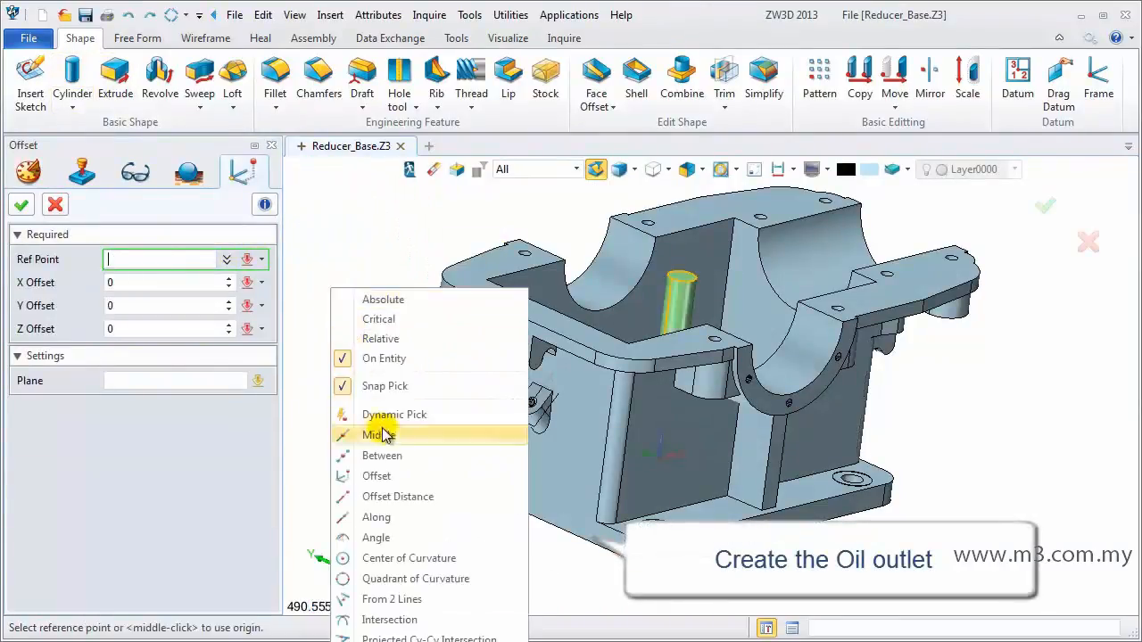
pyautogui.click(379, 435)
pyautogui.click(505, 505)
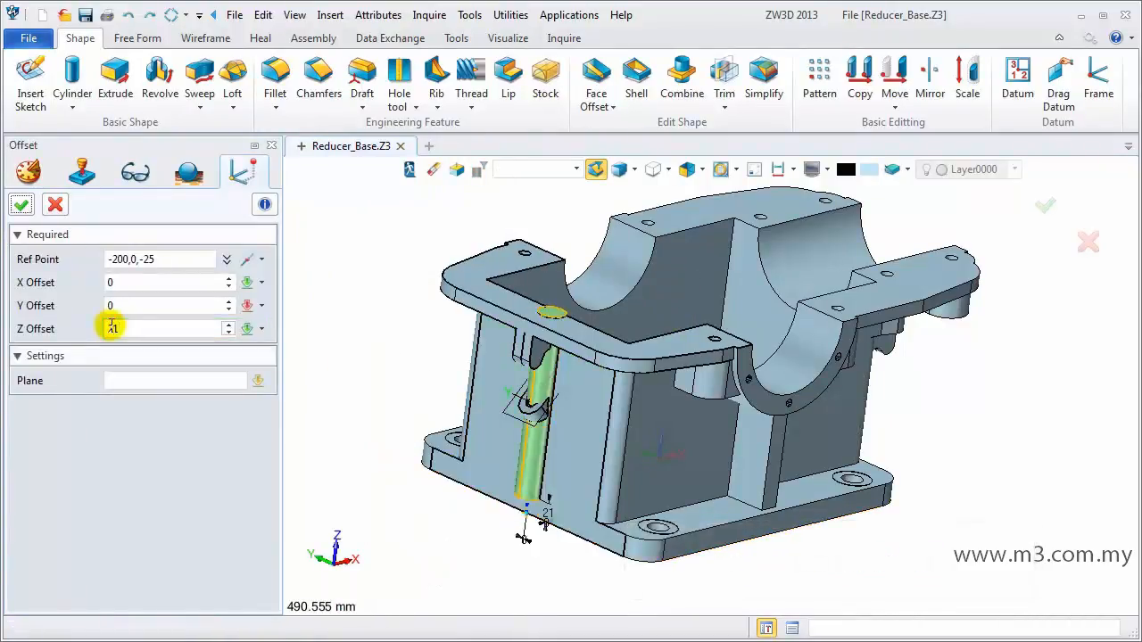
pyautogui.click(21, 204)
# Set the cylinder's radius to 16 mm and length to 8 mm, and create the boss on the end wall.
pyautogui.click(496, 478)
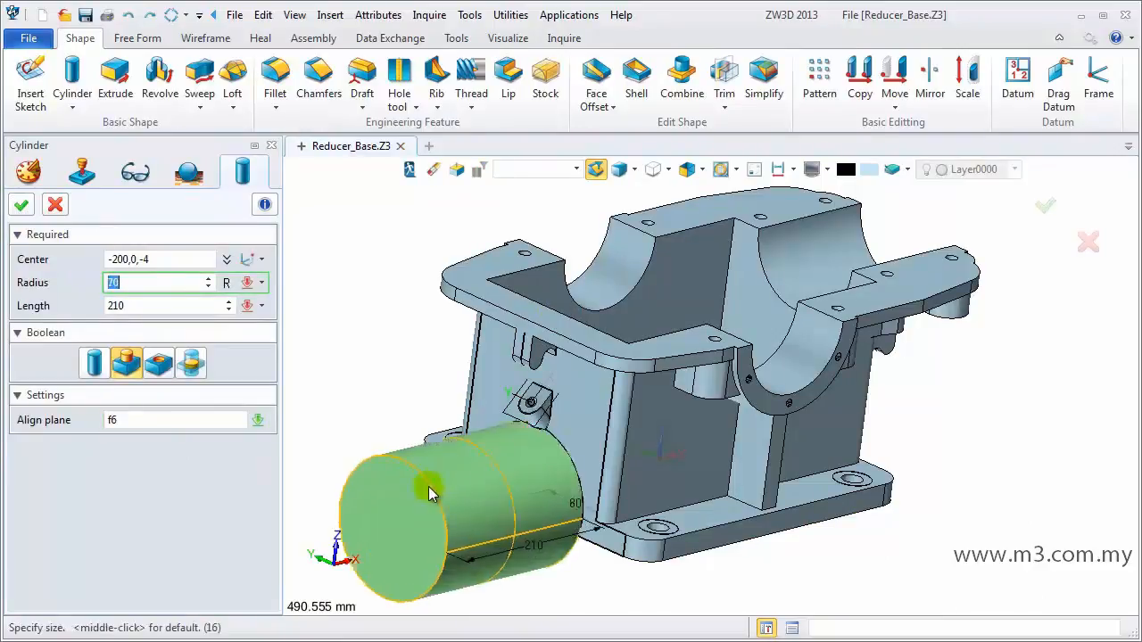
pyautogui.press('Return')
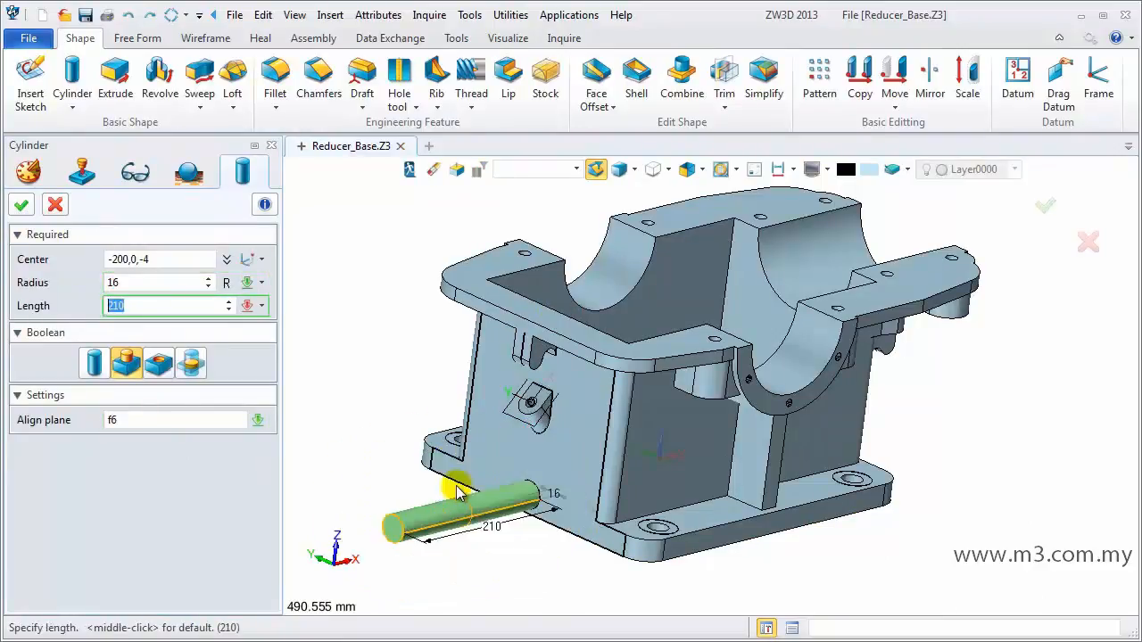
pyautogui.click(511, 520)
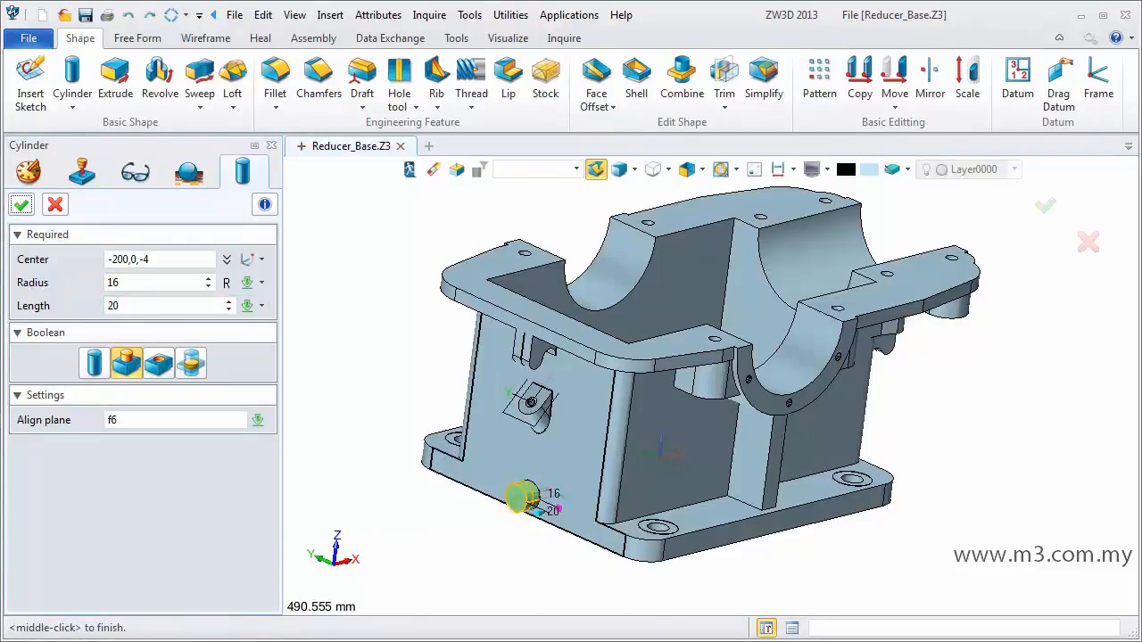
pyautogui.click(127, 306)
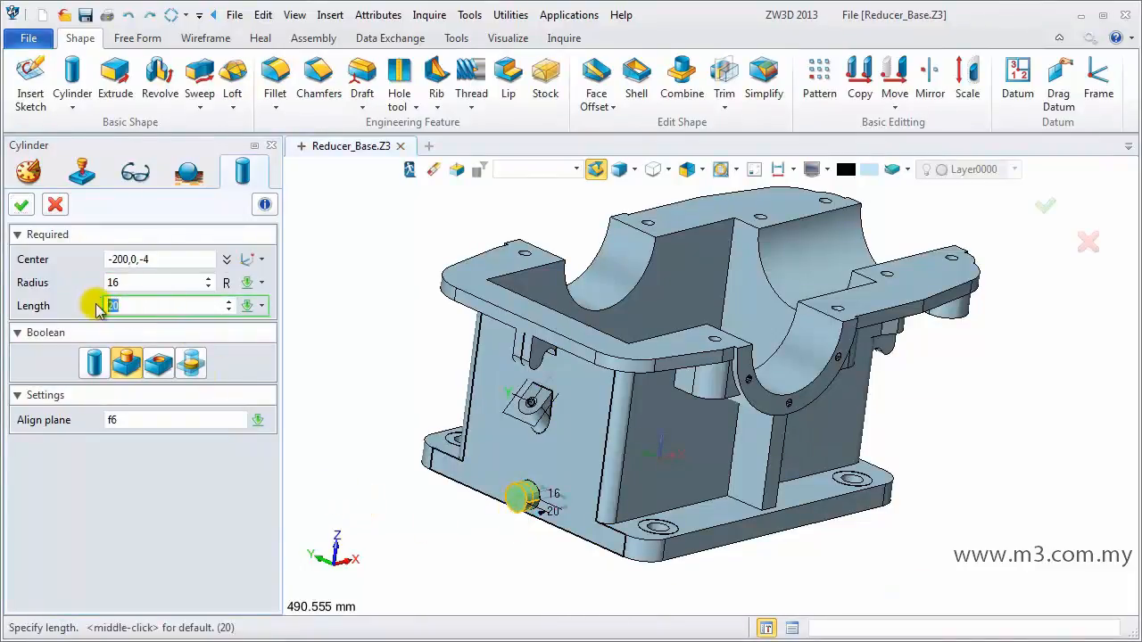
pyautogui.write('8')
pyautogui.press('Return')
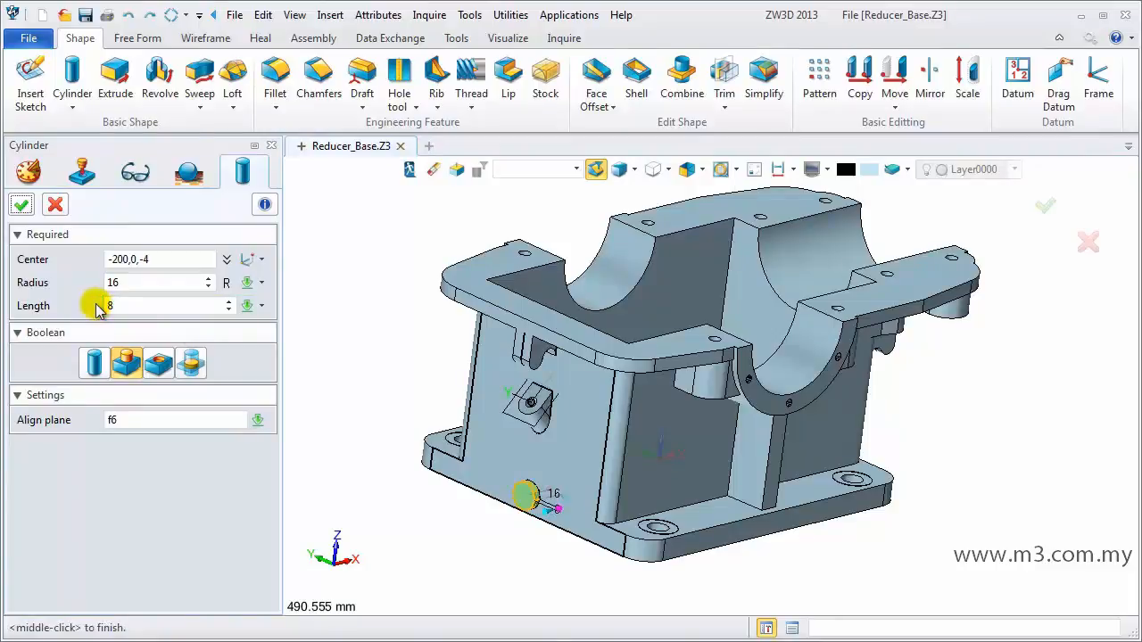
pyautogui.click(21, 204)
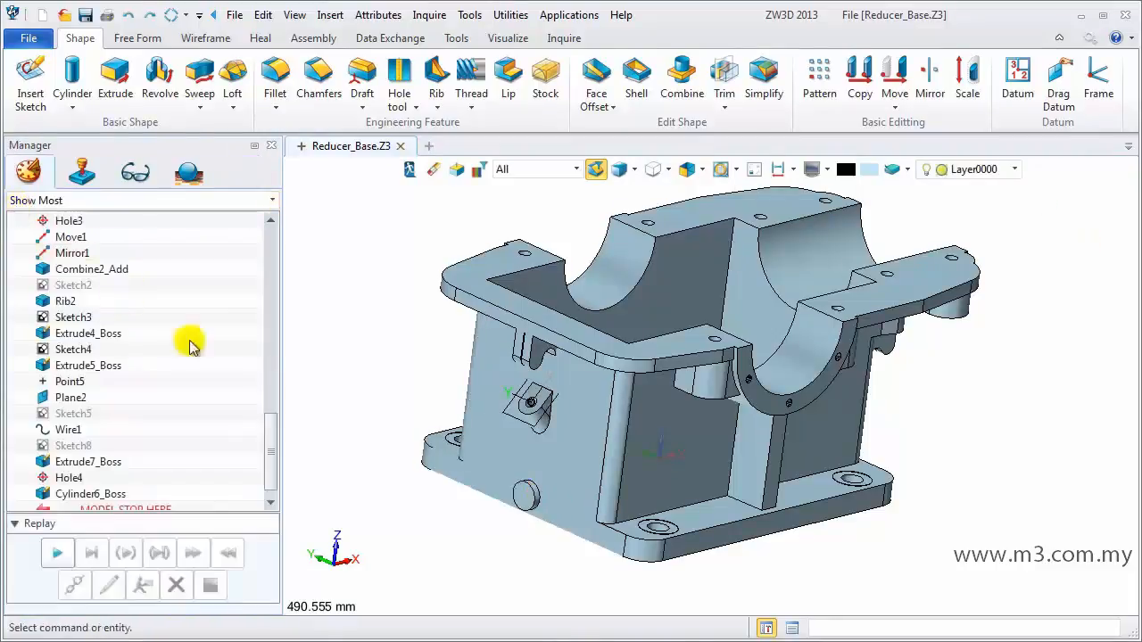
# Start a cylinder of radius 8 mm at the centre of curvature of the round boss's outer edge, aligned to the boss's outer face.
pyautogui.moveTo(426, 528); pyautogui.dragTo(400, 517, button='right')
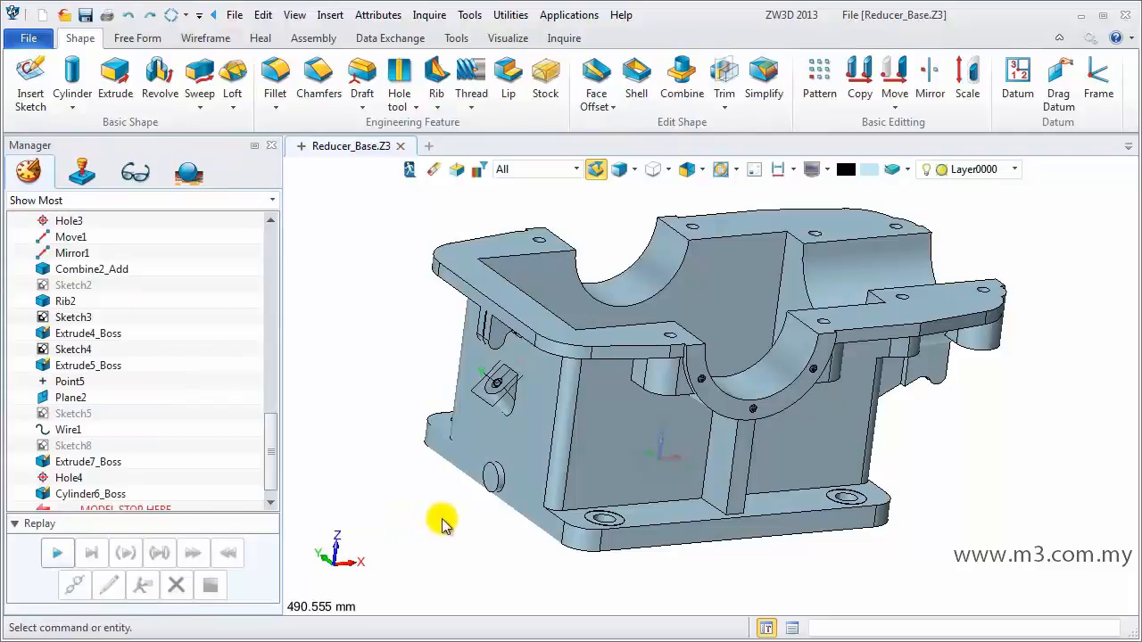
pyautogui.scroll(4, 443, 522)
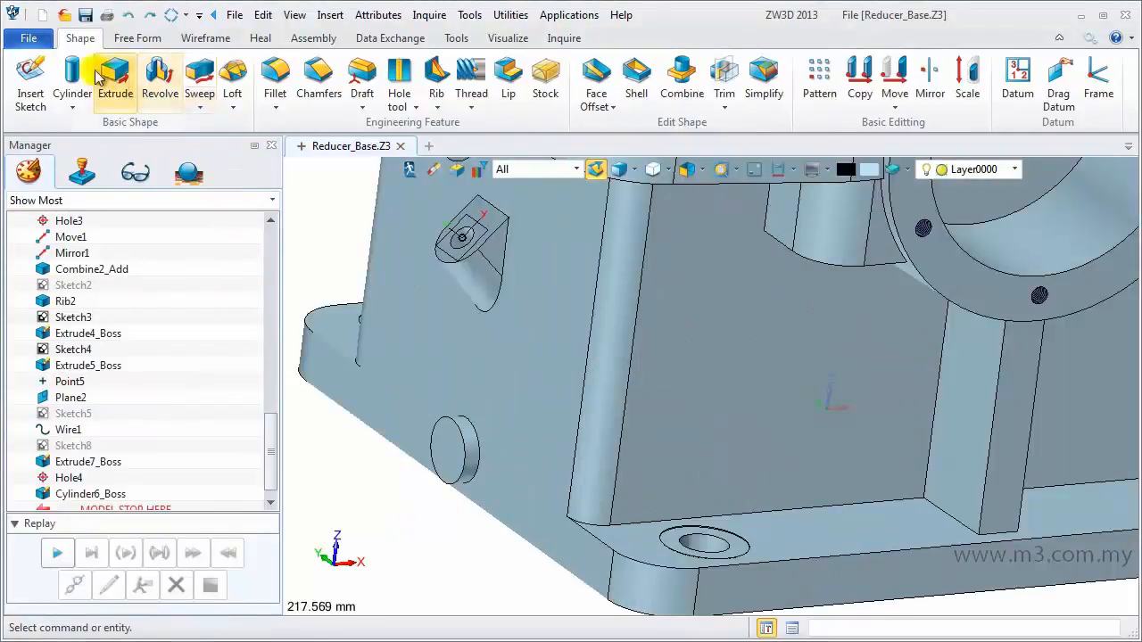
pyautogui.click(73, 73)
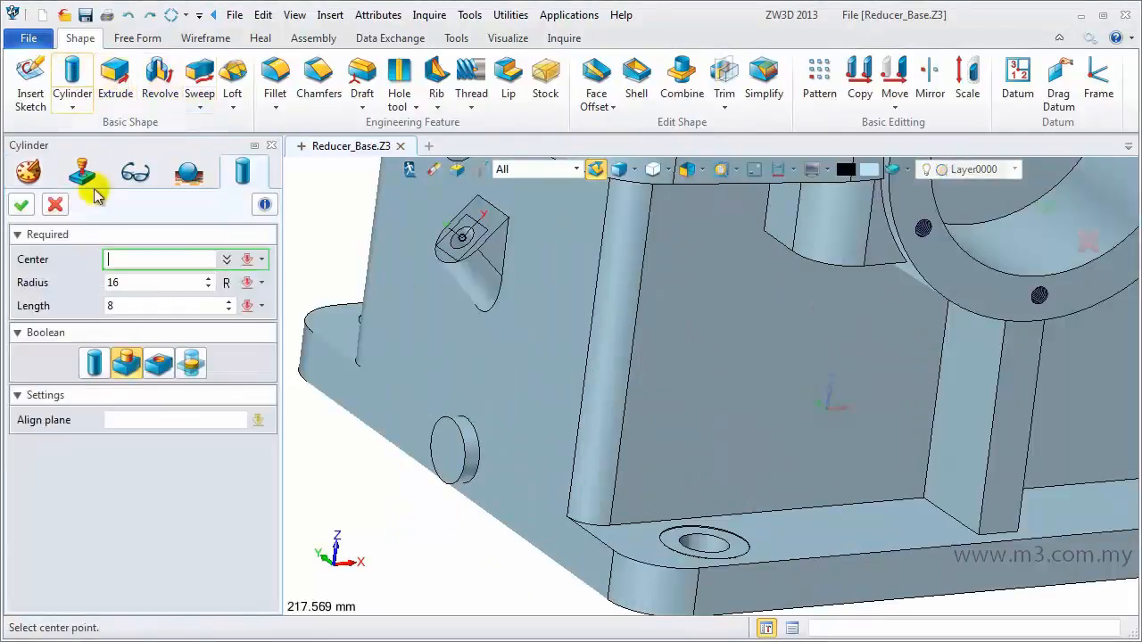
pyautogui.rightClick(455, 451)
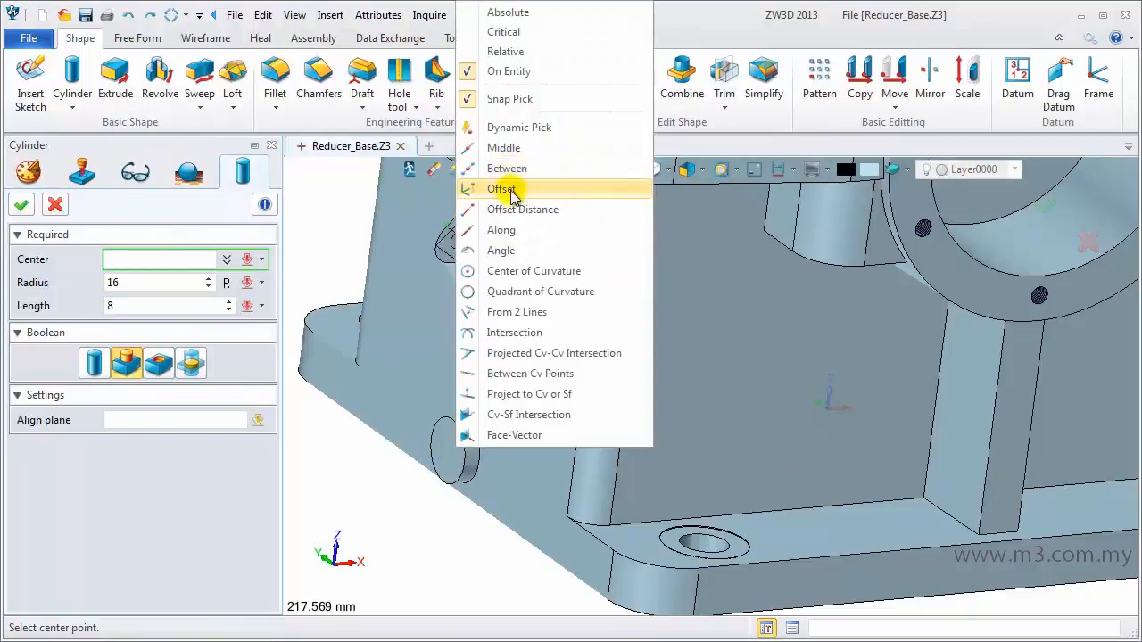
pyautogui.click(534, 270)
pyautogui.click(491, 336)
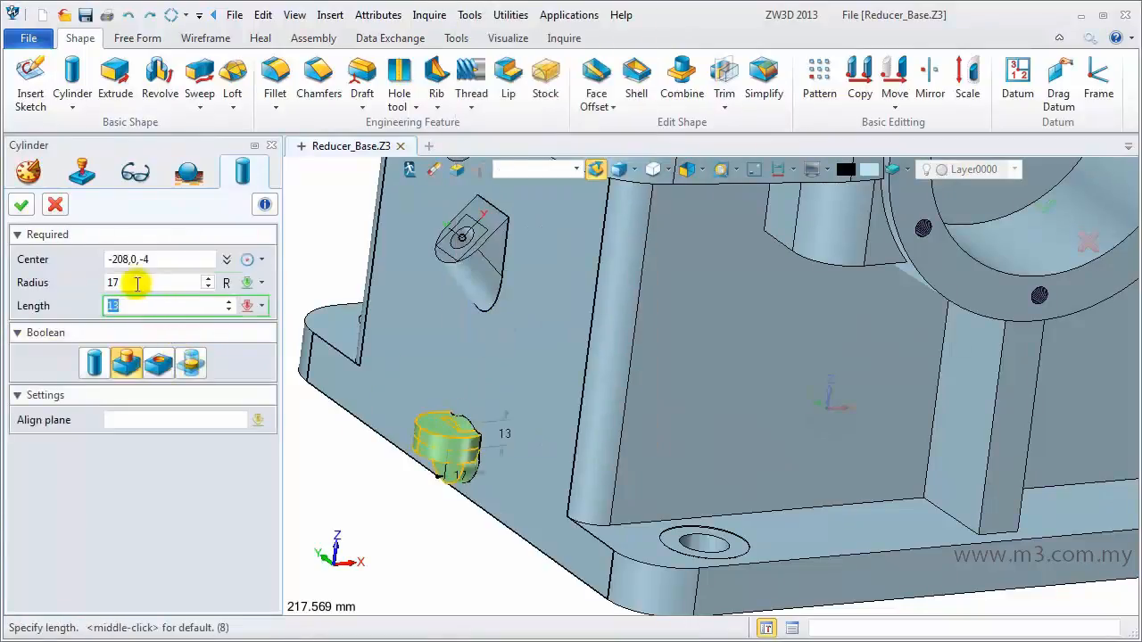
pyautogui.moveTo(137, 283); pyautogui.dragTo(67, 287)
pyautogui.write('8')
pyautogui.press('Return')
pyautogui.click(135, 415)
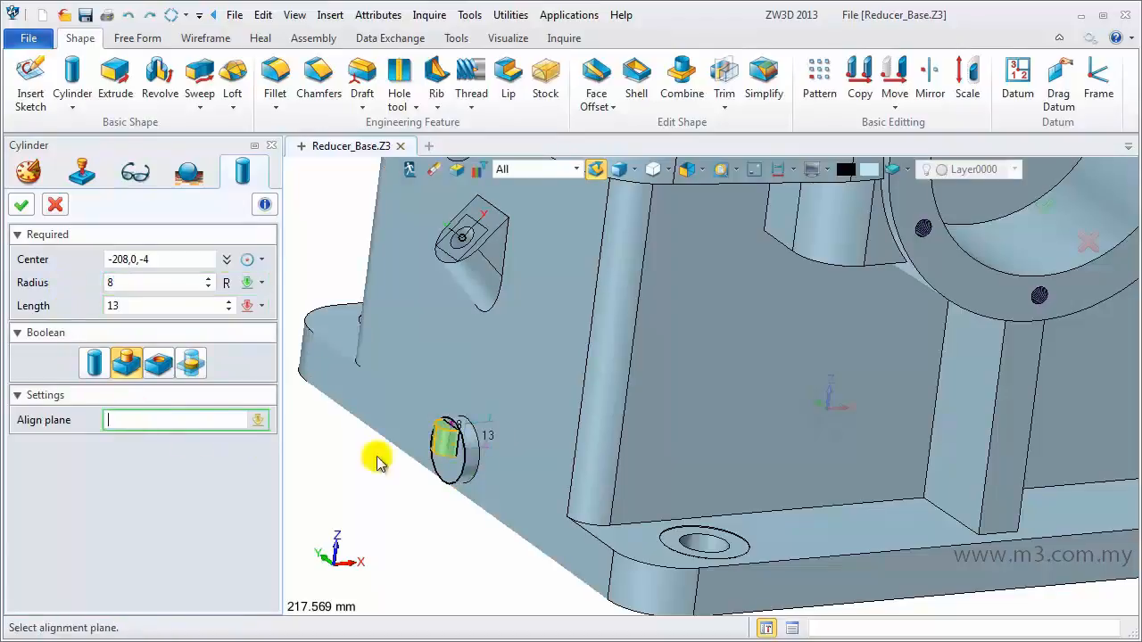
pyautogui.click(443, 472)
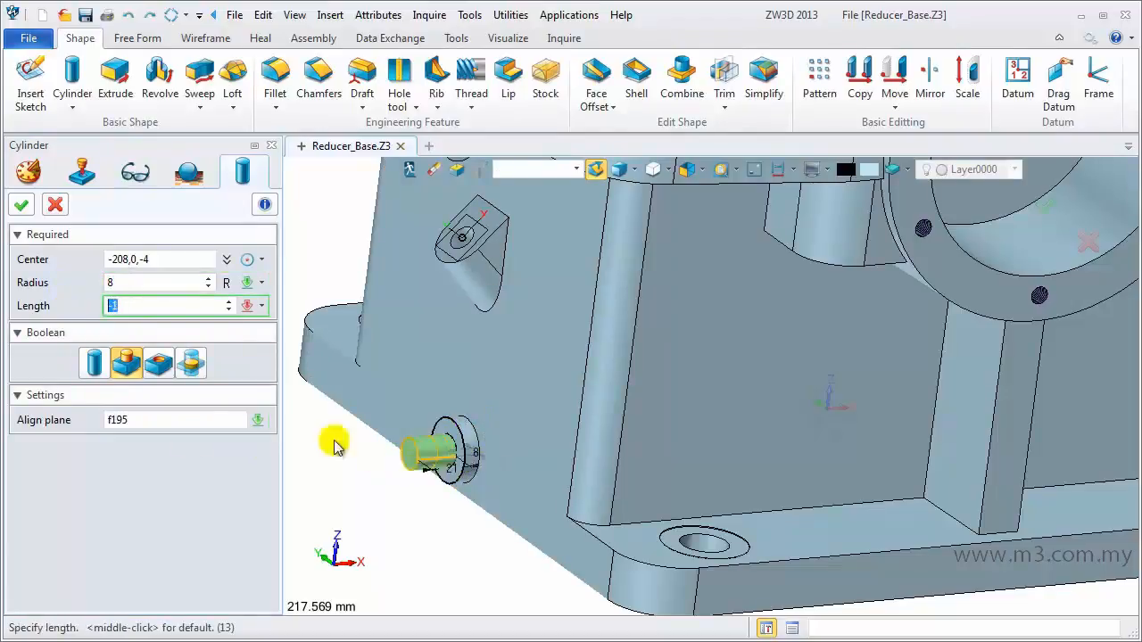
# Cut the cylinder out of the base with a length of -28 mm, reaching through the end wall.
pyautogui.click(158, 368)
pyautogui.click(495, 449)
pyautogui.moveTo(496, 451); pyautogui.dragTo(468, 505, button='right')
pyautogui.scroll(-5, 484, 448)
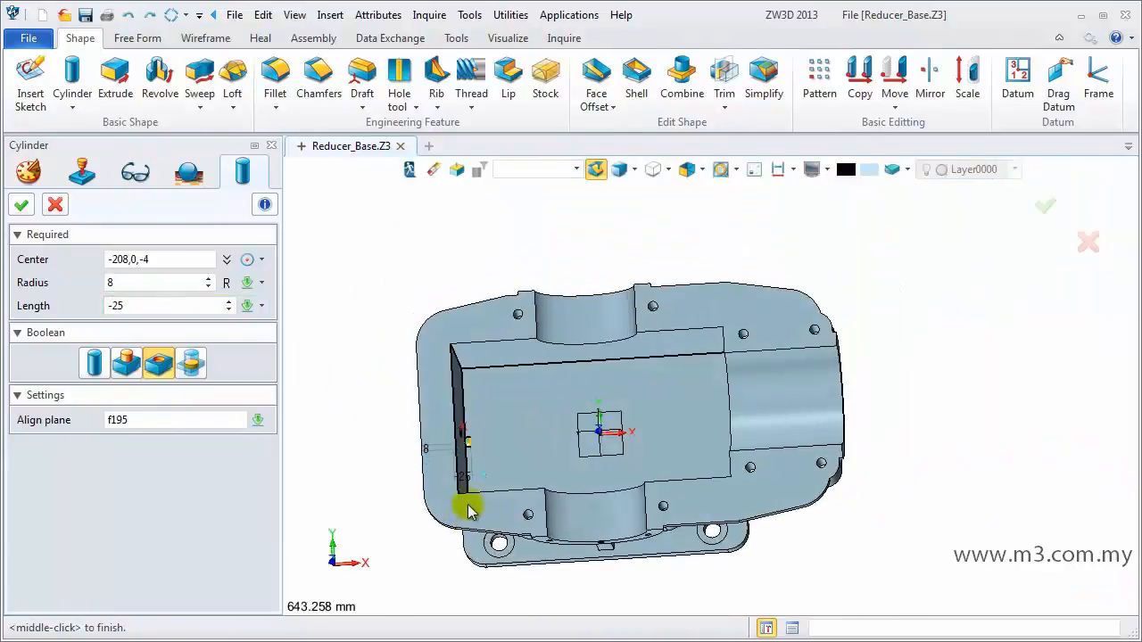
pyautogui.scroll(8, 489, 456)
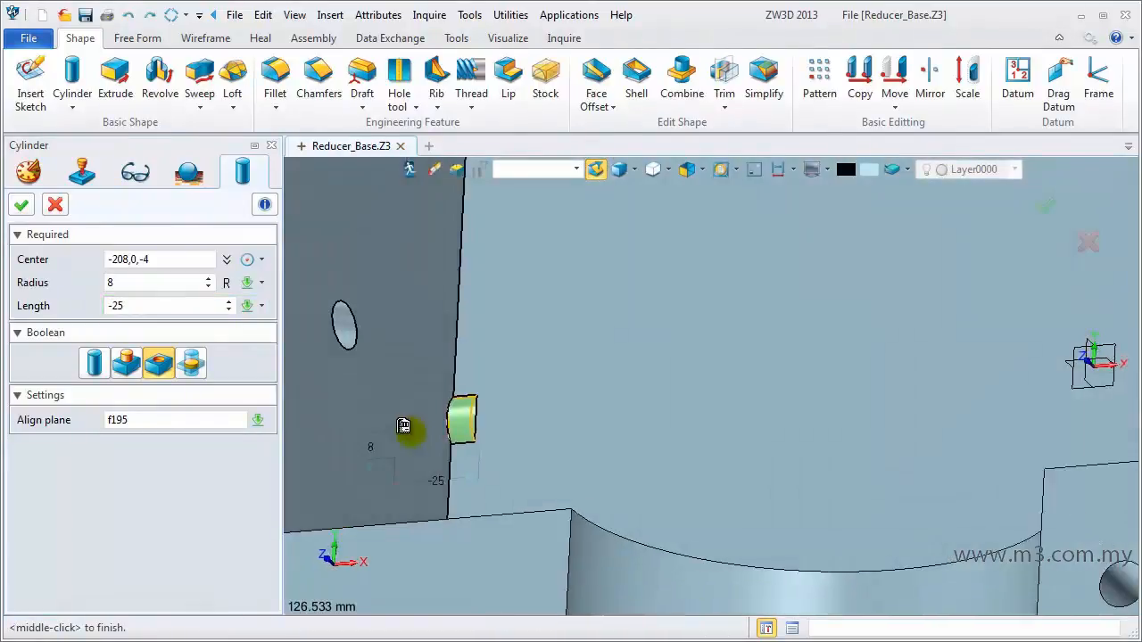
pyautogui.moveTo(390, 426); pyautogui.dragTo(358, 406, button='middle')
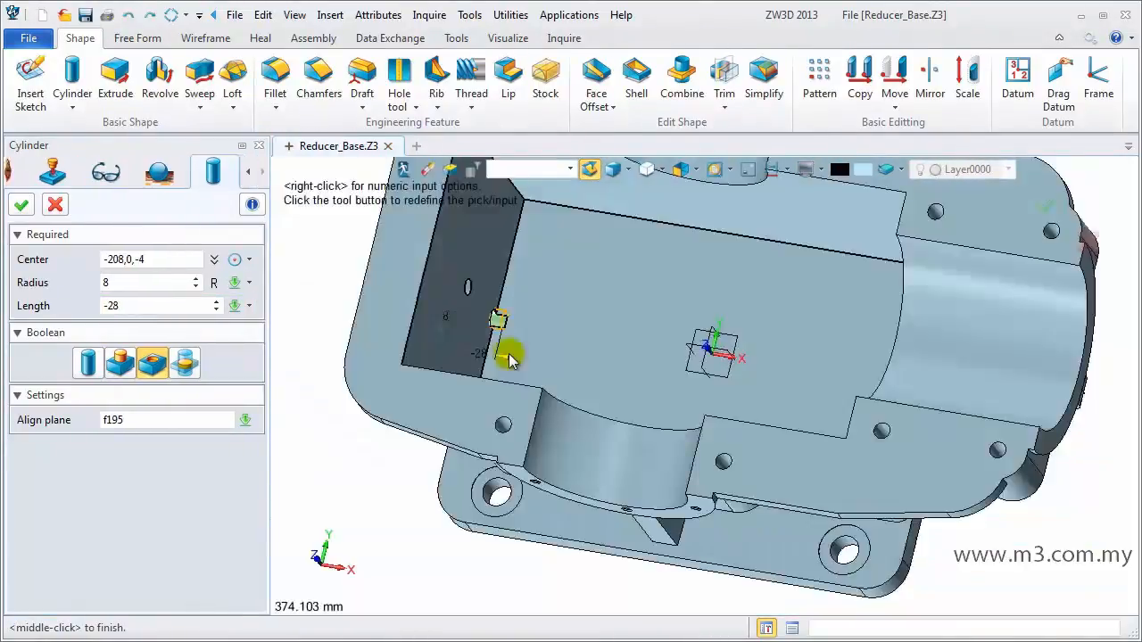
pyautogui.scroll(5, 495, 338)
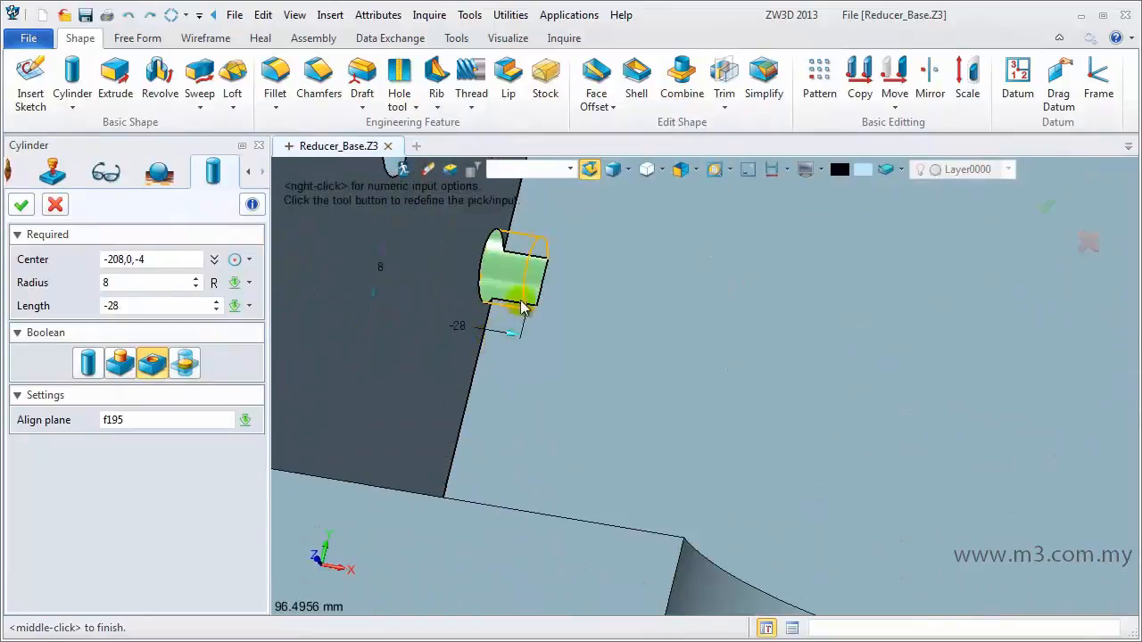
pyautogui.scroll(-6, 523, 308)
pyautogui.click(23, 207)
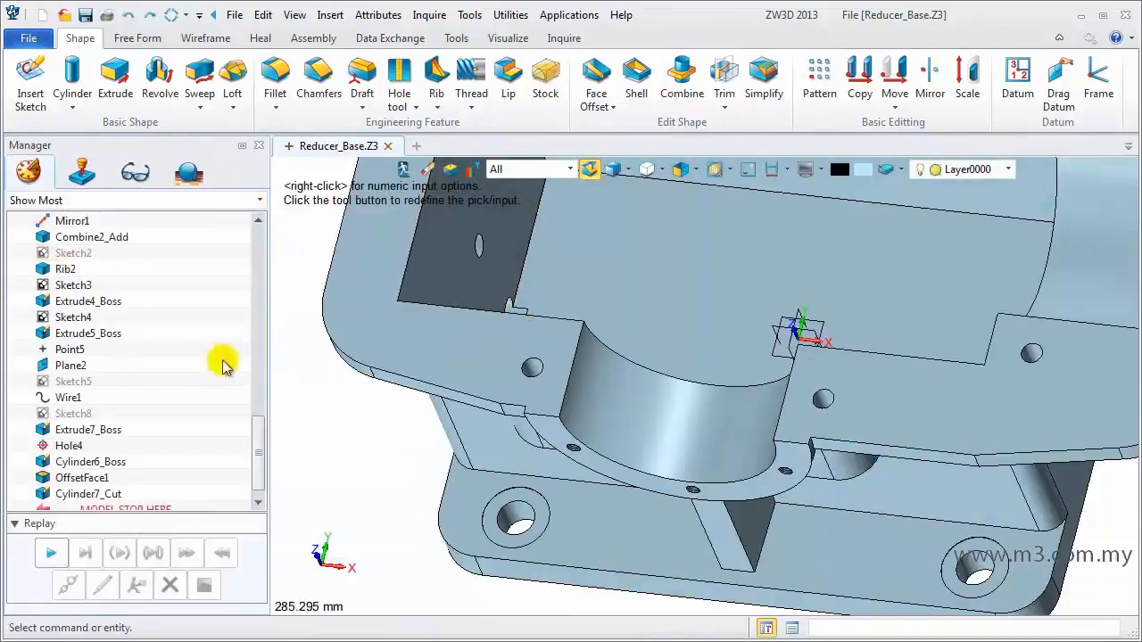
# Insert a sketch on the flat inner floor of the base.
pyautogui.moveTo(363, 443); pyautogui.dragTo(366, 429, button='right')
pyautogui.rightClick(335, 286)
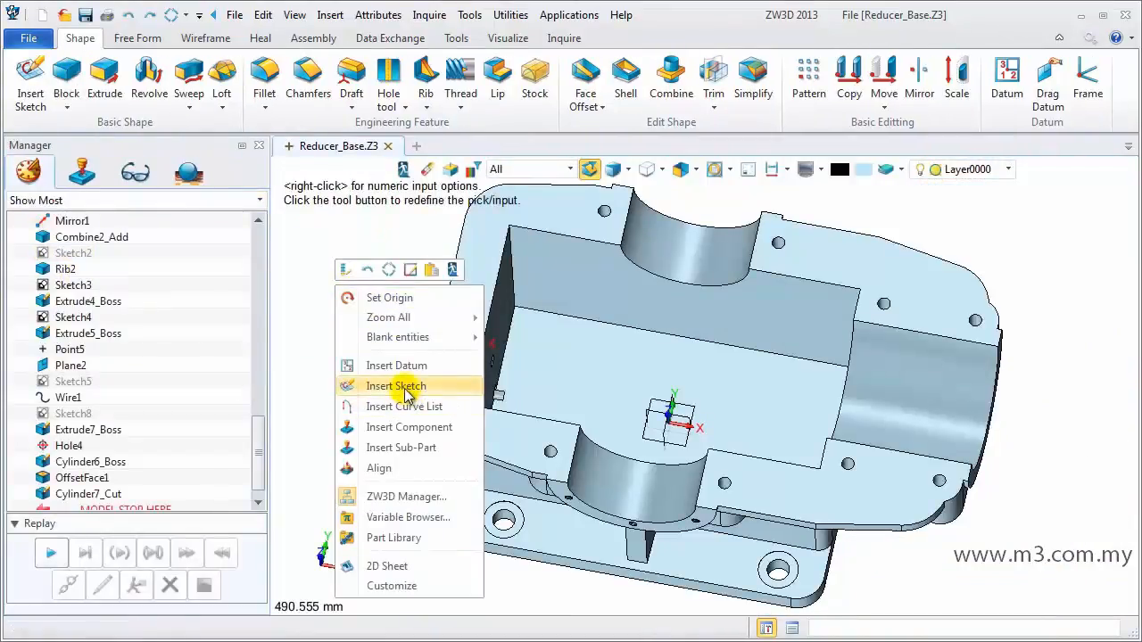
pyautogui.click(396, 385)
pyautogui.click(564, 383)
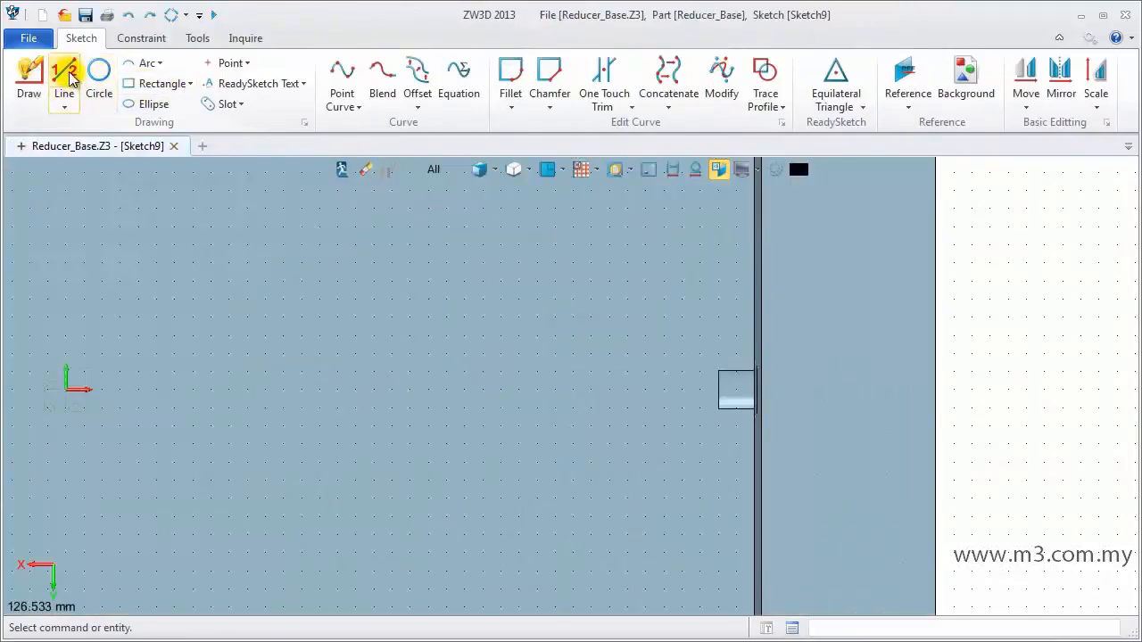
# Sketch a line about 26 mm long along the floor edge at the end wall, spanning the outlet hole.
pyautogui.click(63, 80)
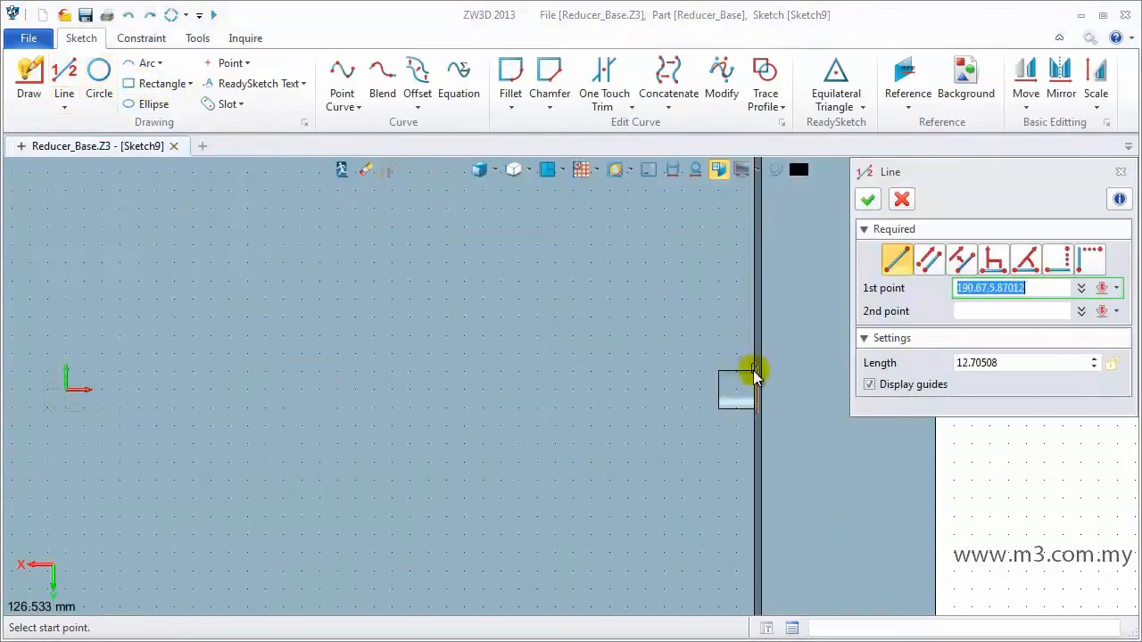
pyautogui.scroll(3, 752, 419)
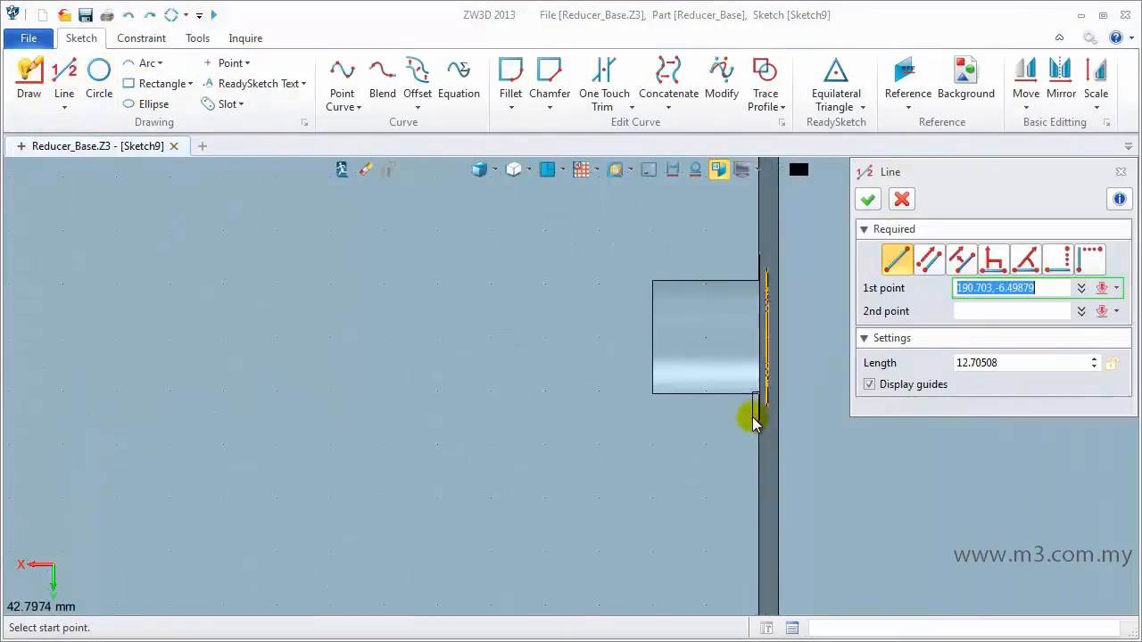
pyautogui.click(758, 485)
pyautogui.scroll(-2, 758, 339)
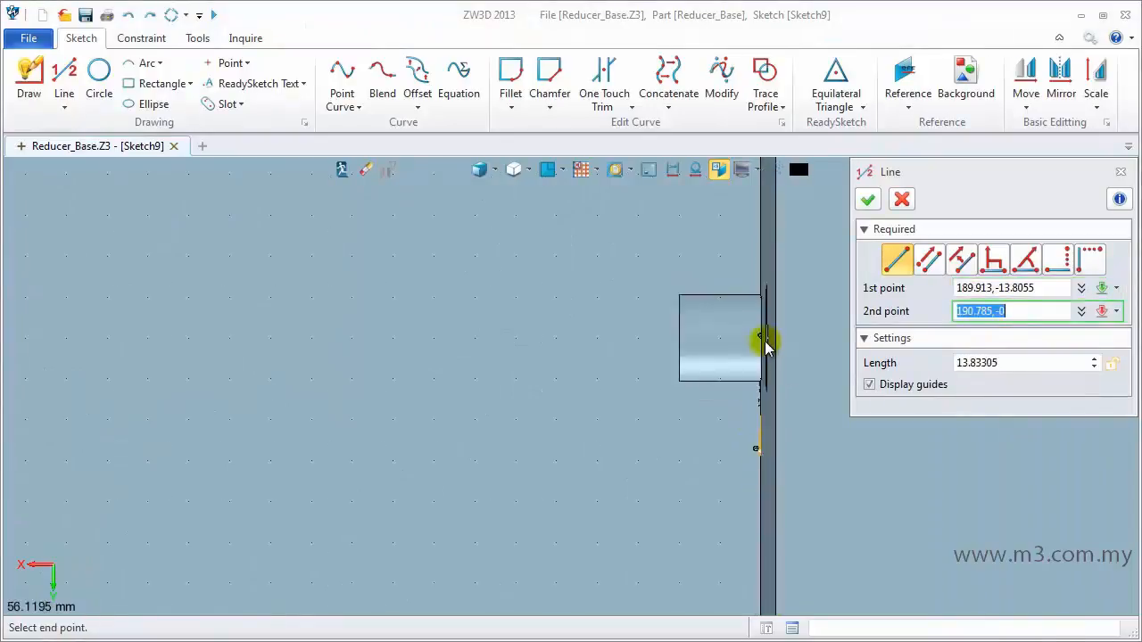
pyautogui.click(761, 283)
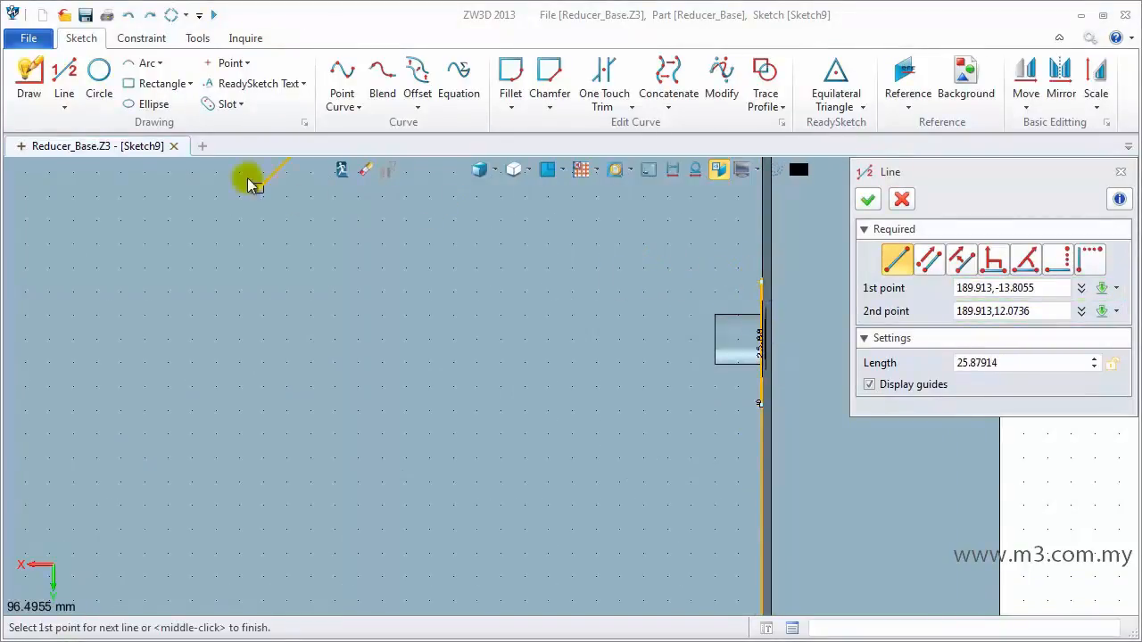
# Complete the line into a closed rectangle with a polyline, extending about 41 mm from the end wall.
pyautogui.click(64, 98)
pyautogui.click(103, 161)
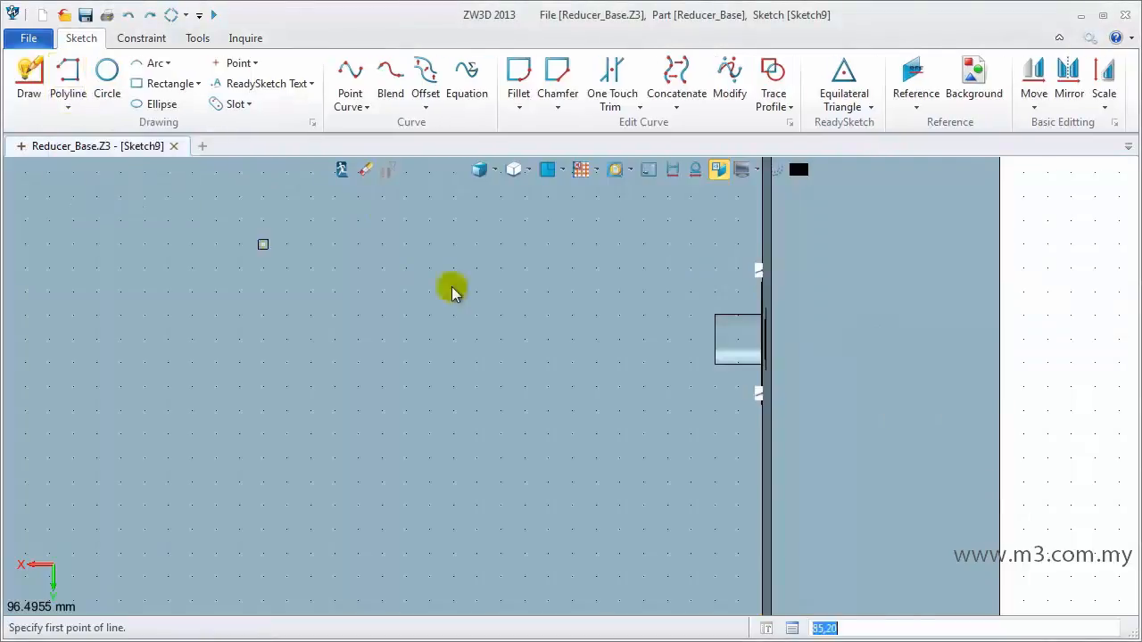
pyautogui.click(757, 283)
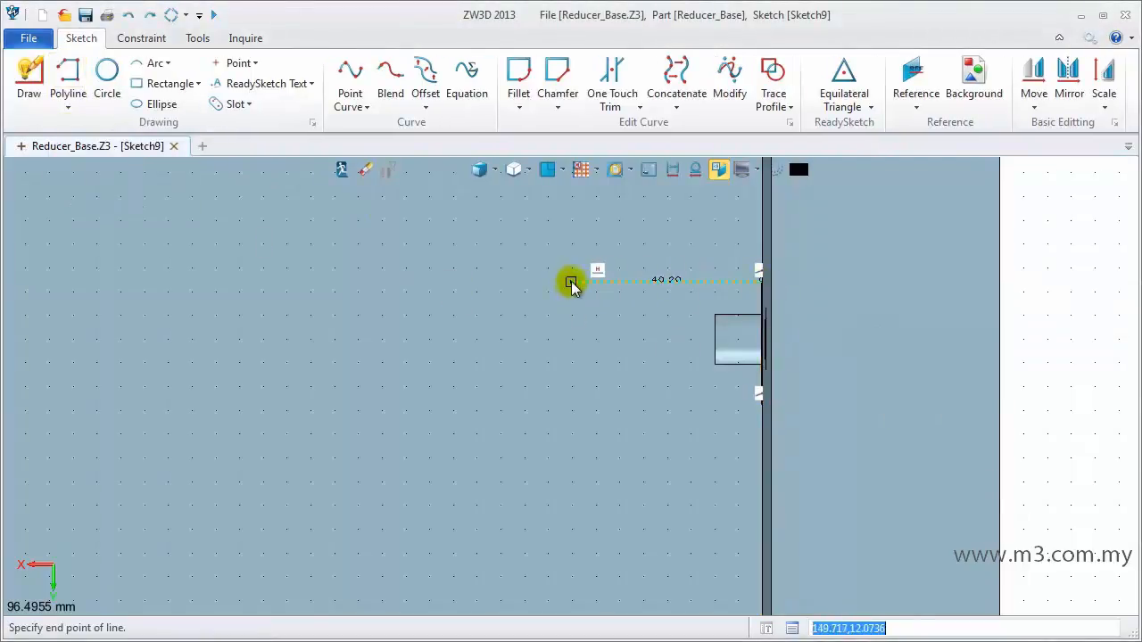
pyautogui.click(571, 283)
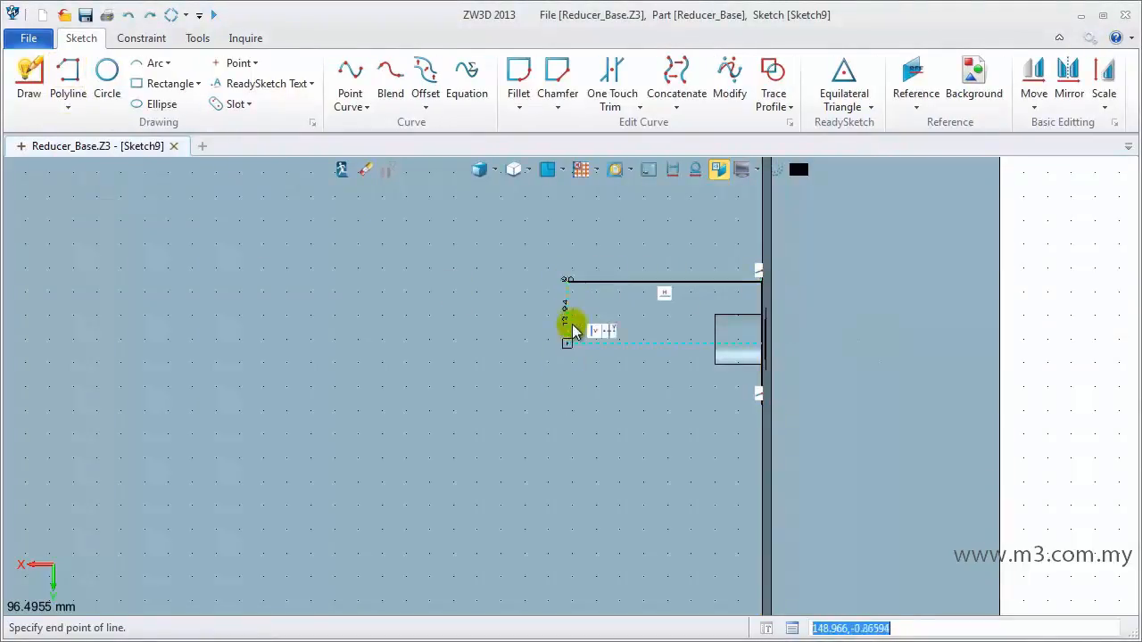
pyautogui.click(567, 406)
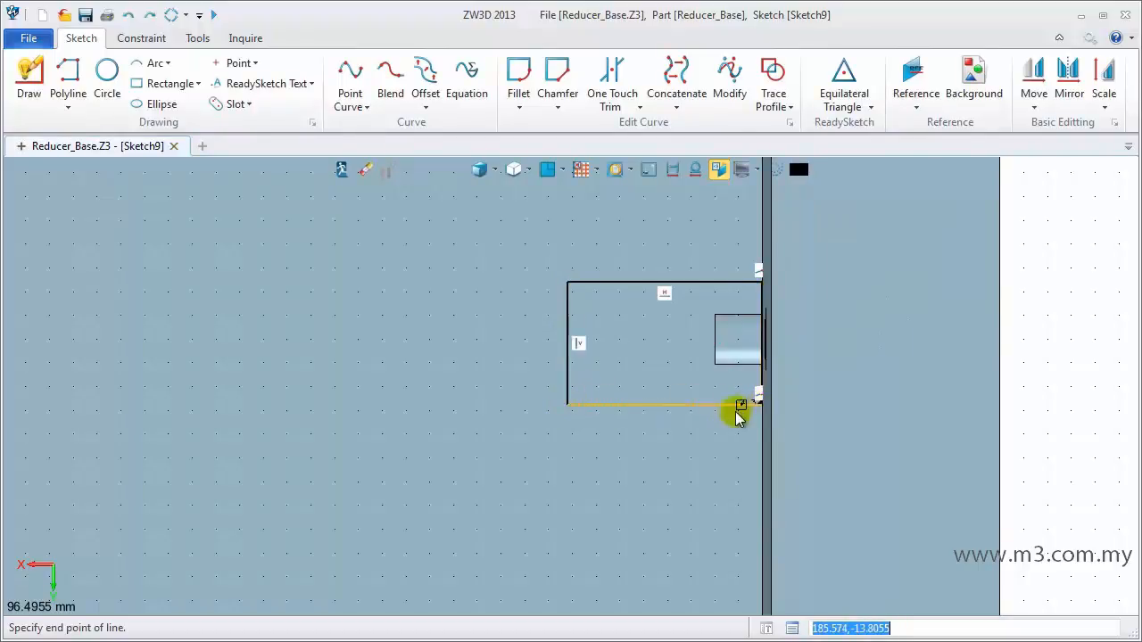
pyautogui.middleClick(730, 416)
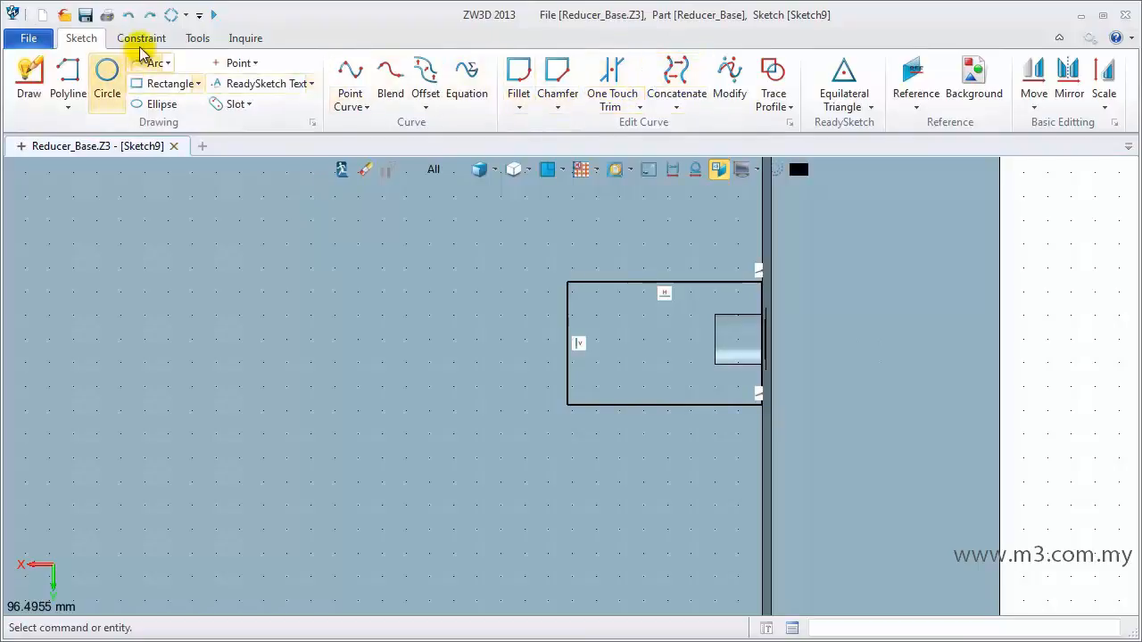
# Add a 15 mm vertical dimension between the rectangle's upper wall-side corner and the outlet hole's centre.
pyautogui.click(141, 37)
pyautogui.click(482, 85)
pyautogui.click(758, 282)
pyautogui.scroll(3, 758, 348)
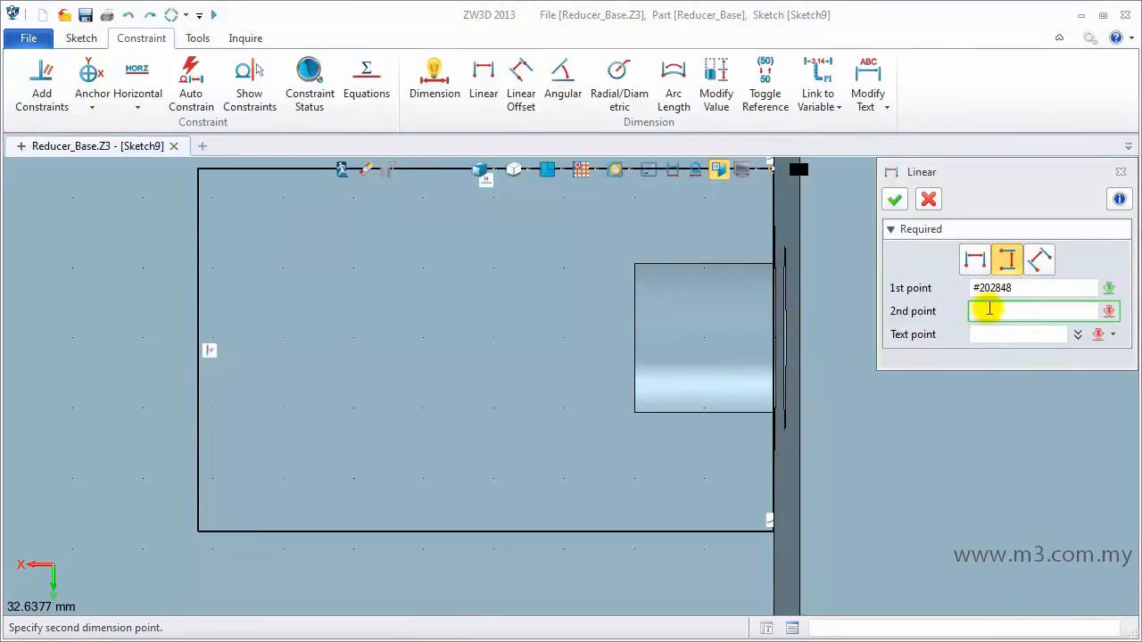
pyautogui.click(772, 342)
pyautogui.click(460, 260)
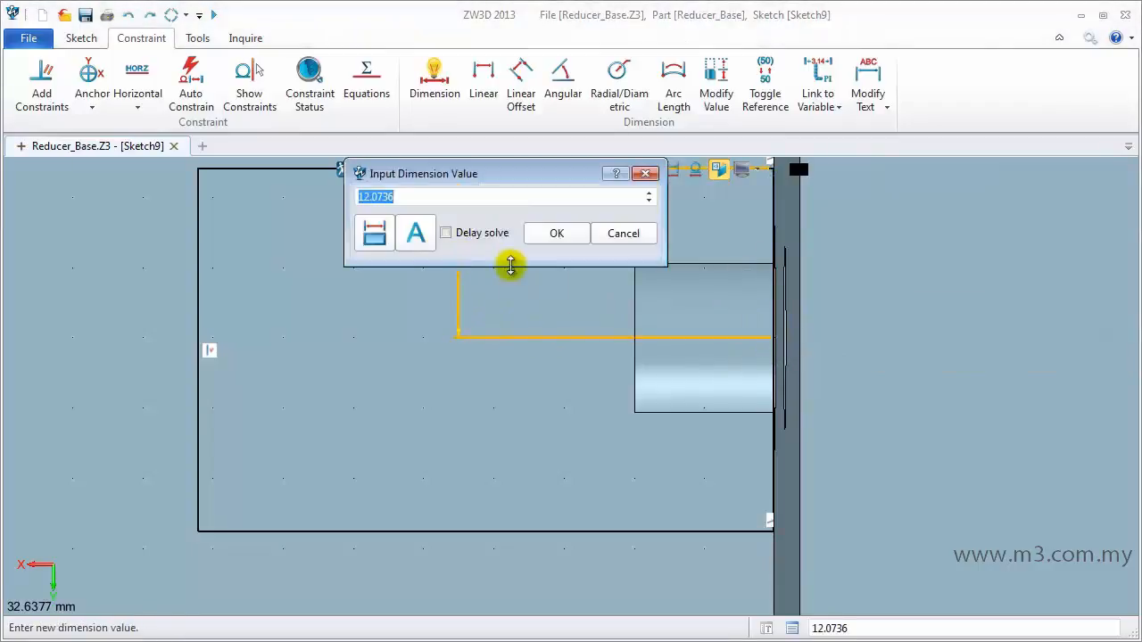
pyautogui.press('Return')
pyautogui.scroll(-4, 615, 355)
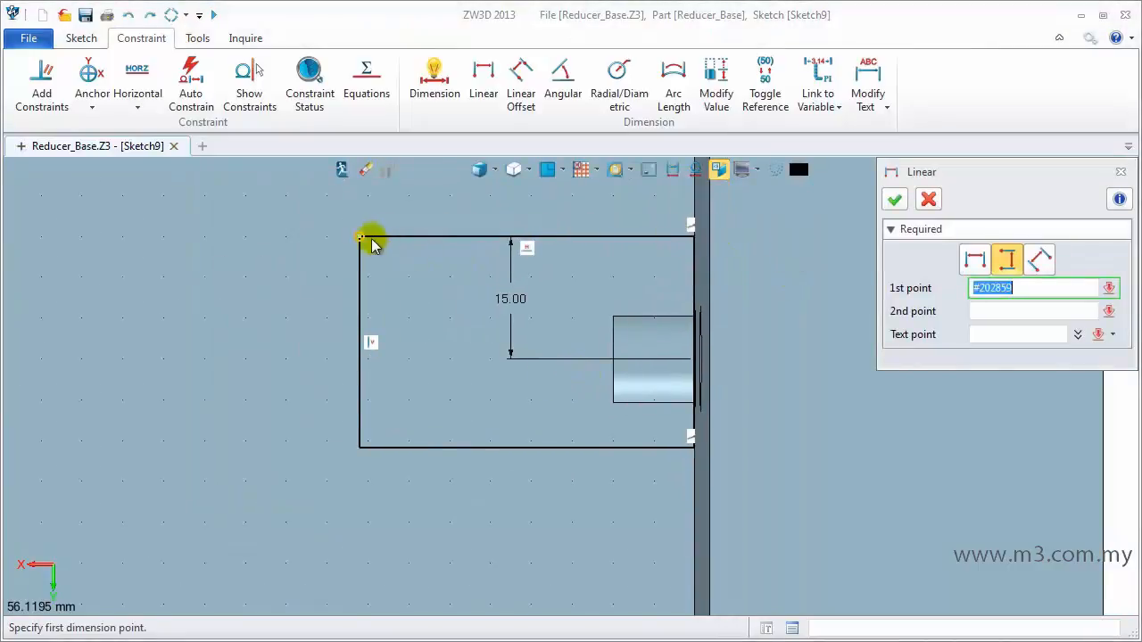
# Dimension the rectangle's side opposite the end wall vertically at 30 mm.
pyautogui.click(361, 238)
pyautogui.click(362, 447)
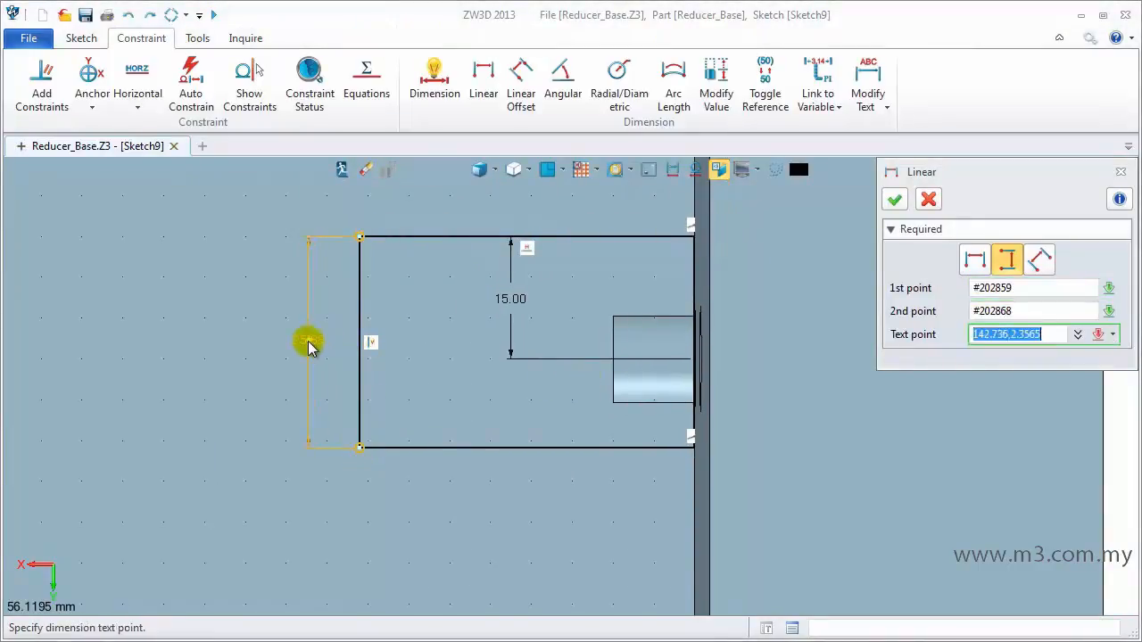
pyautogui.click(310, 345)
pyautogui.write('30')
pyautogui.press('Return')
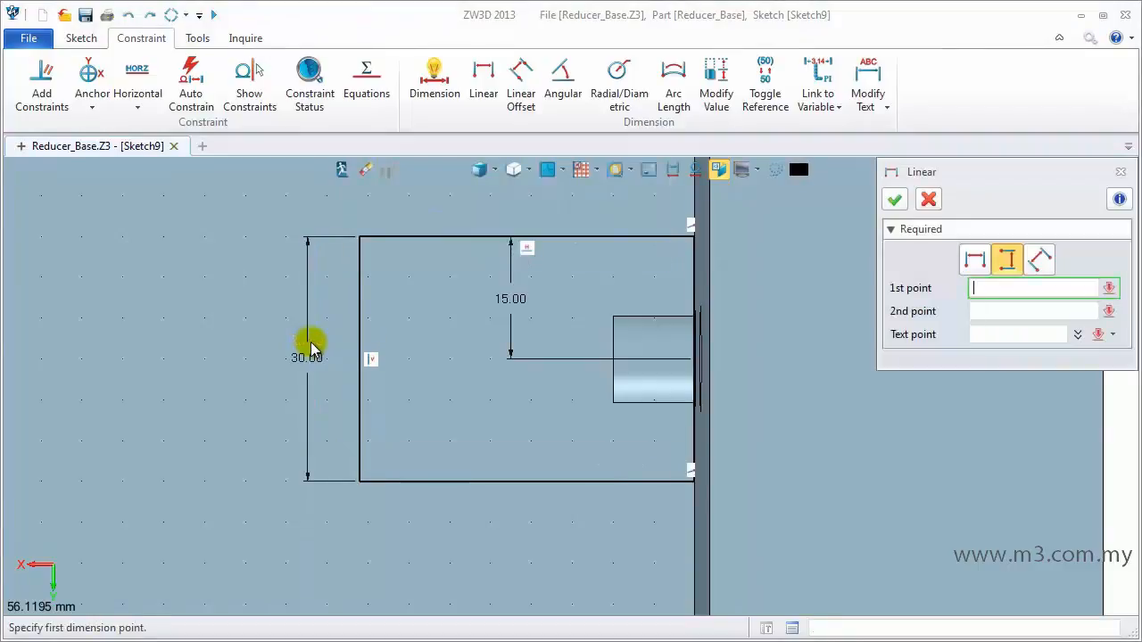
# Add a 40 mm horizontal dimension to the rectangle between its far corner and the end wall, and exit the sketch.
pyautogui.click(362, 238)
pyautogui.click(692, 234)
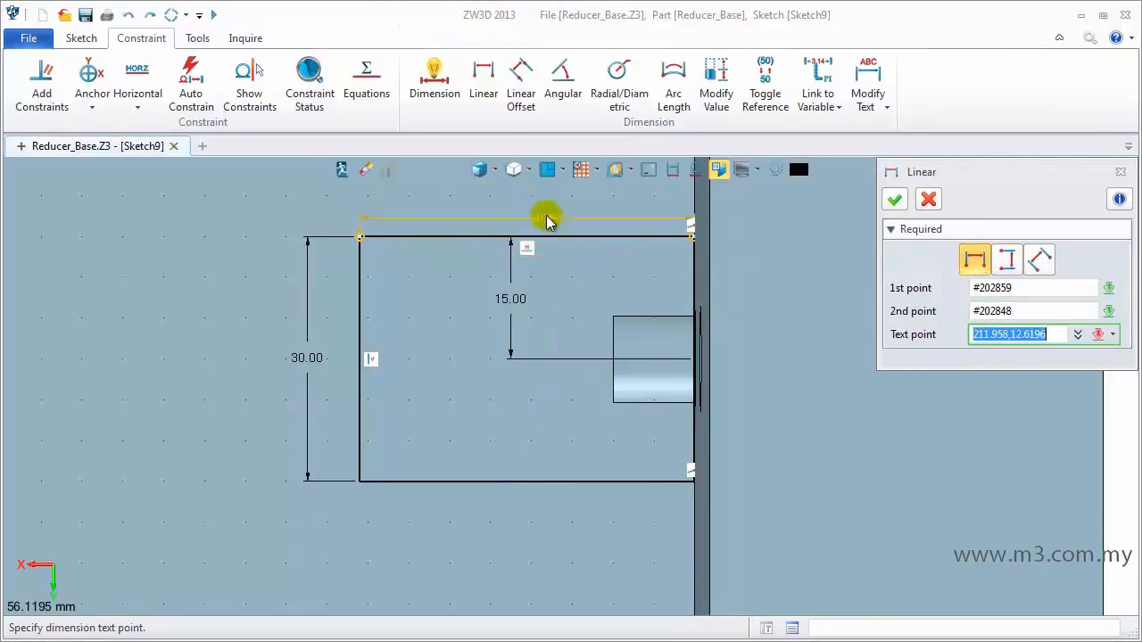
pyautogui.click(518, 207)
pyautogui.write('4')
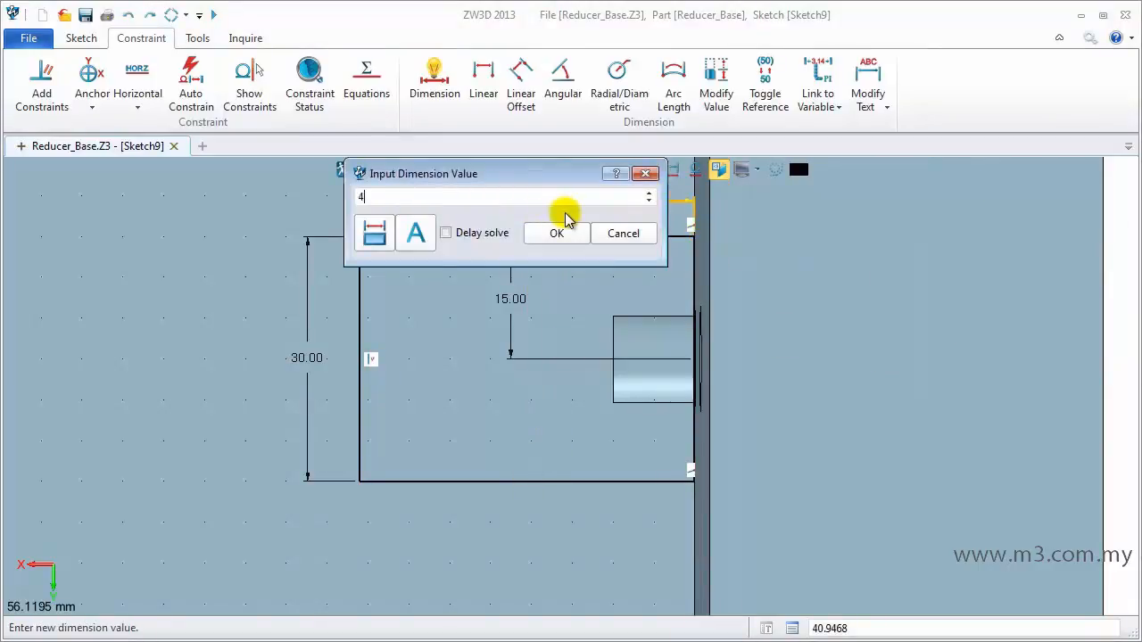
pyautogui.write('0')
pyautogui.press('Return')
pyautogui.click(895, 199)
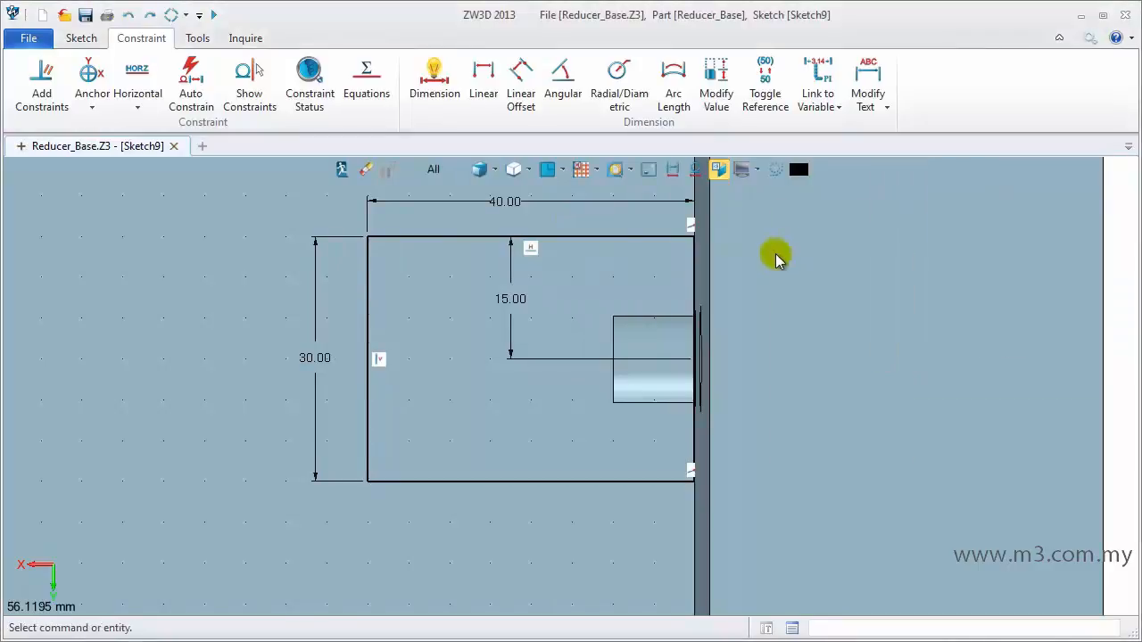
pyautogui.rightClick(773, 255)
pyautogui.click(848, 244)
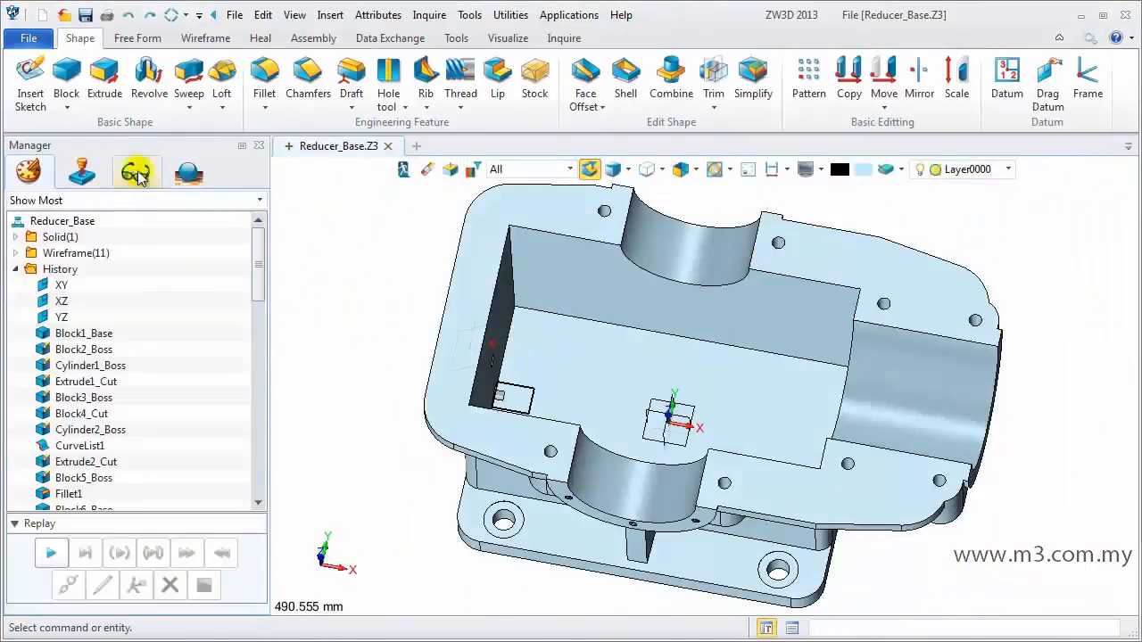
# Extrude the rectangular sketch to -5 mm as a cut, forming a shallow pocket in the inner floor at the outlet hole.
pyautogui.click(105, 80)
pyautogui.click(522, 388)
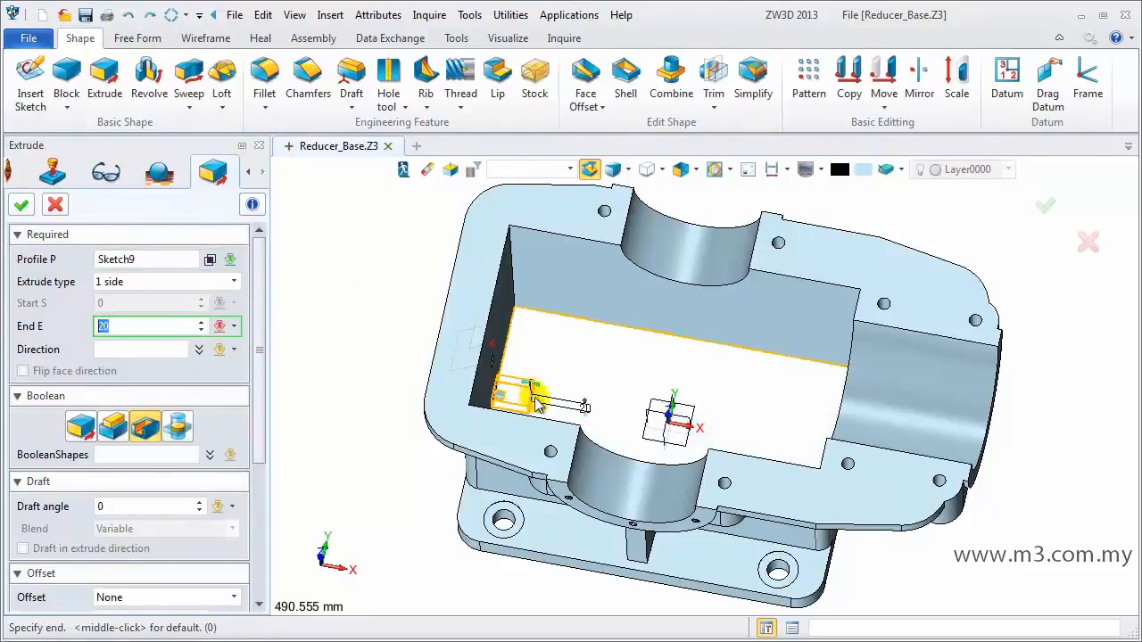
pyautogui.write('-10')
pyautogui.press('Return')
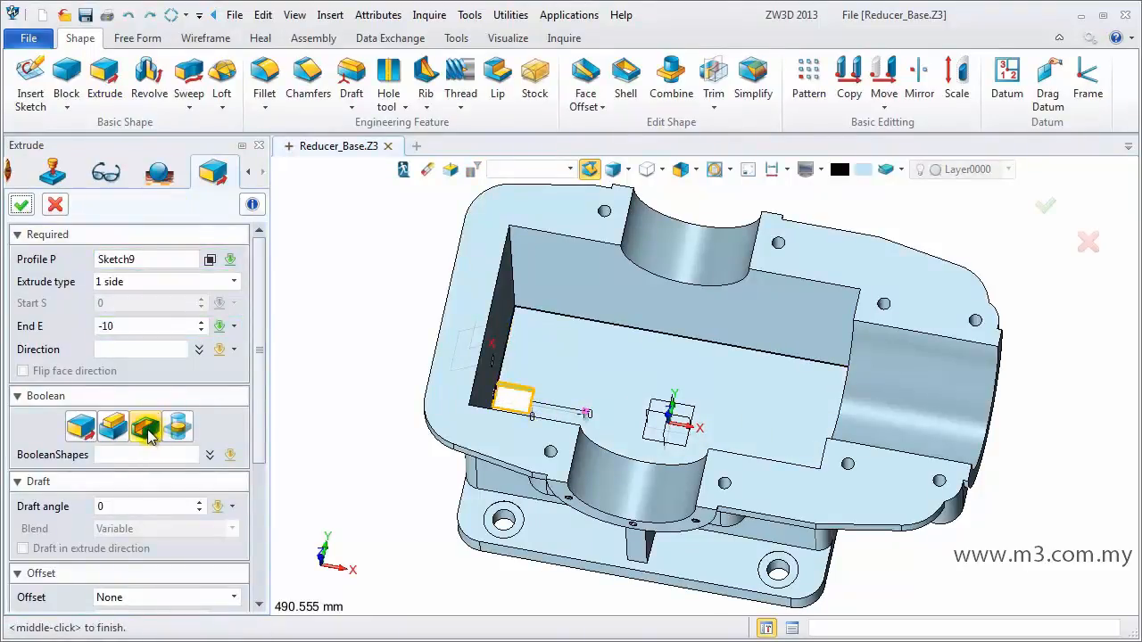
pyautogui.scroll(8, 410, 405)
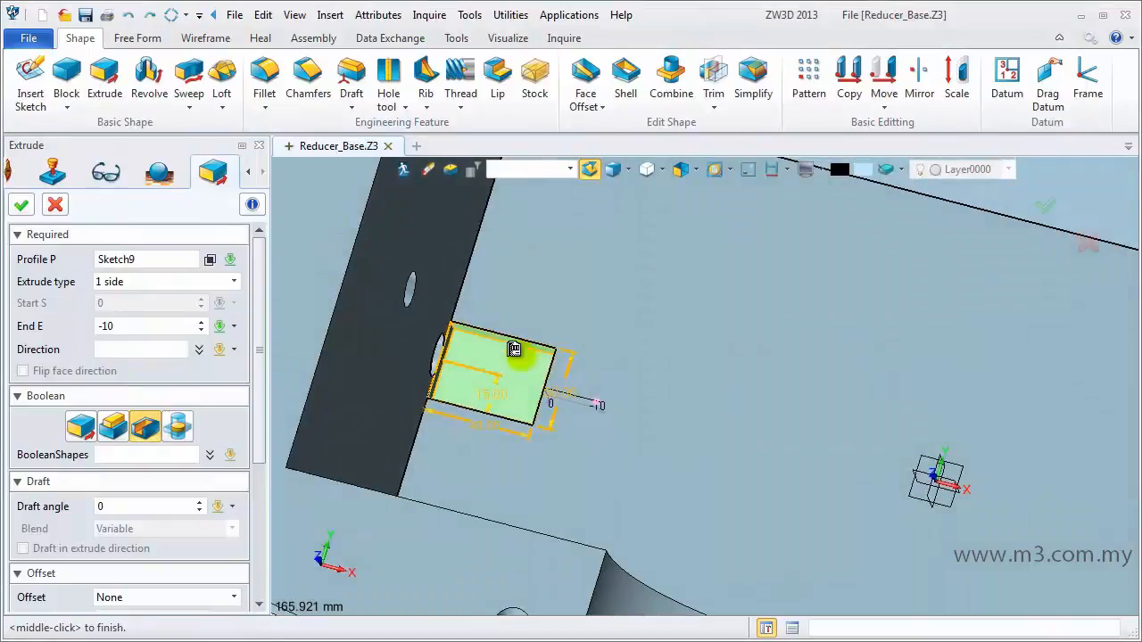
pyautogui.moveTo(482, 378); pyautogui.dragTo(483, 385, button='middle')
pyautogui.click(98, 327)
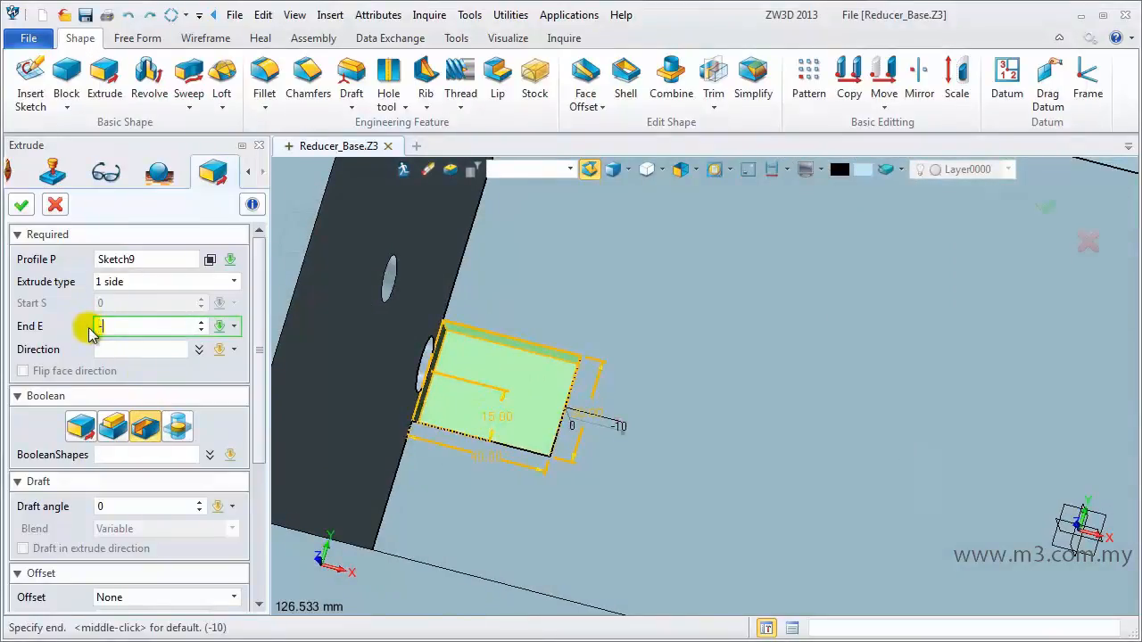
pyautogui.write('-5')
pyautogui.press('Return')
pyautogui.moveTo(378, 334); pyautogui.dragTo(478, 399, button='right')
pyautogui.click(25, 211)
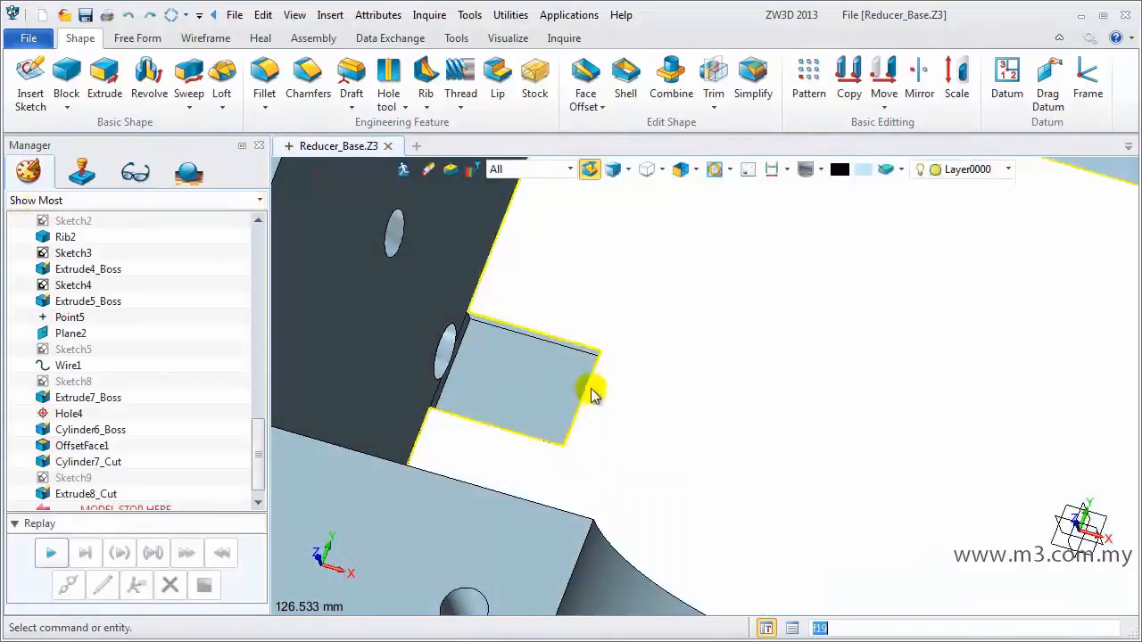
# Fillet all four bottom edges of the rectangular floor pocket with a 2 mm radius.
pyautogui.scroll(3, 592, 387)
pyautogui.click(480, 350)
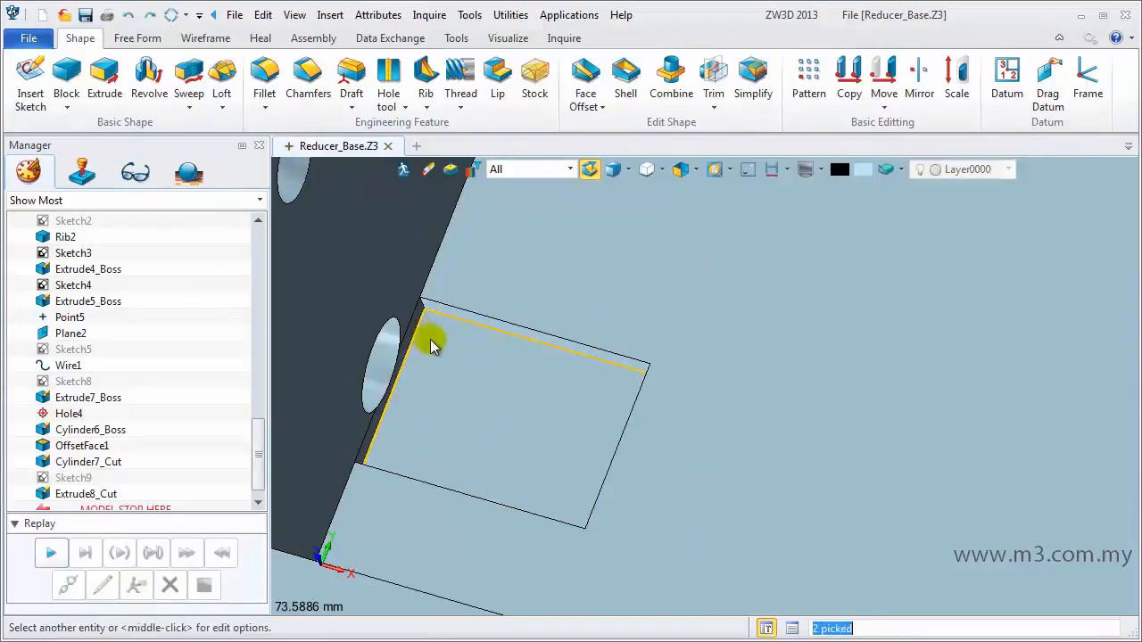
pyautogui.moveTo(431, 346); pyautogui.dragTo(493, 365, button='right')
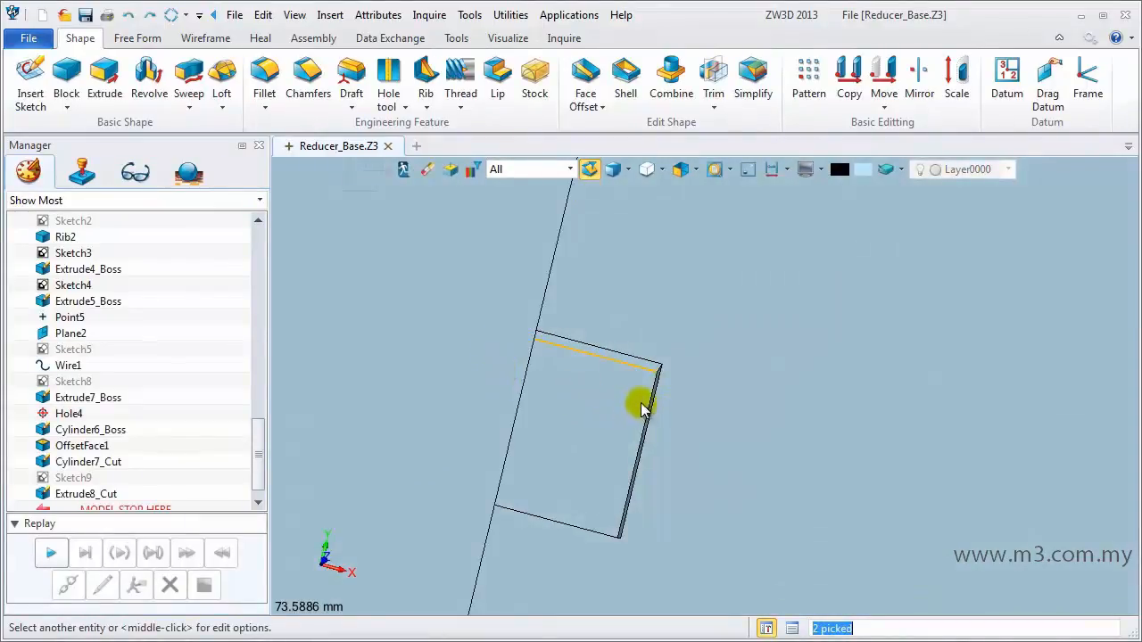
pyautogui.scroll(-3, 607, 395)
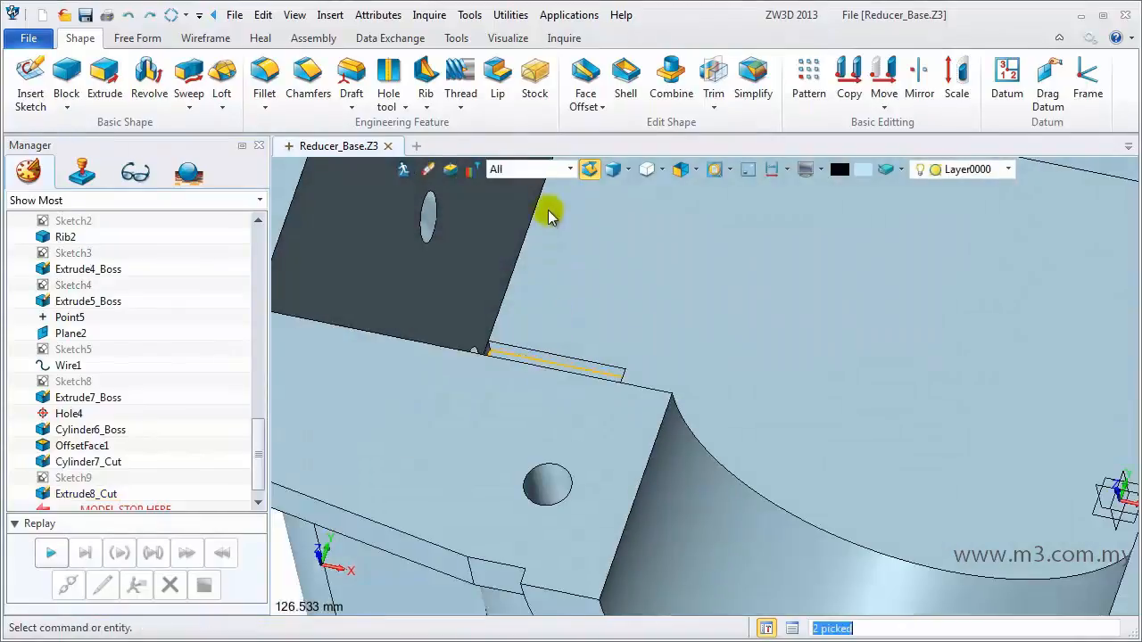
pyautogui.moveTo(549, 212); pyautogui.dragTo(551, 337, button='right')
pyautogui.scroll(3, 526, 363)
pyautogui.moveTo(464, 426); pyautogui.dragTo(628, 545, button='right')
pyautogui.click(387, 533)
pyautogui.moveTo(687, 534); pyautogui.dragTo(651, 428, button='middle')
pyautogui.moveTo(644, 423); pyautogui.dragTo(592, 306, button='right')
pyautogui.click(264, 78)
pyautogui.moveTo(594, 407); pyautogui.dragTo(652, 418, button='middle')
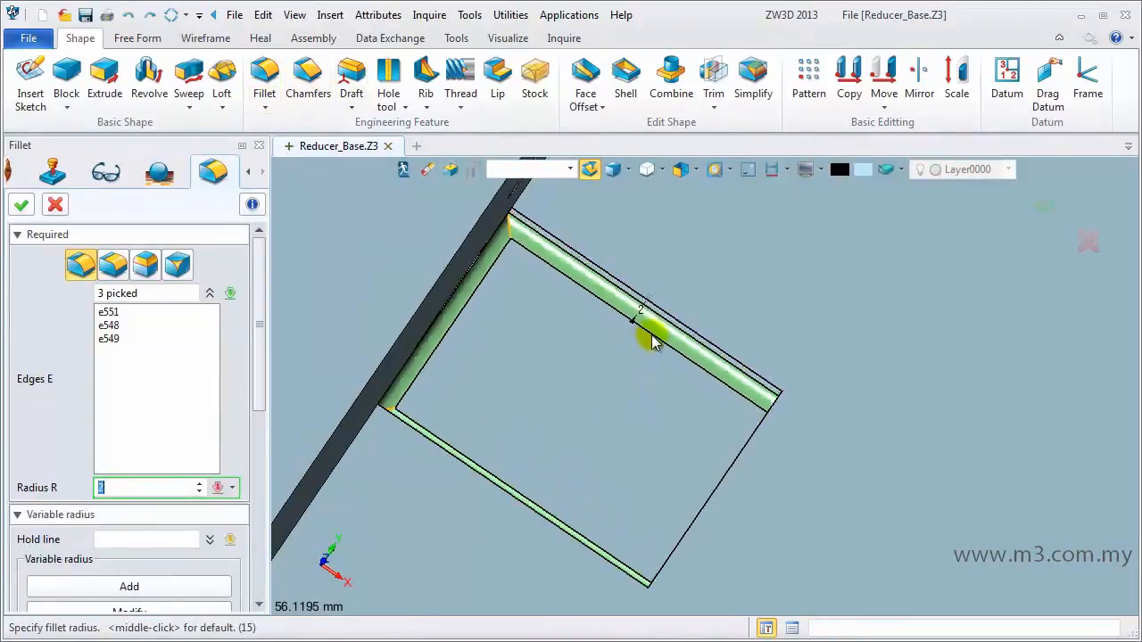
pyautogui.click(652, 337)
pyautogui.moveTo(643, 407); pyautogui.dragTo(671, 412, button='right')
pyautogui.click(164, 293)
pyautogui.click(735, 452)
pyautogui.moveTo(734, 443); pyautogui.dragTo(612, 401, button='right')
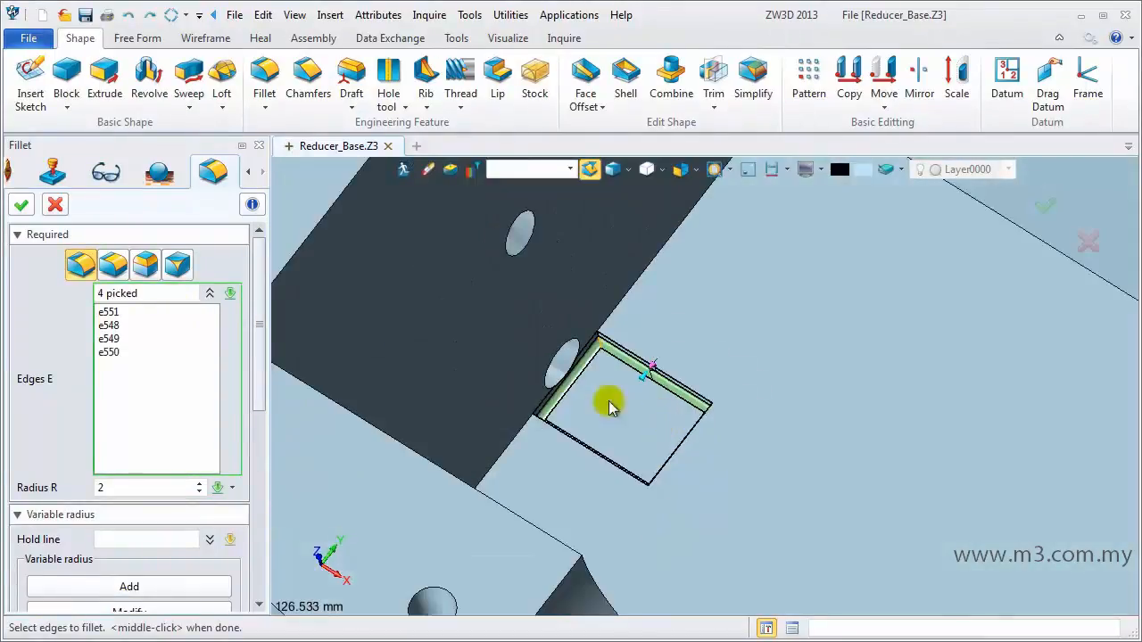
pyautogui.click(21, 204)
# Fillet the outer rim edge of the semicircular bearing bore on the front side wall with a 2 mm radius.
pyautogui.hotkey('ctrl', 'Home')
pyautogui.moveTo(600, 406); pyautogui.dragTo(525, 467, button='right')
pyautogui.scroll(3, 696, 467)
pyautogui.click(694, 479)
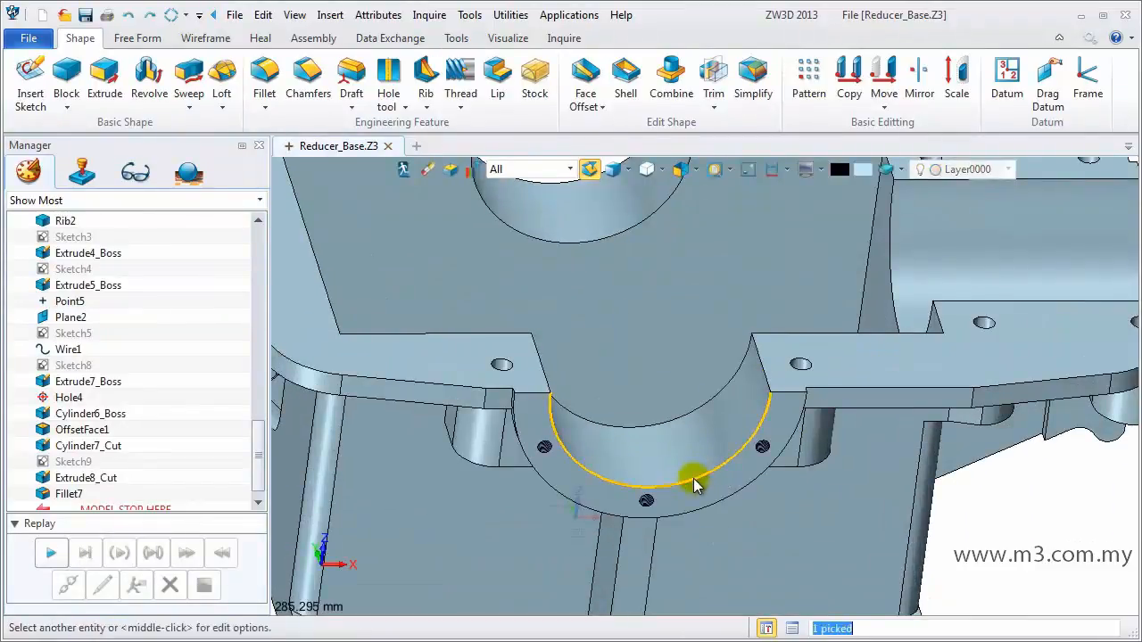
pyautogui.middleClick(696, 479)
pyautogui.click(20, 211)
# Fillet the matching rim edge of the semicircular bearing bore on the opposite side wall with a 2 mm radius.
pyautogui.moveTo(458, 387); pyautogui.dragTo(546, 458, button='right')
pyautogui.click(547, 471)
pyautogui.middleClick(541, 467)
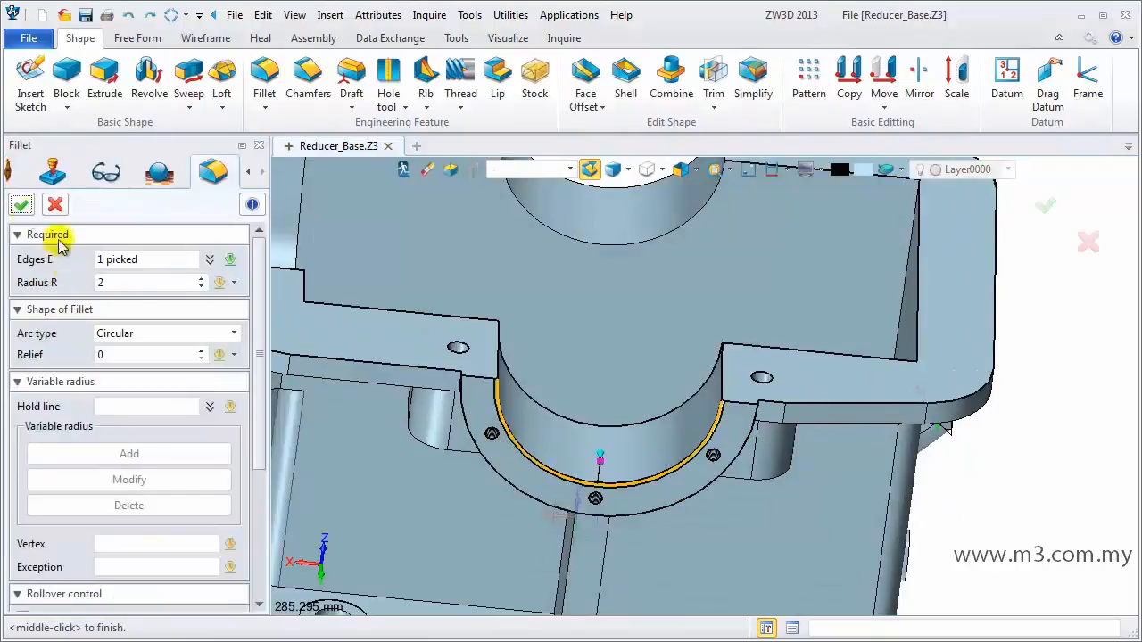
pyautogui.click(19, 204)
pyautogui.moveTo(589, 482); pyautogui.dragTo(825, 546, button='right')
pyautogui.scroll(-4, 482, 509)
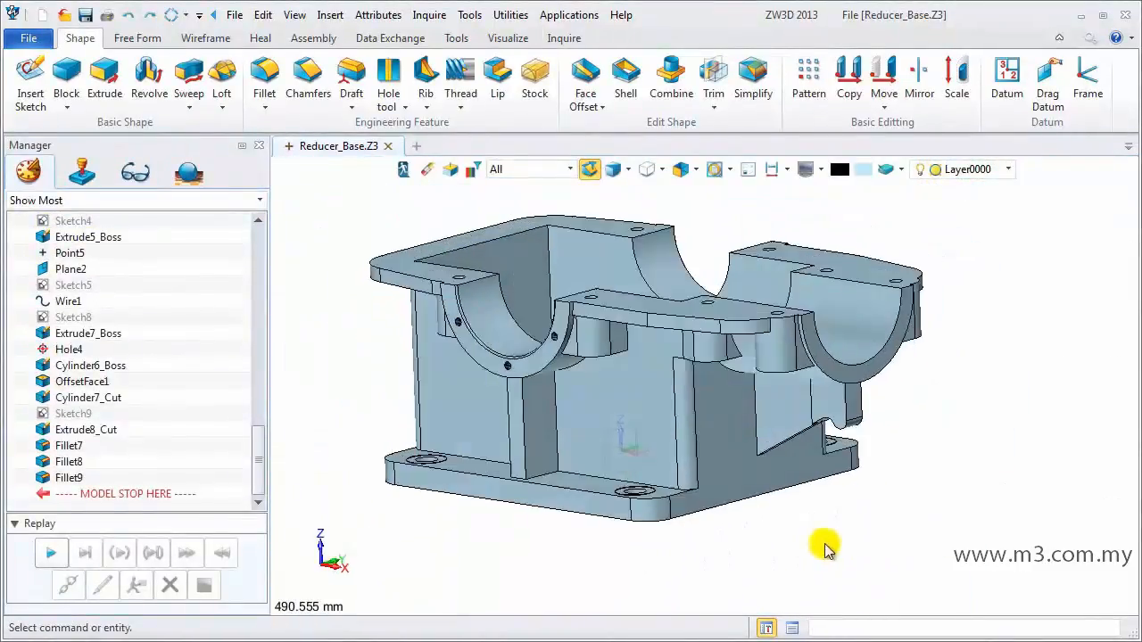